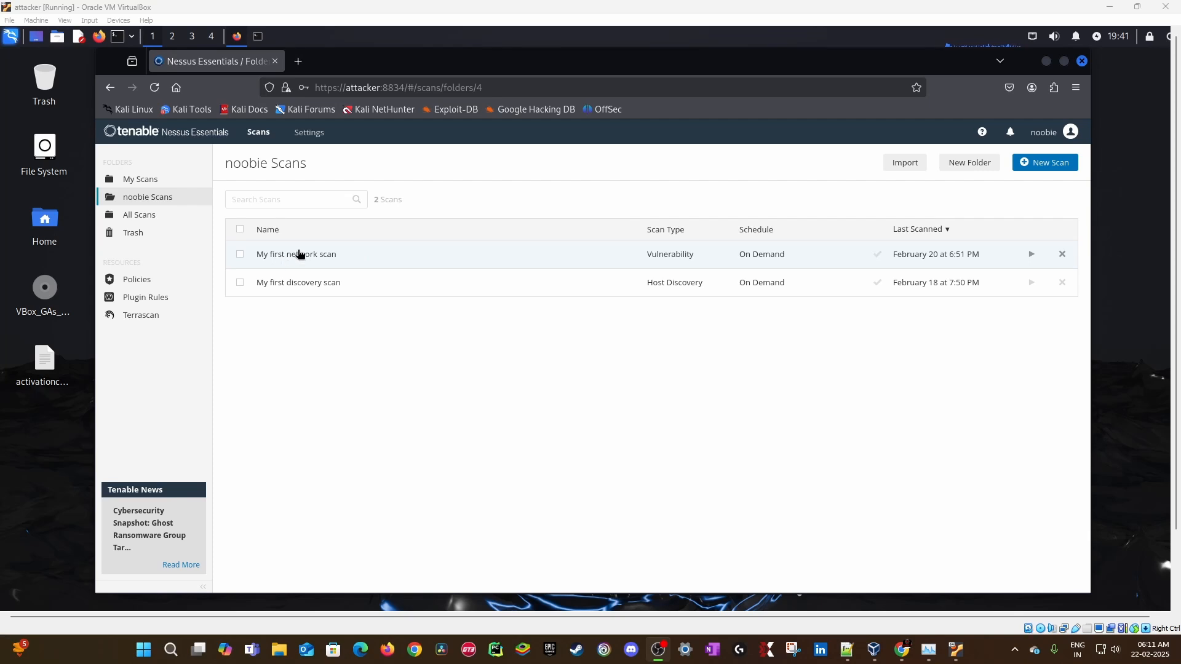
Step: View the results of "My first network scan" and return to the noobie Scans list
click(349, 254)
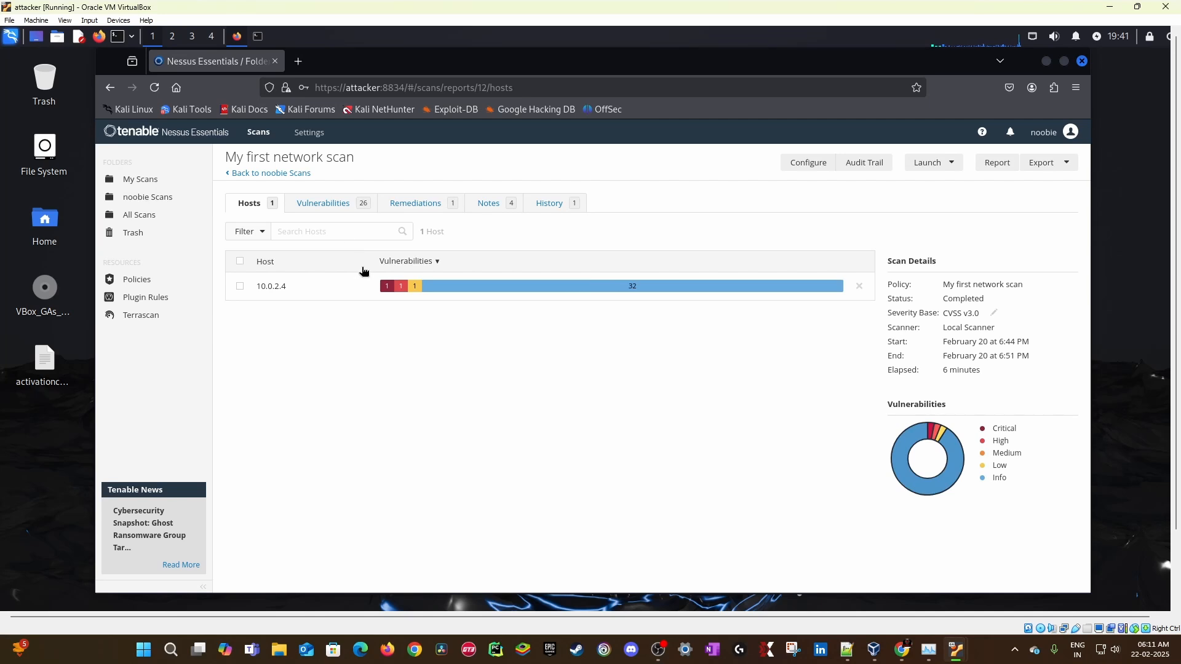
click(109, 87)
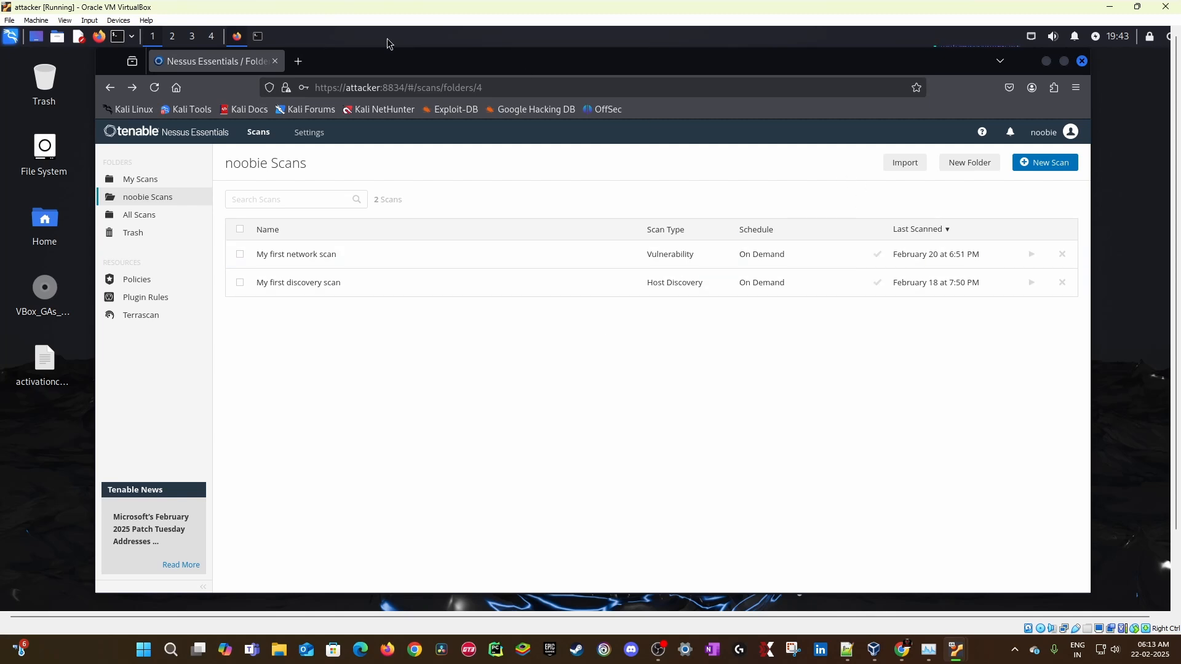
Step: Search the web for "tenable plugins" in a new browser tab and open Tenable's Plugins page
click(297, 61)
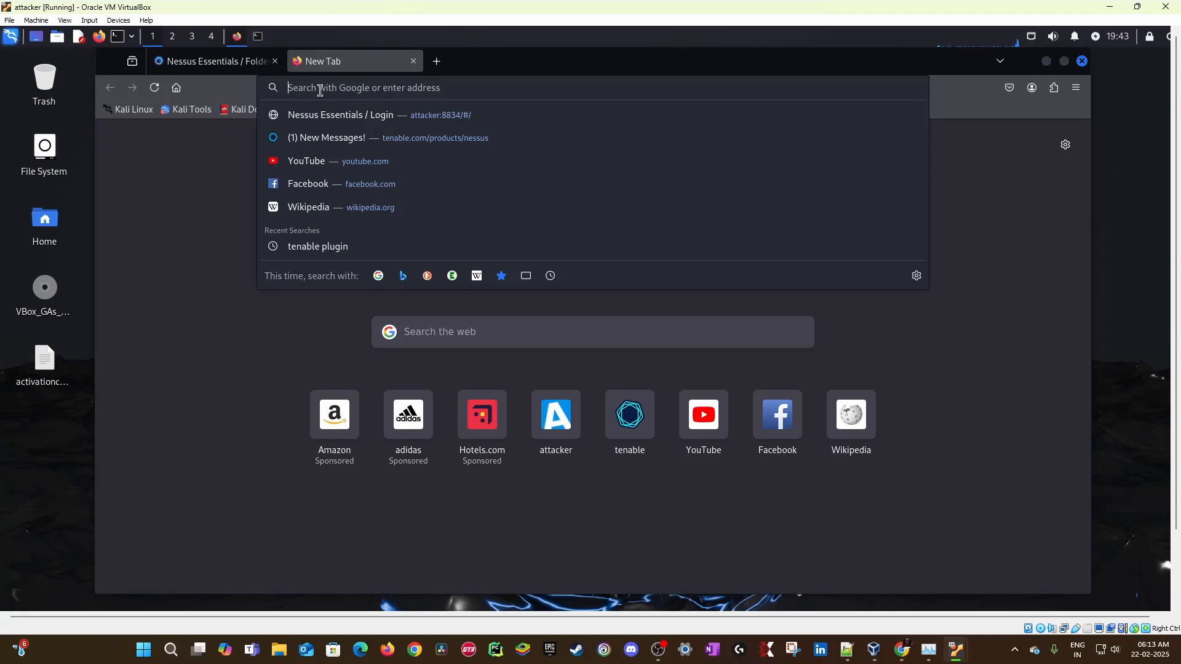
text(teanbl)
key(BackSpace)
key(BackSpace)
key(BackSpace)
key(BackSpace)
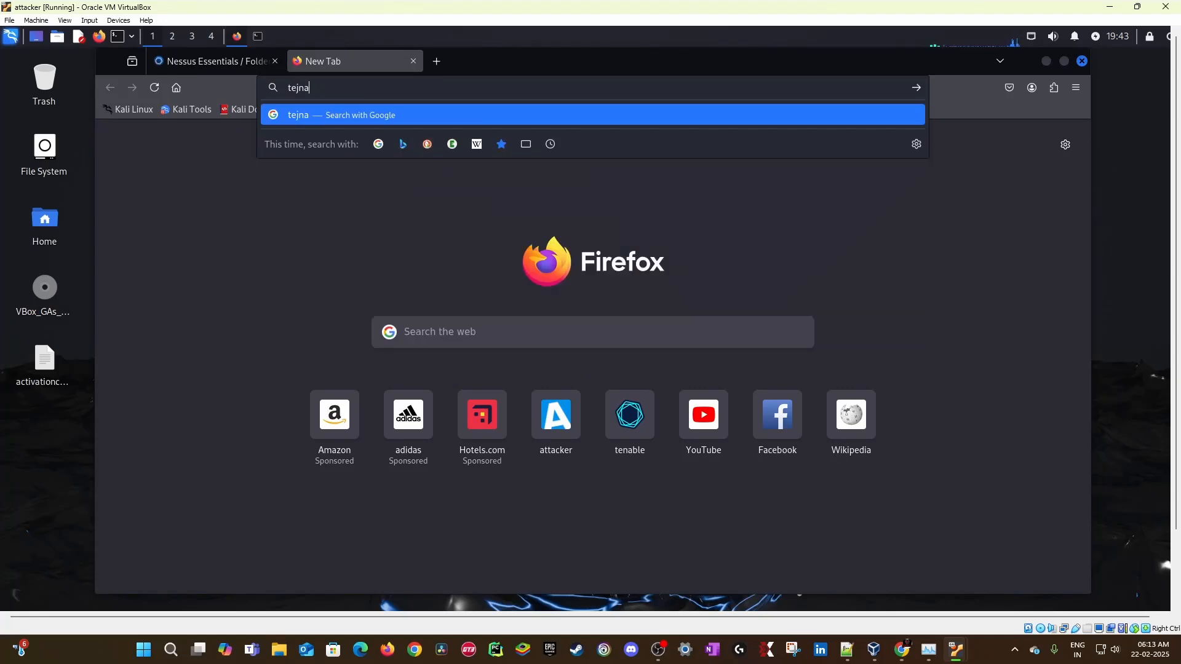
text(nable )
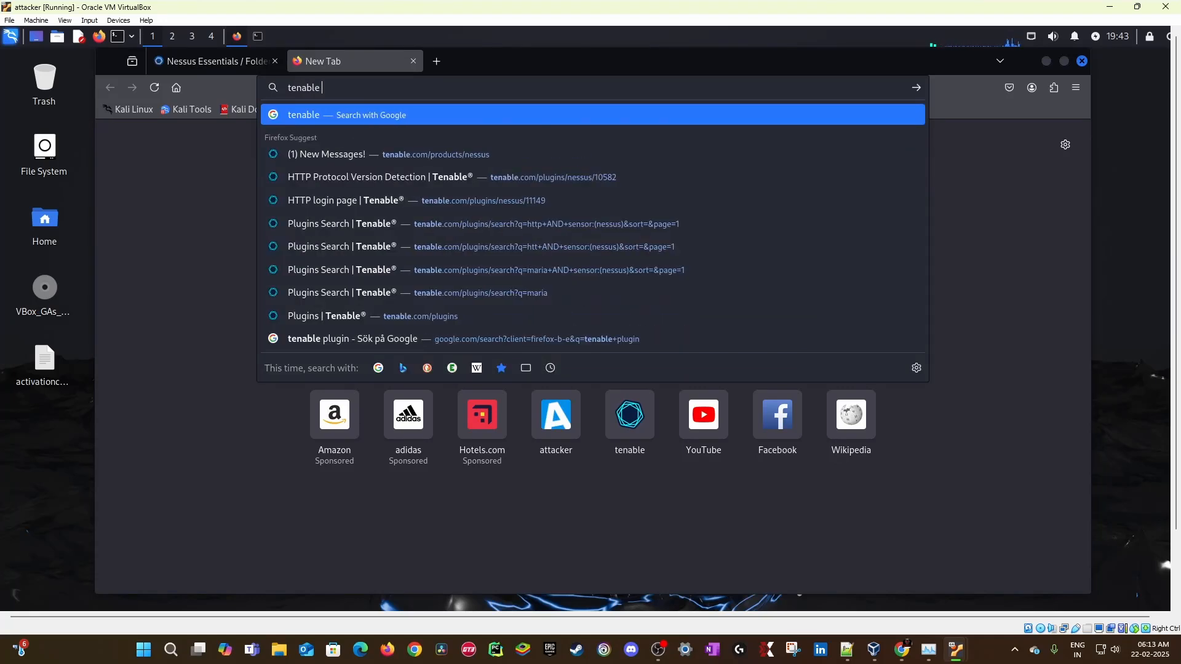
text(plugins)
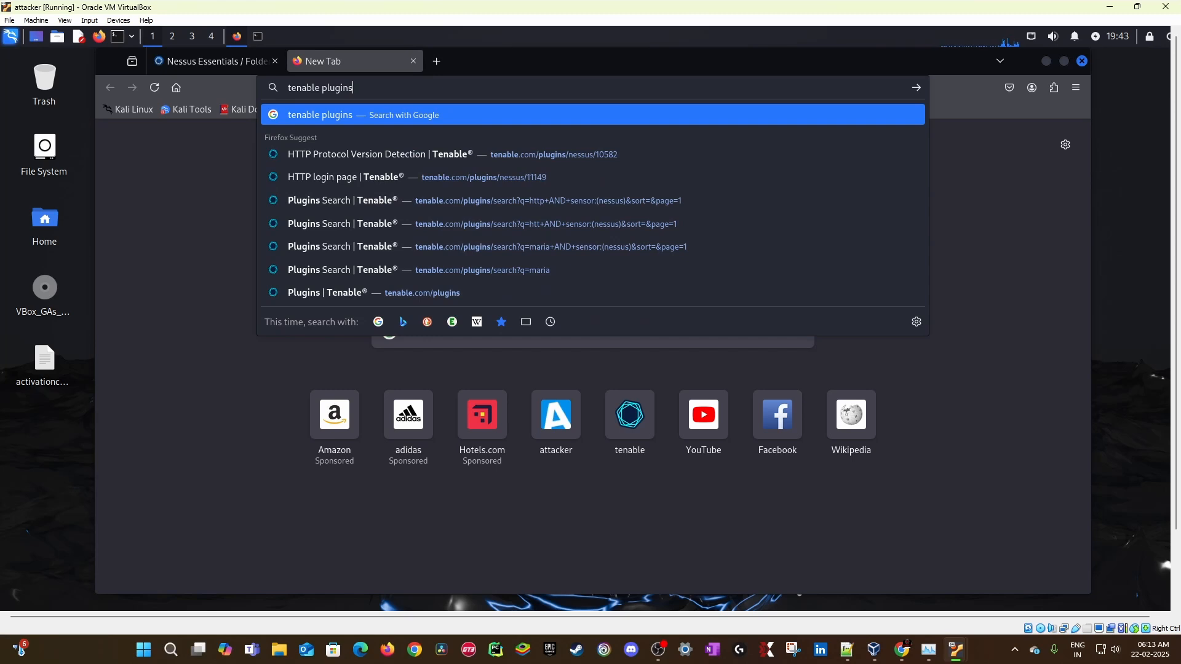
key(Return)
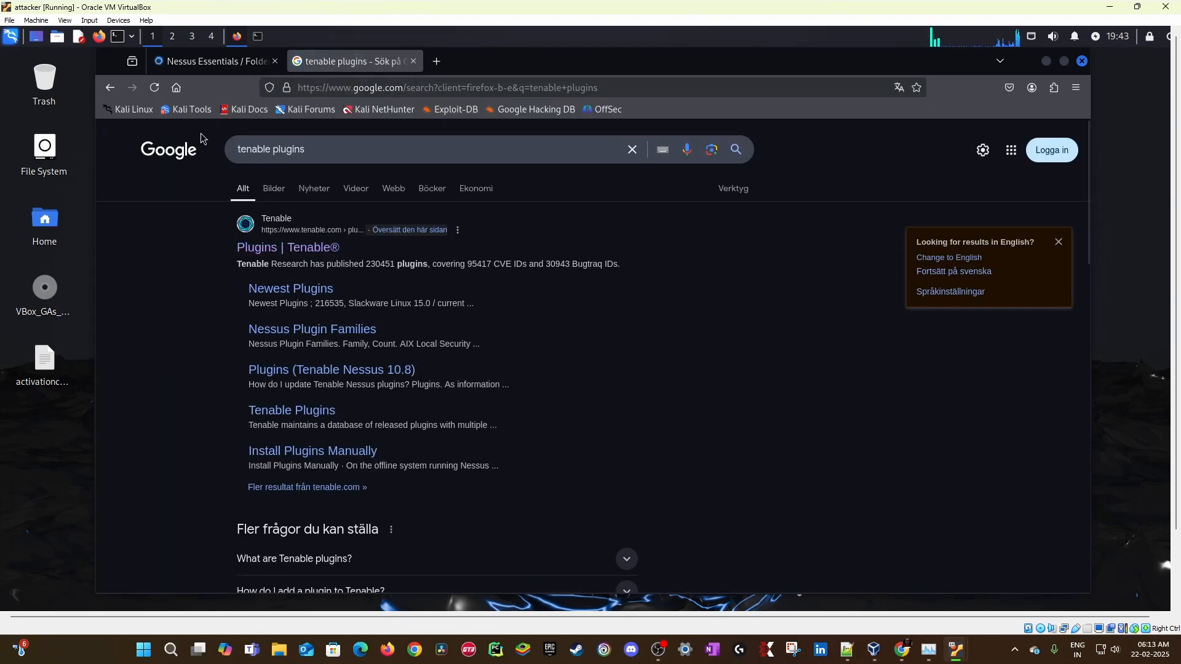
click(312, 249)
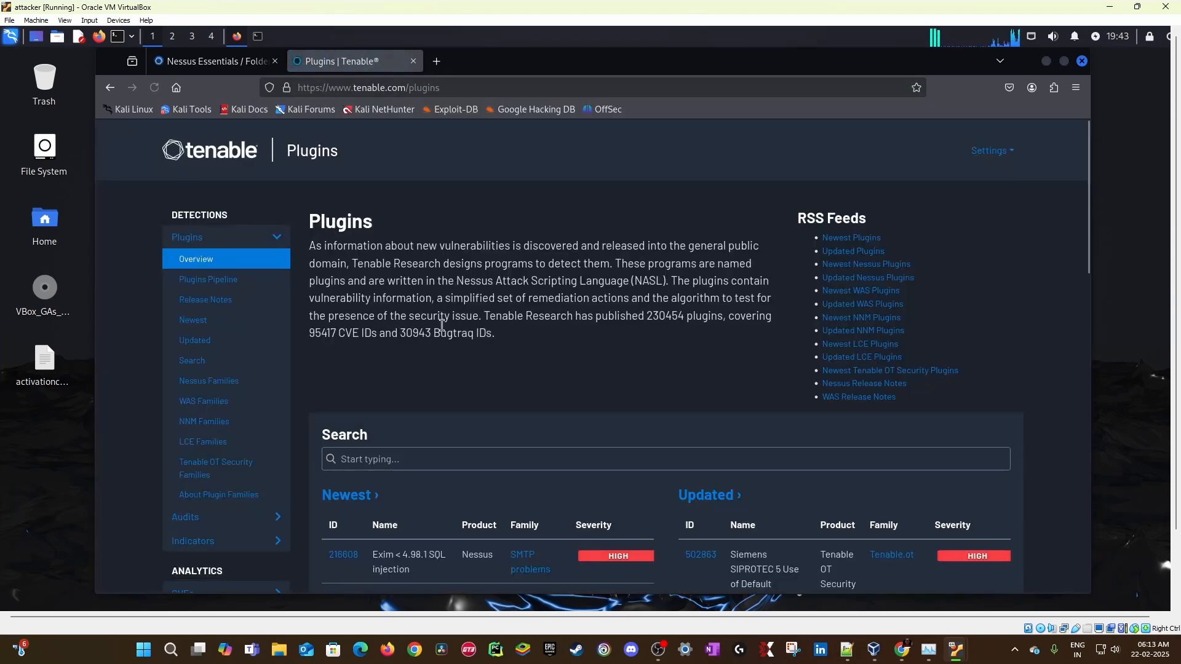
Step: Go to Tenable's plugin search and filter it by product to Nessus
click(192, 361)
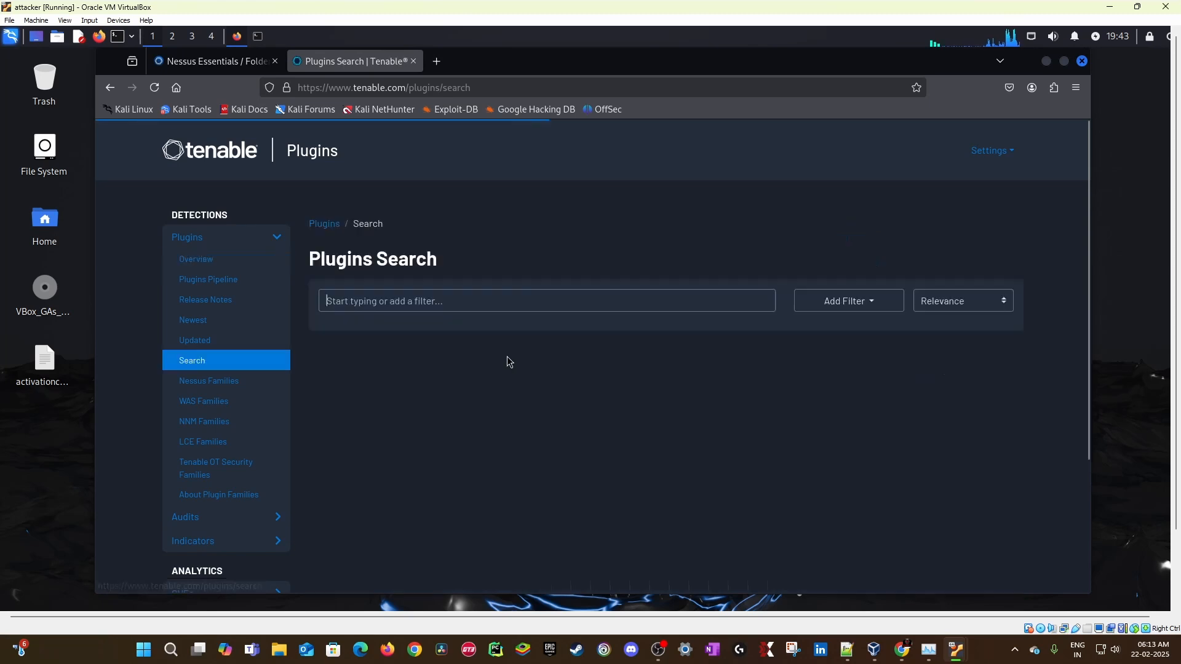
scroll(486, 341, down, 2)
click(848, 230)
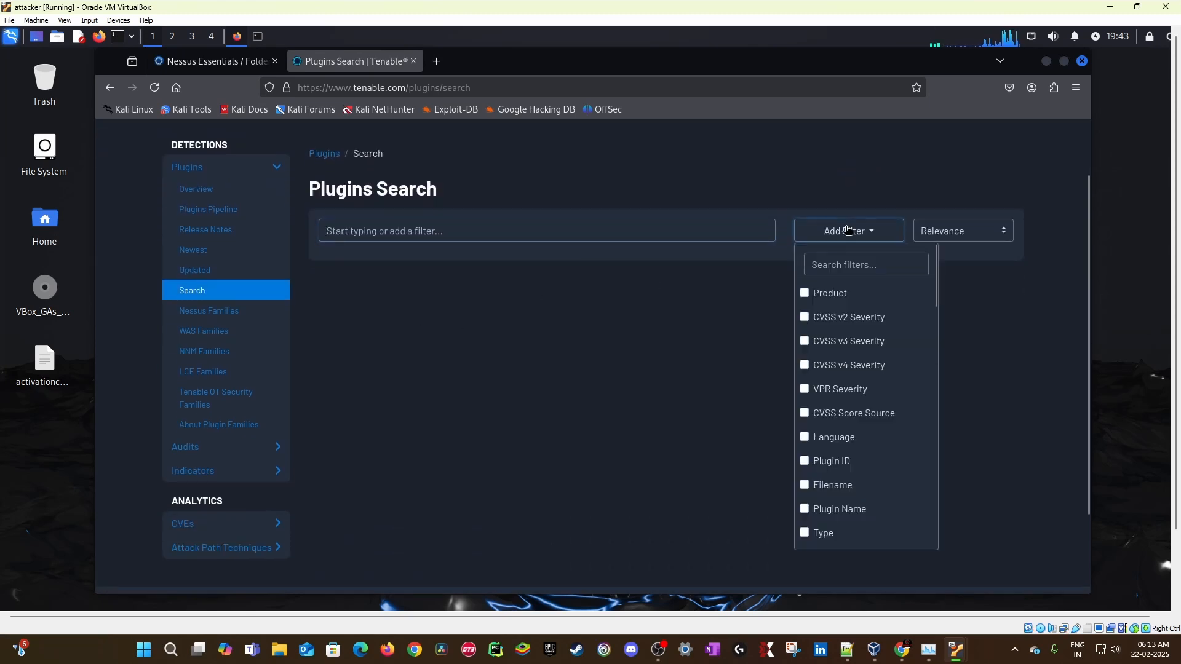
click(825, 301)
click(369, 266)
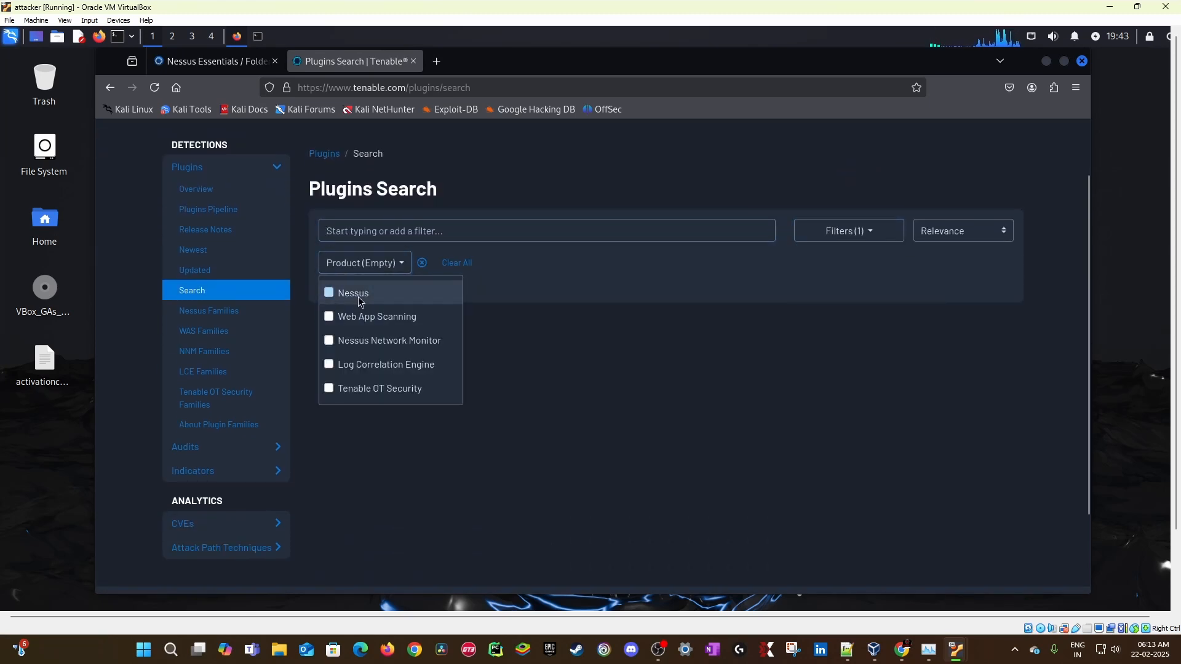
click(358, 296)
click(477, 294)
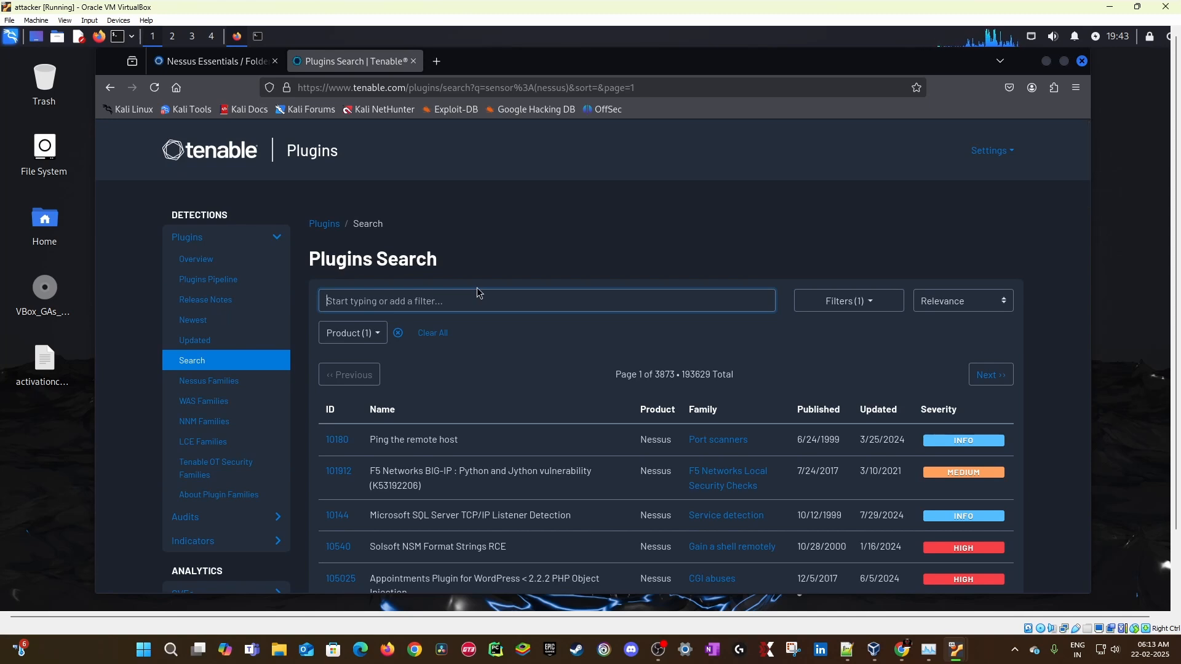
Step: Search the Nessus plugins for "http" and look through the listed plugins and the total
text(http)
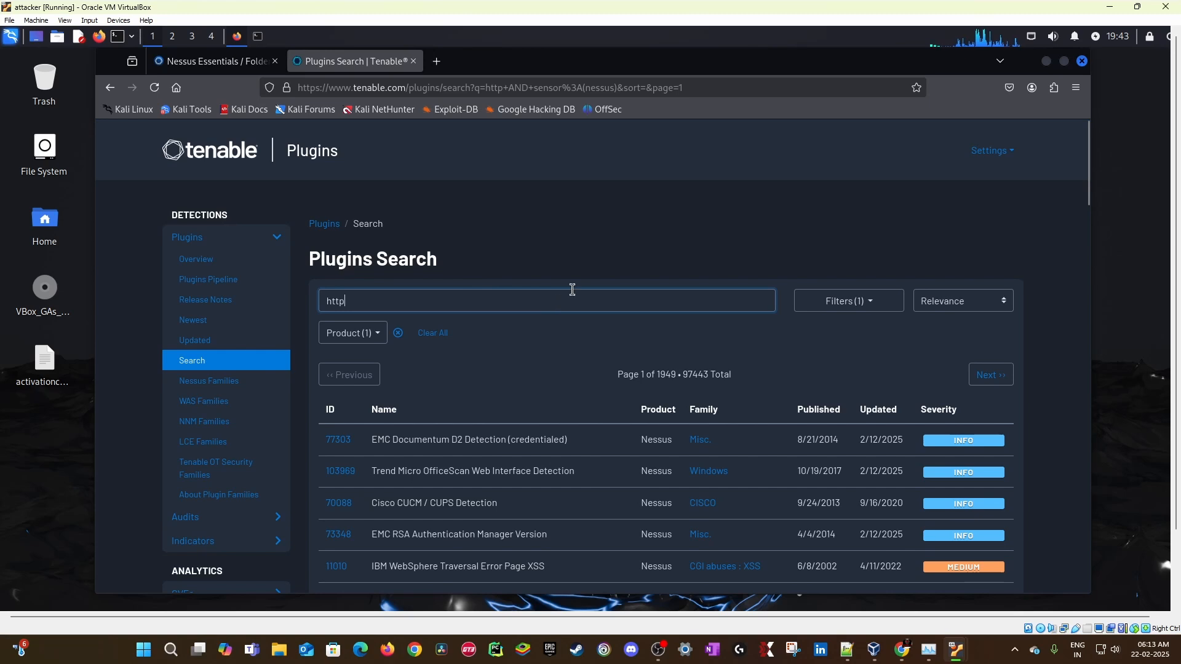
click(368, 336)
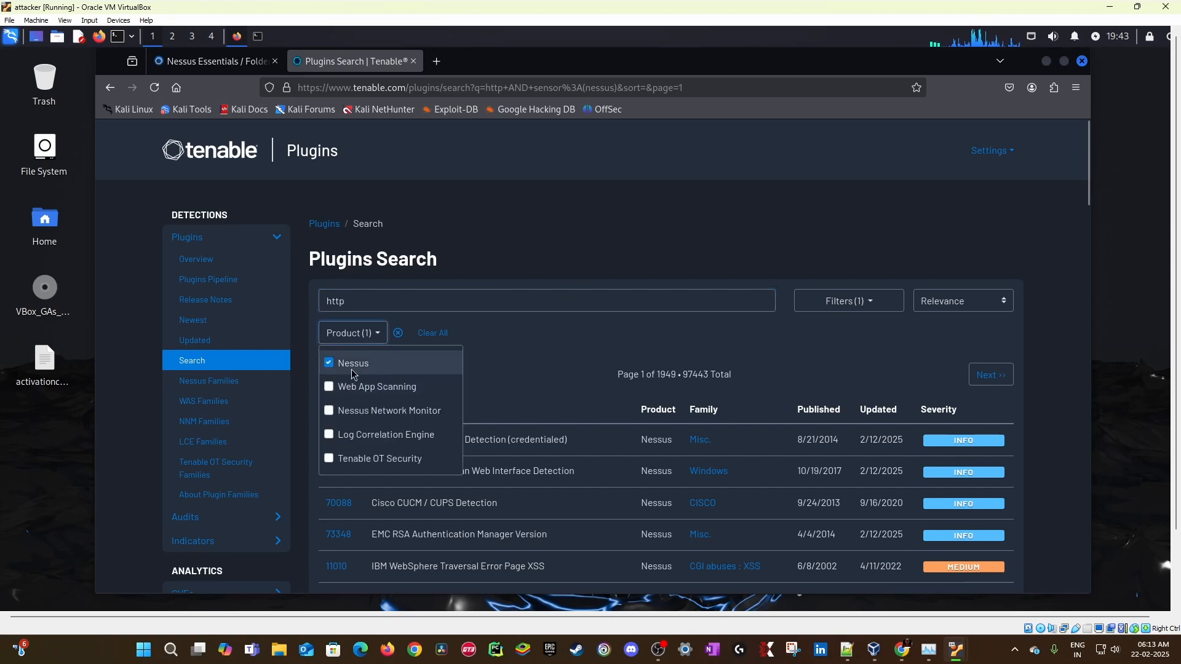
click(537, 326)
scroll(565, 395, down, 1)
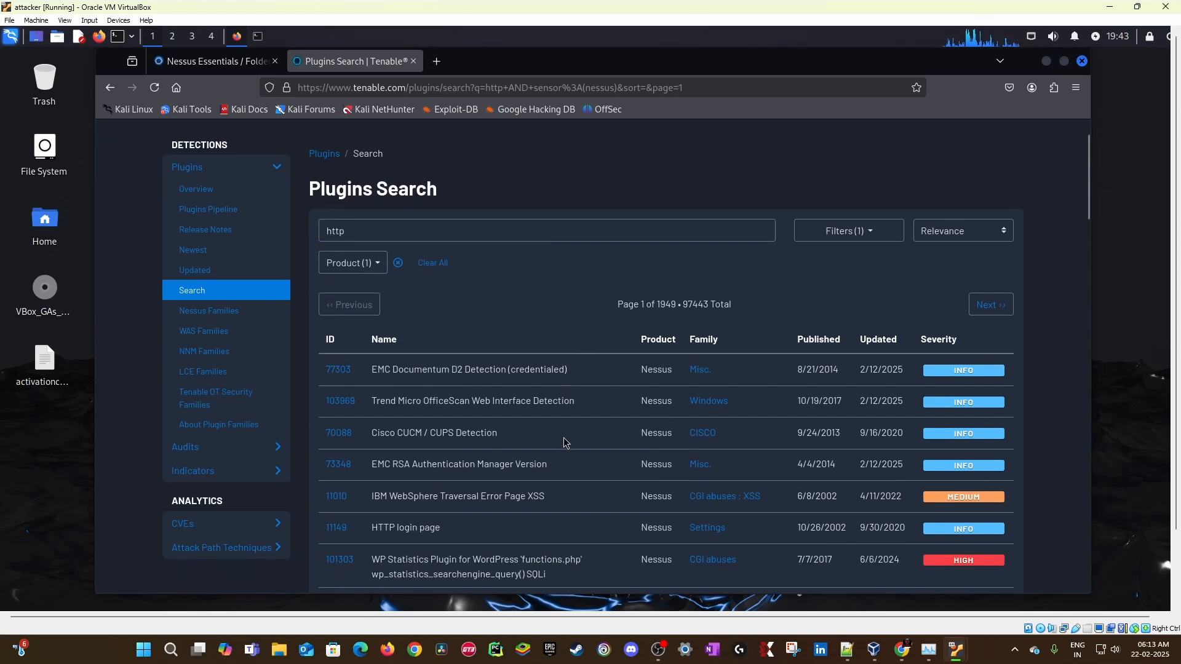
scroll(602, 452, down, 4)
scroll(609, 446, up, 5)
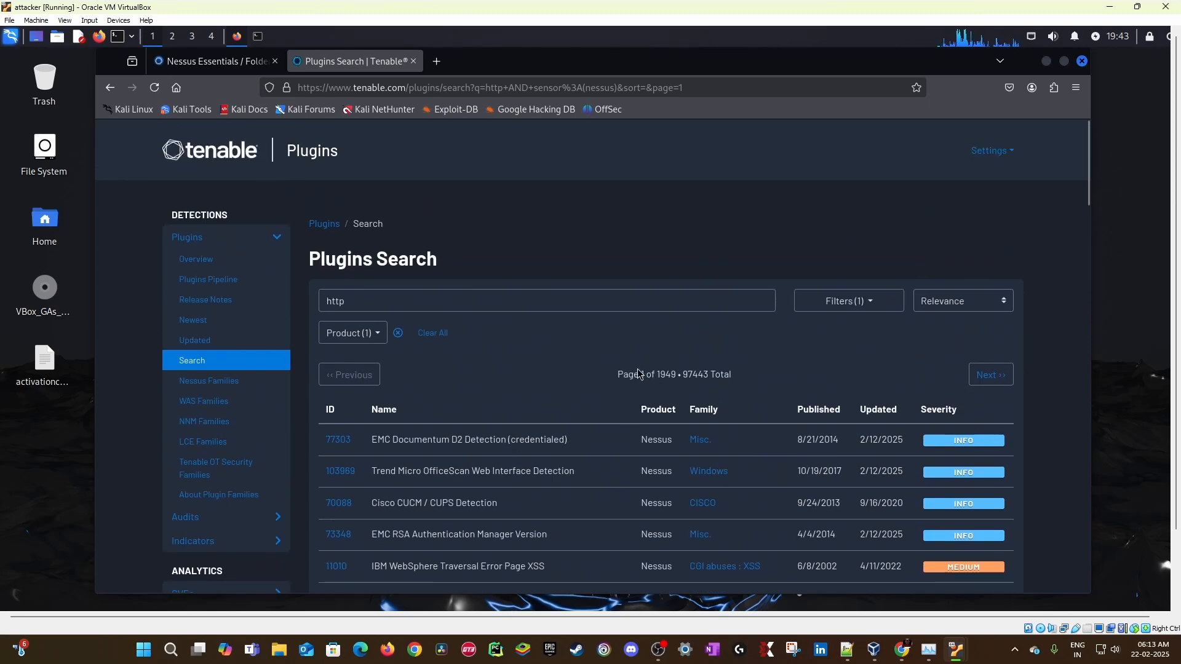
drag(640, 374, 737, 382)
click(775, 377)
click(334, 304)
scroll(539, 344, down, 5)
scroll(486, 337, up, 5)
Step: Return to the Nessus Essentials tab and create a new scan from the Advanced Scan template
click(250, 66)
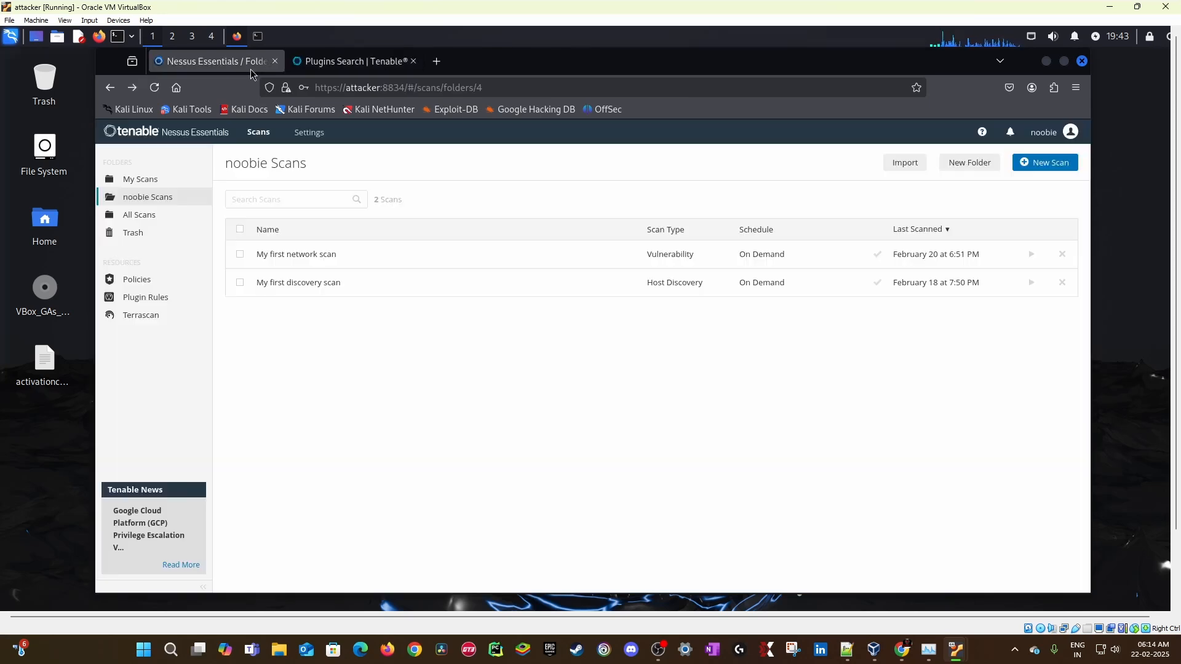
click(364, 66)
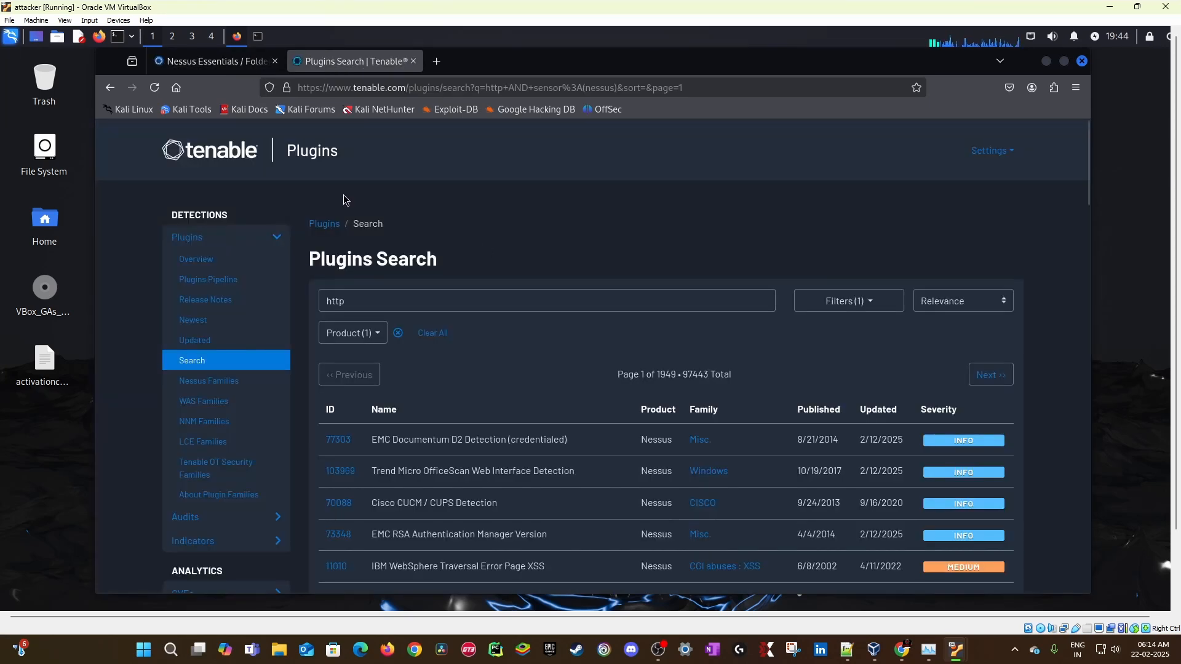
click(193, 64)
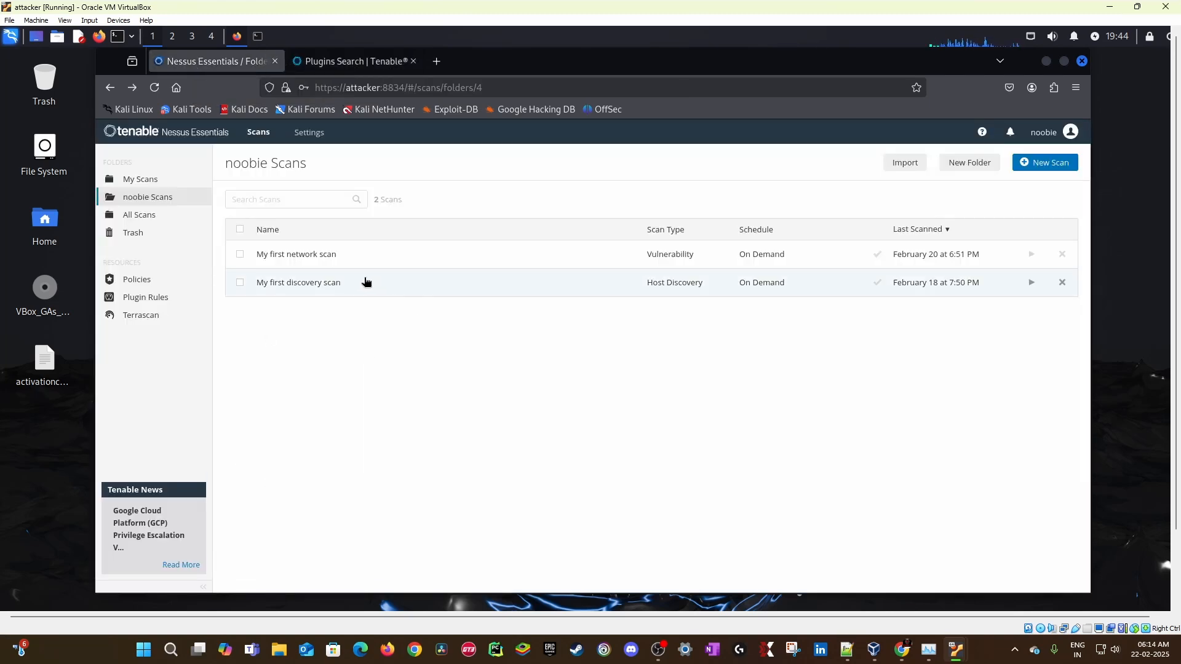
click(1036, 164)
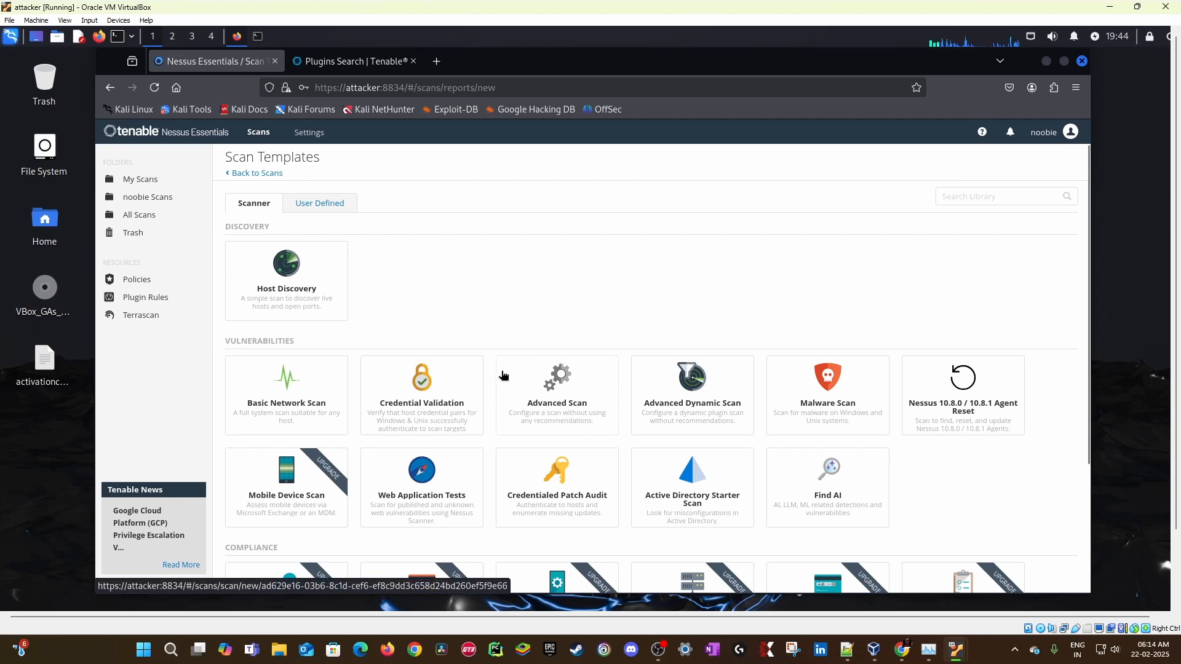
click(528, 372)
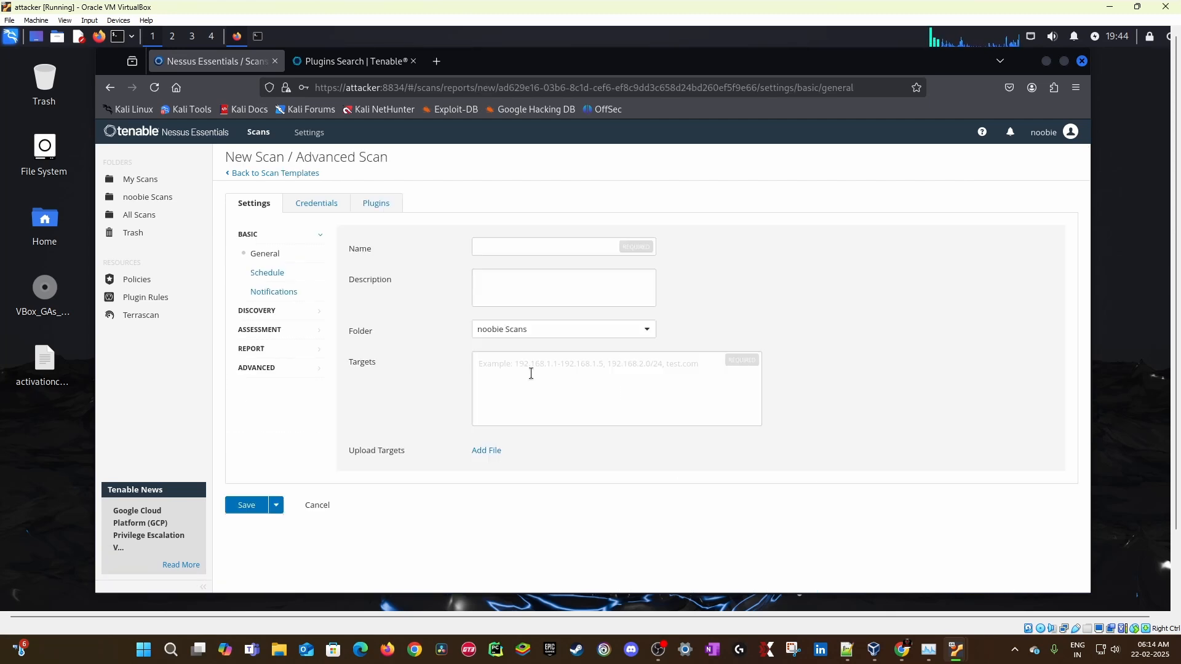
Step: Name the scan "My first network scan 01", describe it as "Authenticated" and set its target to 10.0.2.4
click(565, 249)
text(My)
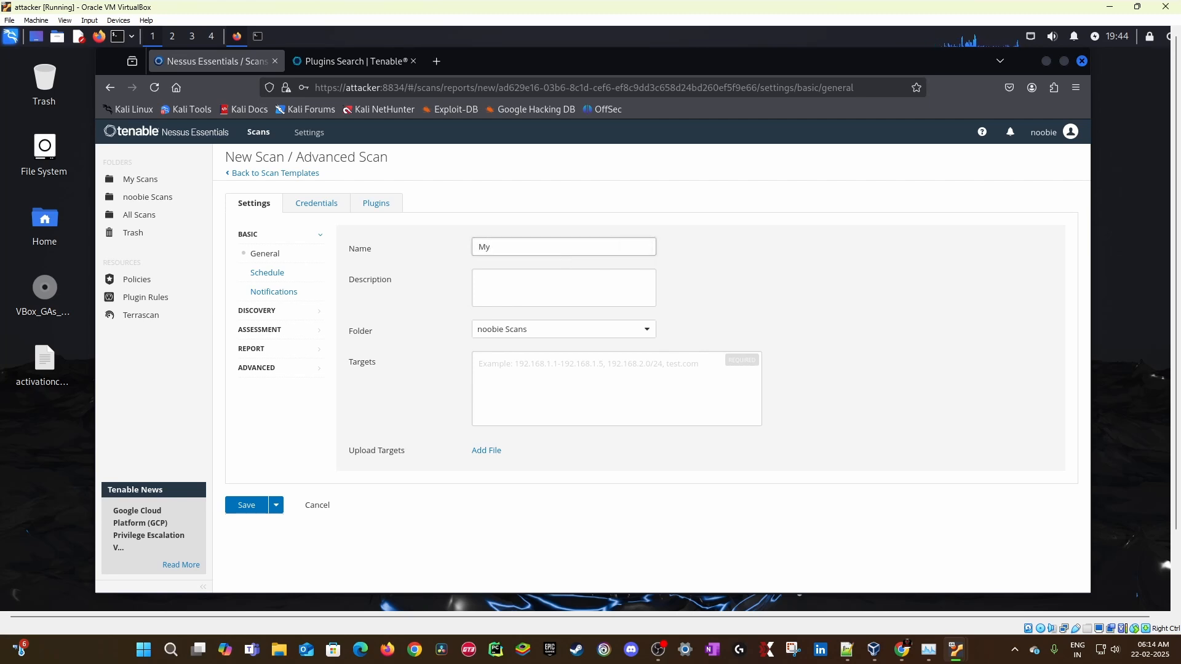
text( first network scan 01)
key(Tab)
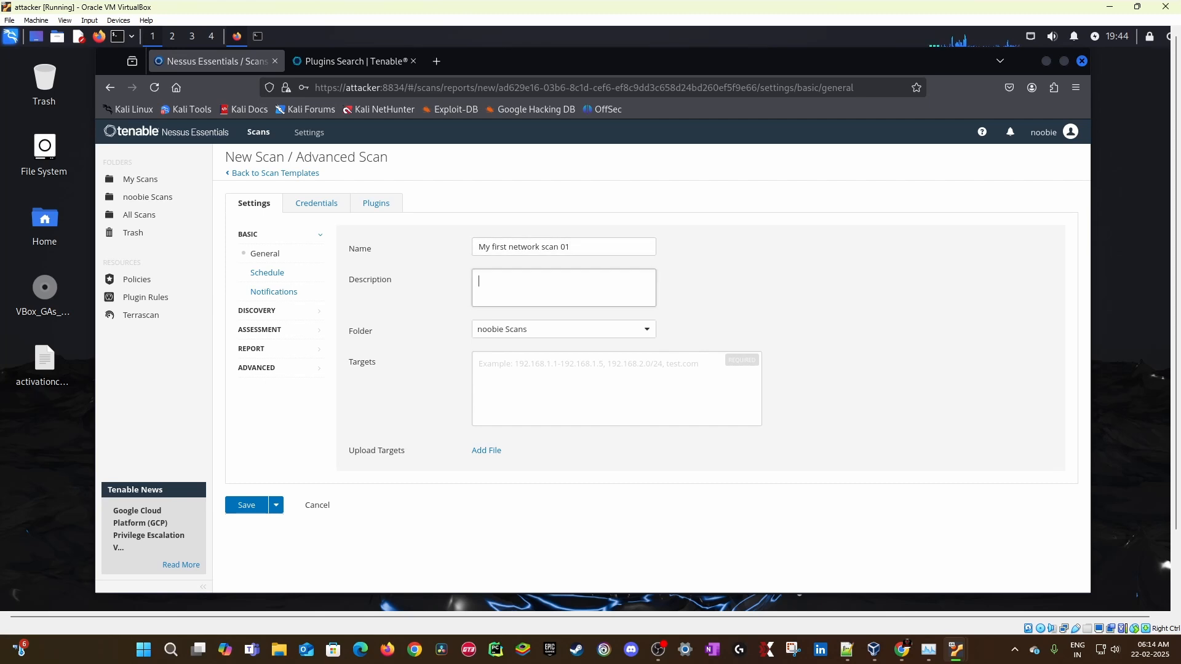
text(Authenticated)
click(550, 375)
text(10.0)
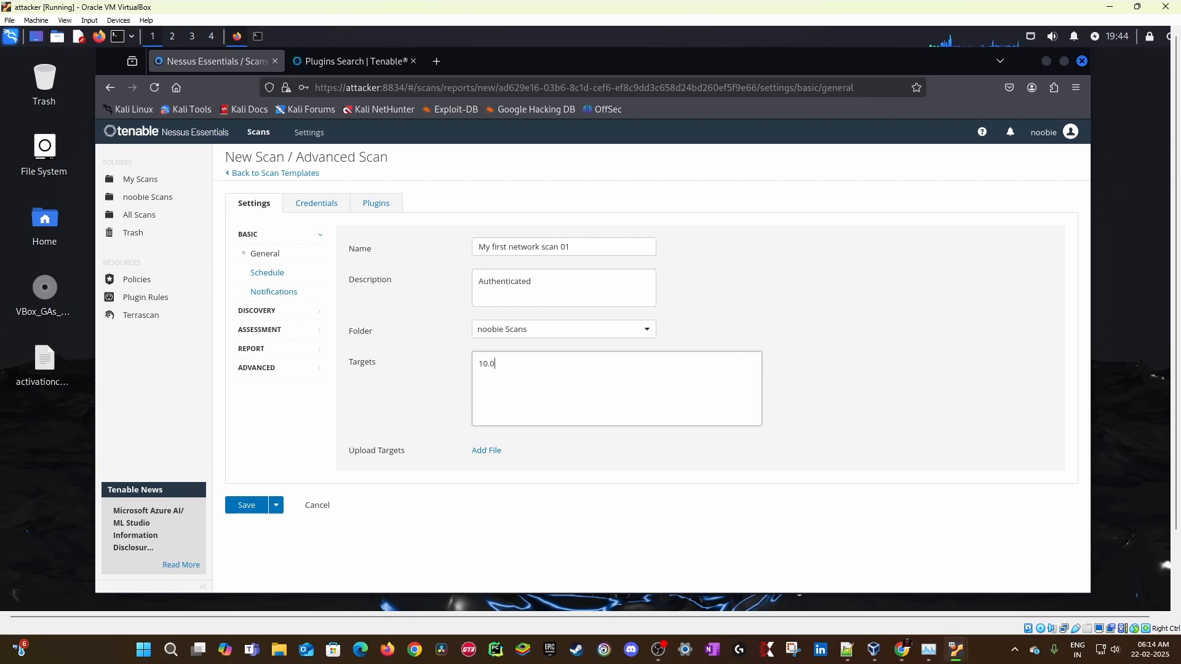
text(.2.4)
Step: Check the schedule and notification settings, and disable "Test the local Nessus host" in the host discovery settings
click(267, 273)
click(274, 292)
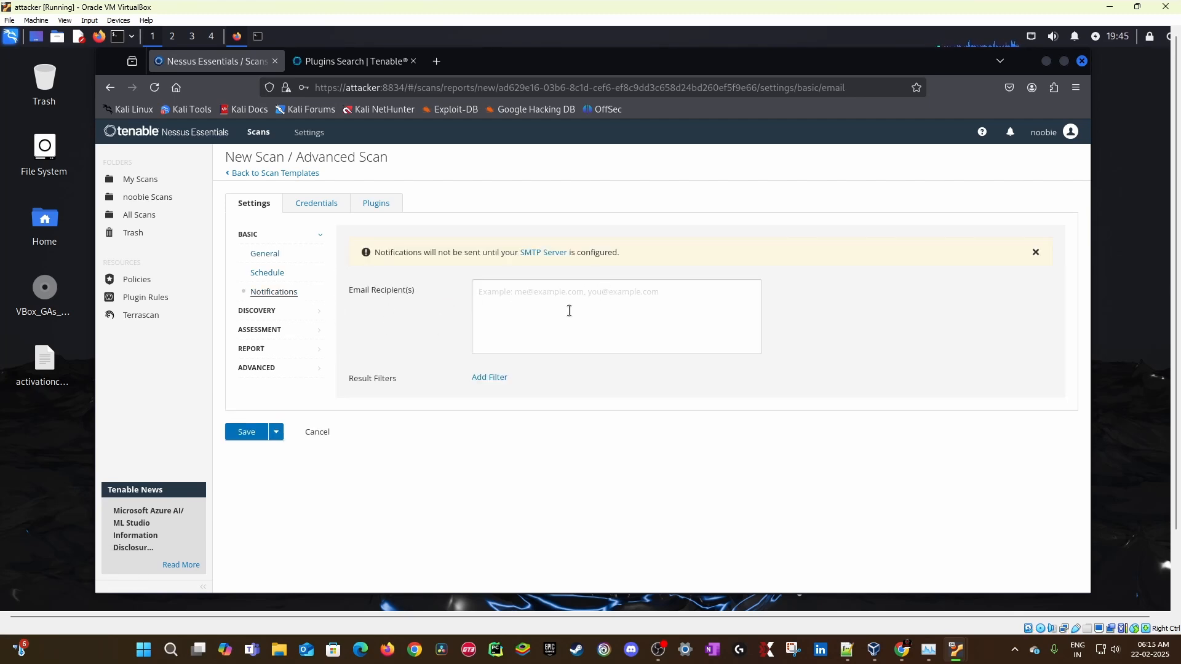
click(269, 316)
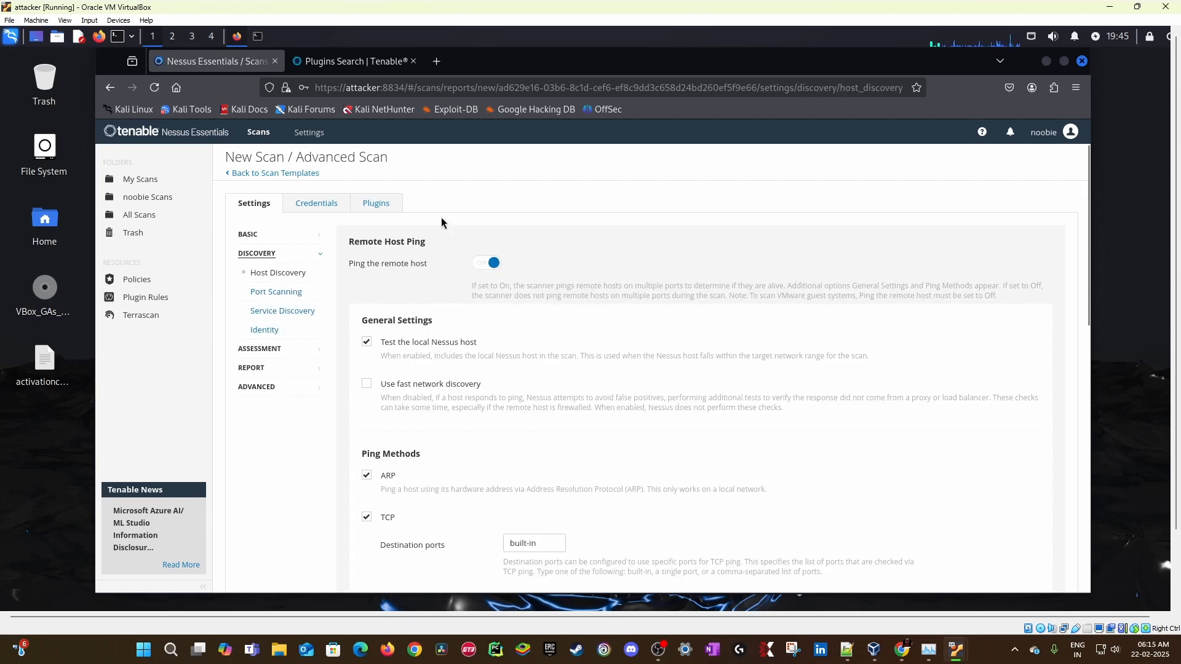
scroll(504, 245, down, 1)
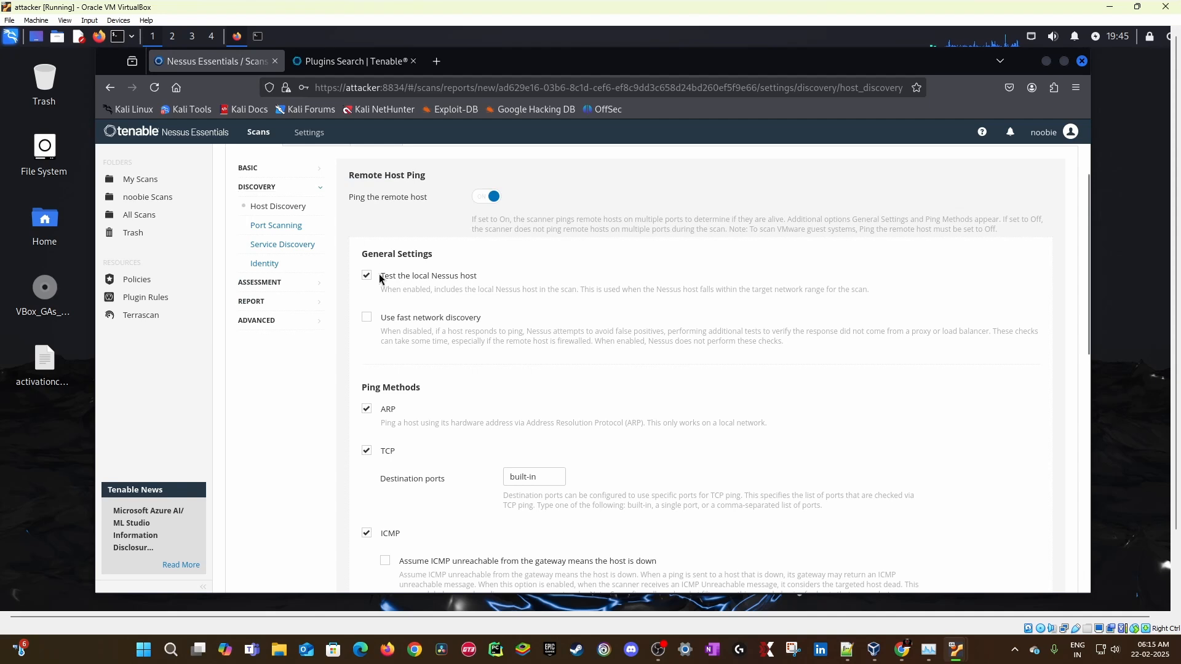
drag(380, 275, 479, 276)
click(479, 277)
click(466, 272)
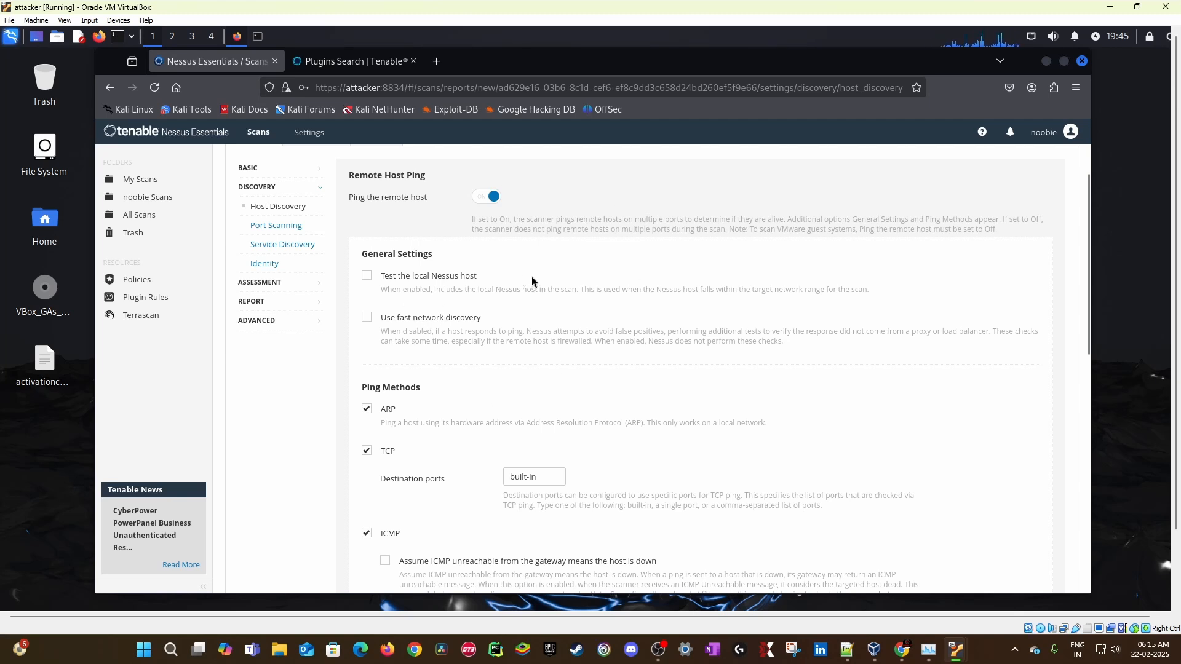
Step: Review the ping methods, fragile devices and Wake-on-LAN options of the host discovery settings
scroll(533, 279, down, 3)
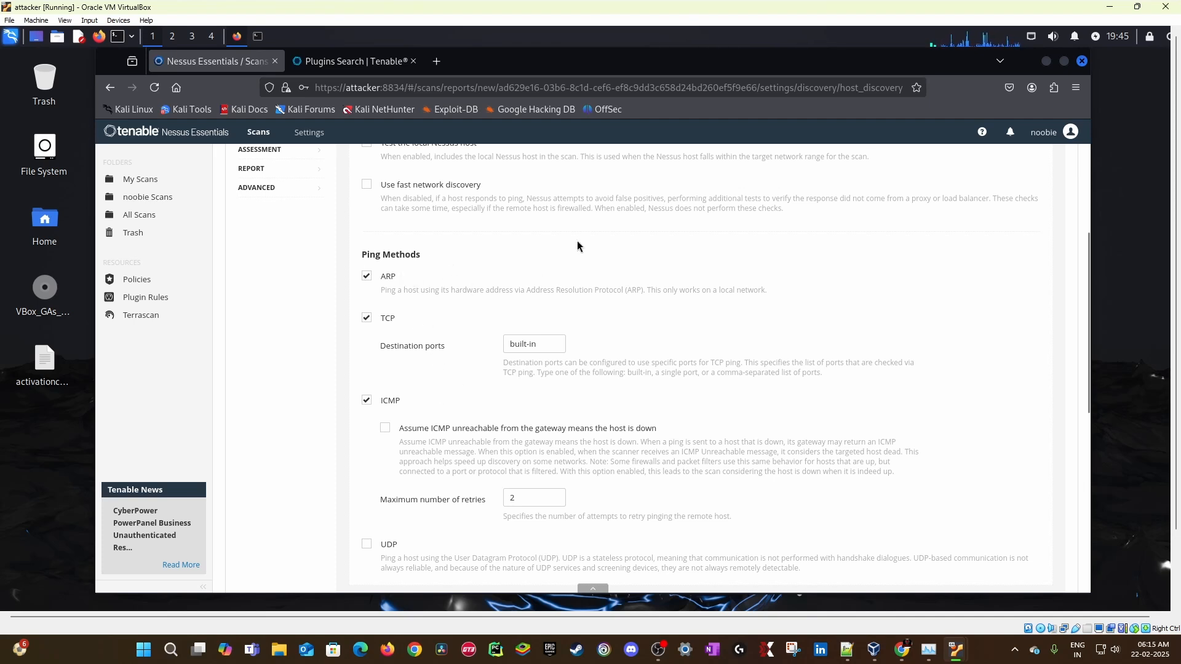
scroll(570, 239, down, 4)
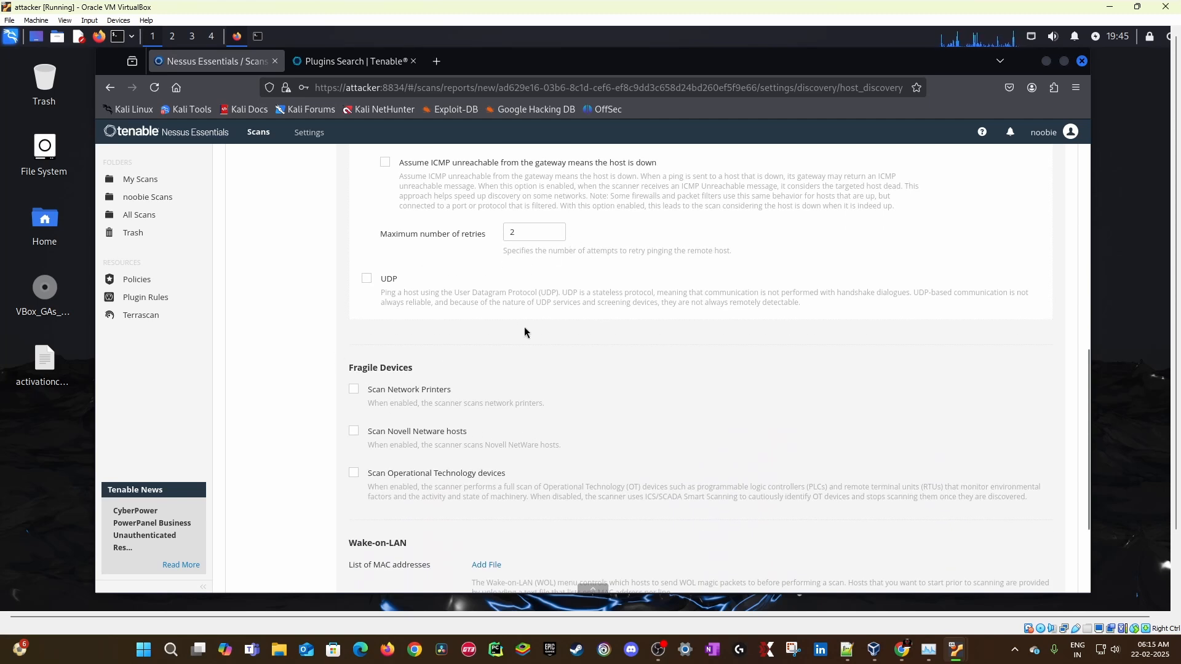
scroll(524, 326, up, 7)
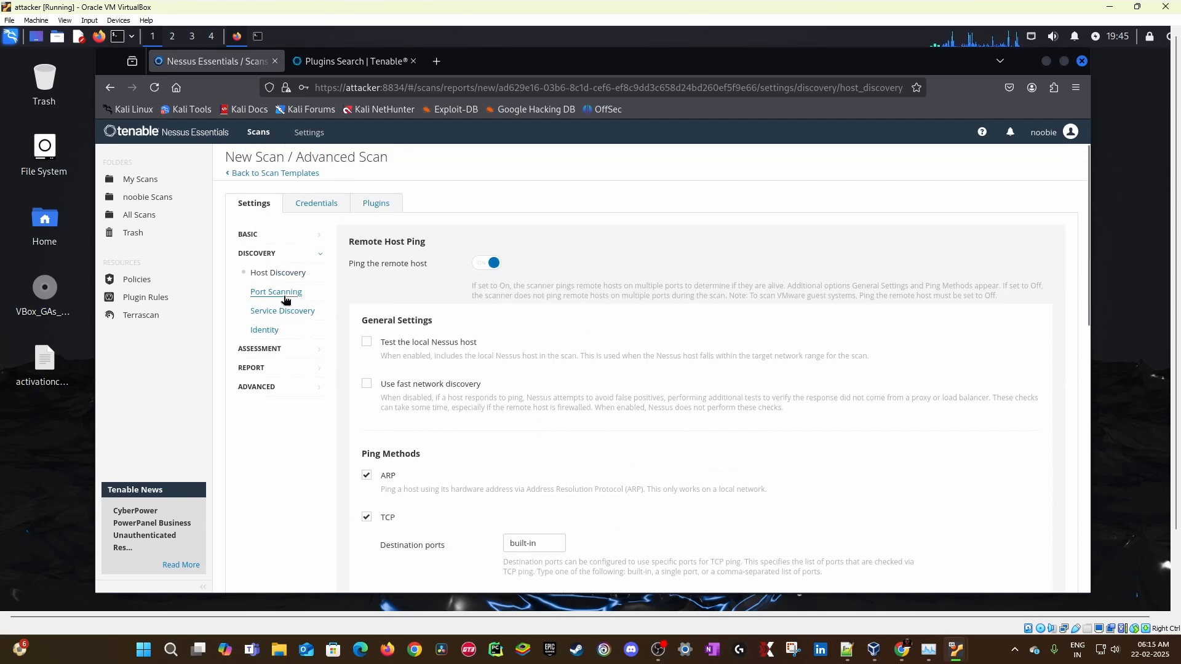
Step: Review the port scan range and local port enumerators in the scan's port scanning settings
click(285, 296)
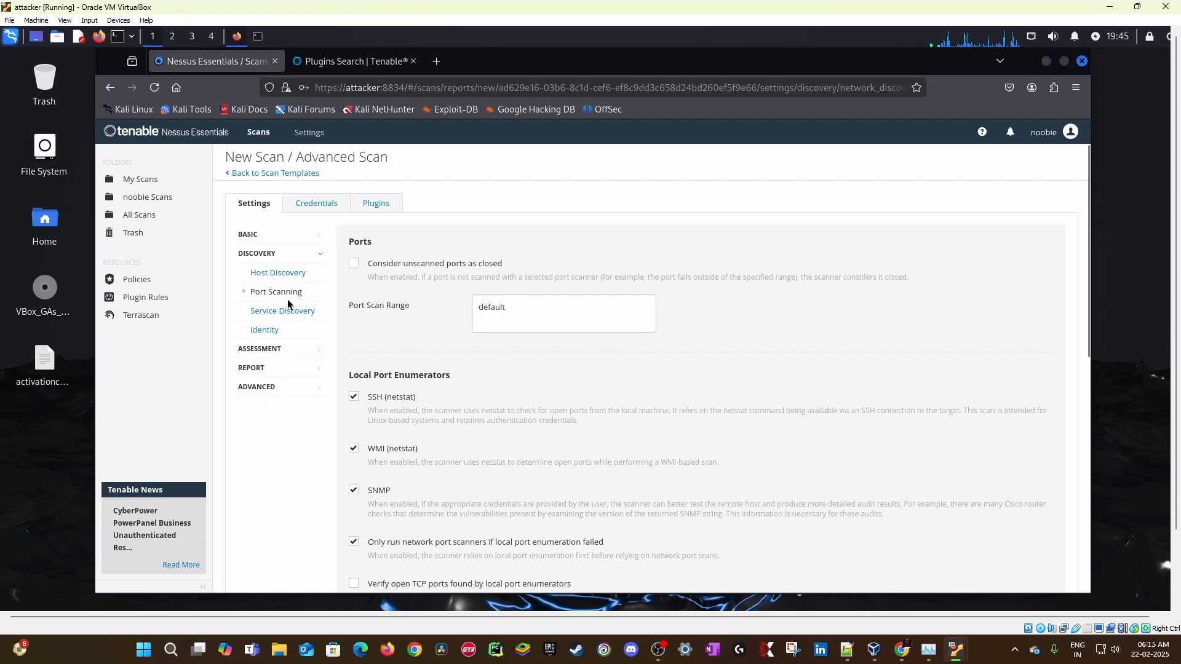
drag(529, 307, 435, 306)
click(700, 357)
scroll(600, 352, down, 1)
scroll(549, 323, up, 1)
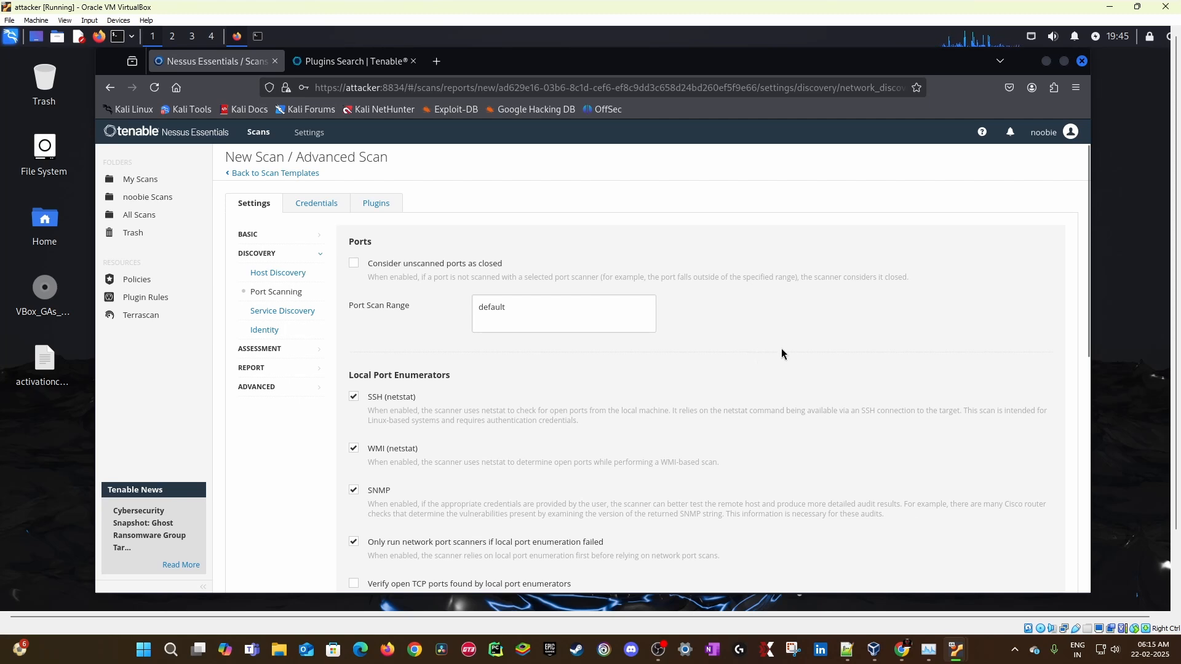
scroll(510, 338, down, 2)
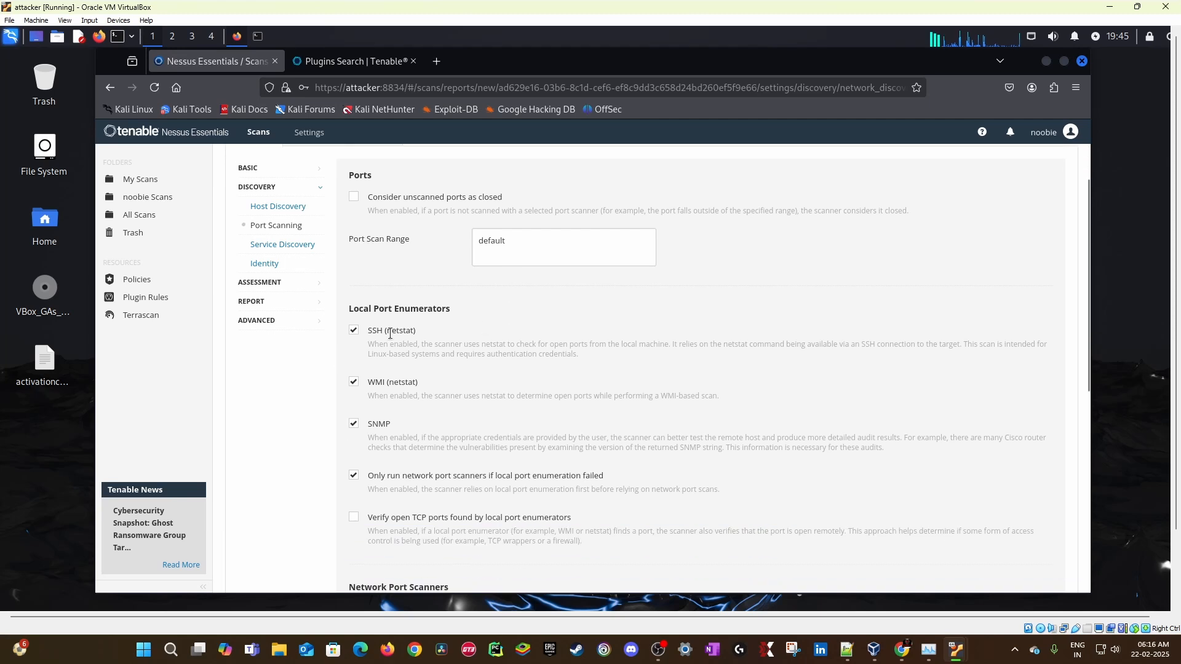
drag(406, 386, 368, 387)
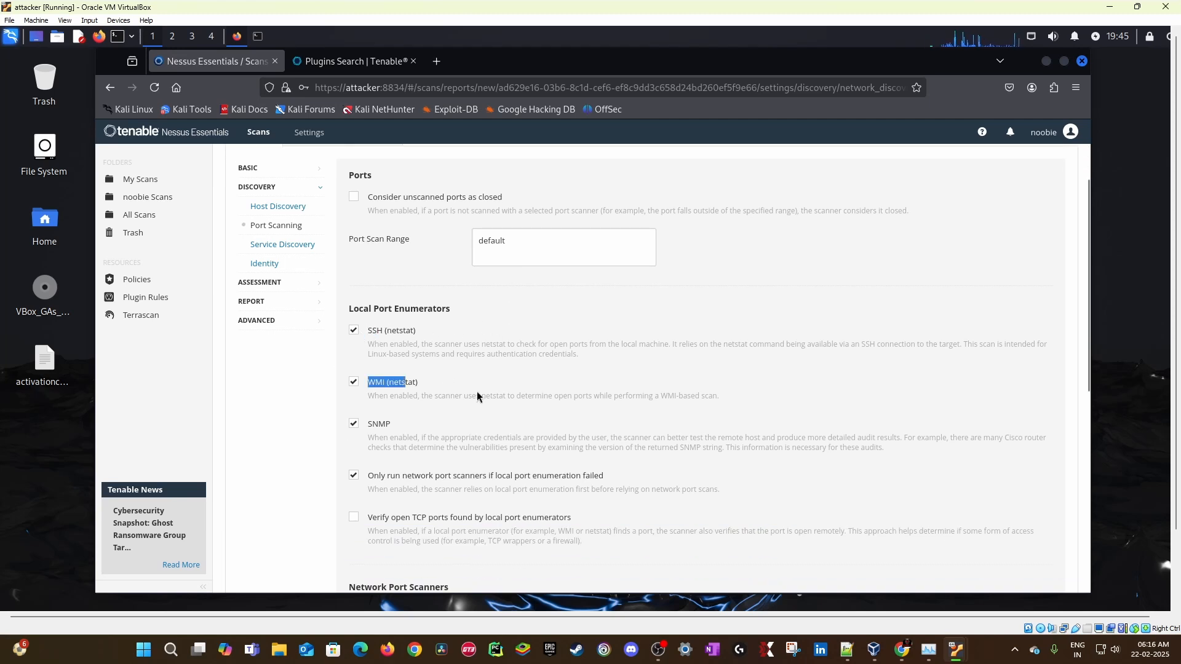
click(585, 376)
scroll(585, 377, down, 5)
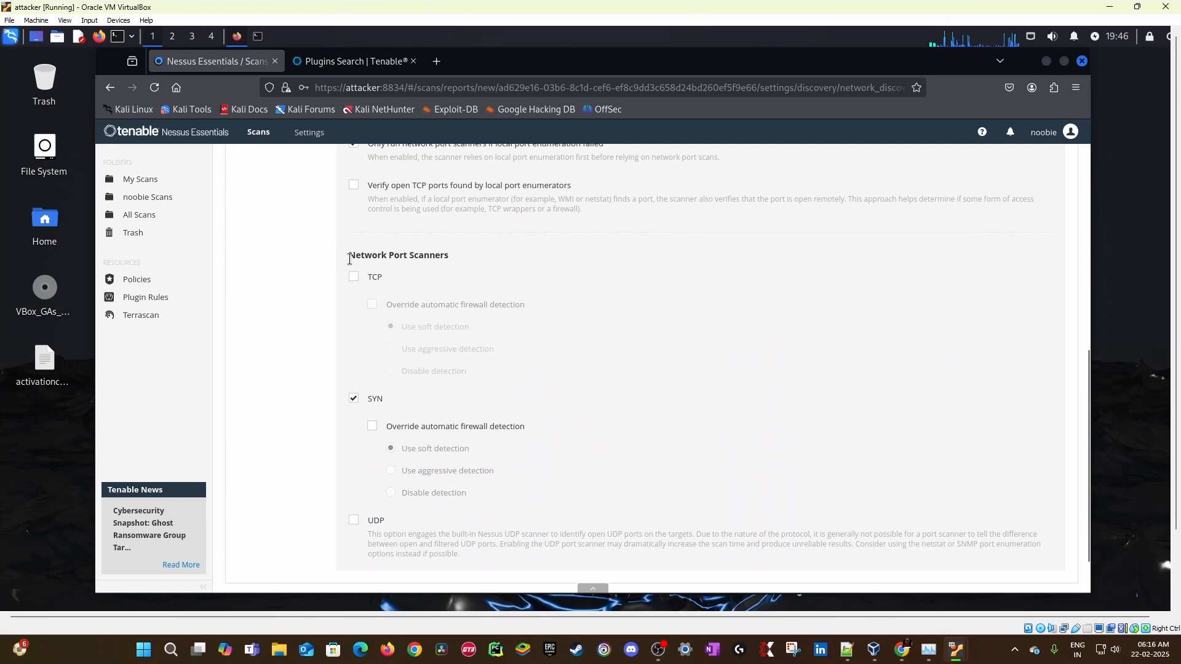
Step: Review the network port scanners and enable the UDP scanner
drag(382, 256, 512, 260)
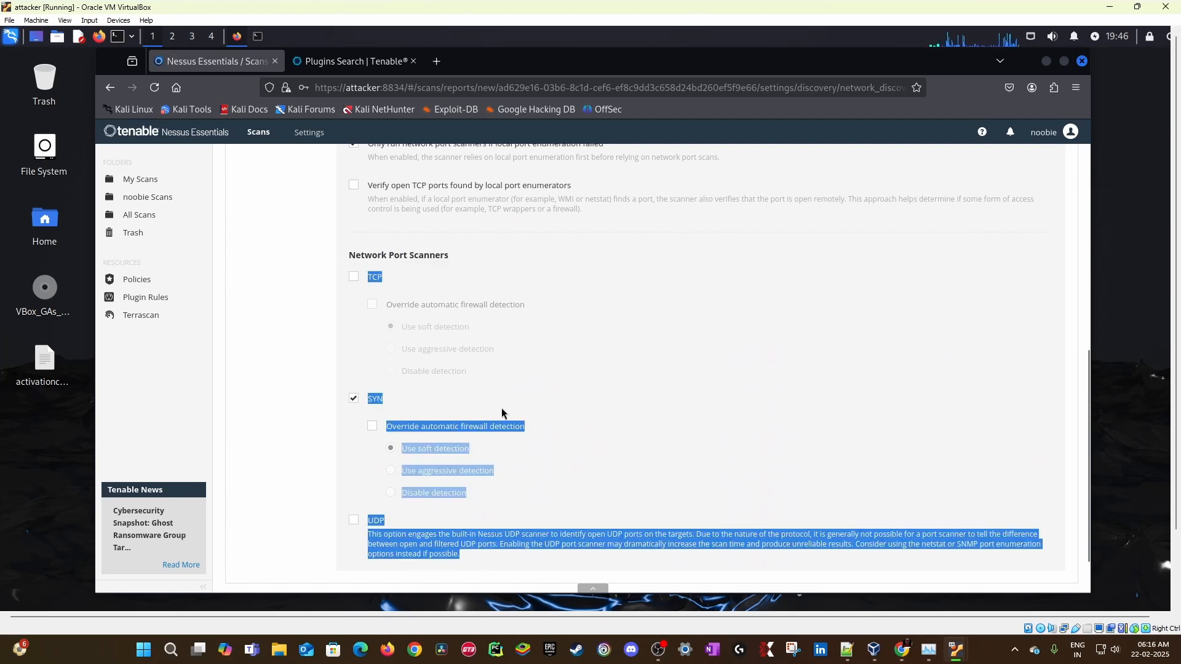
click(461, 410)
drag(395, 406, 209, 449)
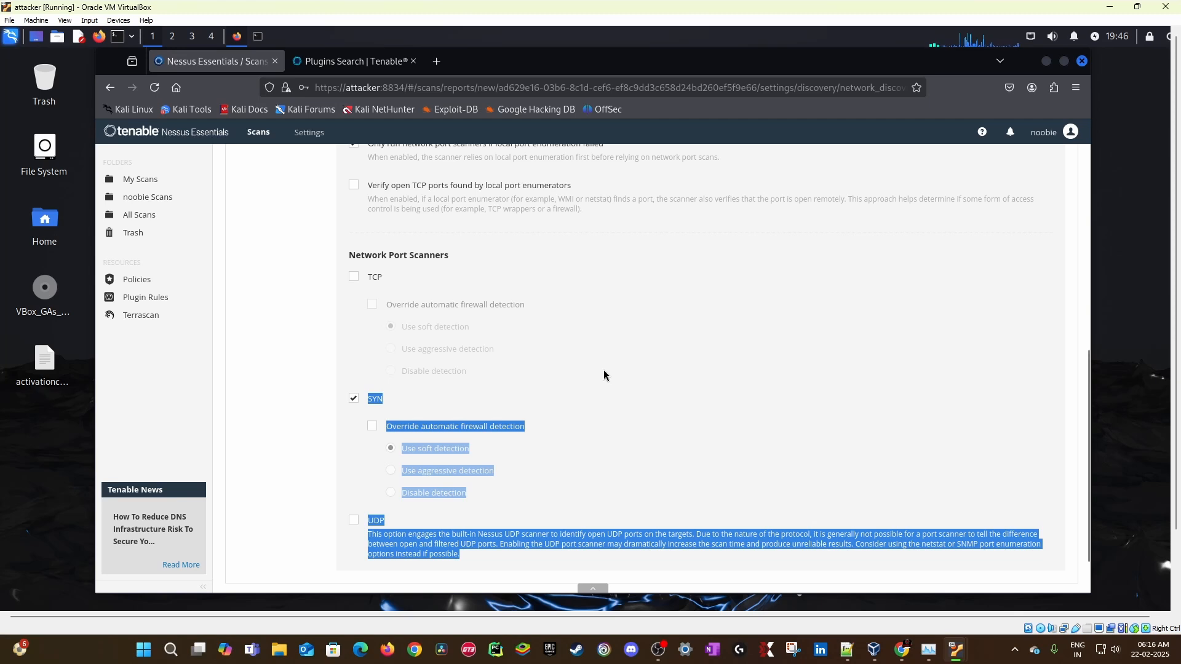
click(404, 399)
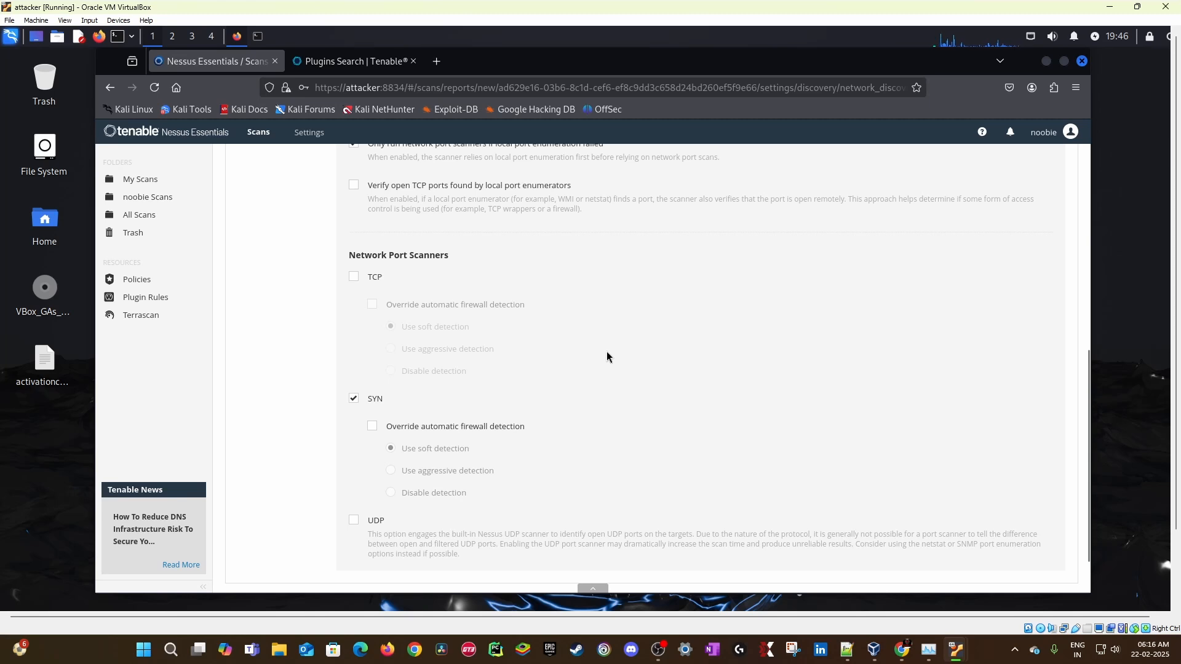
scroll(606, 357, down, 1)
click(354, 462)
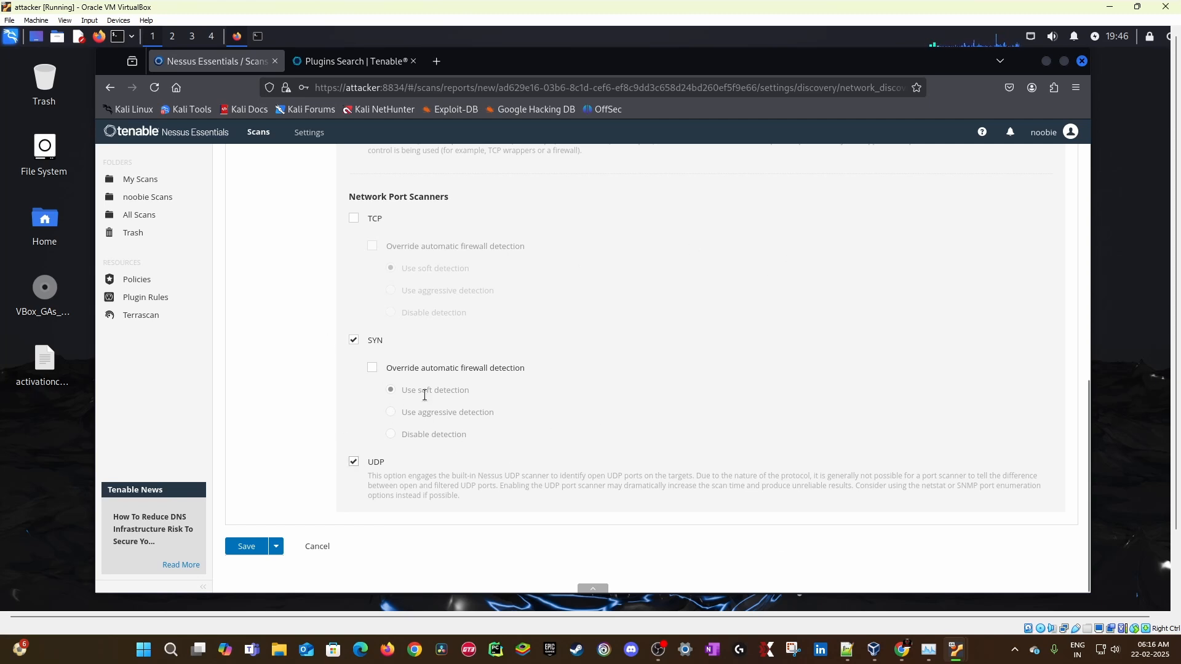
Step: Review the service discovery settings for port probing and SSL/TLS services
scroll(438, 389, up, 10)
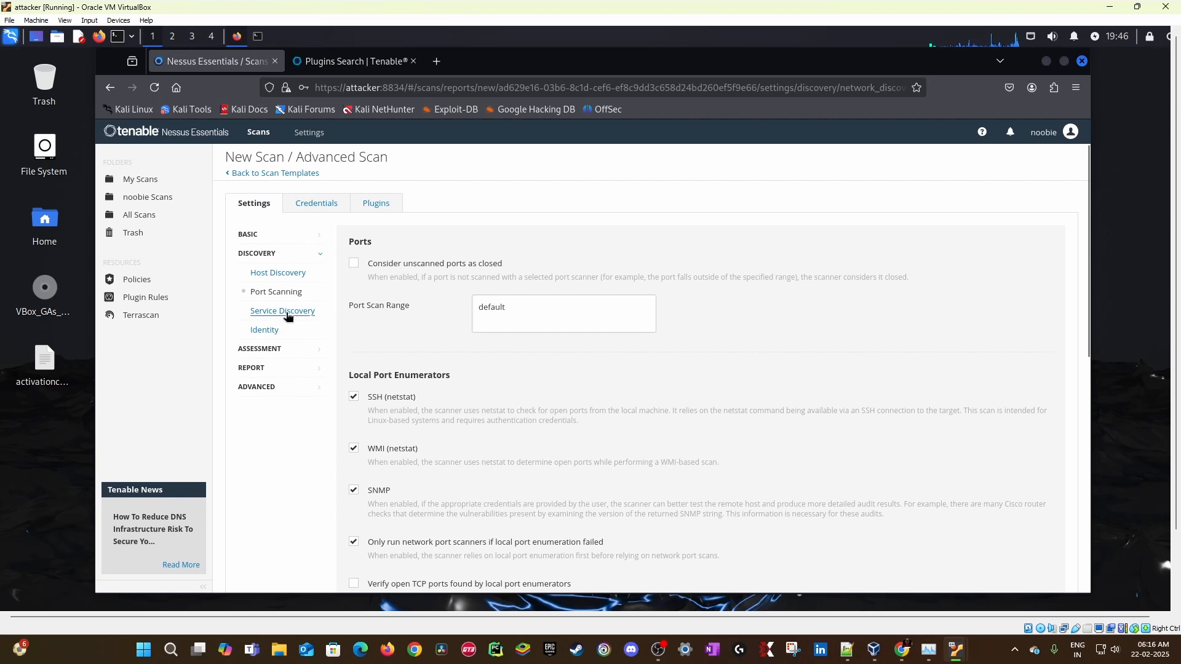
click(282, 311)
scroll(552, 246, down, 2)
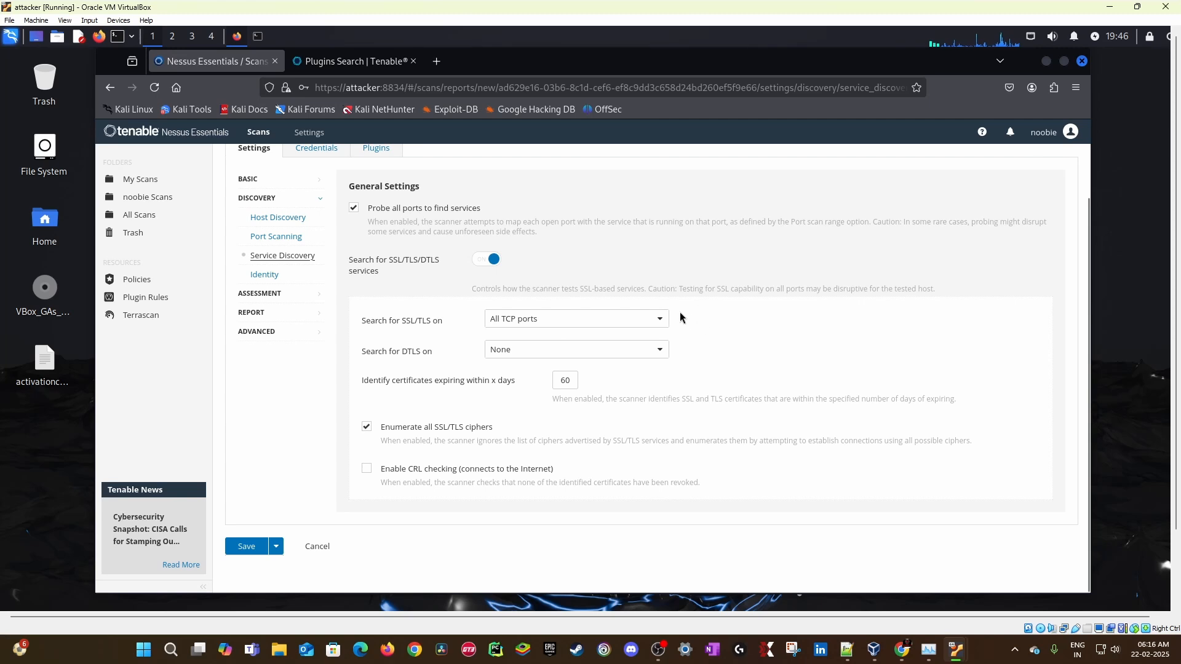
Step: Check the general and brute force assessment settings, and enable scanning of web applications
click(271, 294)
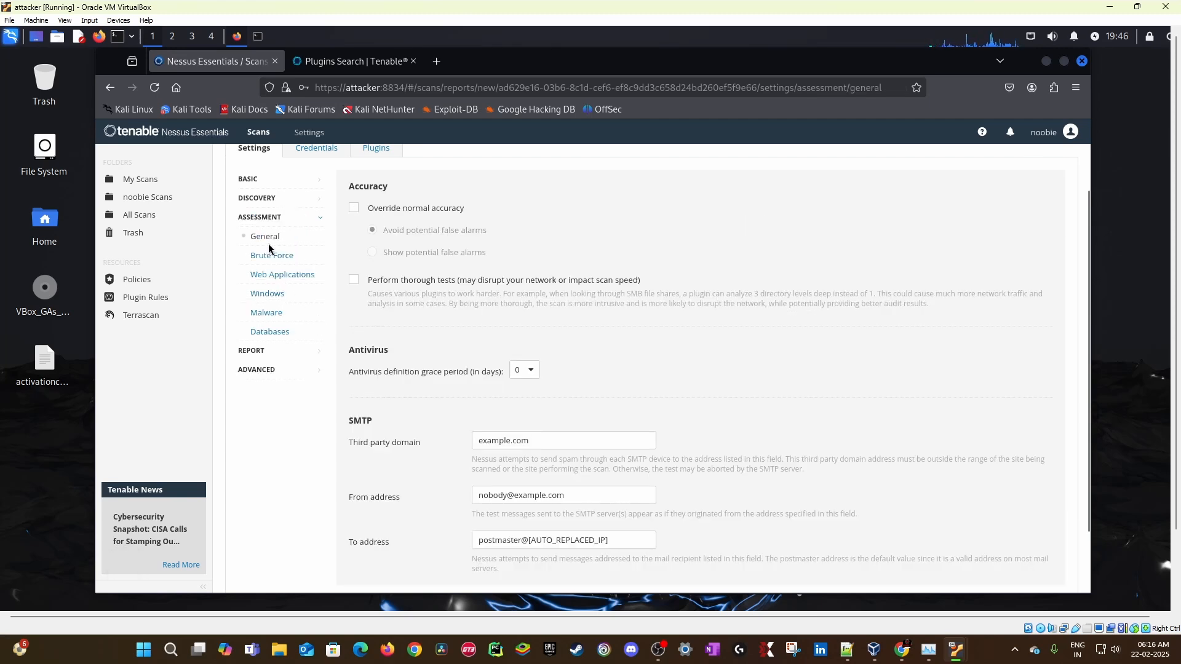
click(271, 255)
click(278, 275)
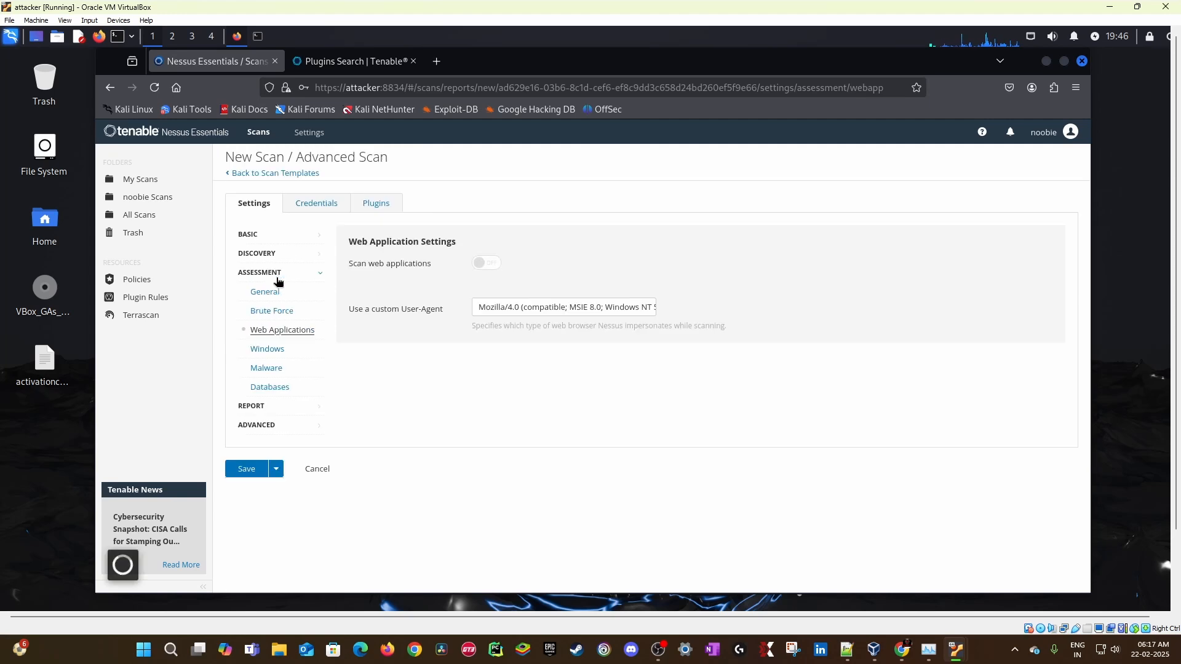
click(488, 263)
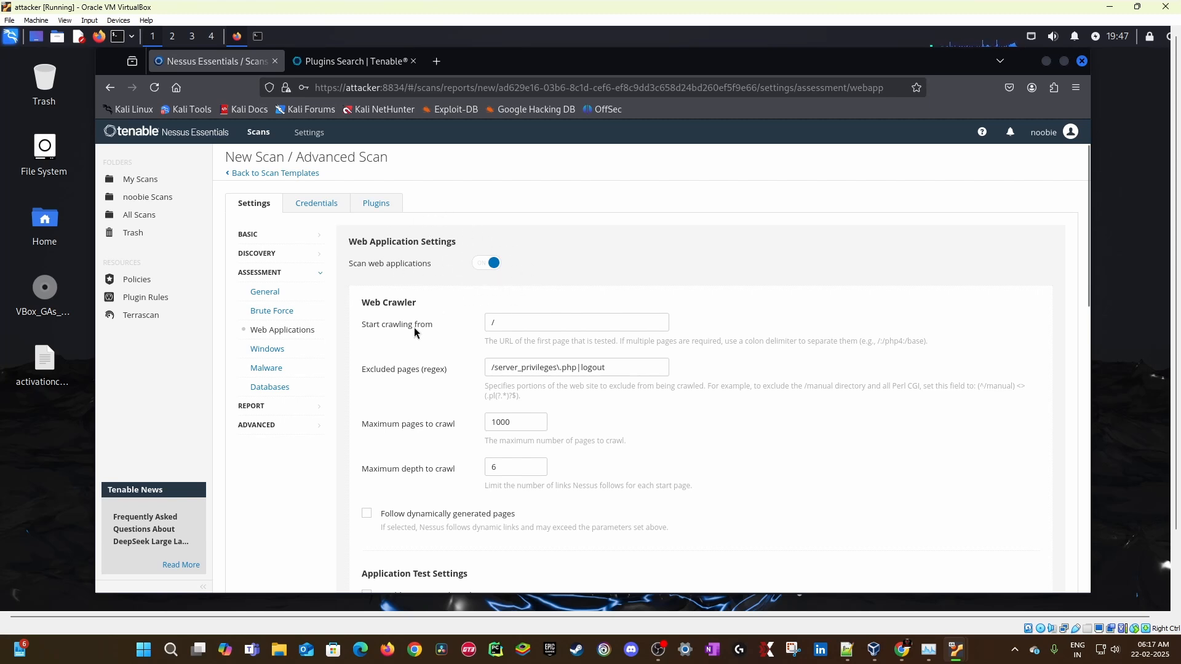
Step: Review the Windows, malware and database assessment settings, and open the scan's credential categories
click(283, 351)
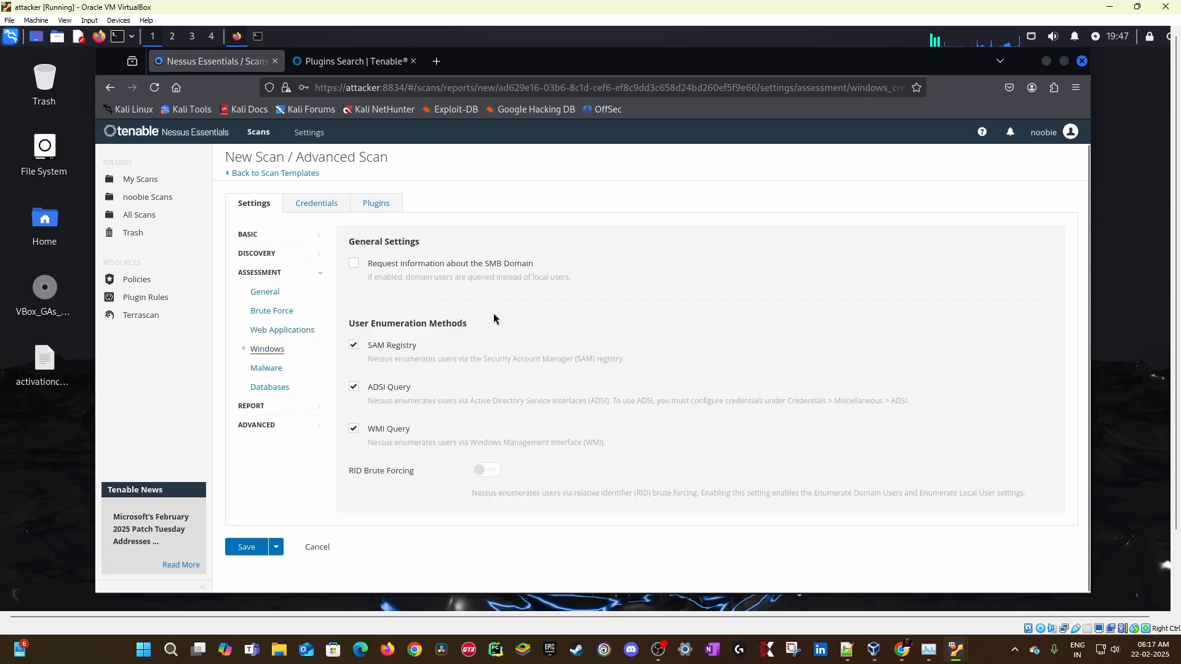
drag(375, 324, 466, 325)
click(445, 353)
click(277, 372)
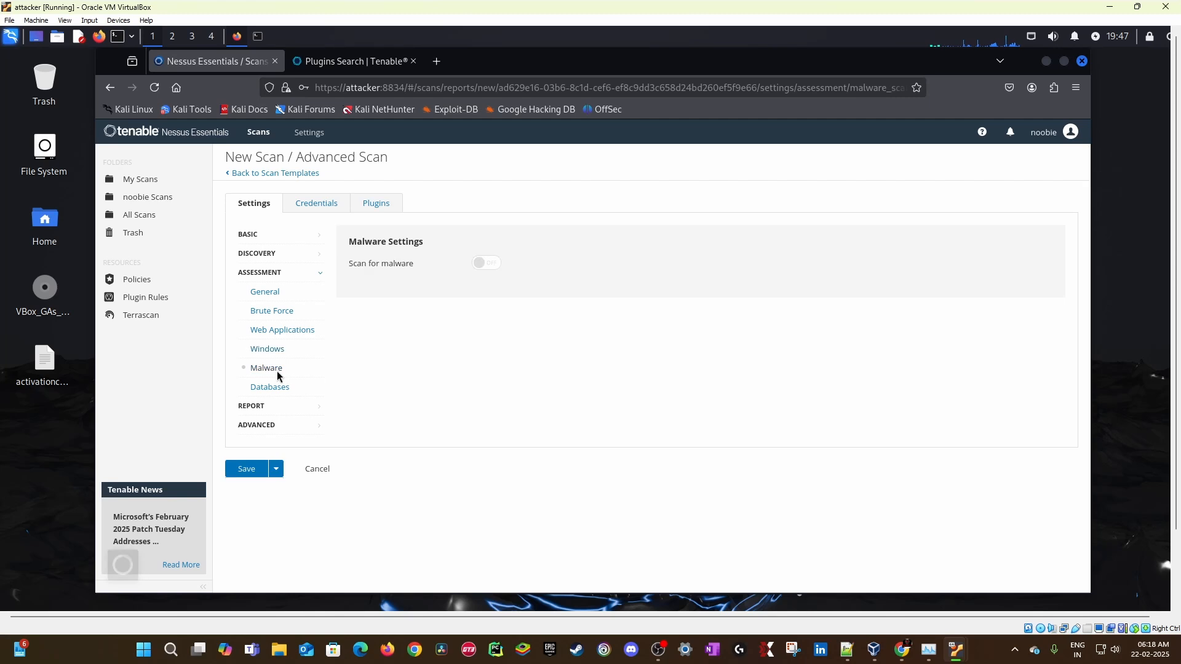
click(278, 386)
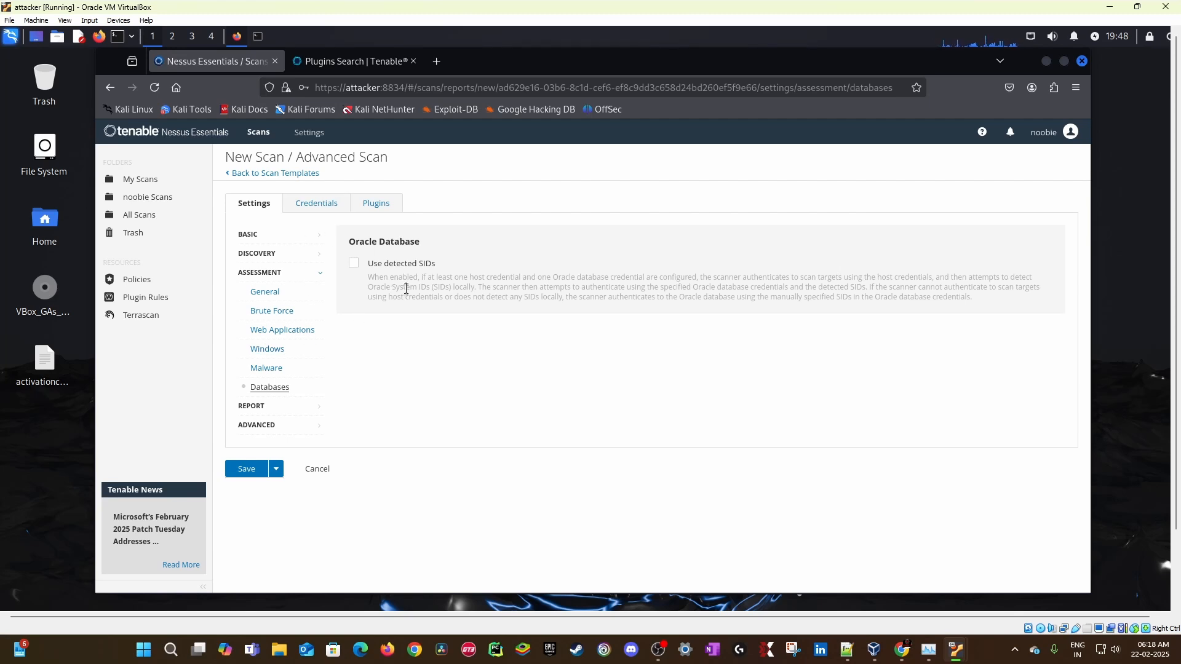
click(324, 206)
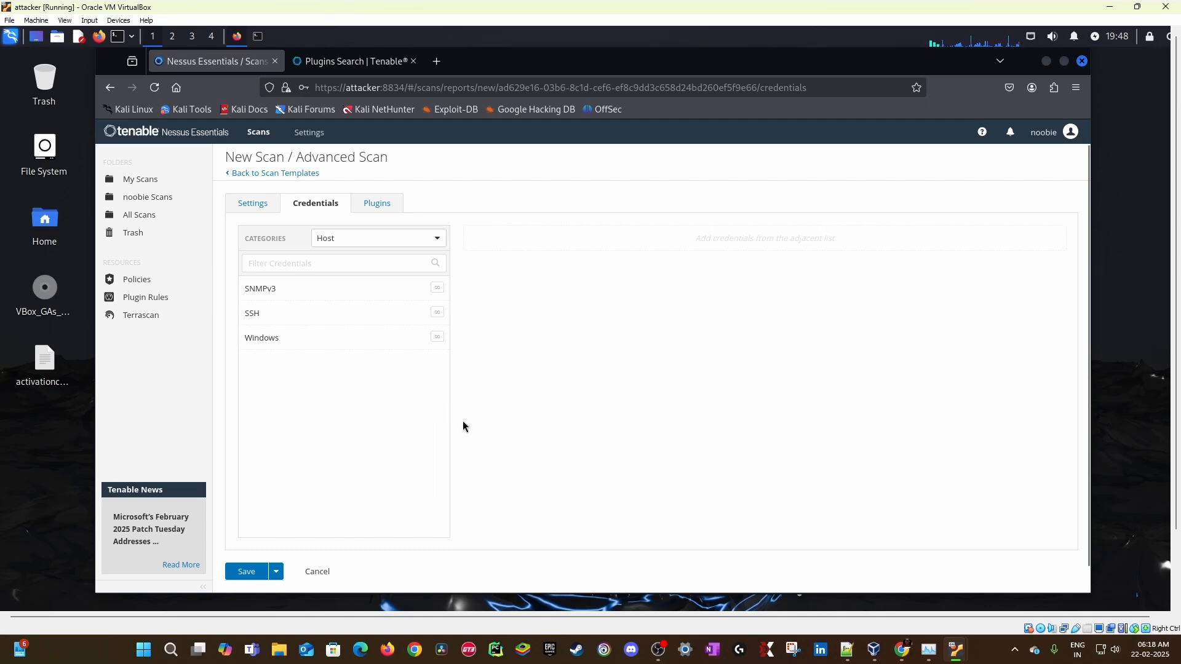
Step: Switch to the "victim 01" virtual machine, dismiss its notifications and log in with the account password
mouse_move(960, 647)
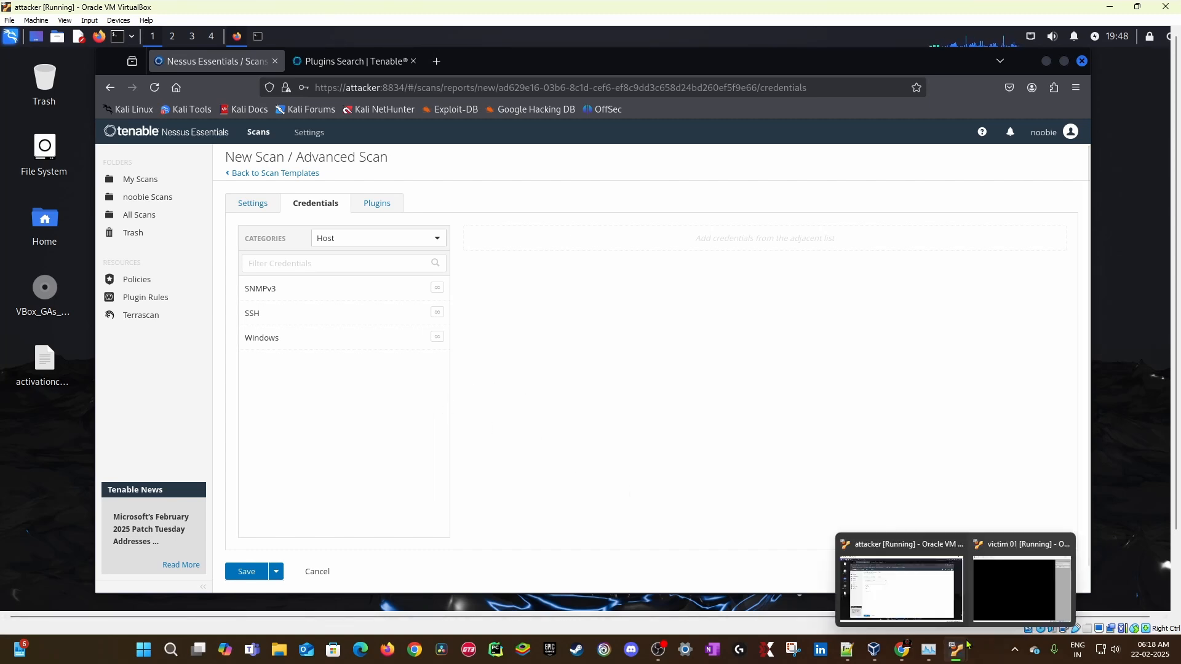
drag(1180, 97, 477, 73)
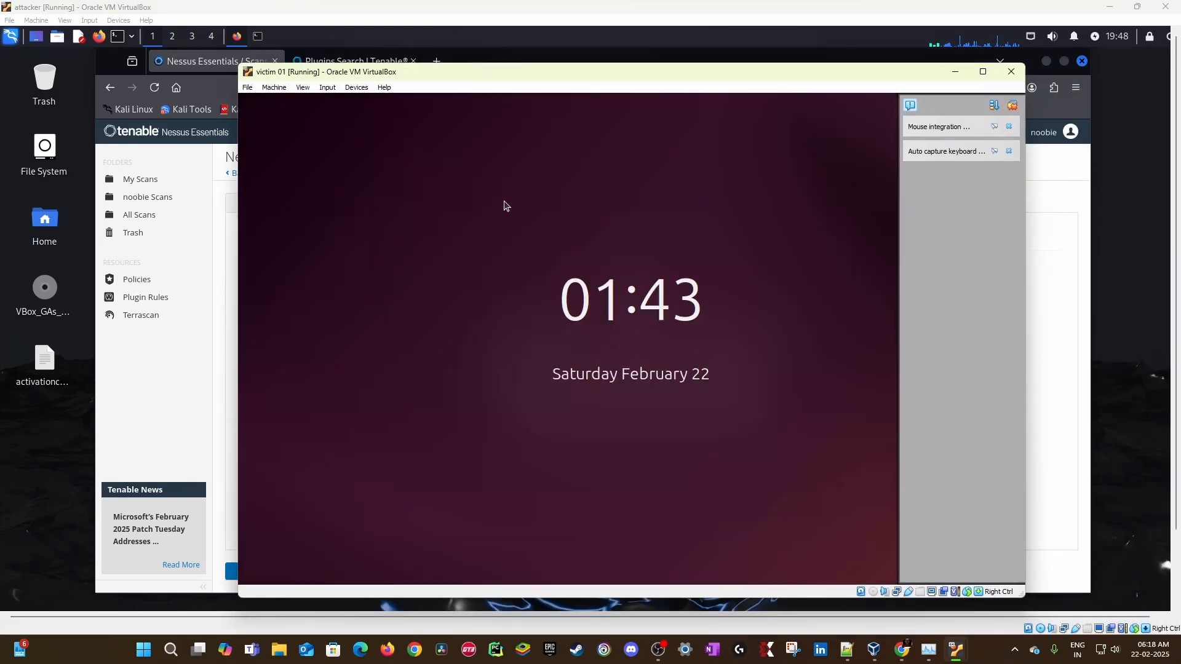
click(1009, 127)
click(1008, 126)
click(763, 399)
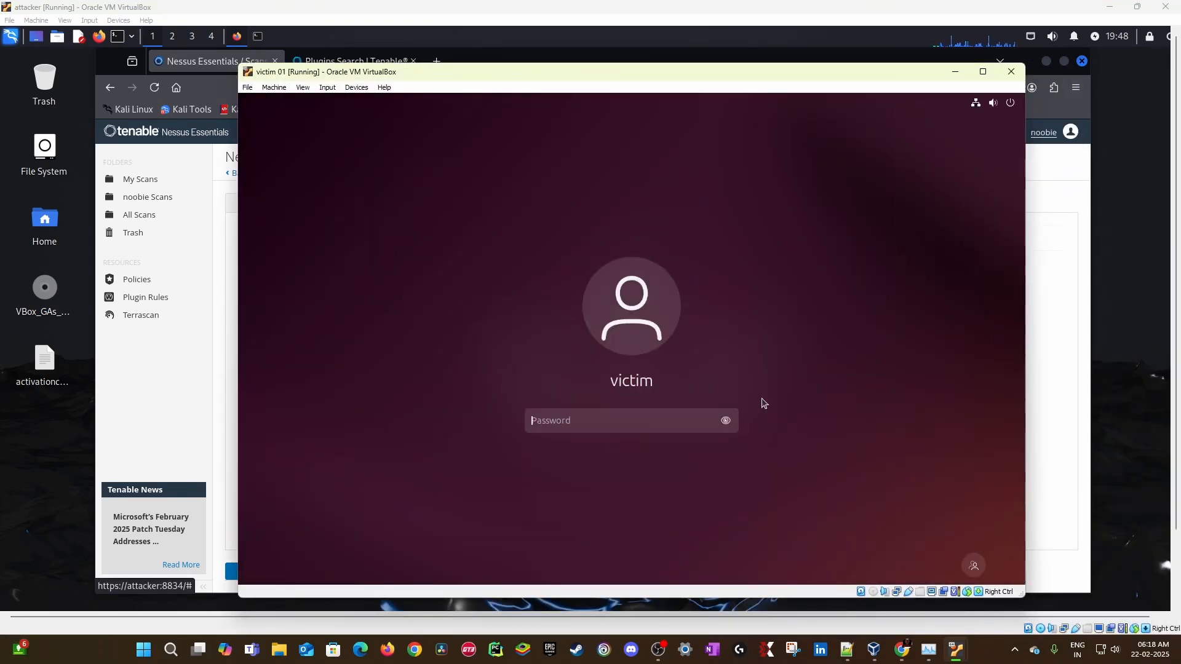
text(●●●●●●●)
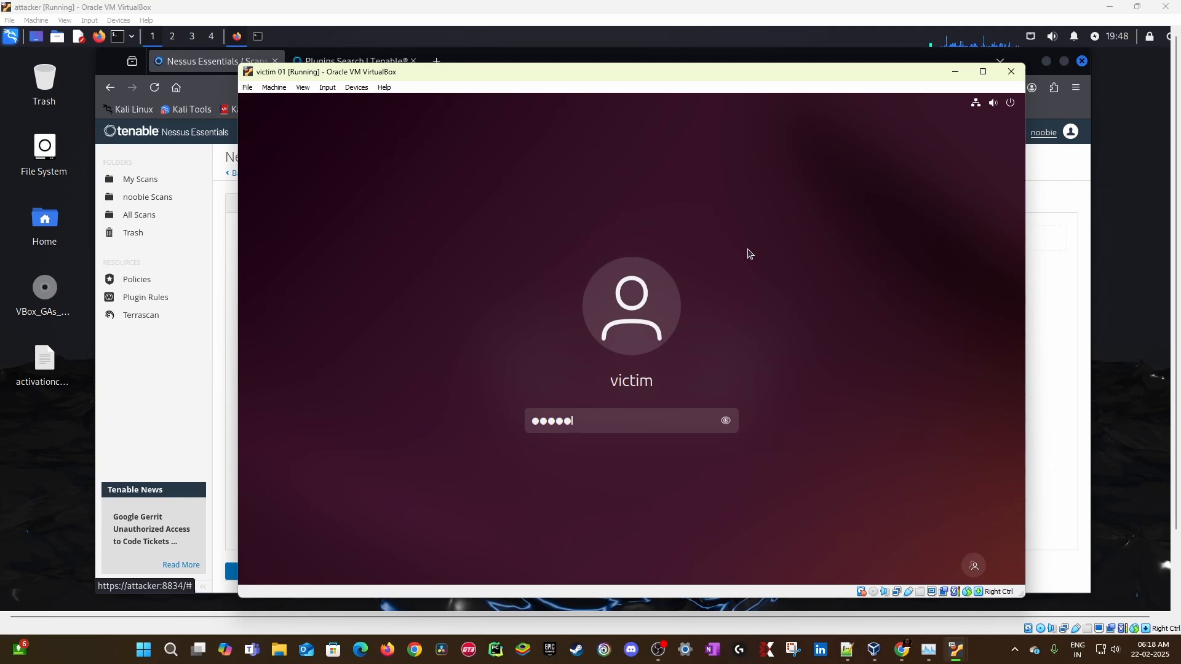
key(Return)
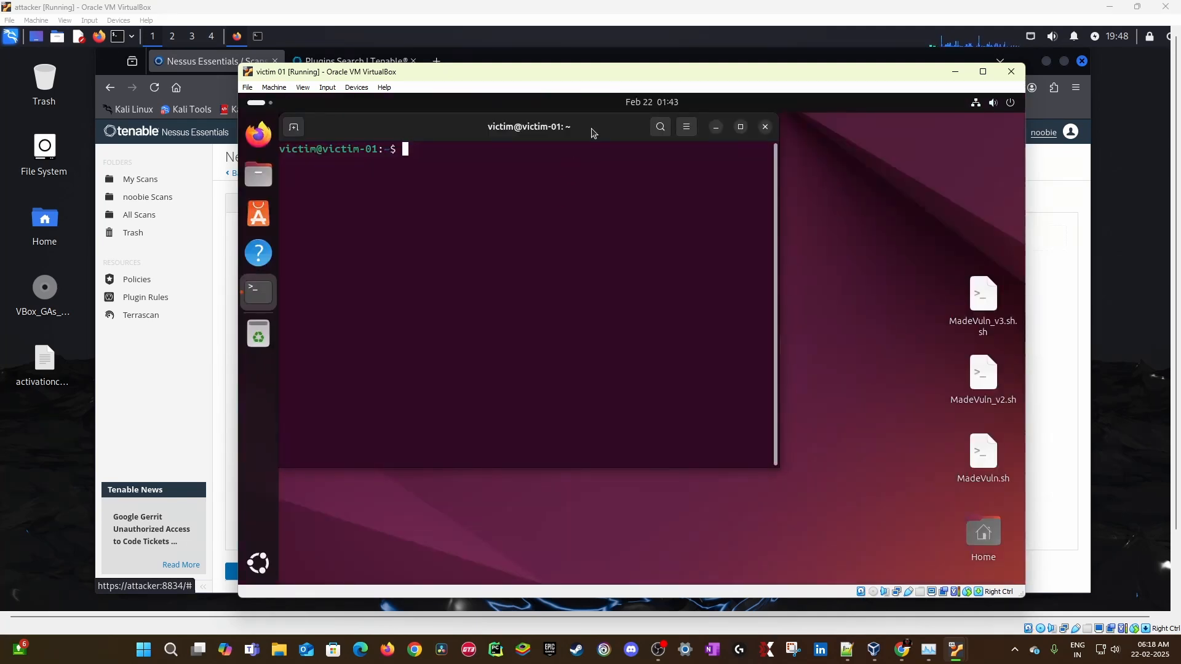
Step: Reposition the terminal and virtual machine windows, and start a root shell with "sudo su" using the account password
drag(593, 126, 659, 153)
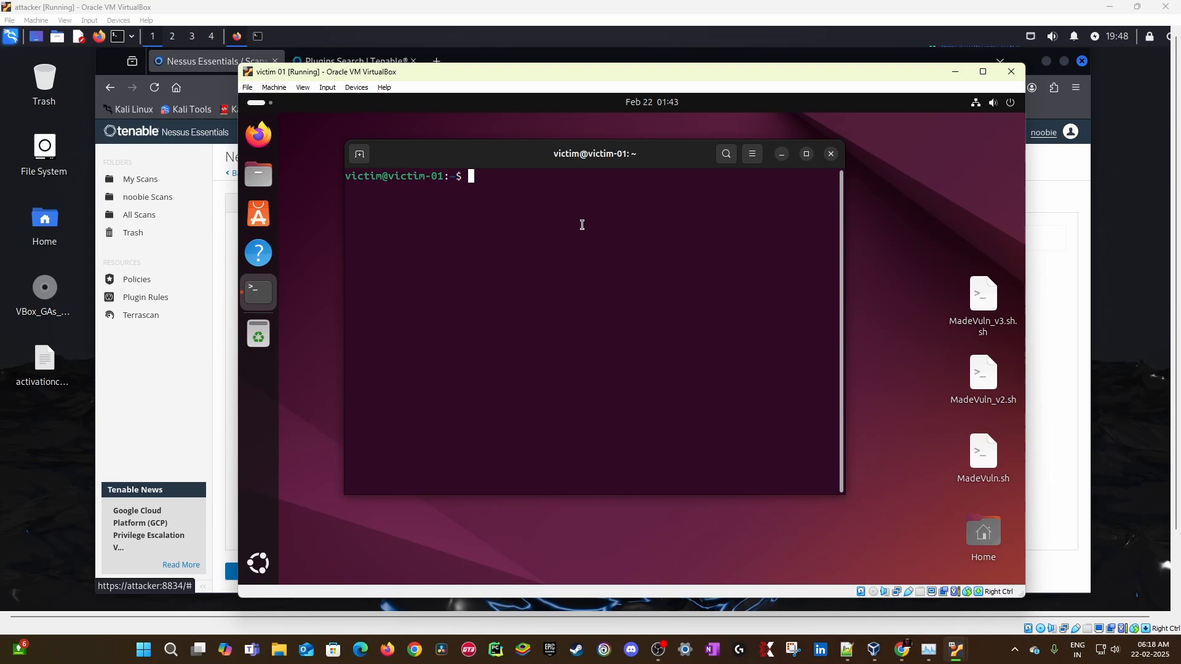
drag(642, 78, 651, 94)
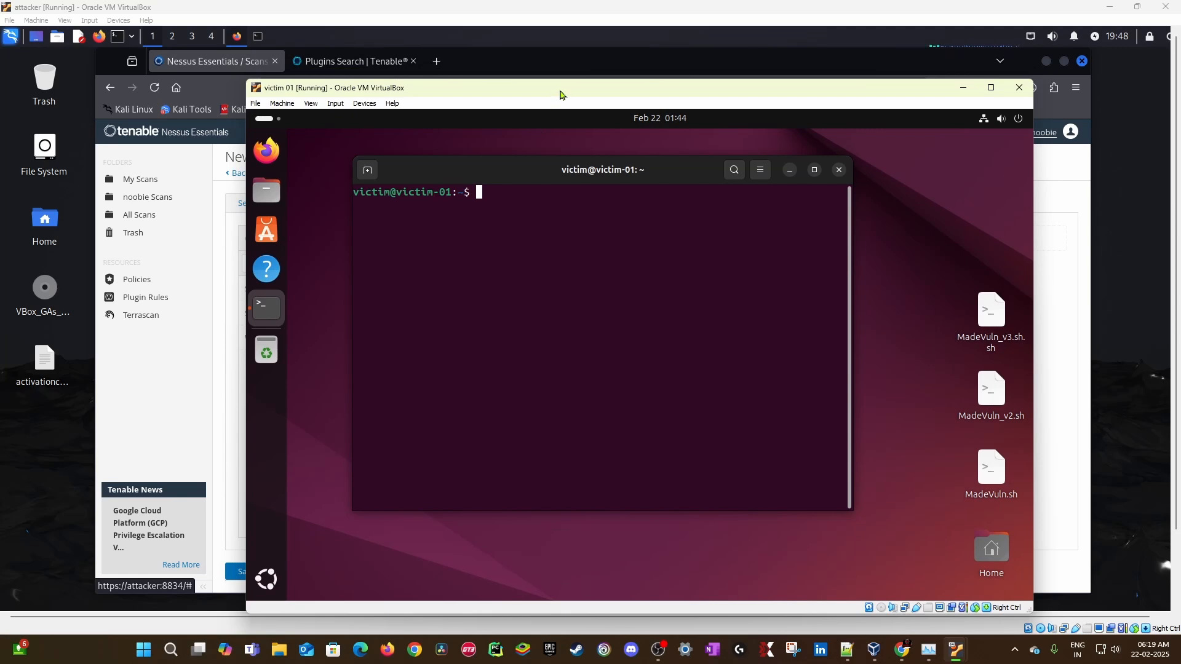
drag(563, 93, 569, 79)
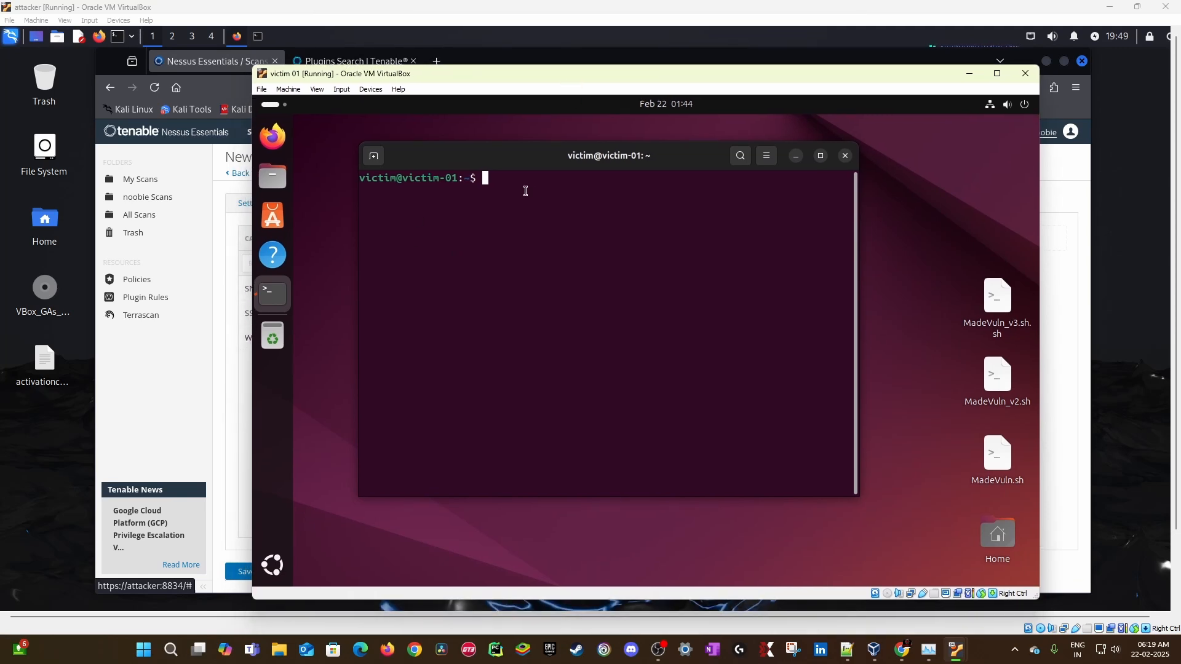
text(sudo su)
key(Return)
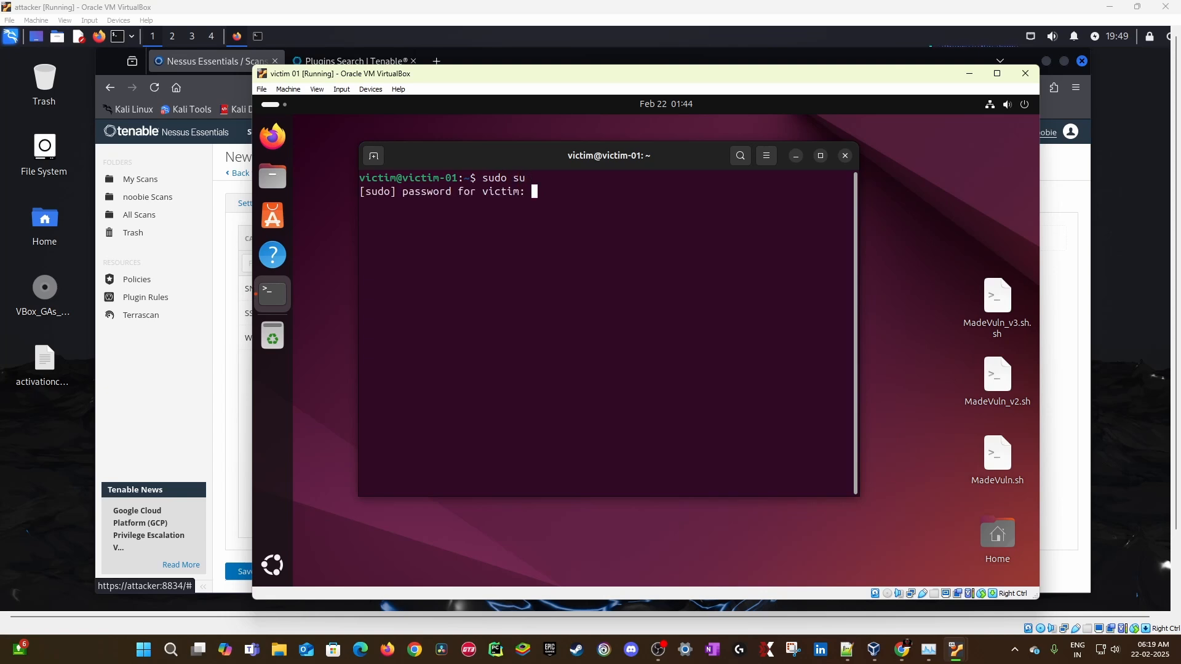
key(Return)
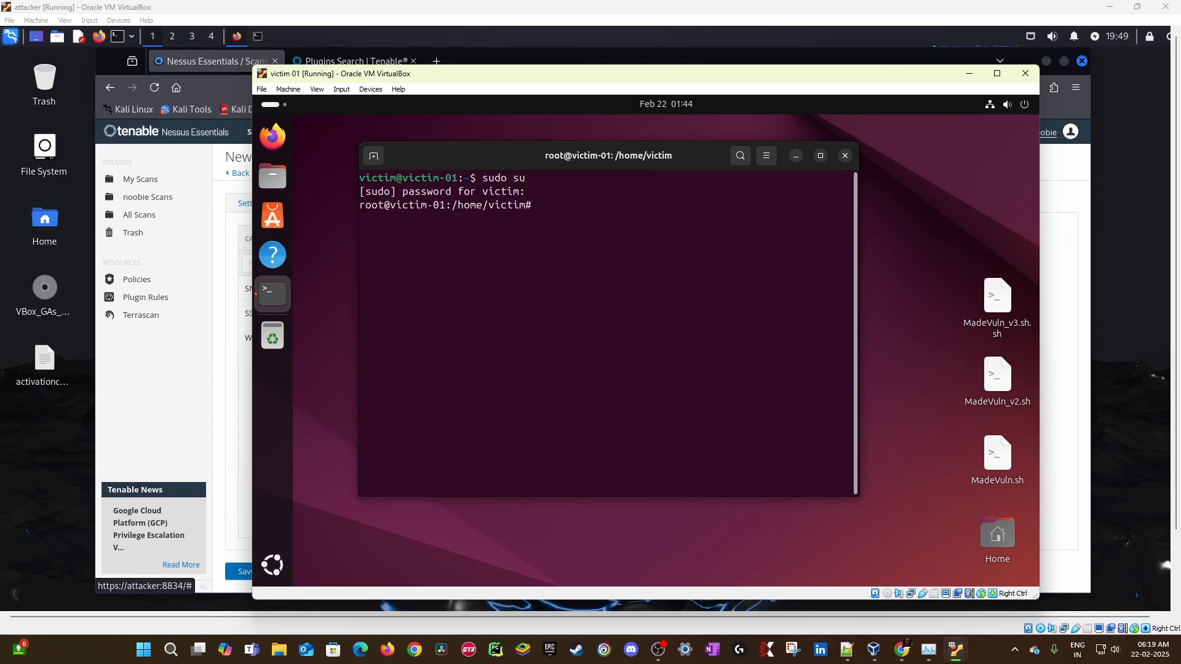
Step: Create the user nessusscanuser with a home directory and the /bin/bash shell by running "useradd -m -s /bin/bash nessusscanuser"
text(useradd -m -s /bin/bash ne)
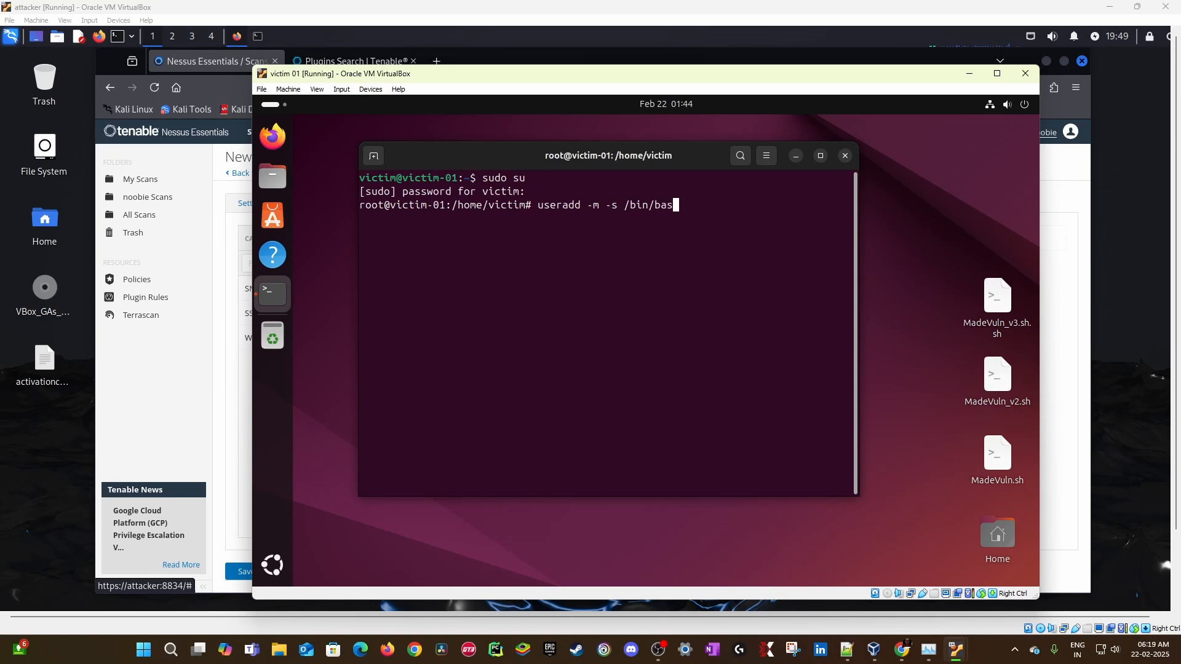
text(ssus)
text(_sc)
key(BackSpace)
key(BackSpace)
key(BackSpace)
text(sscanuser)
key(Return)
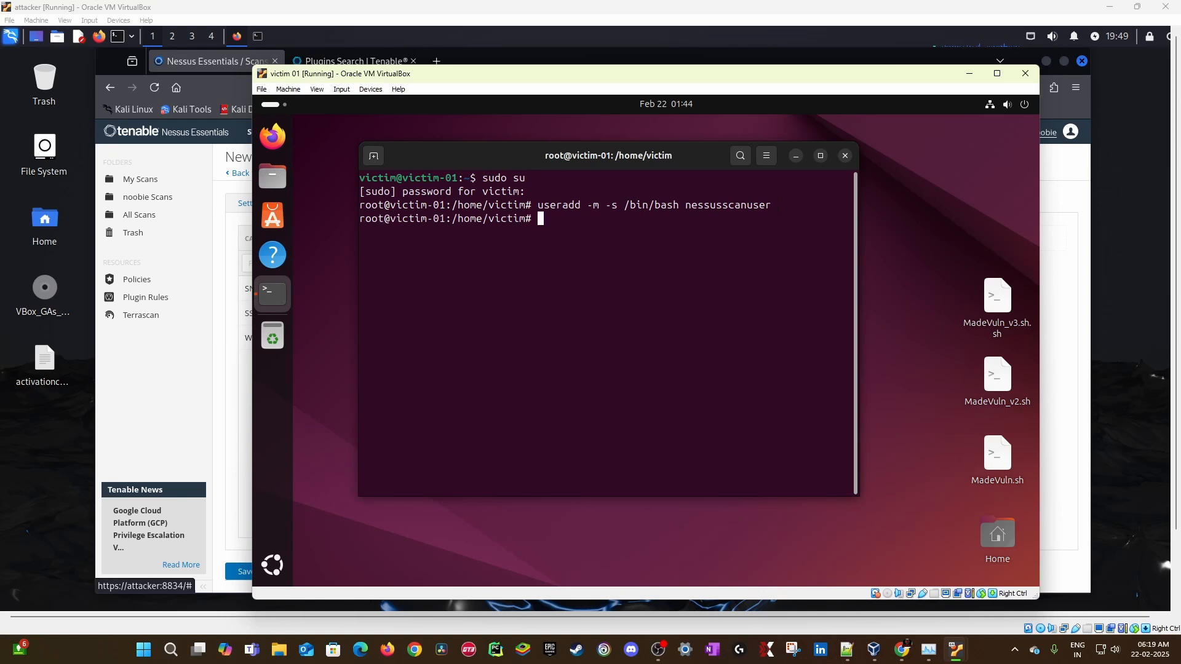
Step: Set the login password for nessusscanuser with passwd, entering and retyping the new password
text(passwd nessusscanuser)
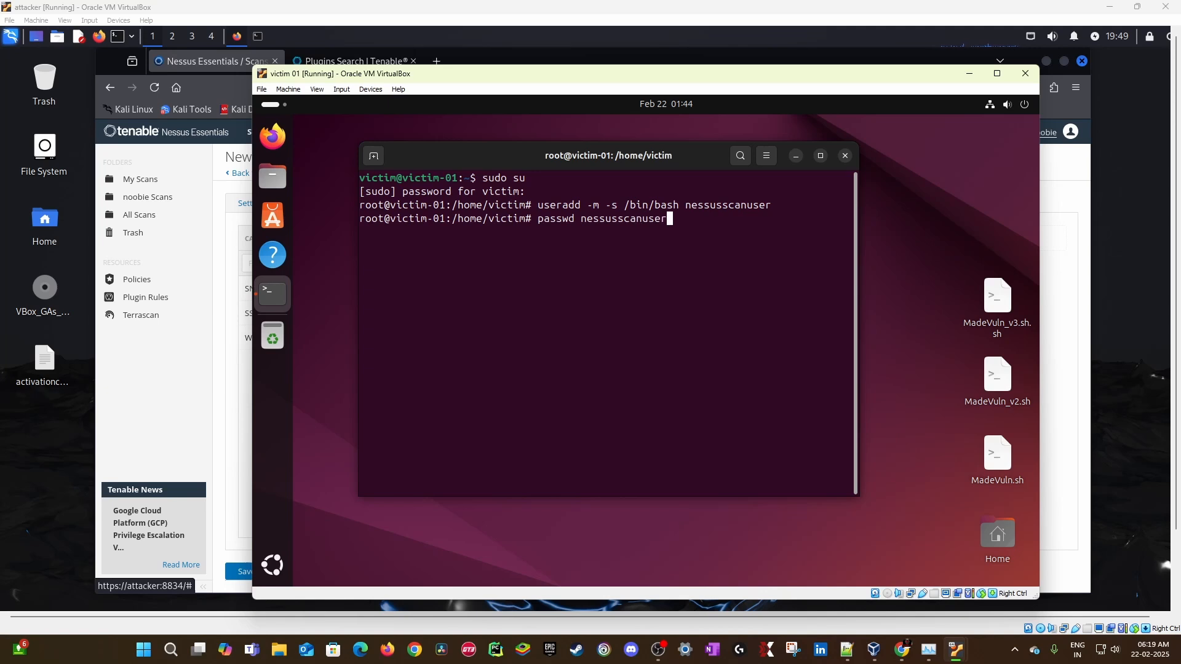
key(Return)
key(Return)
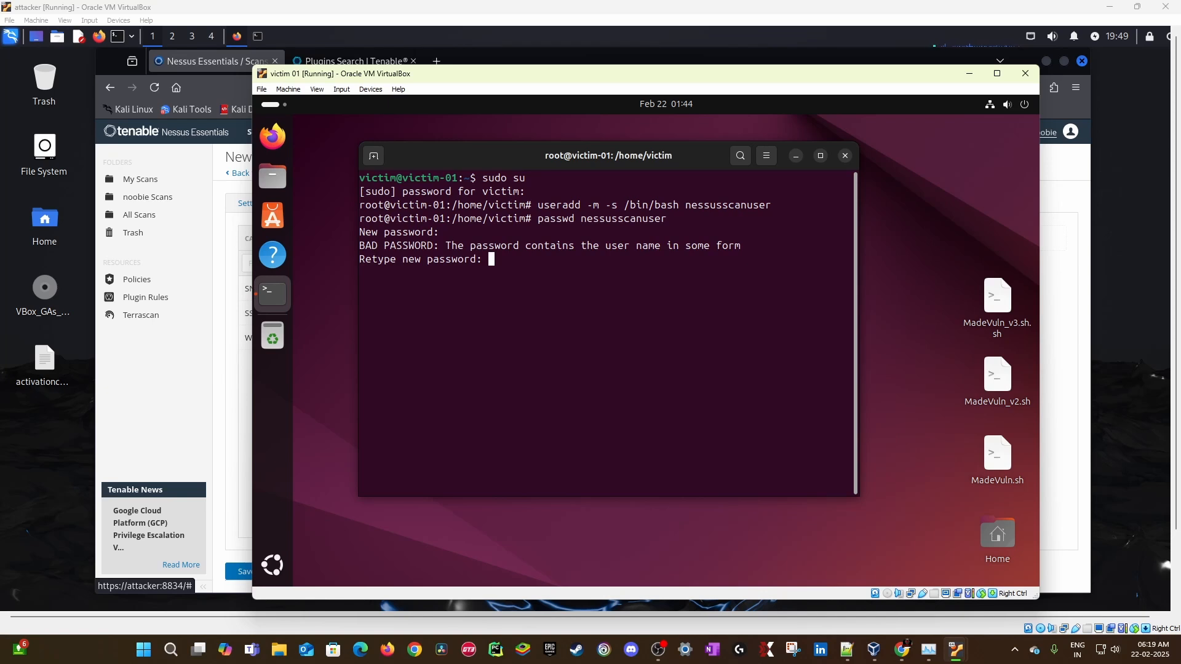
key(Return)
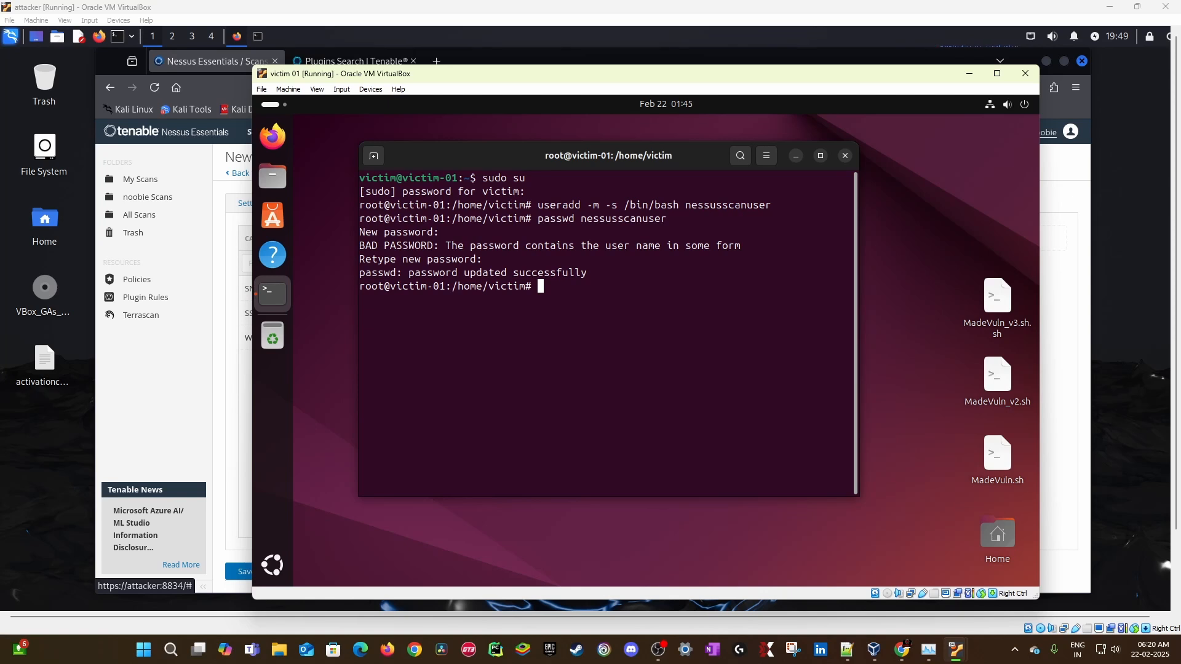
Step: Open the SSH server configuration file /etc/ssh/sshd_config in nano
text(nano /etc/ssh/sshd)
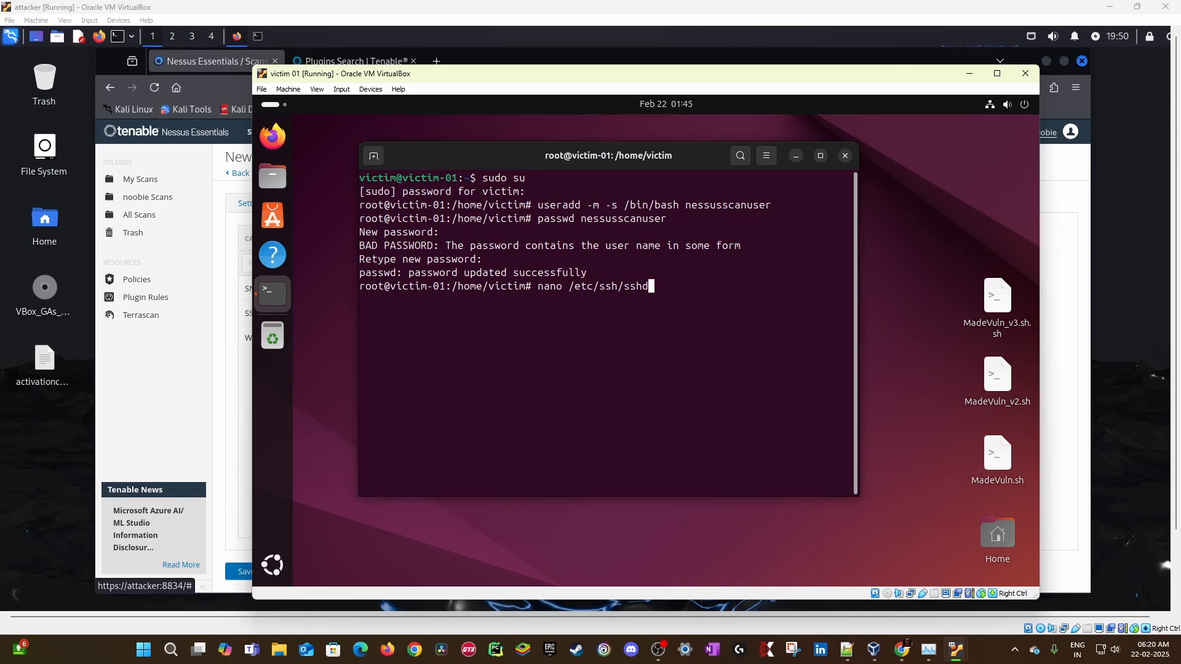
text(_config)
key(Return)
Step: Look through the sshd_config options, from the listening and host key settings to the PAM and forwarding settings, and return to the Authentication section
key(Down)
key(Down)
key(Down)
key(Down)
key(Down)
key(Down)
key(Down)
key(Down)
key(Down)
key(Down)
key(Down)
key(Down)
key(Down)
key(Down)
key(Down)
key(Down)
key(Down)
key(Down)
key(Down)
key(Down)
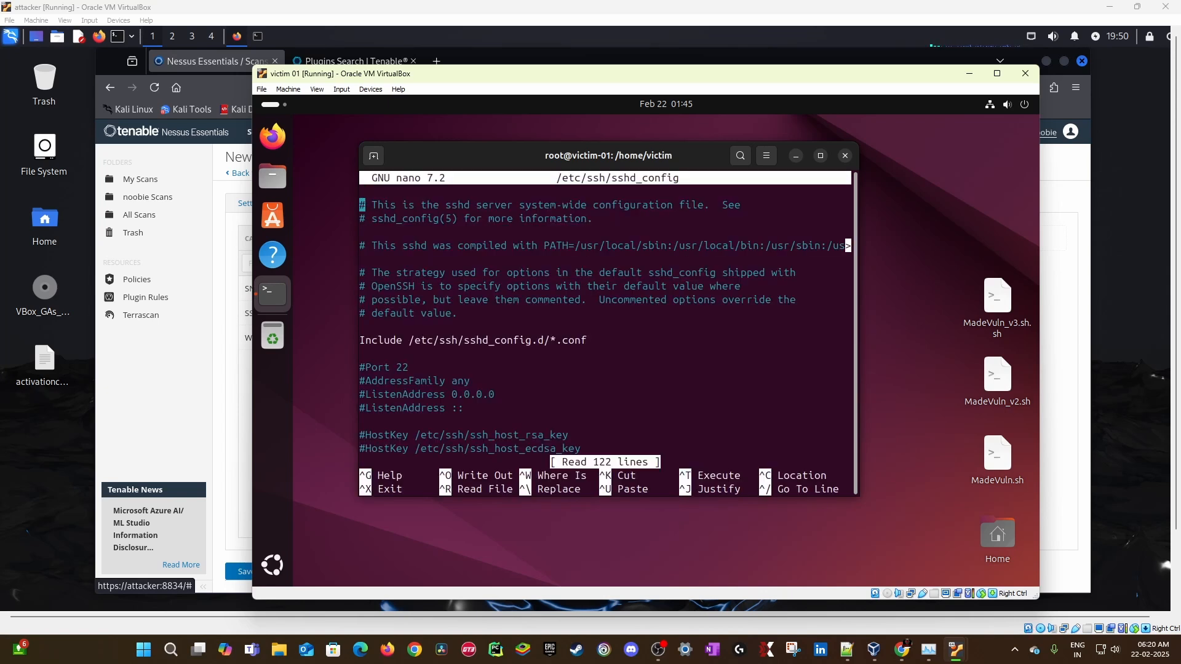
key(Down)
key(Down)
key(Down)
key(Down)
key(Down)
key(Down)
key(Down)
key(Down)
key(Down)
key(Down)
key(Down)
key(Down)
key(Down)
key(Down)
key(Down)
key(Down)
key(Down)
key(Down)
key(Down)
key(Down)
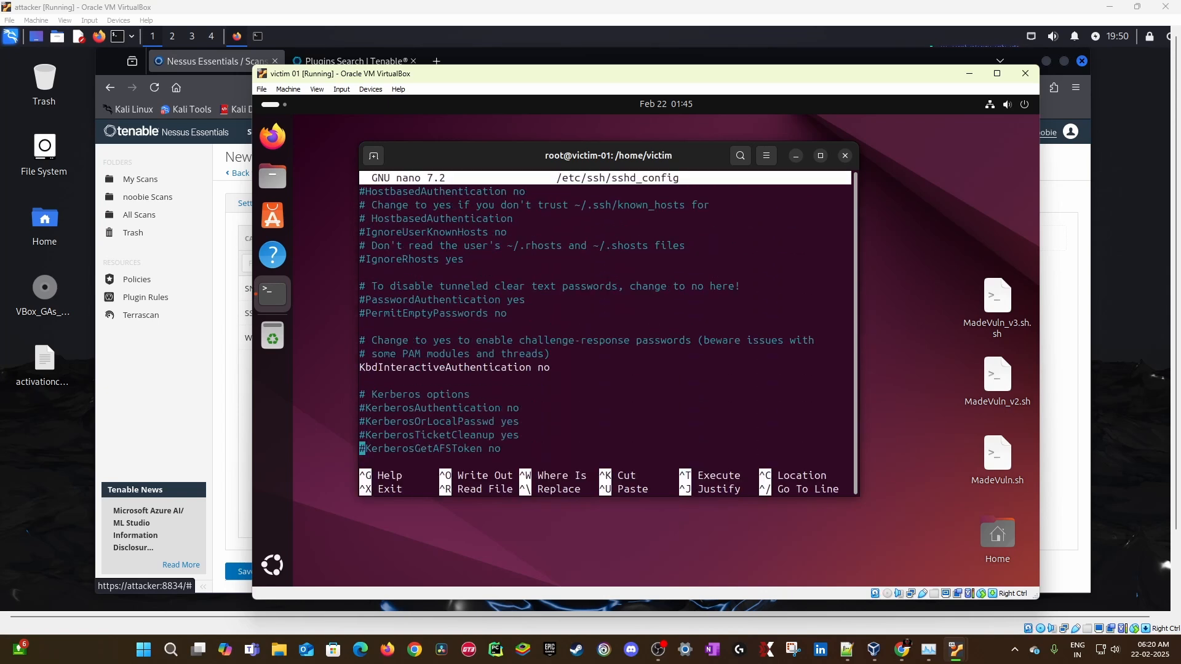
key(Up)
key(Up)
key(Up)
key(Up)
key(Up)
key(Up)
key(Up)
key(Up)
key(Up)
key(Up)
key(Up)
key(Up)
key(Up)
key(Up)
key(Up)
key(Up)
key(Up)
key(Up)
key(Up)
key(Up)
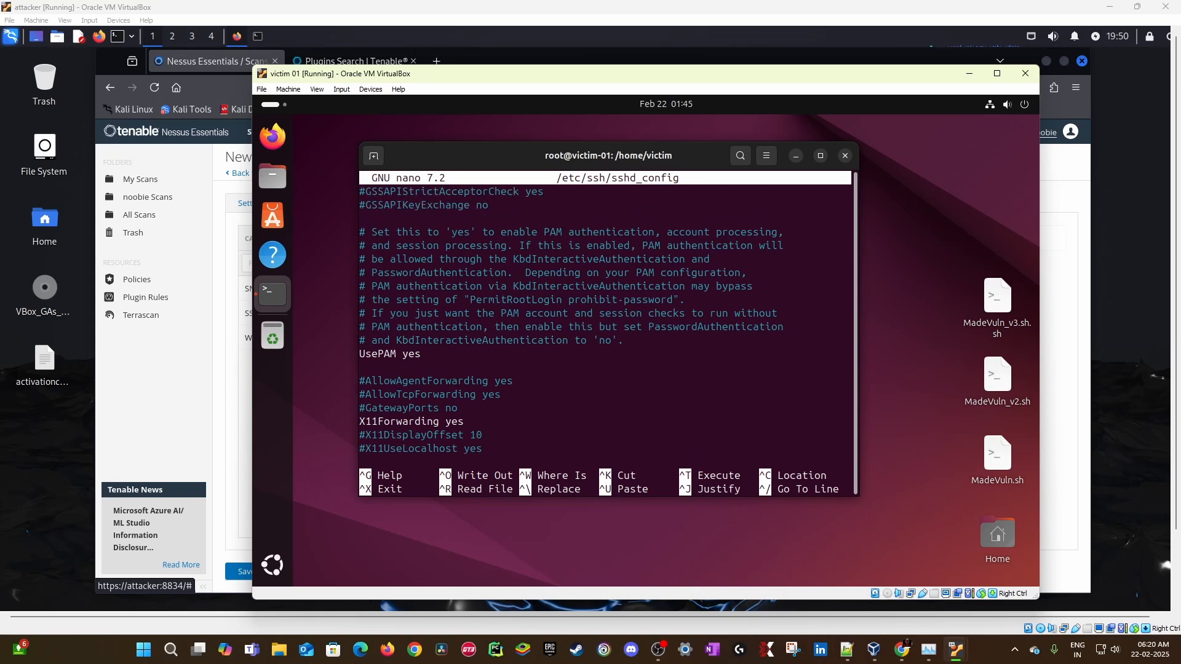
key(Up)
key(Up)
key(Up)
key(Up)
key(Up)
key(Up)
key(Up)
key(Up)
key(Up)
key(Up)
key(Up)
key(Up)
key(Up)
key(Up)
key(Up)
key(Up)
key(Up)
key(Up)
key(Up)
key(Up)
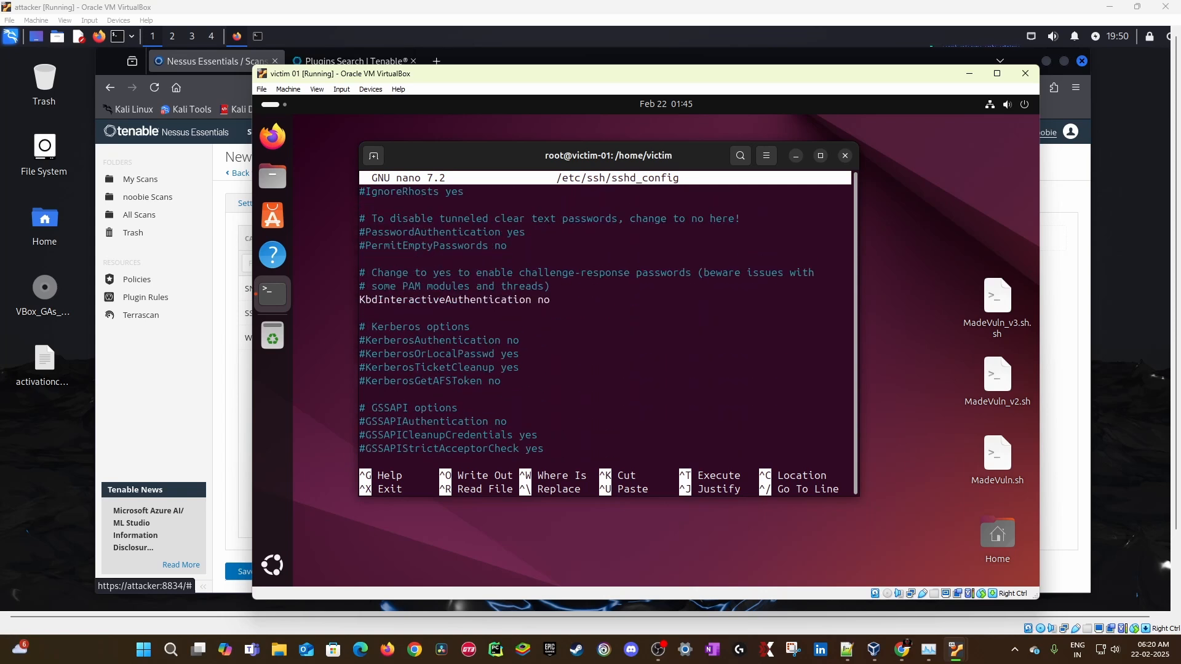
key(Up)
key(Up)
key(Up)
key(Up)
key(Up)
key(Up)
key(Up)
key(Up)
key(Up)
key(Up)
key(Up)
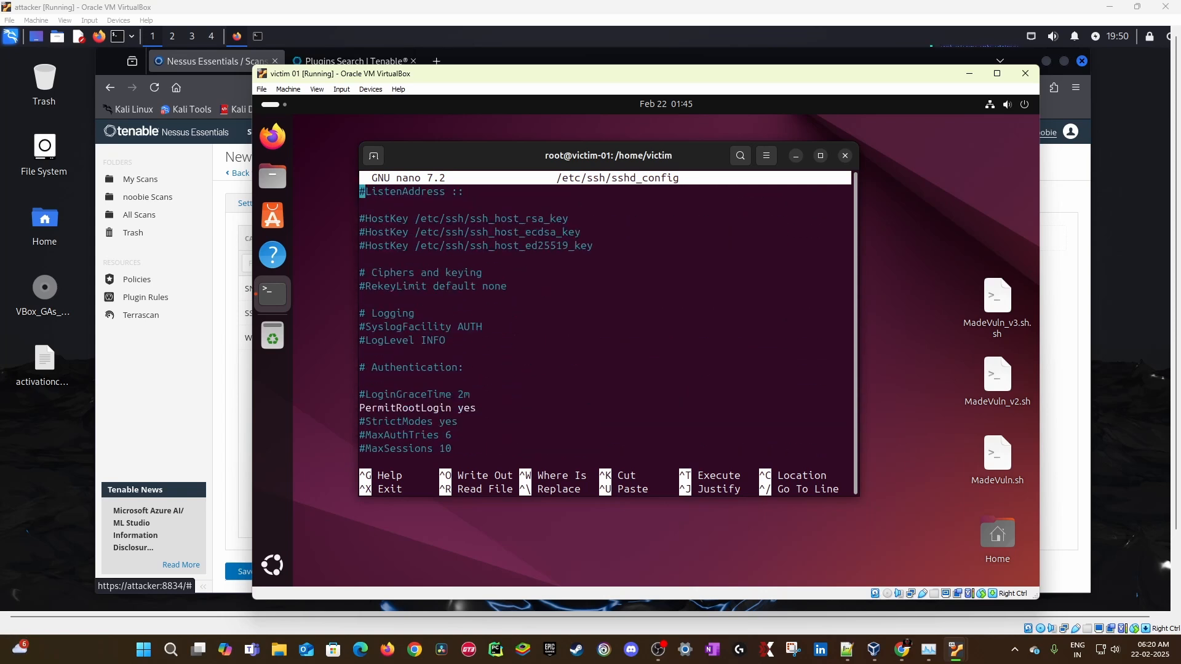
Step: Examine the SSH login settings from PermitRootLogin through PasswordAuthentication and PermitEmptyPasswords
key(Down)
key(Down)
key(Down)
key(Down)
key(Down)
key(Down)
key(Down)
key(Down)
key(Down)
key(Down)
key(Down)
key(Down)
key(Down)
key(Down)
key(Down)
key(Down)
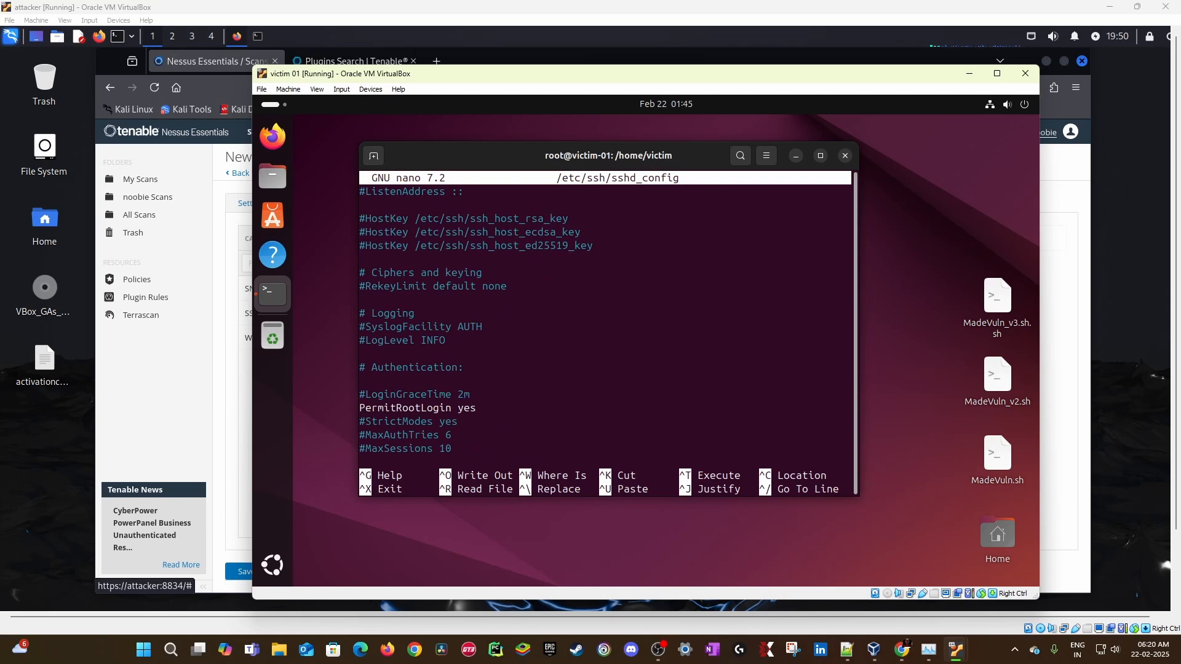
key(Down)
key(Down)
key(Down)
key(Down)
key(Down)
key(Down)
key(Down)
key(Down)
key(Down)
key(Down)
key(Down)
key(Down)
key(Down)
key(Down)
key(Down)
key(Down)
key(Down)
key(Down)
key(Down)
key(Down)
key(Down)
key(Down)
key(Down)
key(Down)
key(Down)
key(Down)
key(Down)
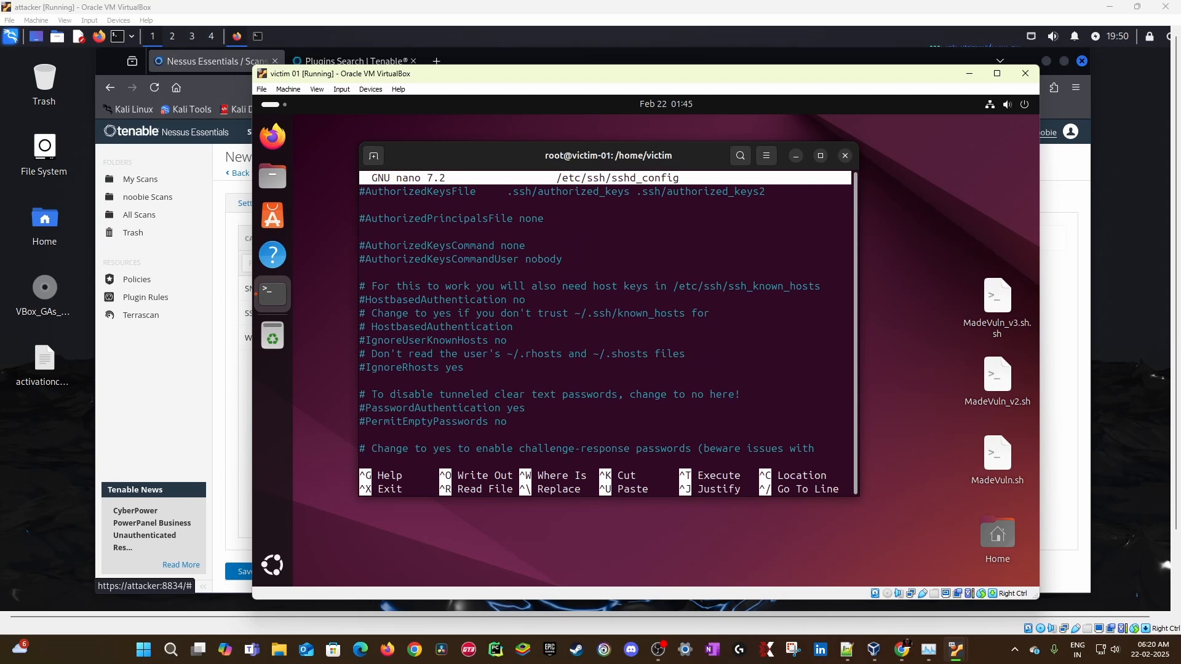
Step: Append the line "AllowUsers nessusscanuser" at the end of the sshd_config file
key(Down)
key(Down)
key(Down)
key(Down)
key(Down)
key(Down)
key(Down)
key(Down)
key(Down)
key(Down)
key(Down)
key(Down)
key(Down)
key(Down)
key(Down)
key(Down)
key(Down)
key(Down)
key(Down)
key(Down)
key(Down)
key(Down)
key(Down)
key(Down)
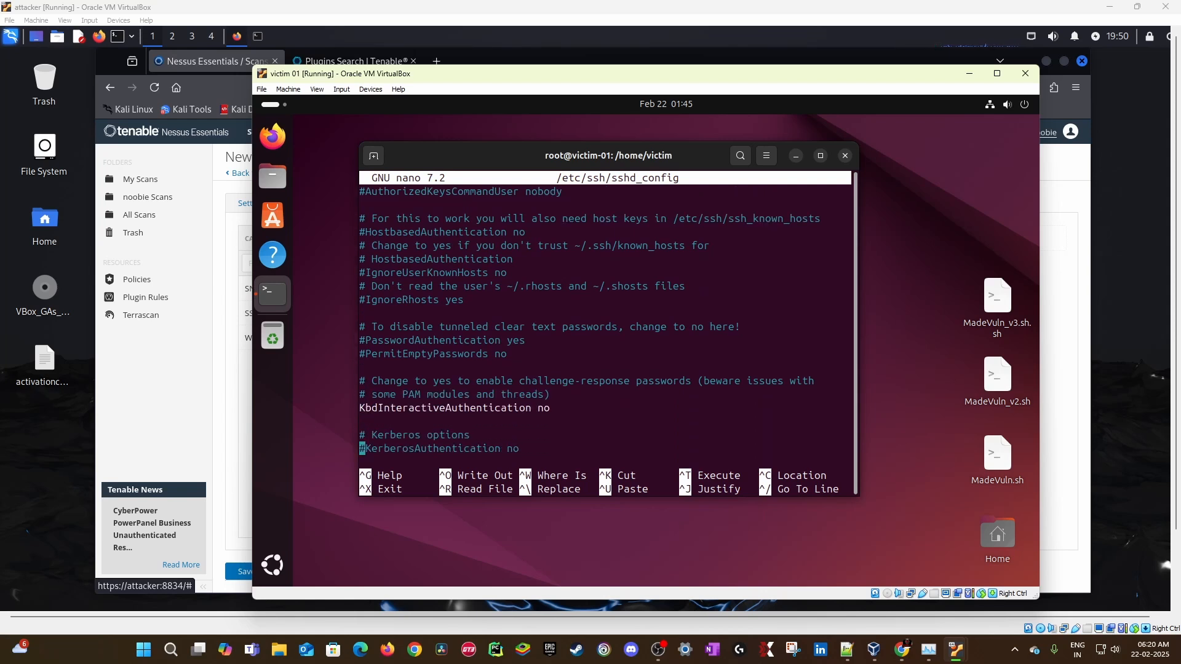
key(Down)
key(Down)
key(Down)
key(Down)
key(Down)
key(Down)
key(Down)
key(Down)
key(Down)
key(Down)
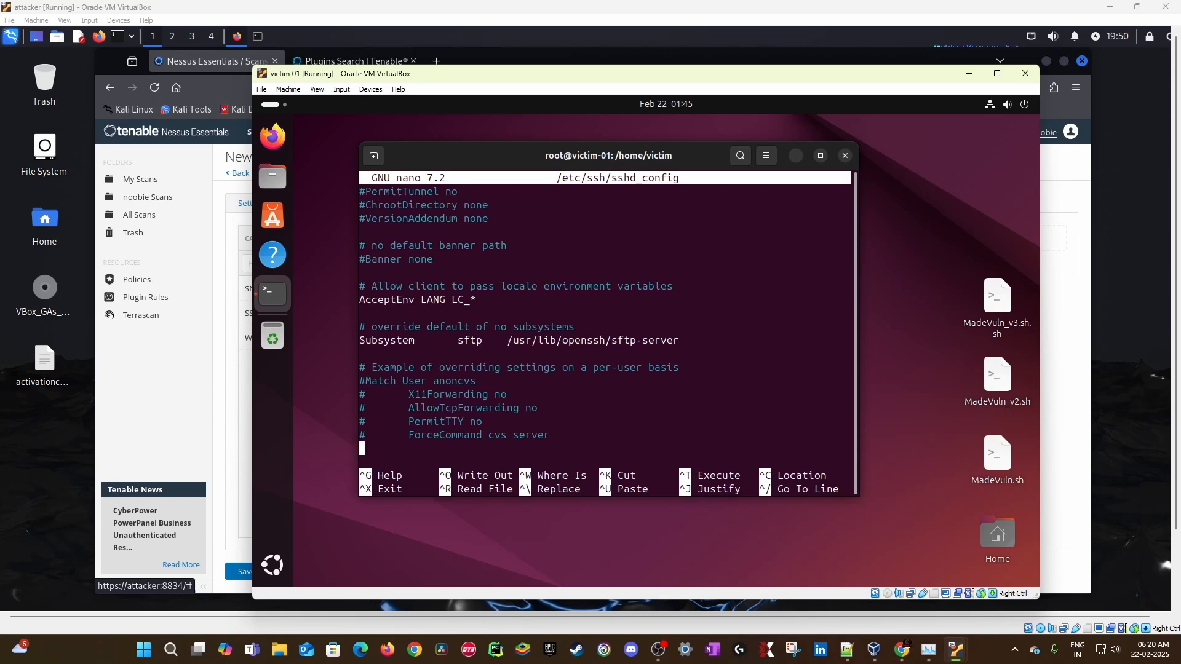
text(Allo)
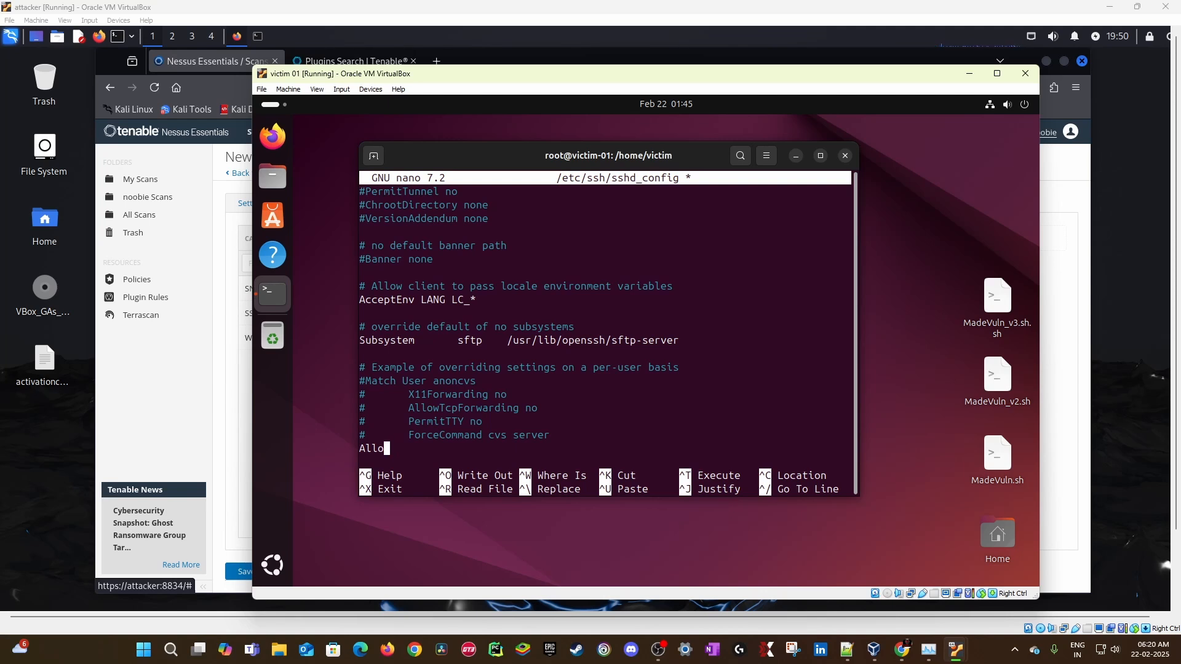
text(wUsers nessusscanus)
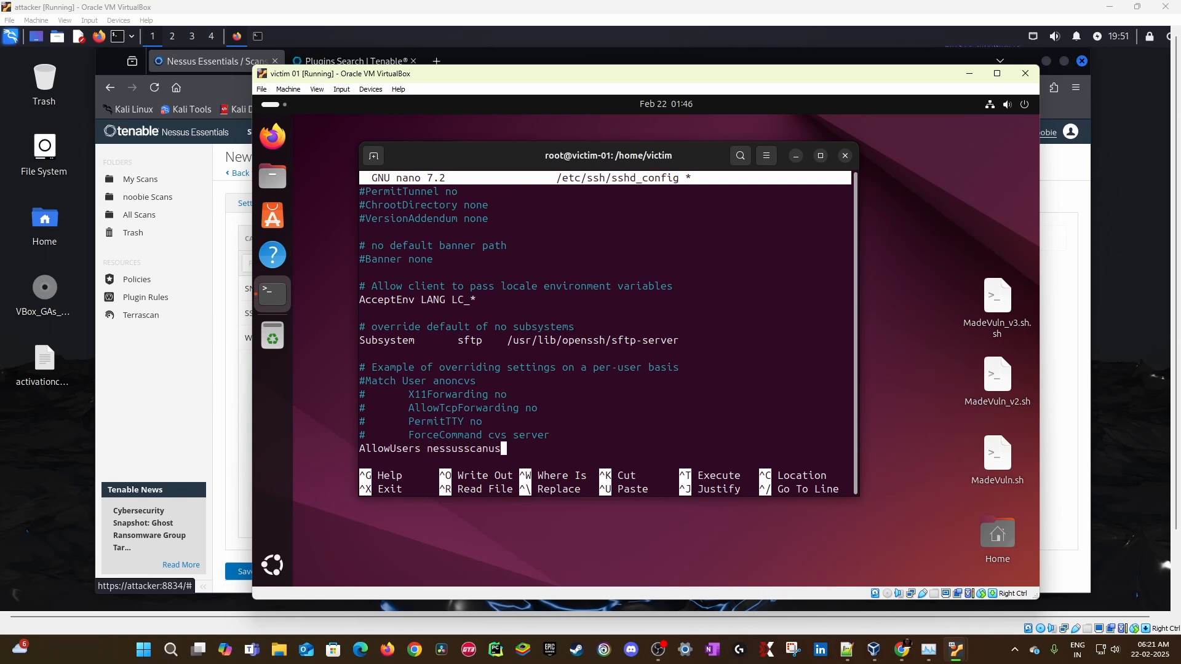
text(er)
Step: Save sshd_config, leave nano, and restart the ssh service with systemctl
key(ctrl+o)
key(Return)
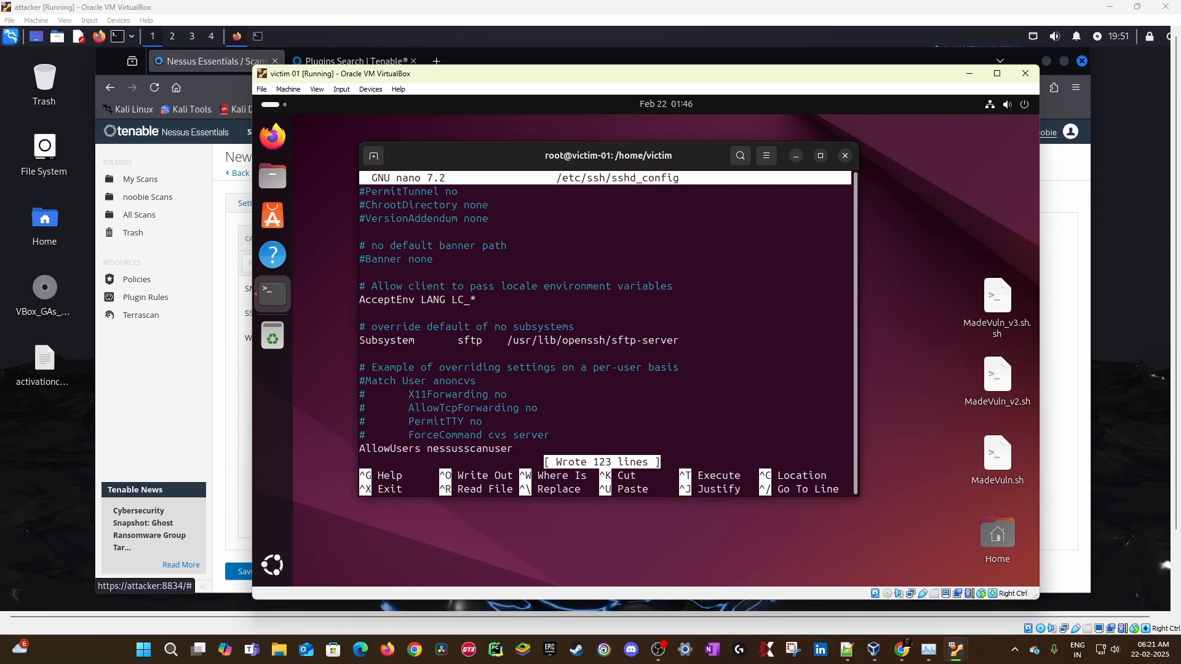
key(ctrl+x)
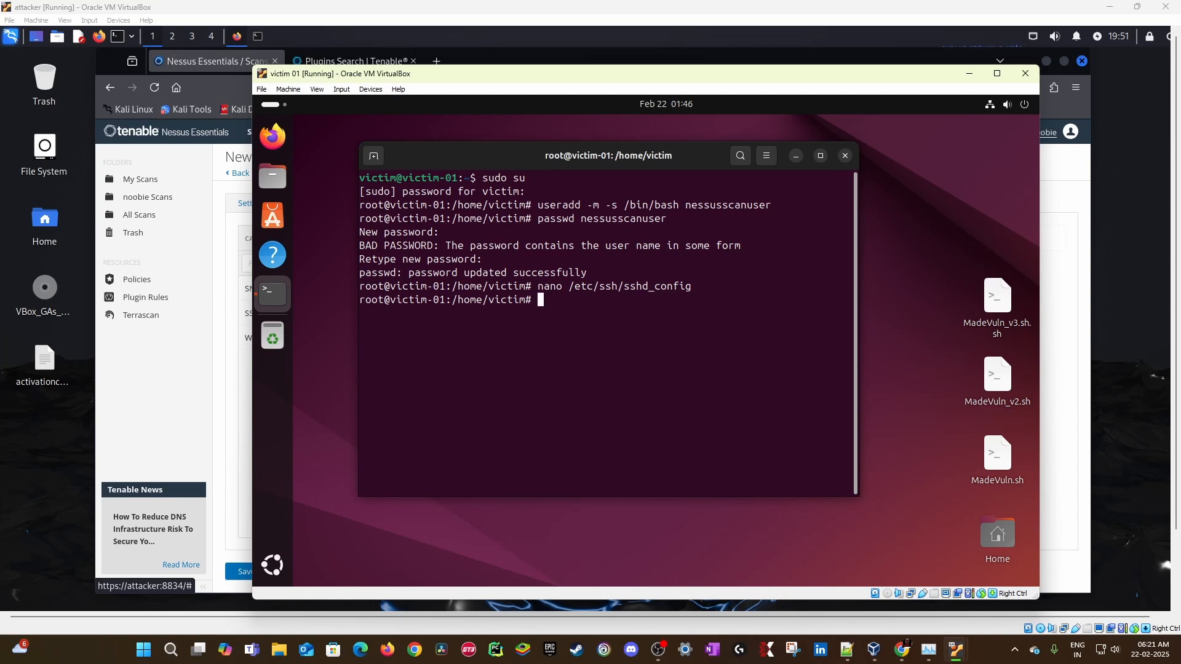
text(systemctl restart ssh)
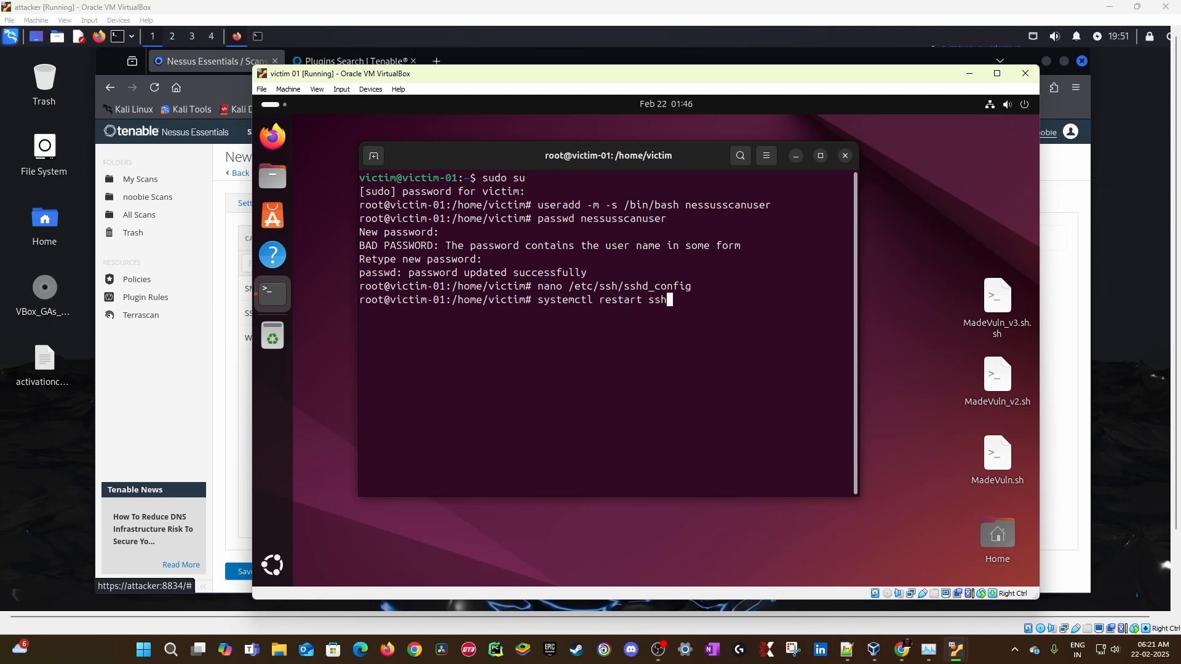
key(Return)
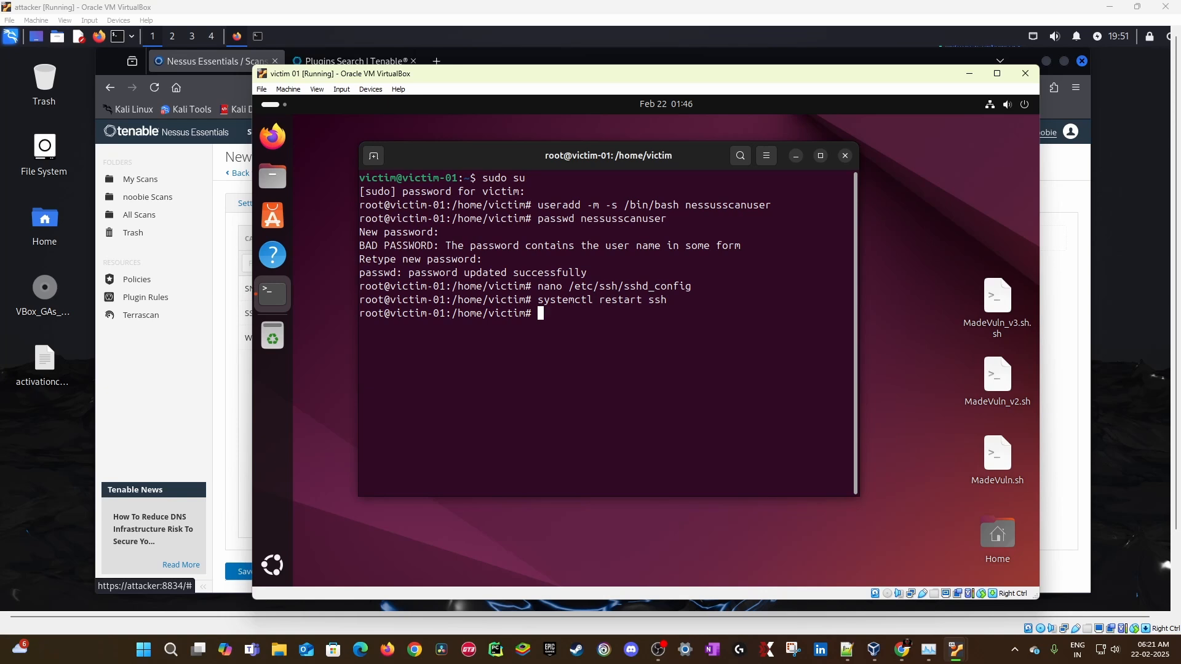
Step: Log in over SSH as nessusscanuser@localhost, accepting the host key and entering the account password
text(ssh nessusscanuser)
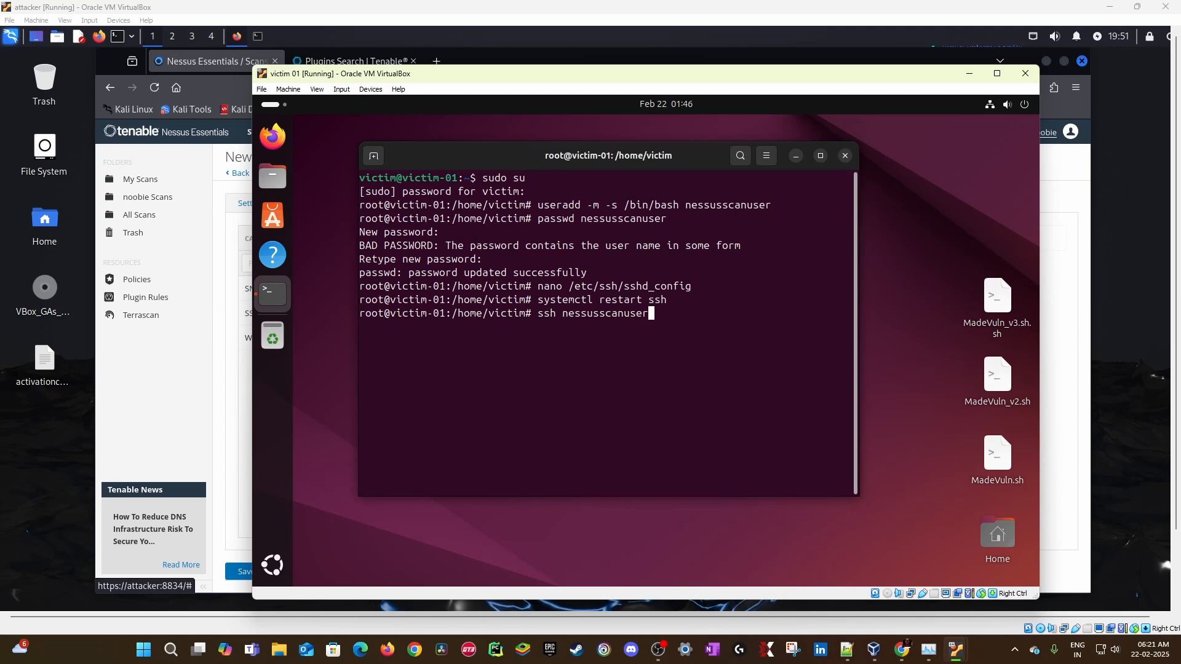
text(@localhost)
key(Return)
text(yes)
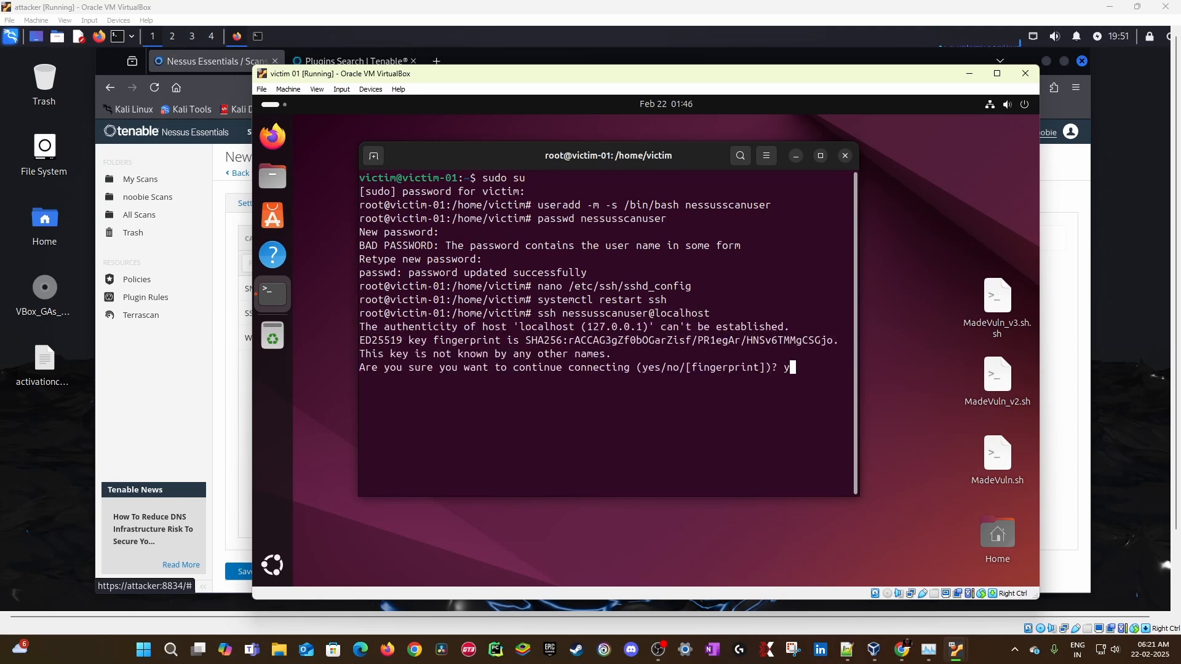
key(Return)
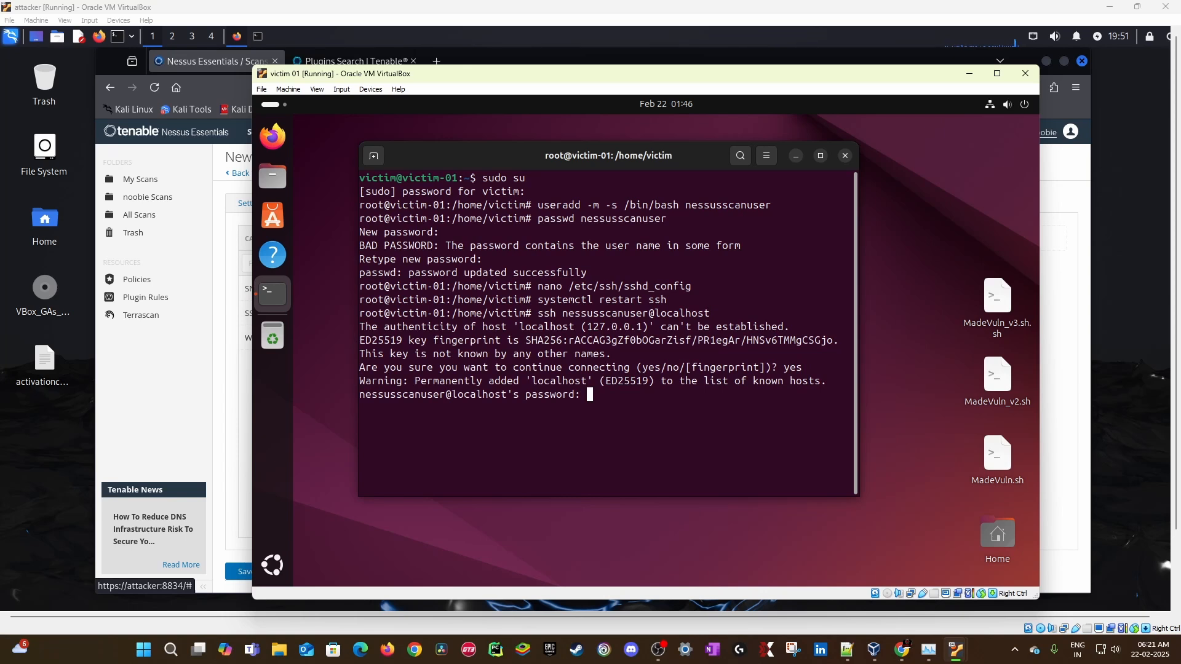
key(Return)
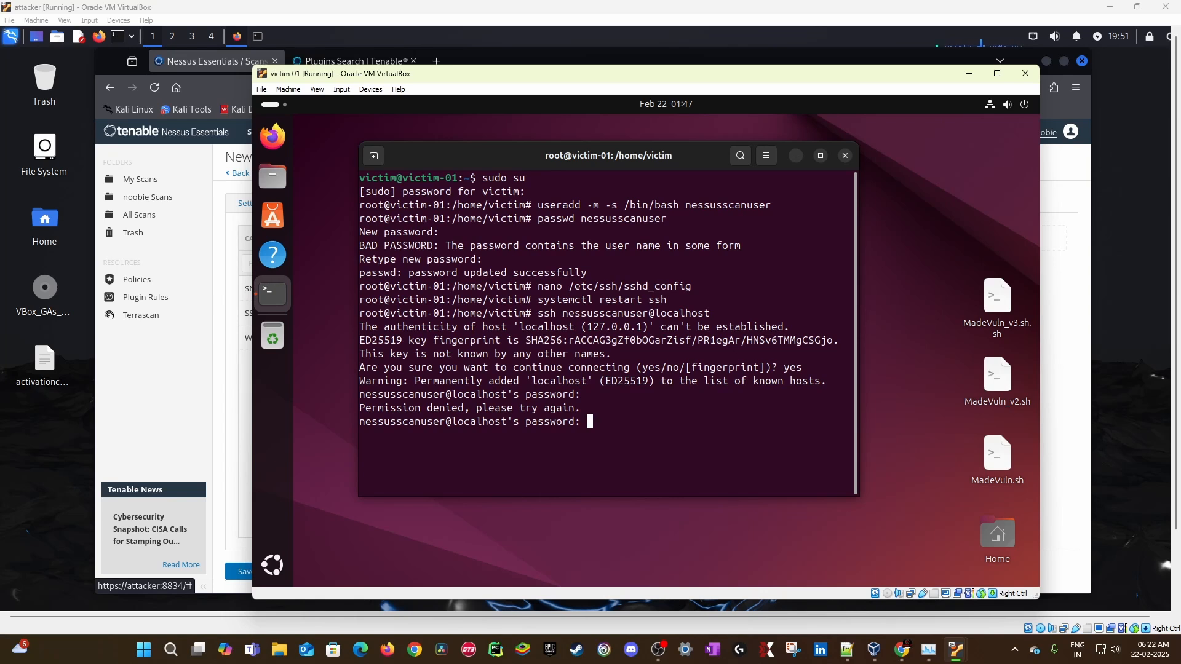
key(Return)
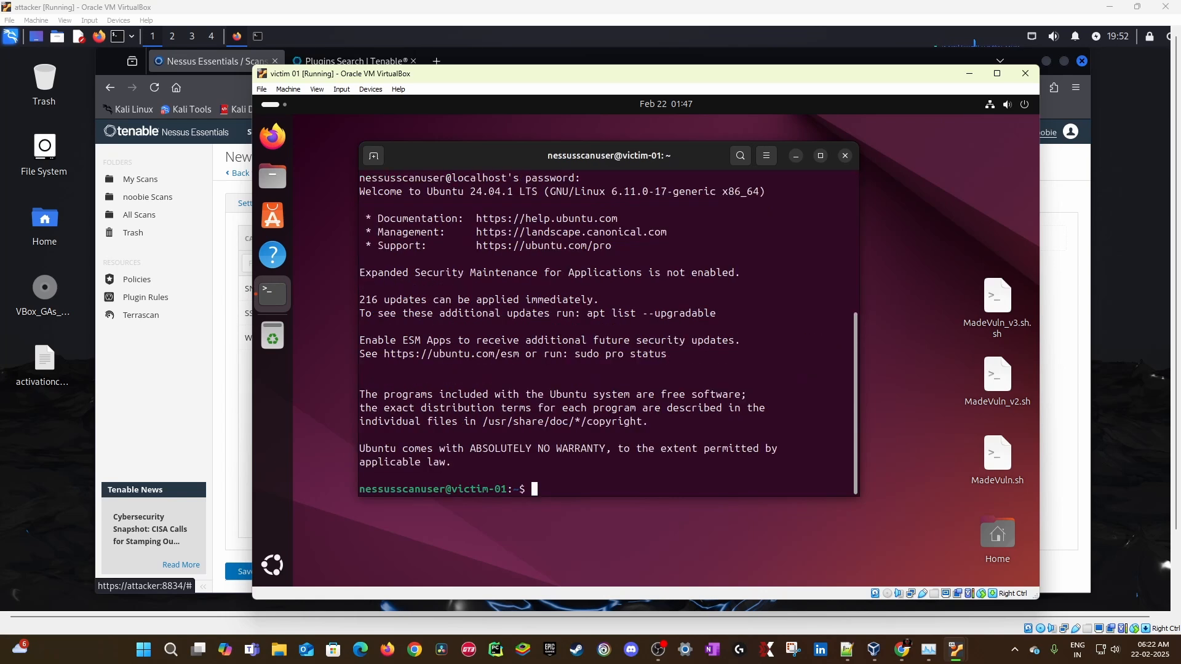
Step: Check the logged-in account with whoami and exit the SSH session back to the root shell
text(whoam)
text(i)
key(Return)
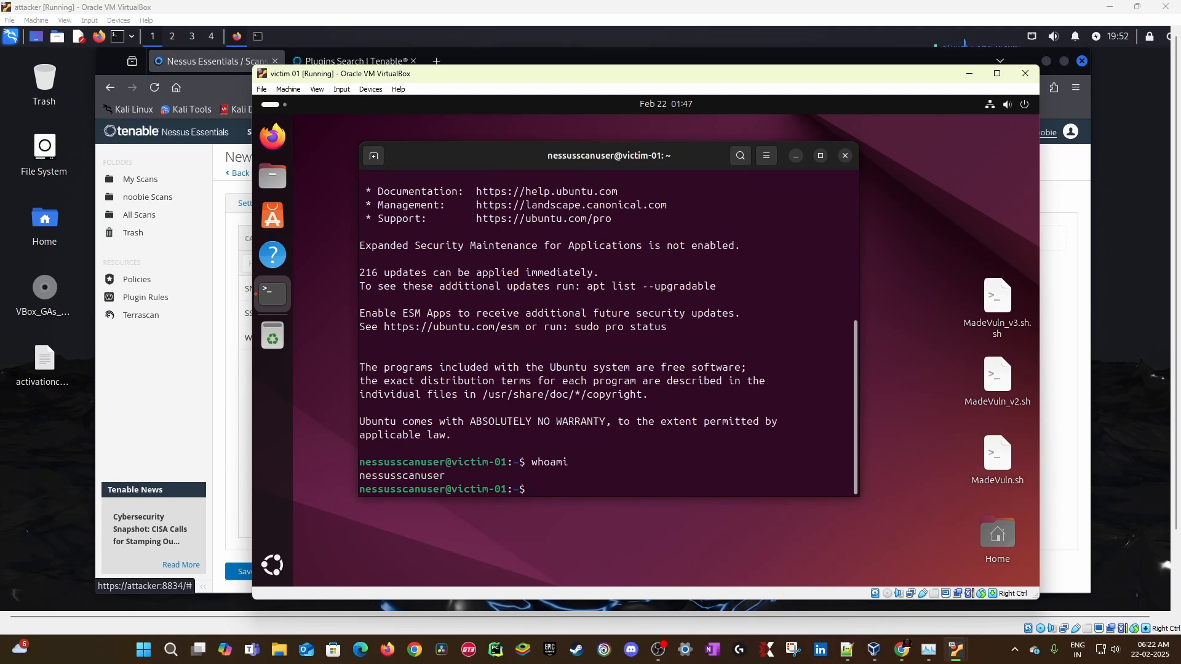
text(exit)
key(Return)
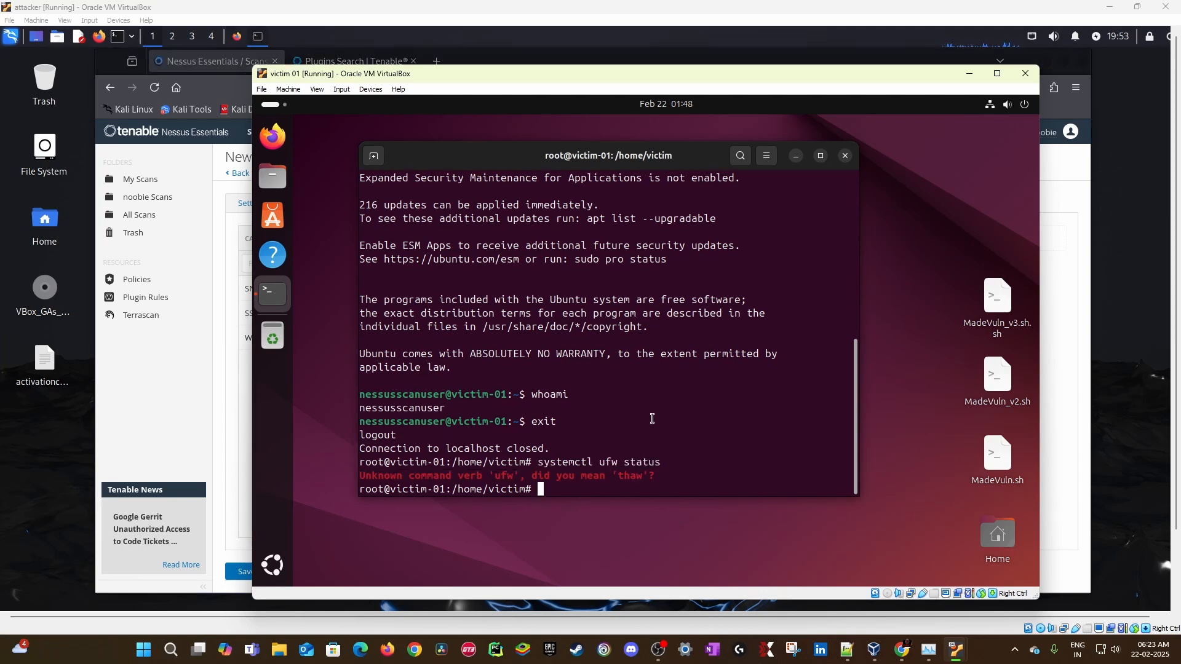
Step: Clear the terminal and check the firewall state on the victim machine with sudo ufw status
text(clear)
key(Return)
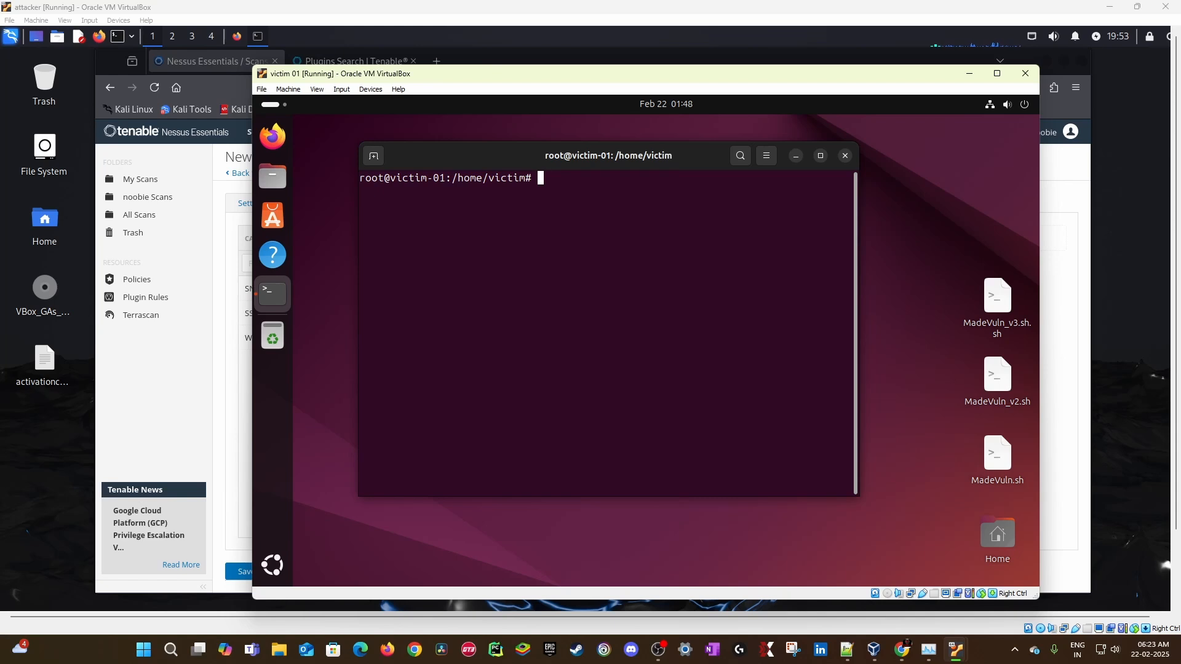
text(sudo ufw status)
key(Return)
drag(472, 204, 360, 192)
click(501, 219)
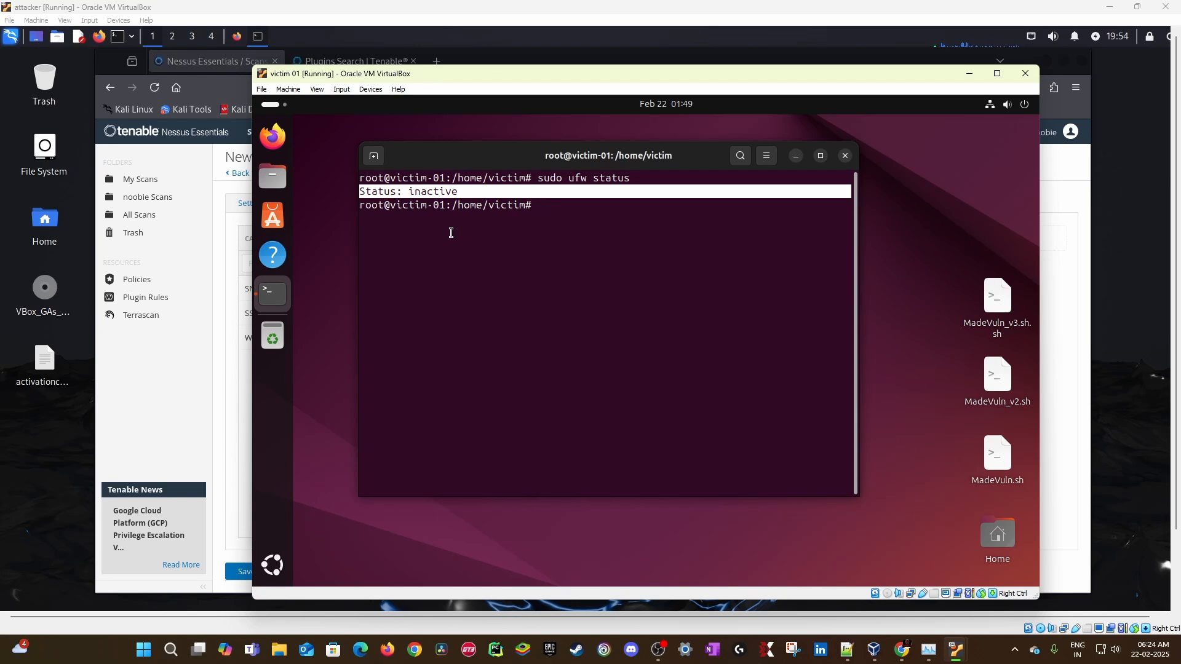
Step: Close the terminal on the attacker machine and return to the root terminal on the victim machine
click(797, 161)
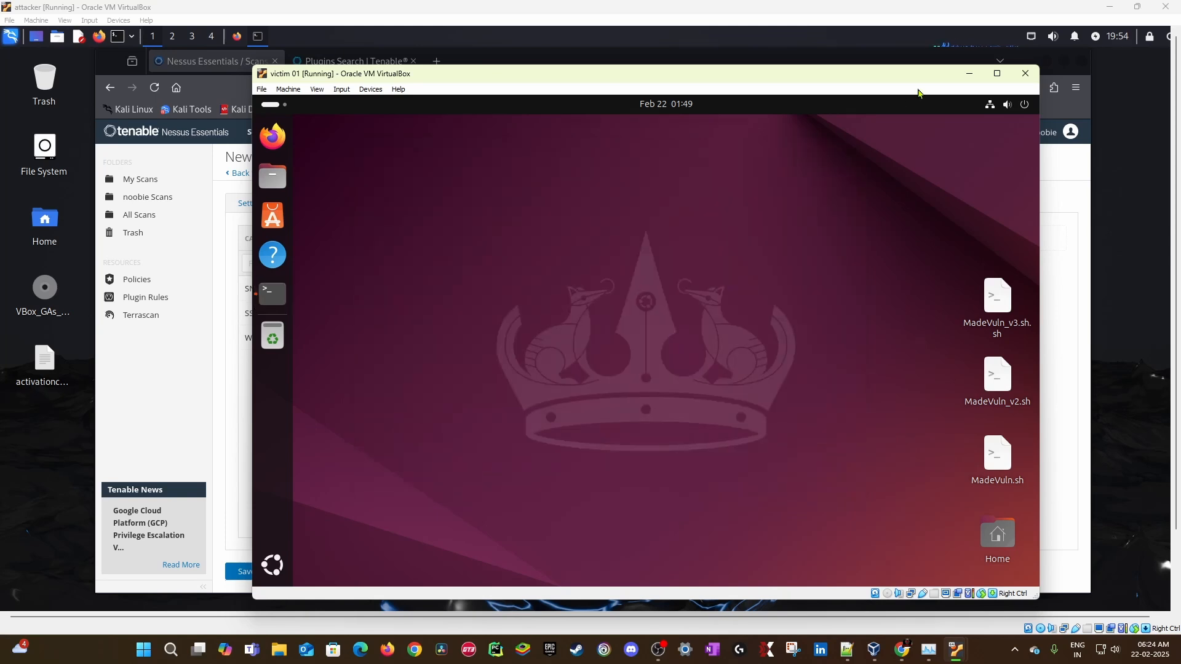
click(970, 80)
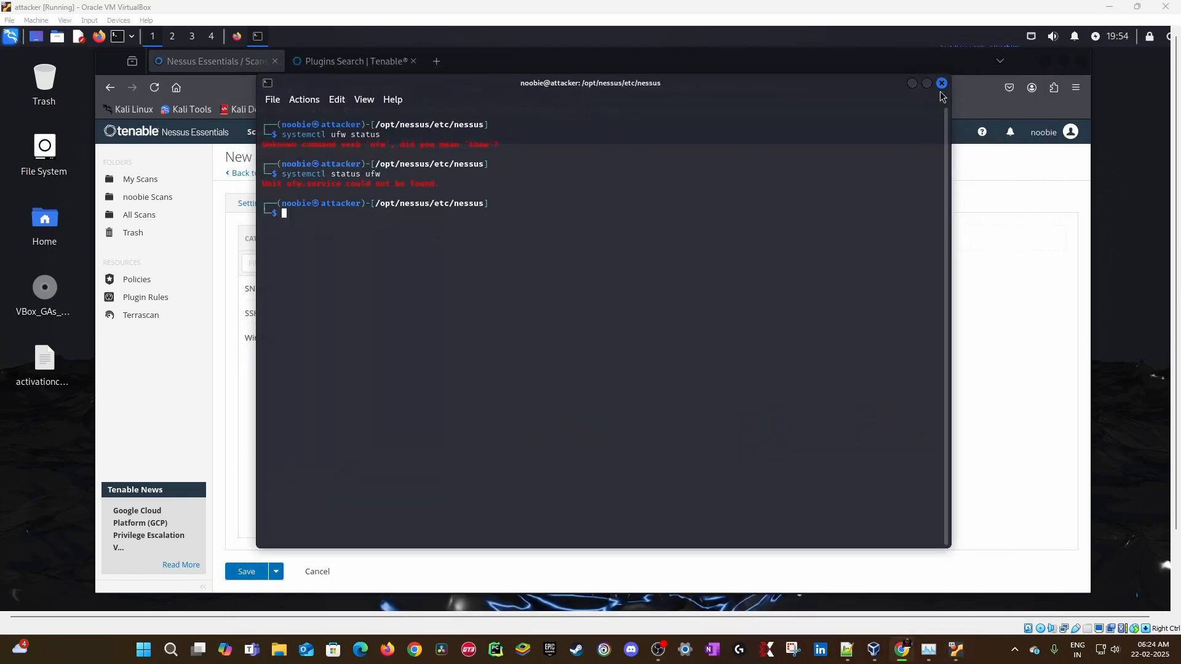
click(942, 82)
mouse_move(955, 651)
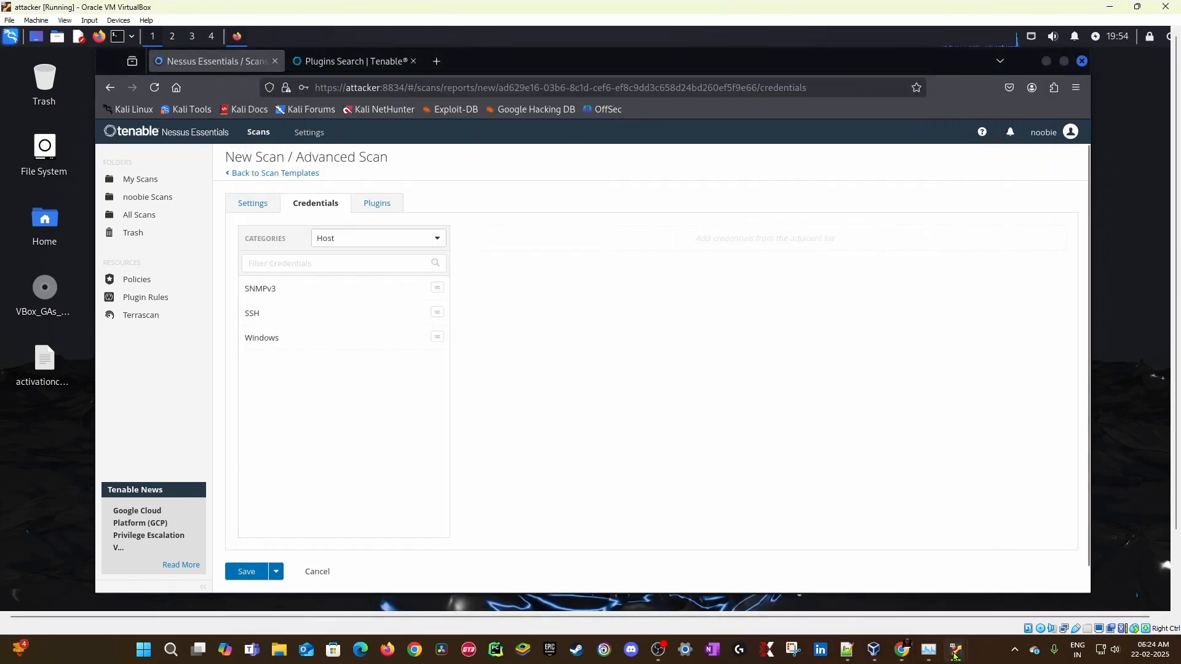
click(1007, 581)
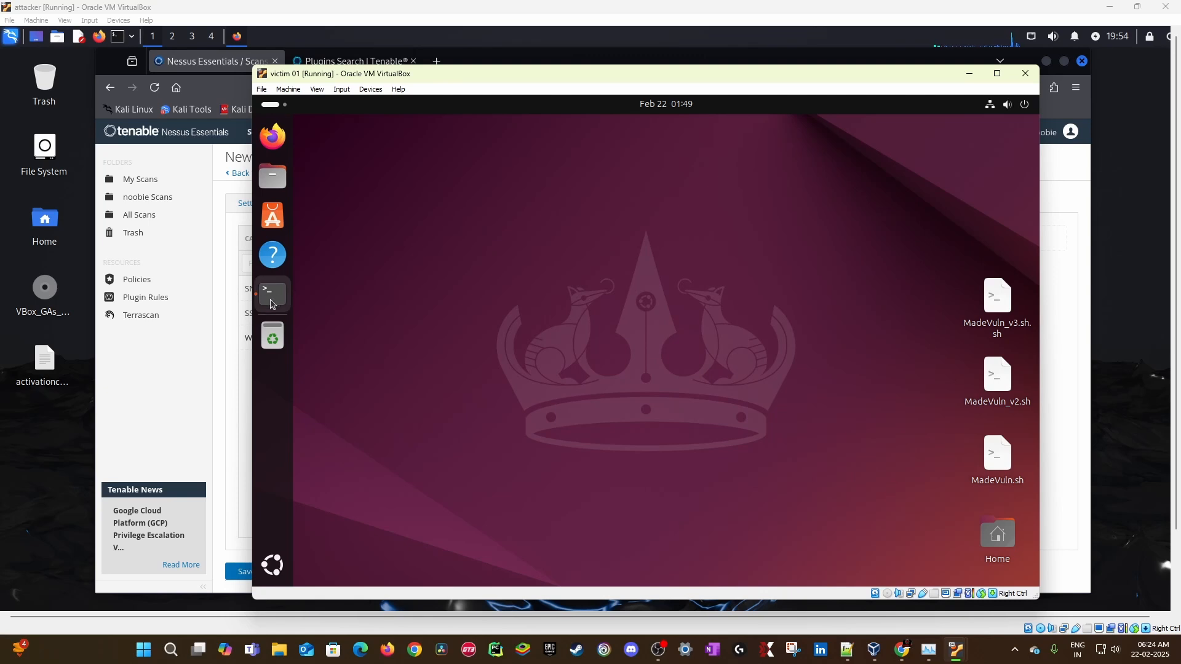
click(426, 248)
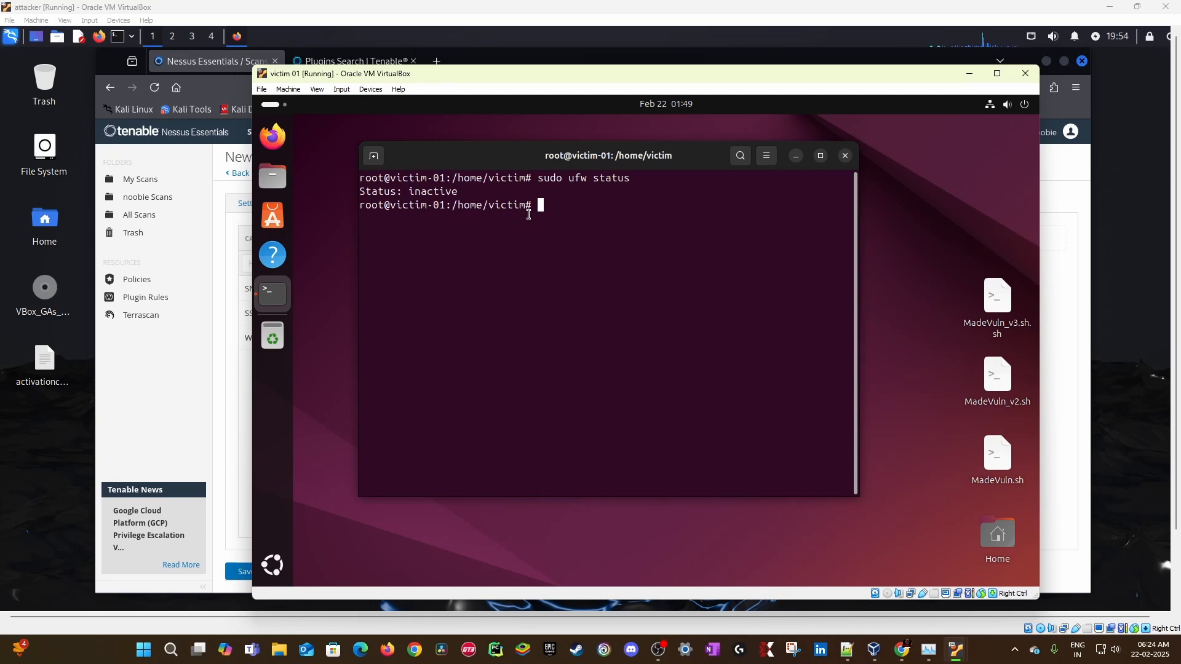
Step: Write the rule "nessusscanuser ALL=(ALL) NOPASSWD:ALL" to /etc/sudoers.d/nessusscanuser using echo piped into sudo tee
text(echo "")
key(Left)
text(nessusscanus)
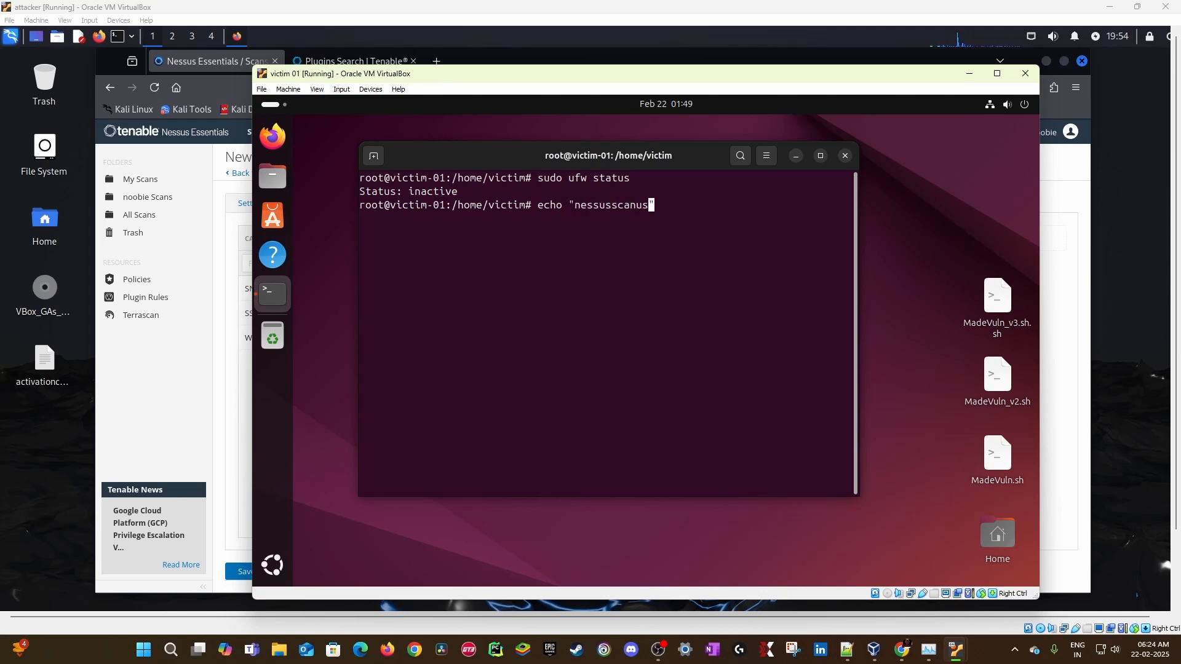
text(ers)
key(BackSpace)
key(Right)
text(ALL)
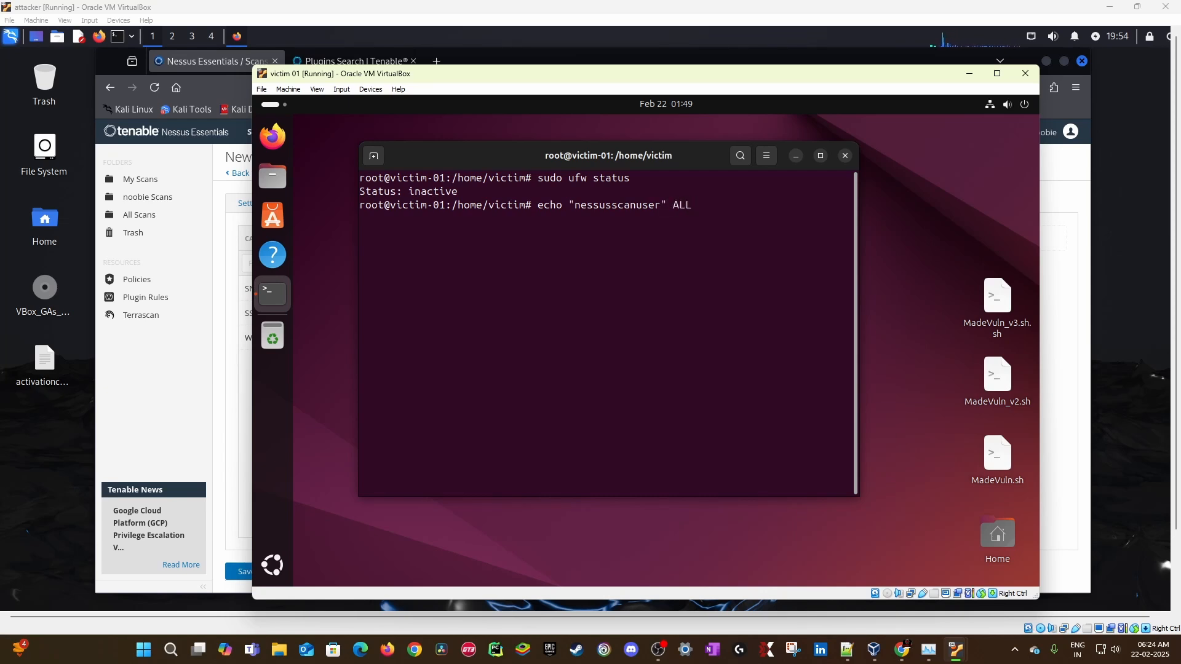
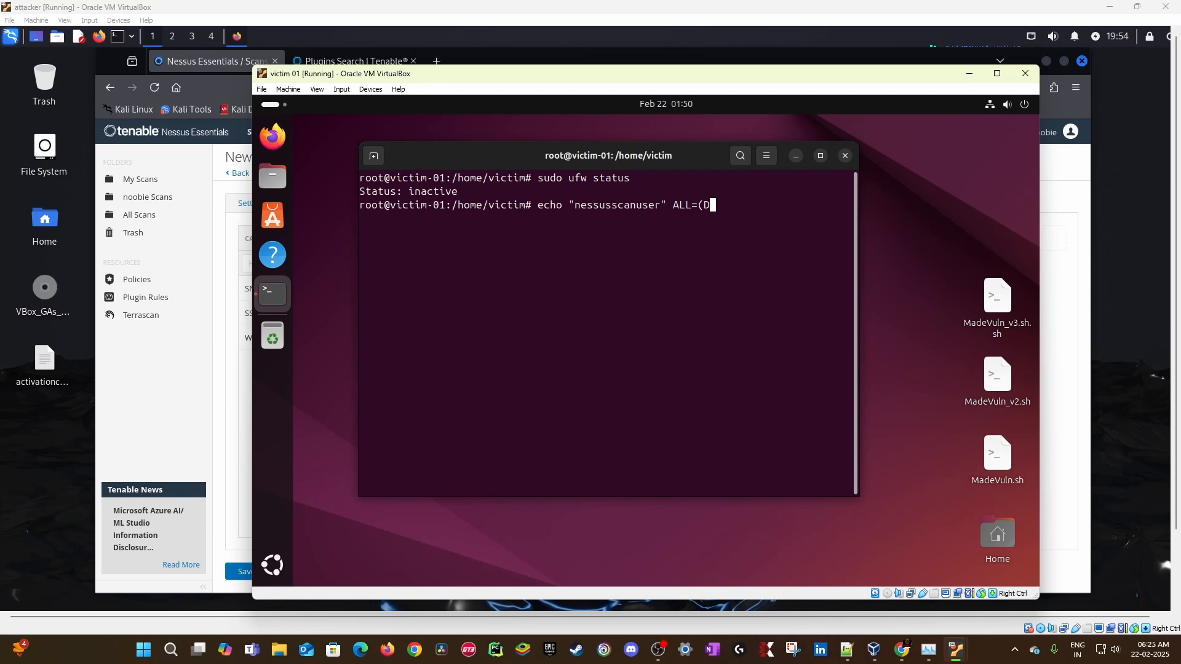
key(BackSpace)
text(ALL) NOPASSWD:ALL" | sudo tee /etc/sudoers.d/nessusscanuser)
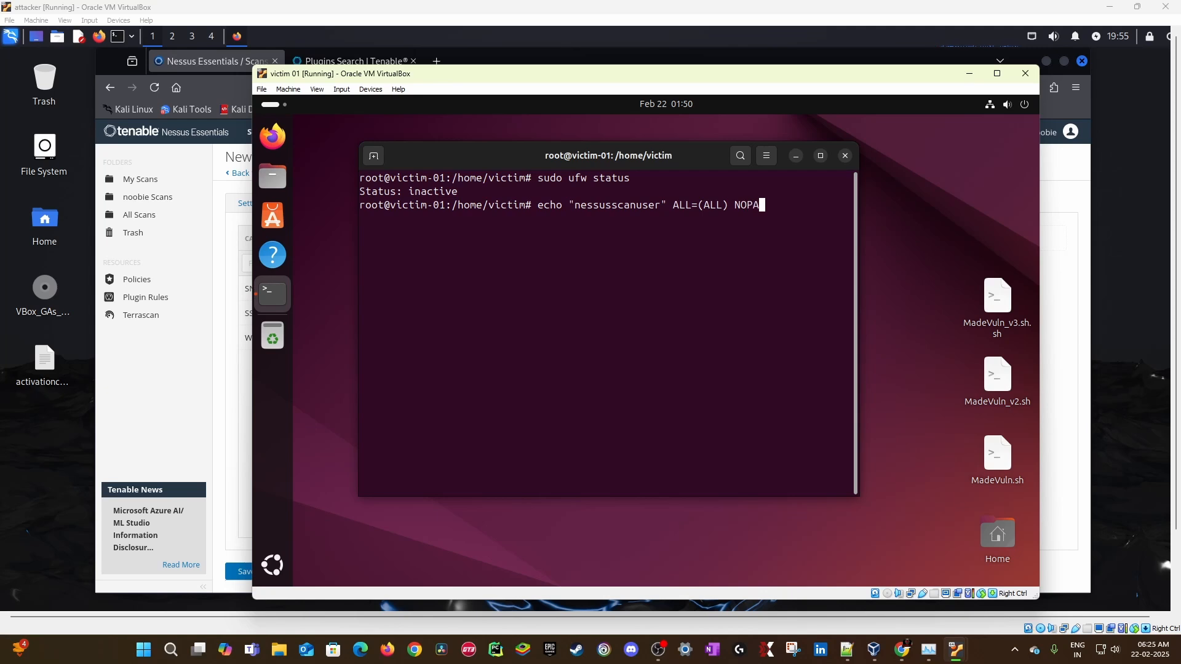
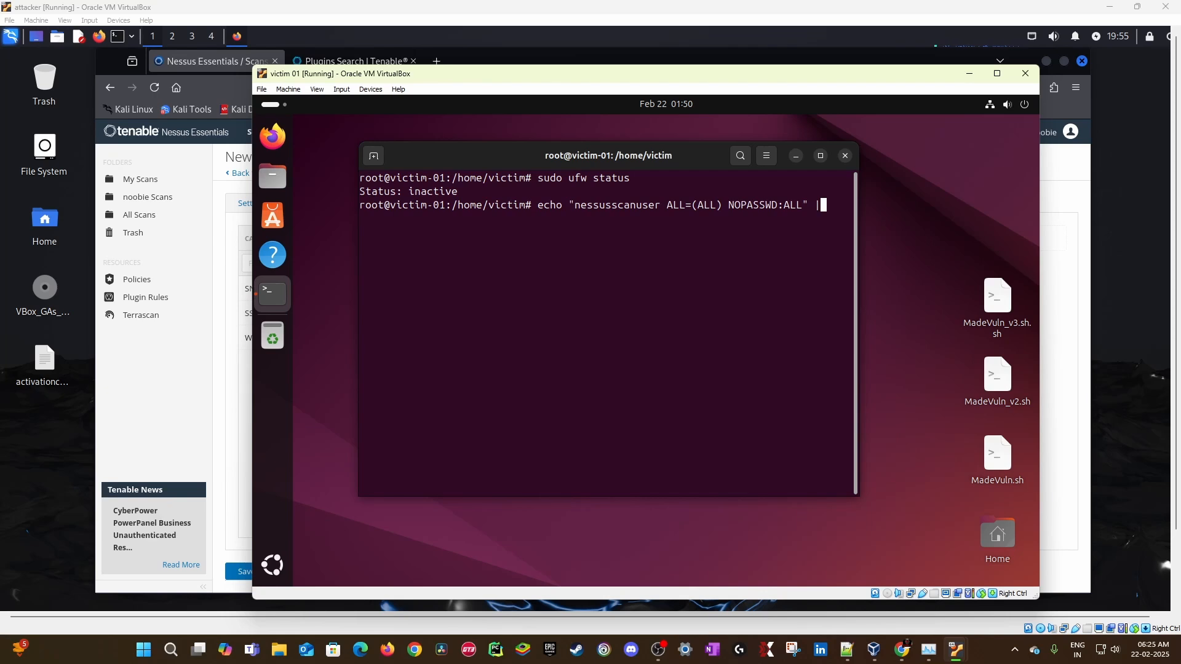
text(o tee /etc/sudoers.d/nessusscanuser)
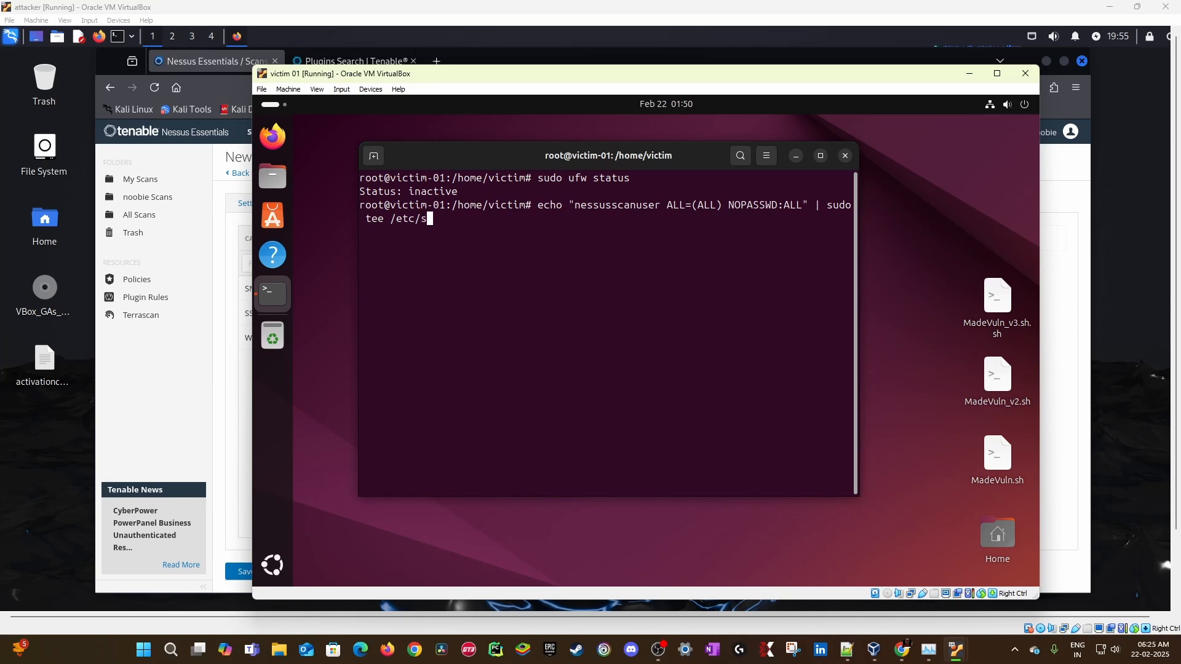
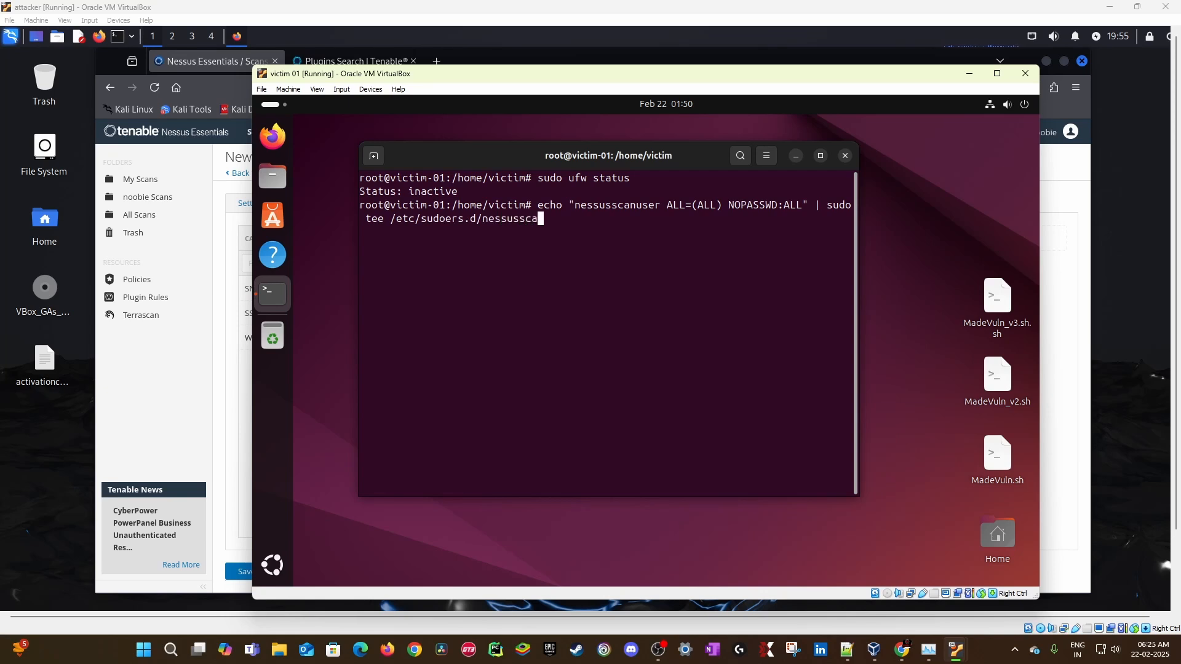
text(er)
key(Return)
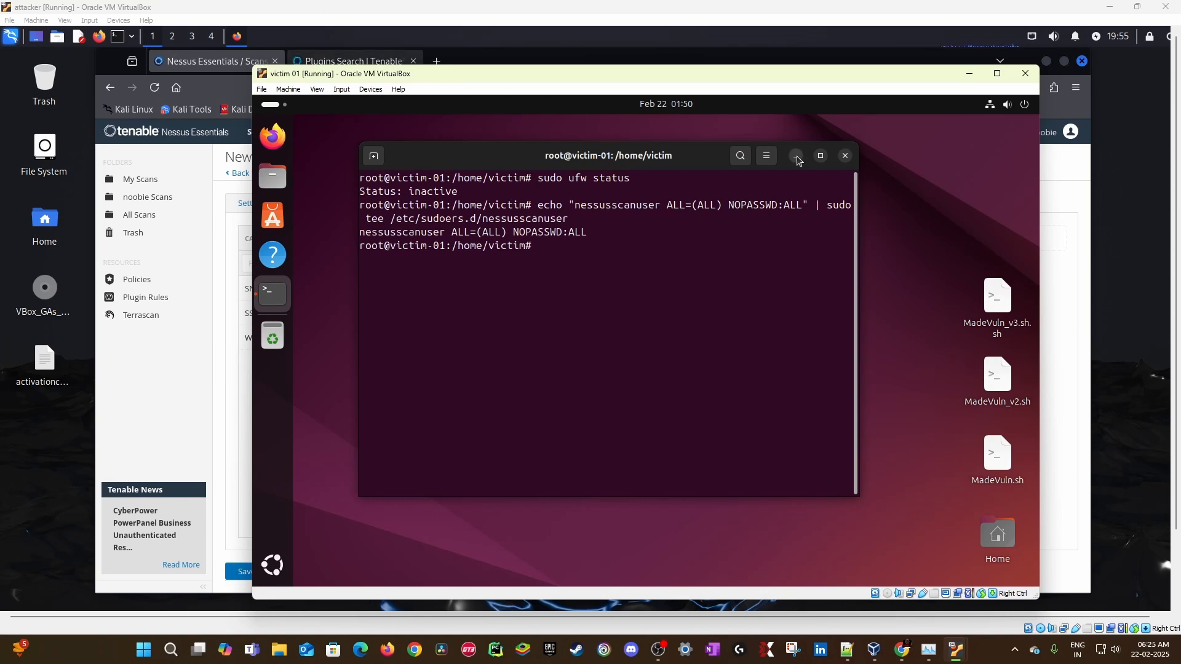
Step: Switch back to Nessus on the attacker machine and add an SSH credential to the Advanced Scan
click(970, 74)
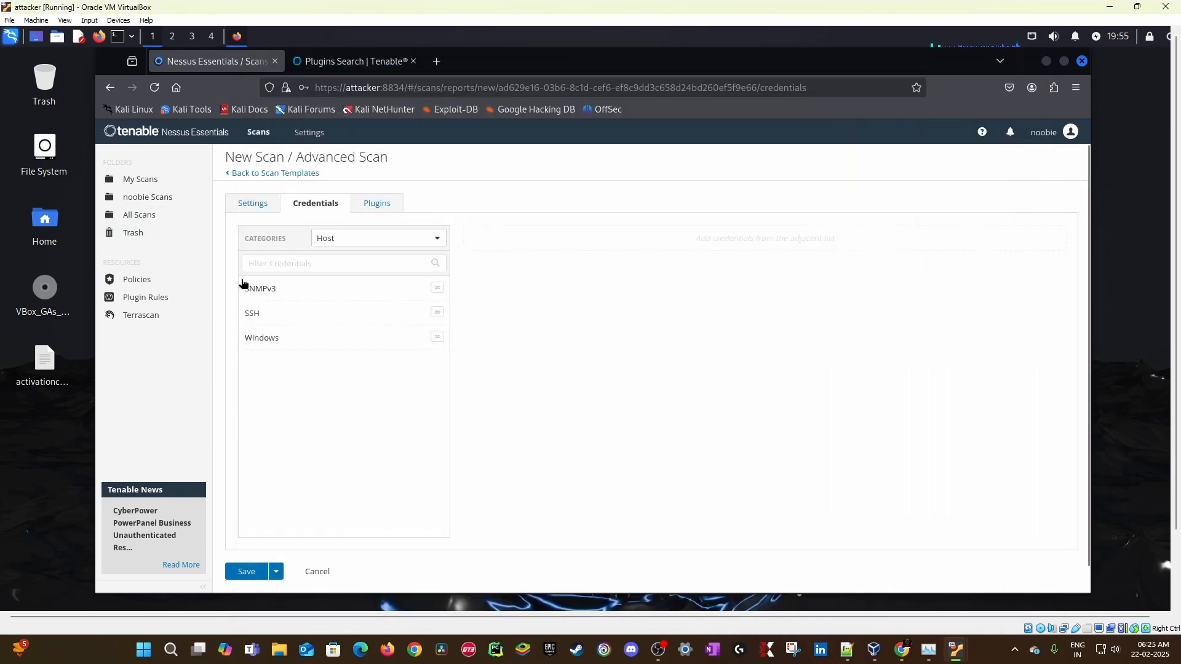
click(254, 205)
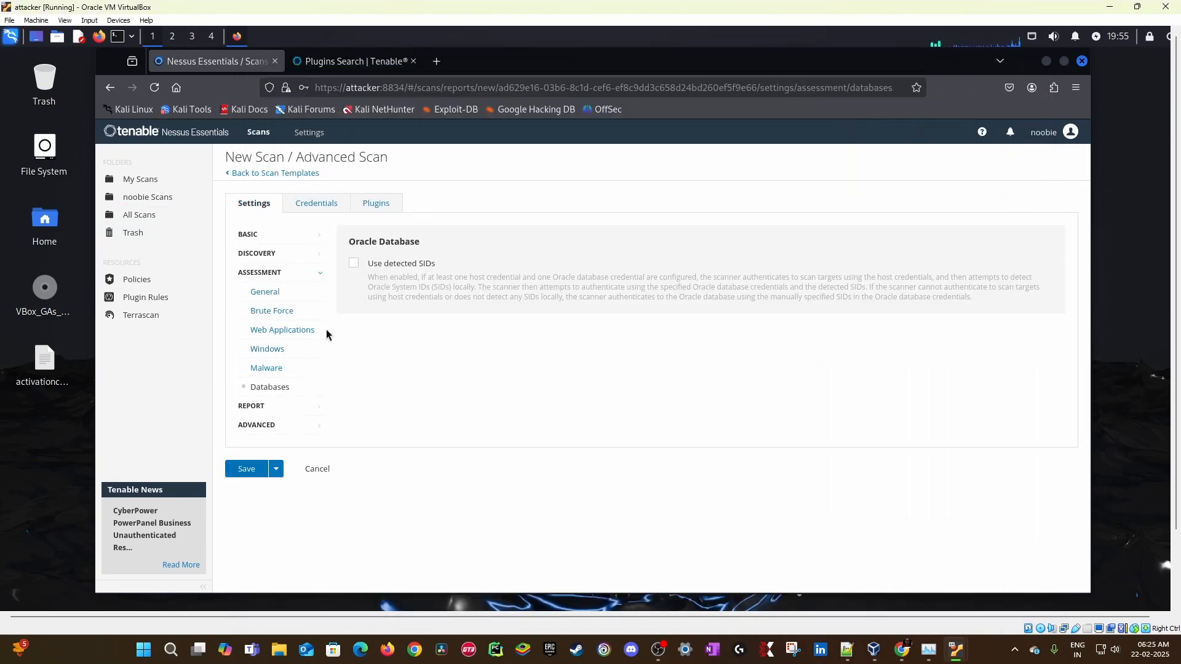
click(318, 207)
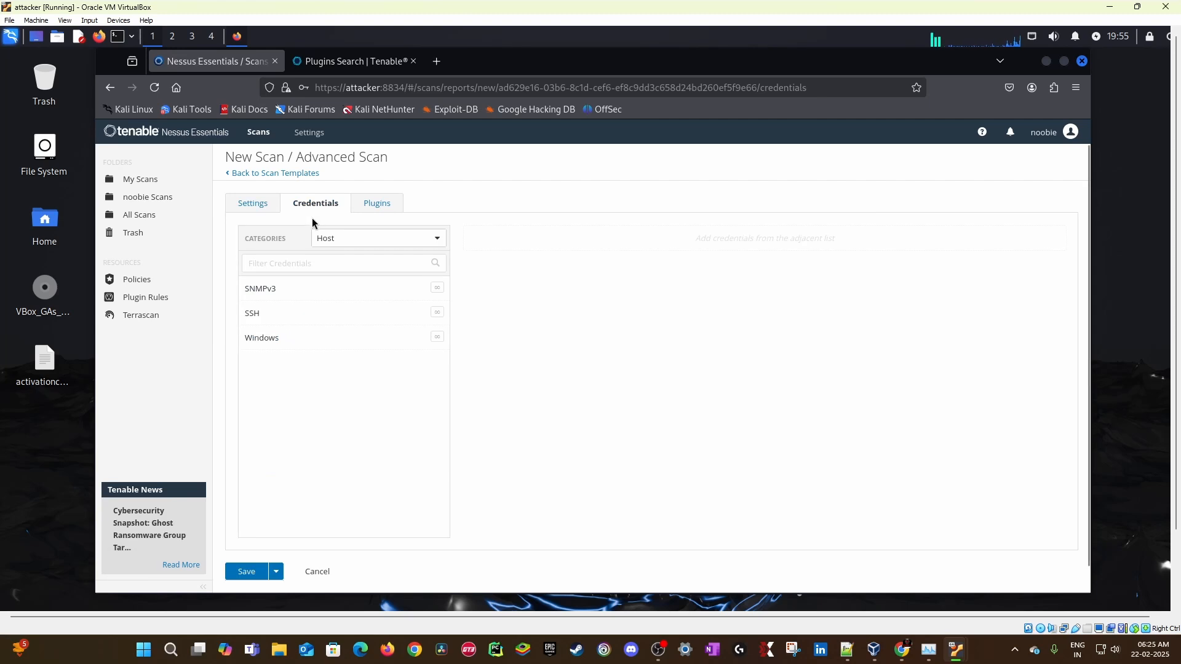
click(273, 315)
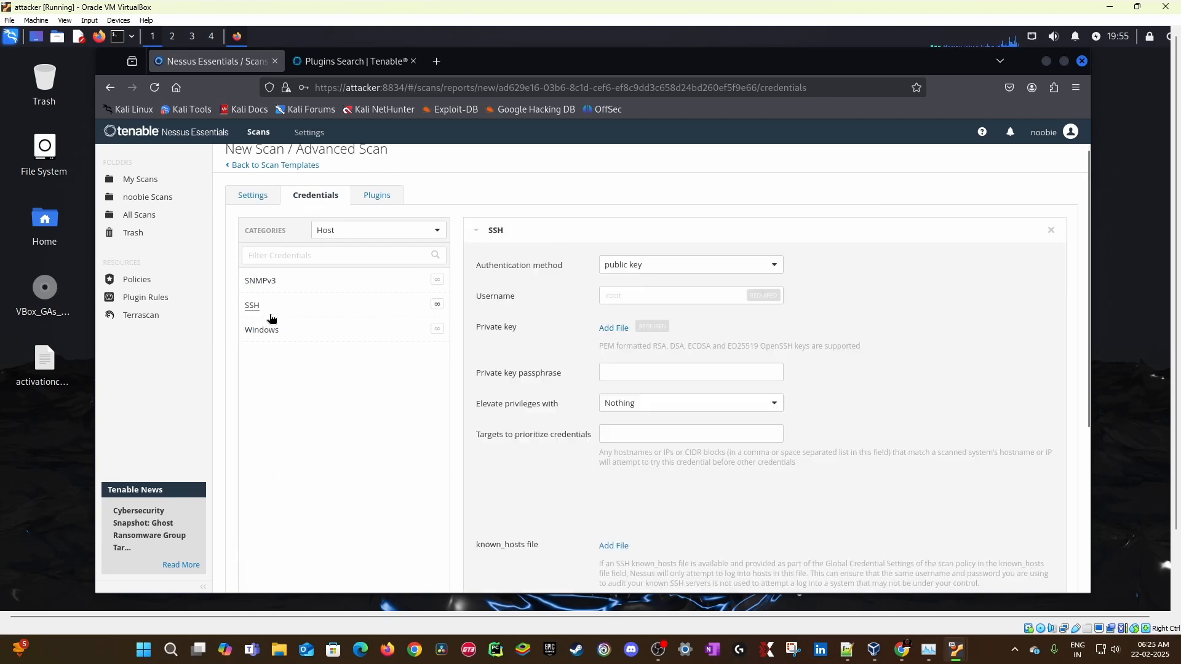
scroll(699, 284, down, 3)
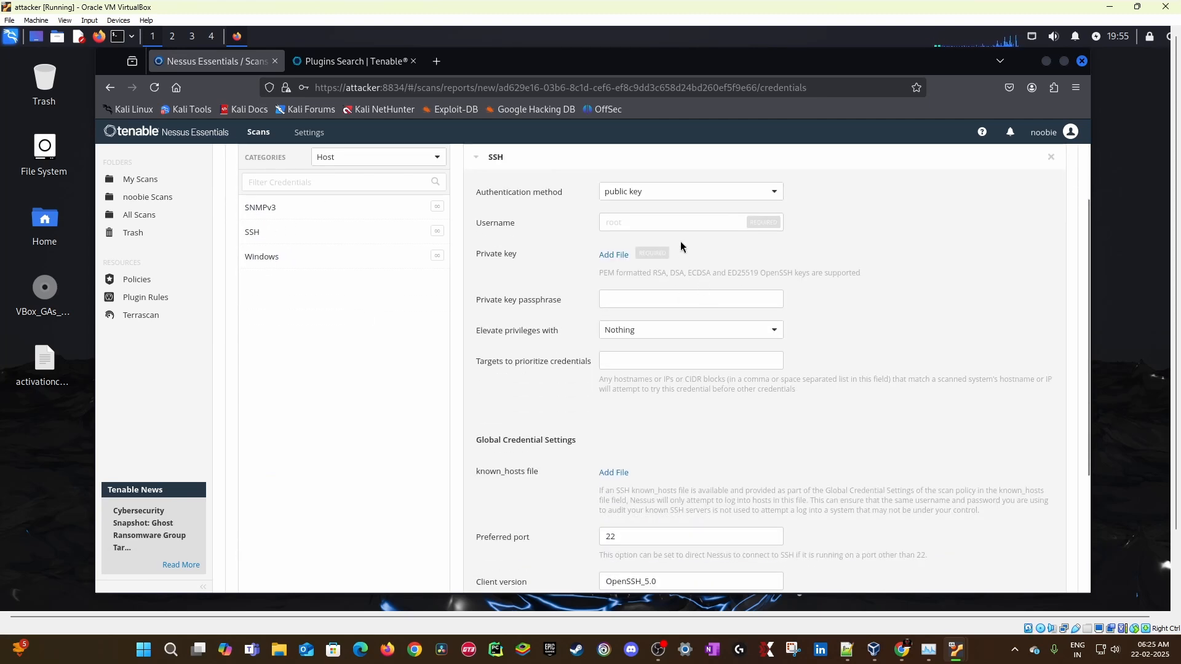
Step: Set the SSH credential's authentication method to password and its username to nessusscanuser
scroll(742, 210, up, 2)
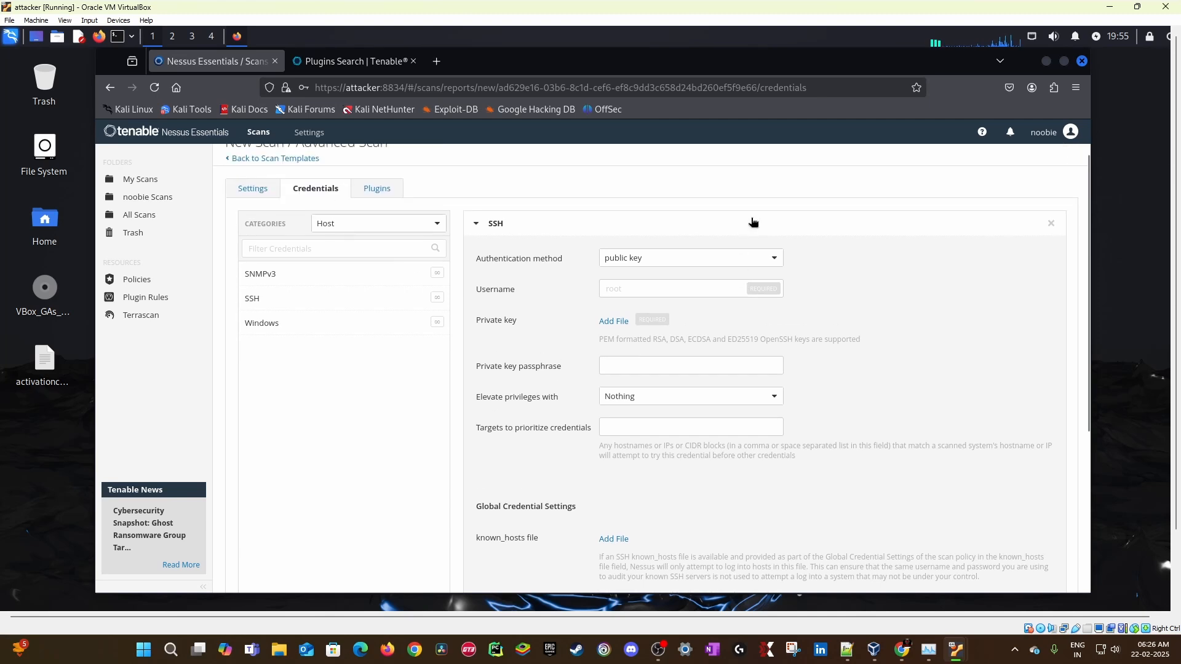
click(772, 259)
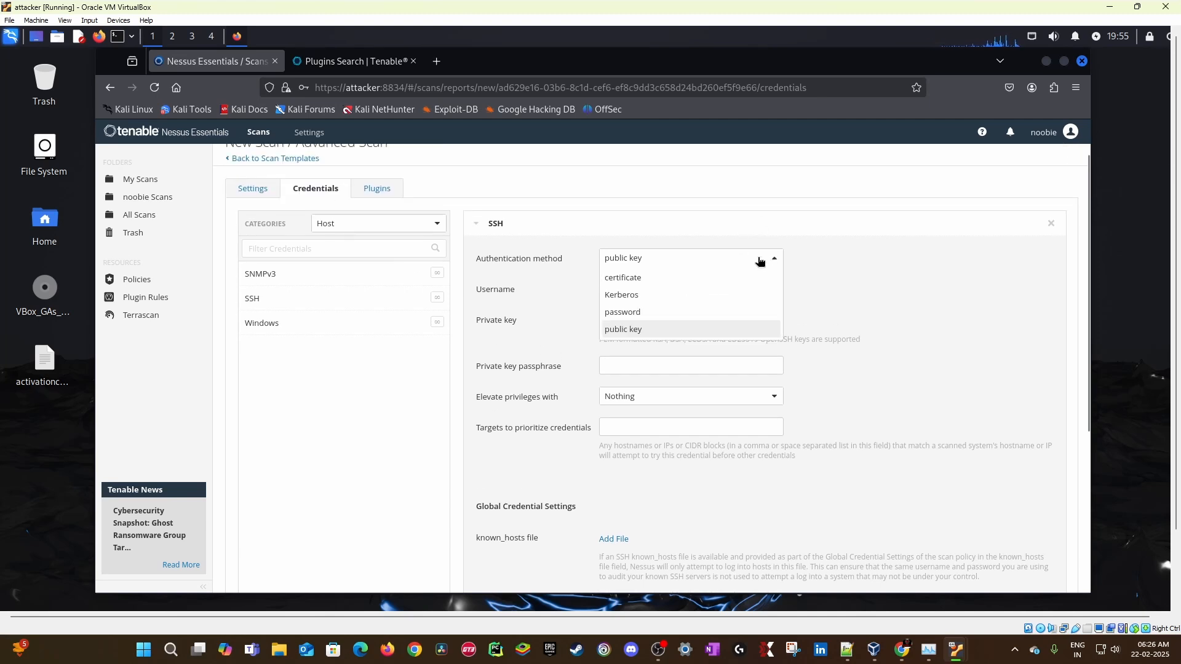
click(636, 315)
click(633, 262)
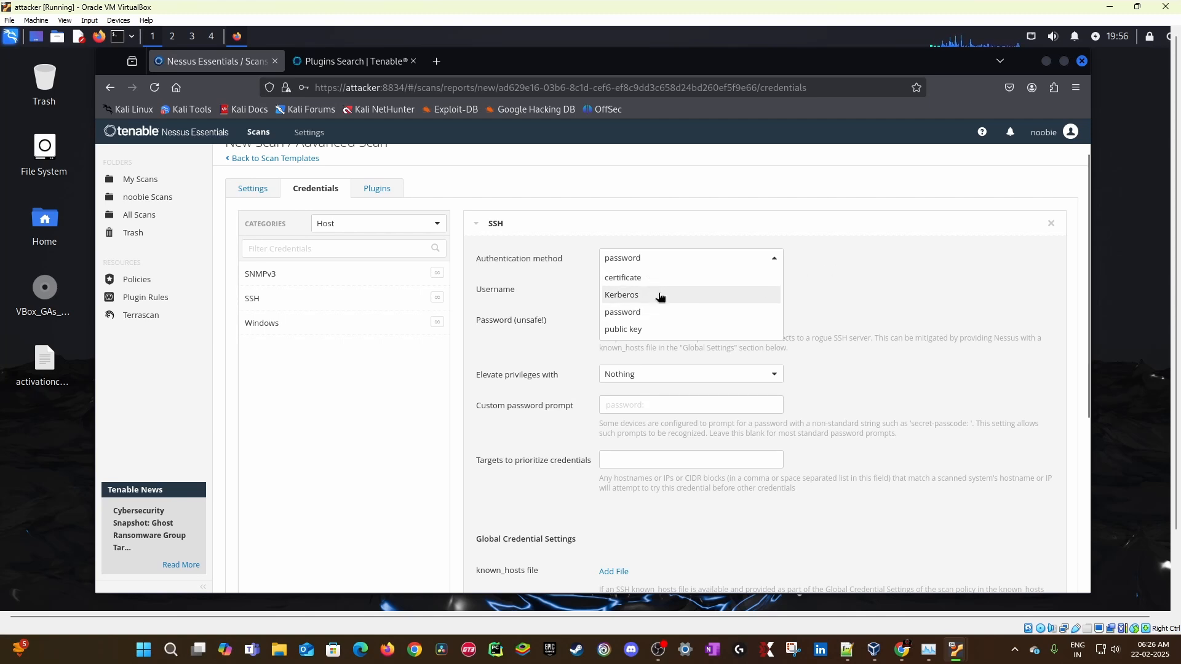
click(641, 312)
click(641, 286)
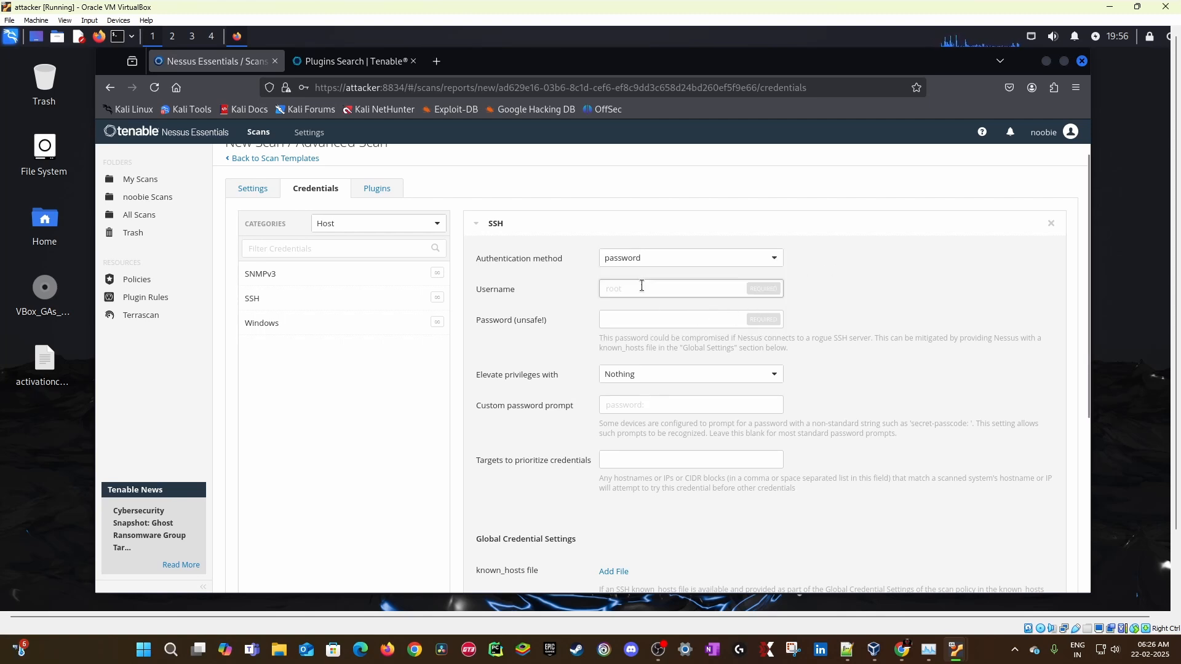
text(n)
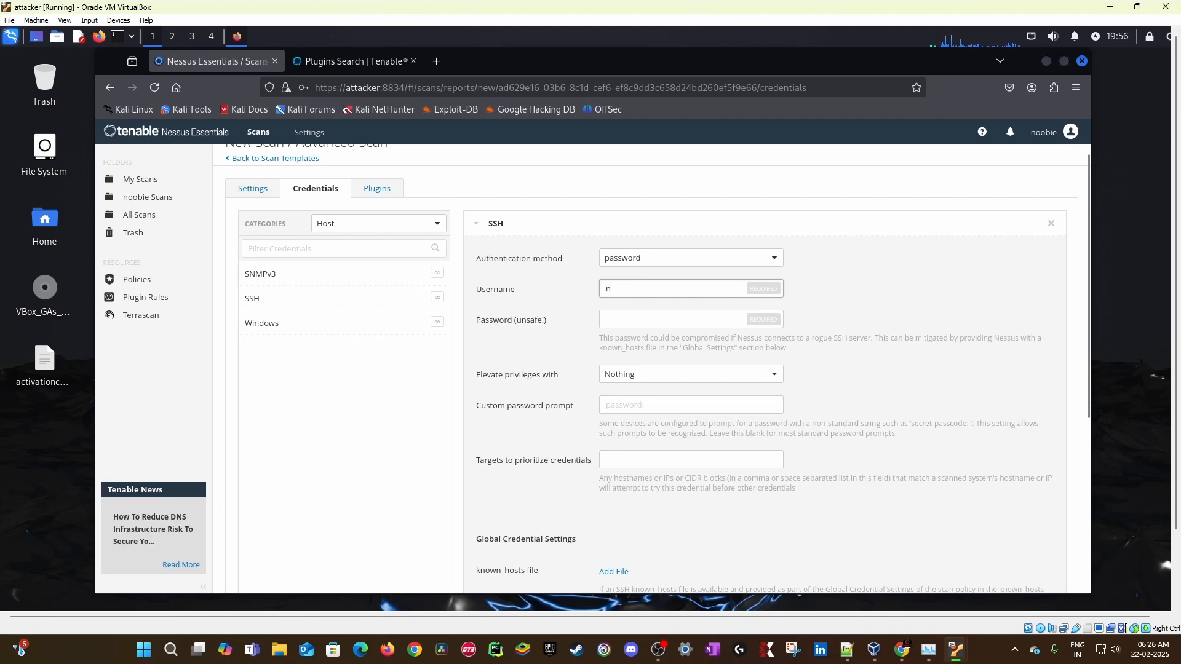
text(essusscanuser)
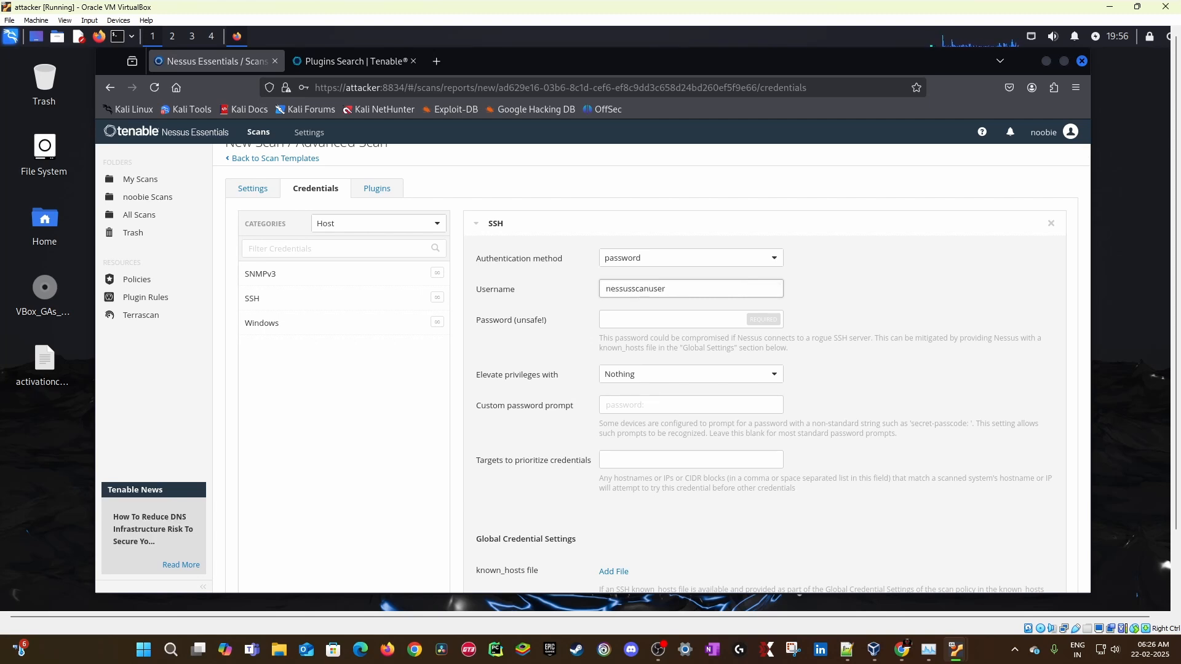
Step: Enter the scan user's account password in the SSH credential
click(635, 314)
text(ne)
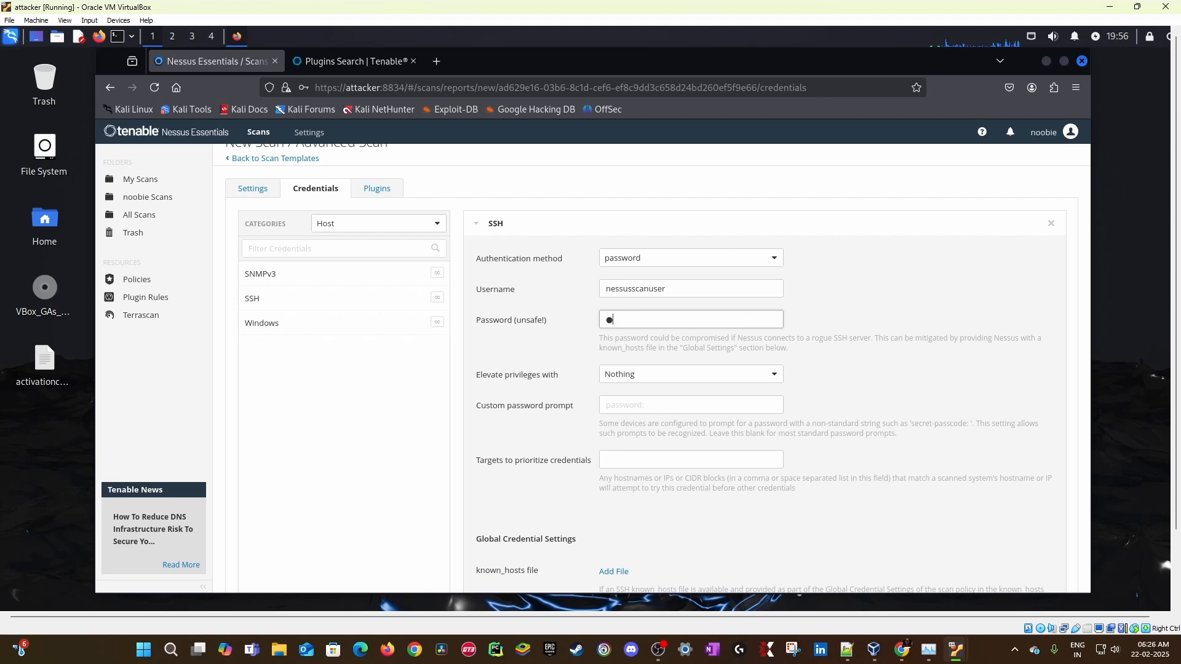
text(●●●●●●●)
key(BackSpace)
key(BackSpace)
key(BackSpace)
key(BackSpace)
key(BackSpace)
key(BackSpace)
key(BackSpace)
key(BackSpace)
text(●●●●●●●●●●●●●●●)
key(ctrl+a)
text(●●●●●●●●●●●●●)
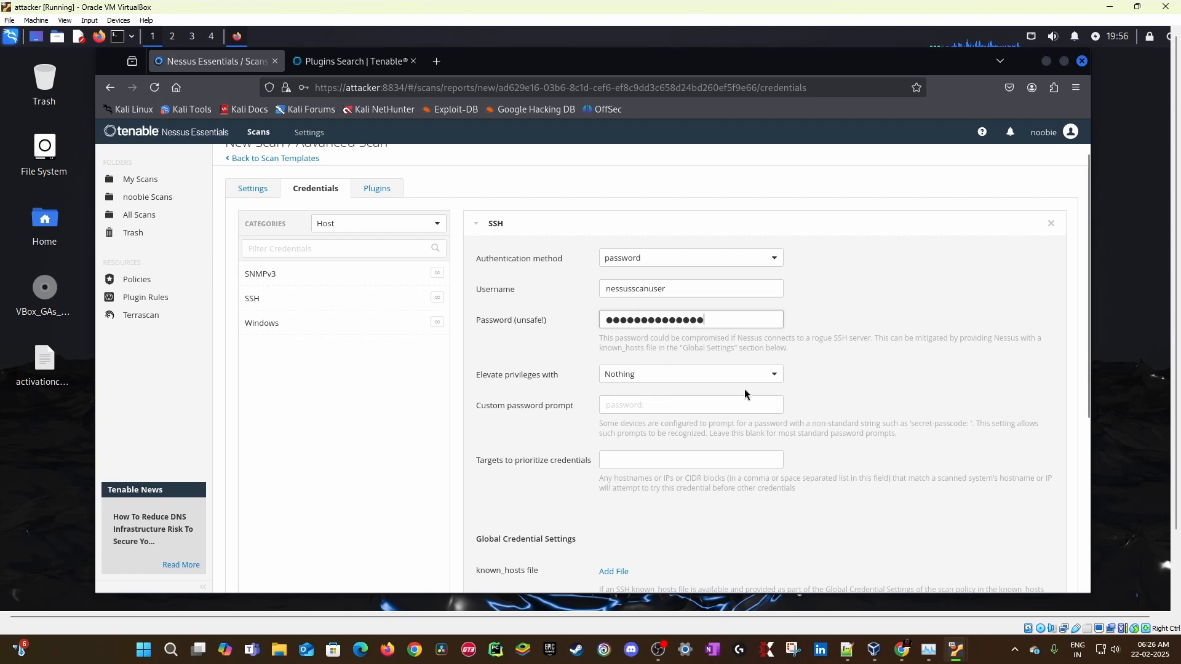
Step: Review the SSH credential's privilege elevation options and the preferred port in the global credential settings
scroll(717, 358, down, 2)
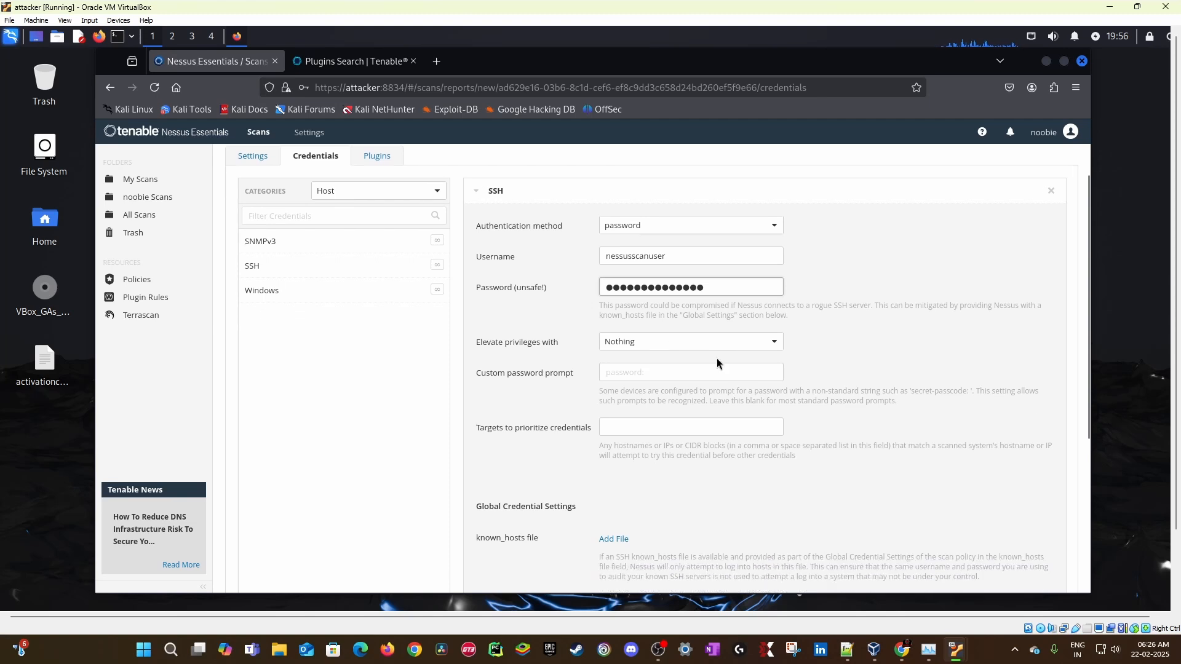
click(774, 307)
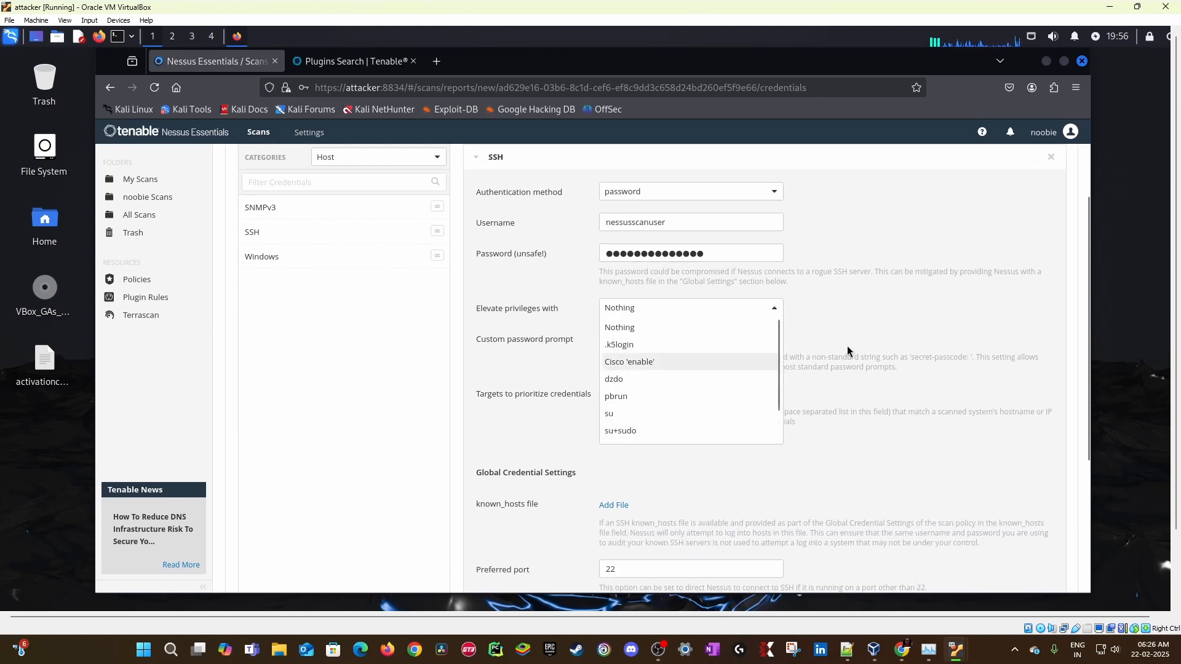
click(861, 301)
scroll(869, 288, down, 5)
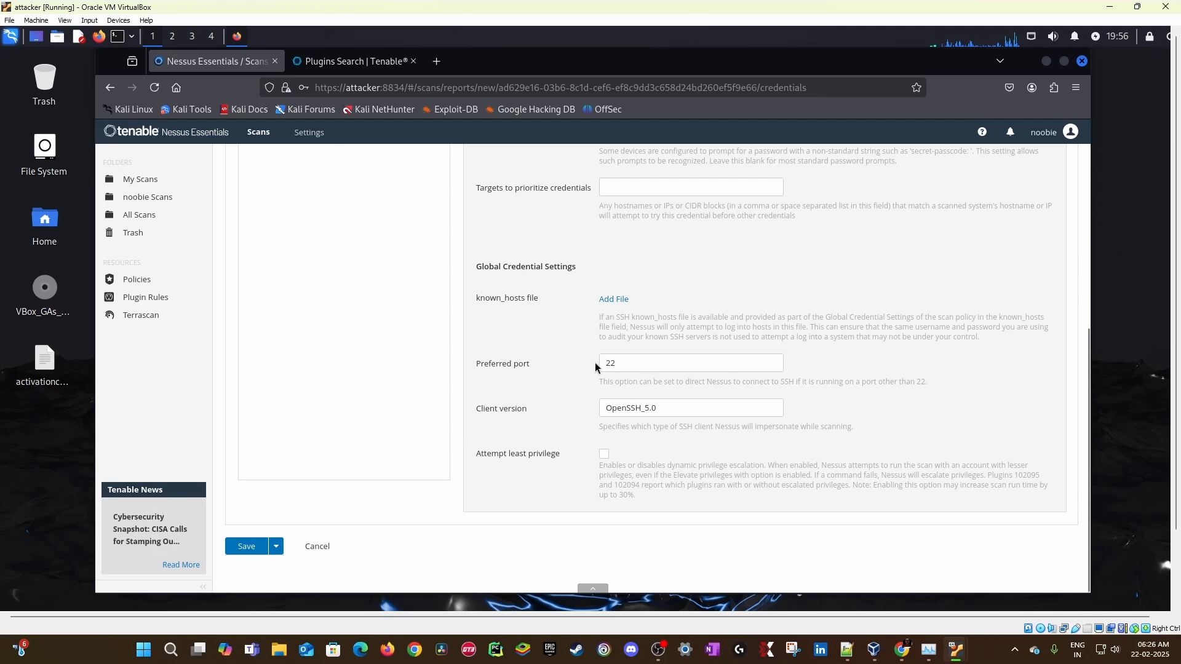
double_click(654, 367)
click(927, 381)
scroll(897, 363, up, 7)
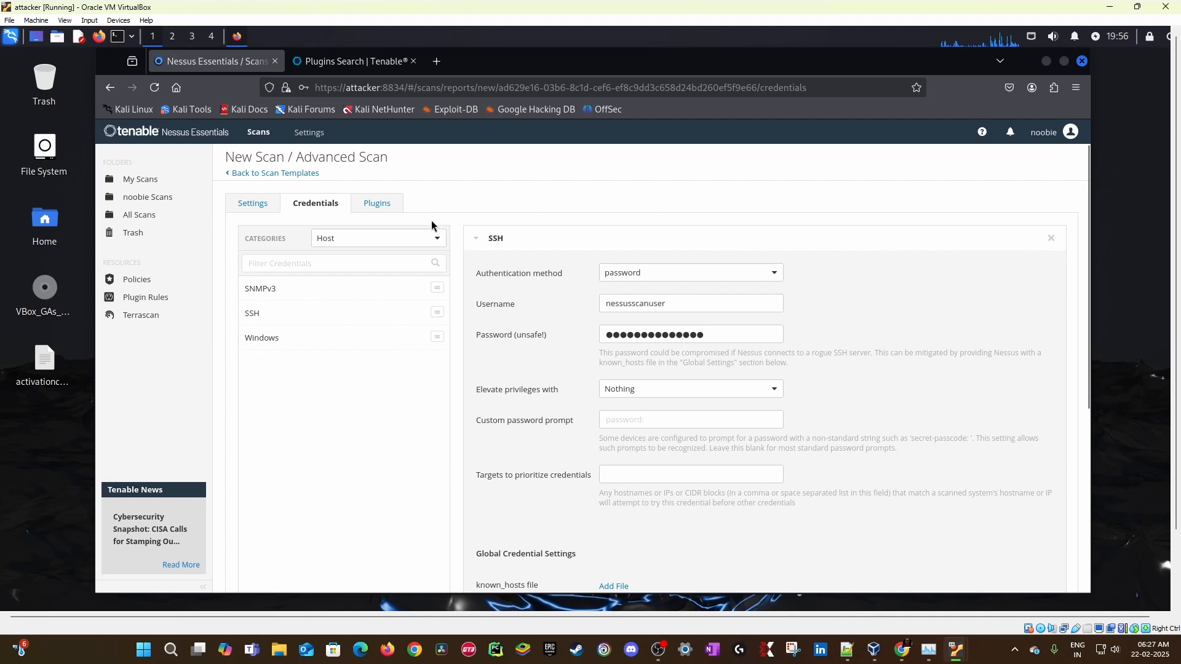
Step: Review the Advanced Scan's plugin families and examine the plugins in the Artificial Intelligence family
click(380, 204)
scroll(479, 448, down, 2)
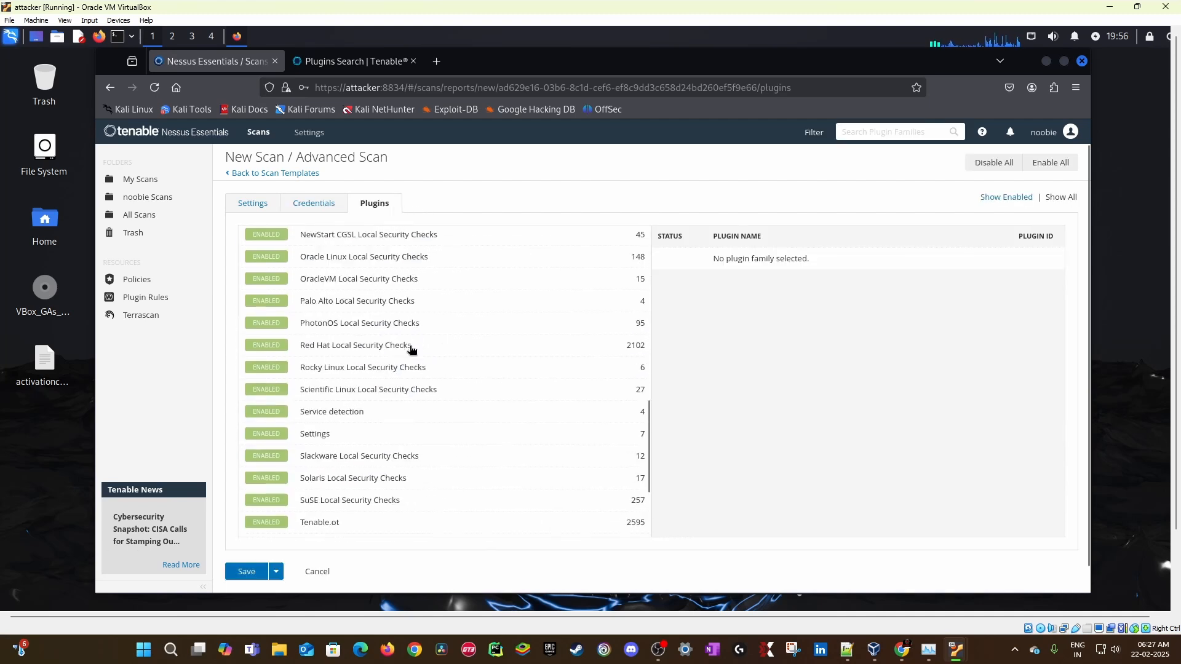
click(306, 211)
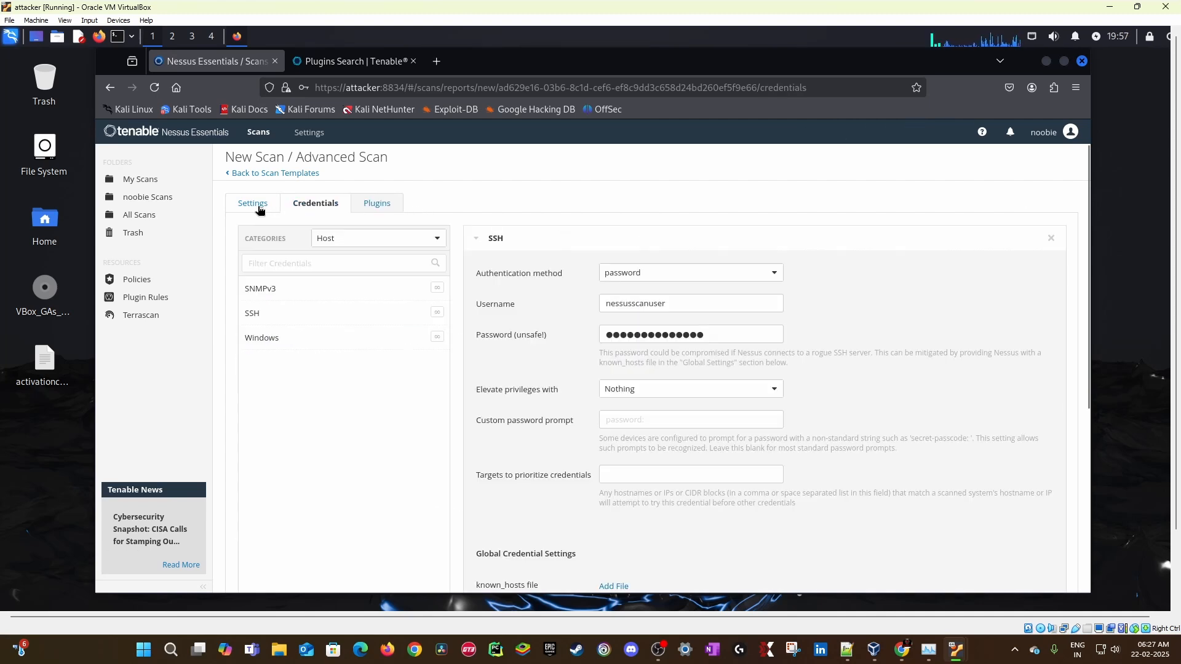
click(257, 205)
click(384, 209)
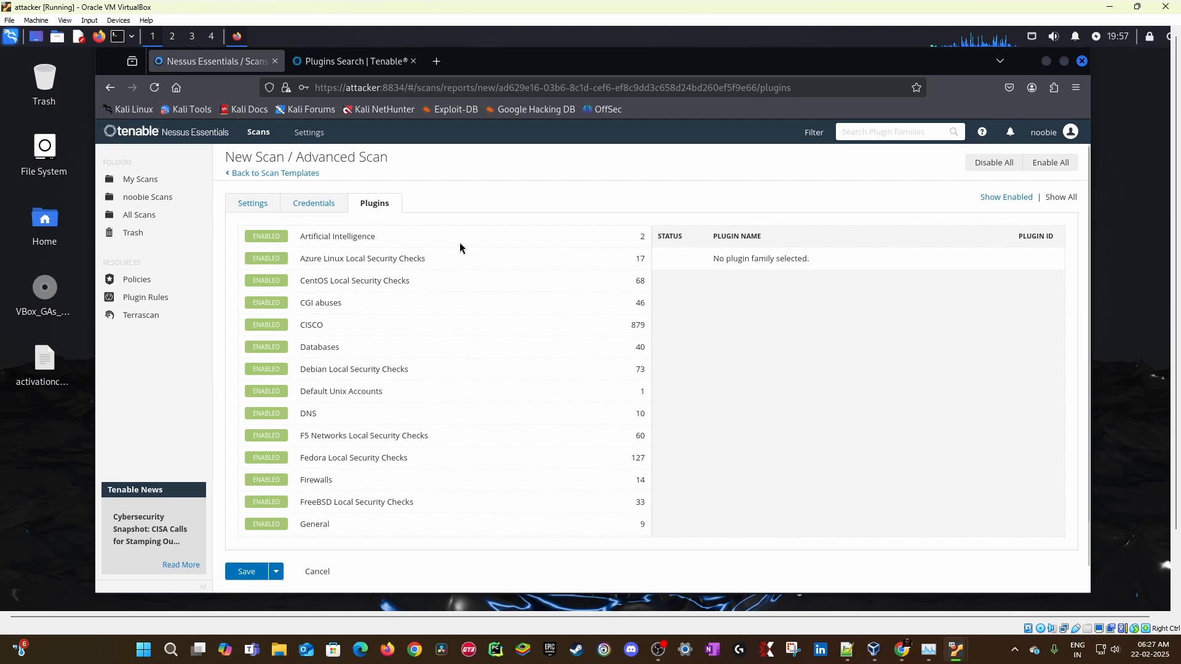
click(310, 243)
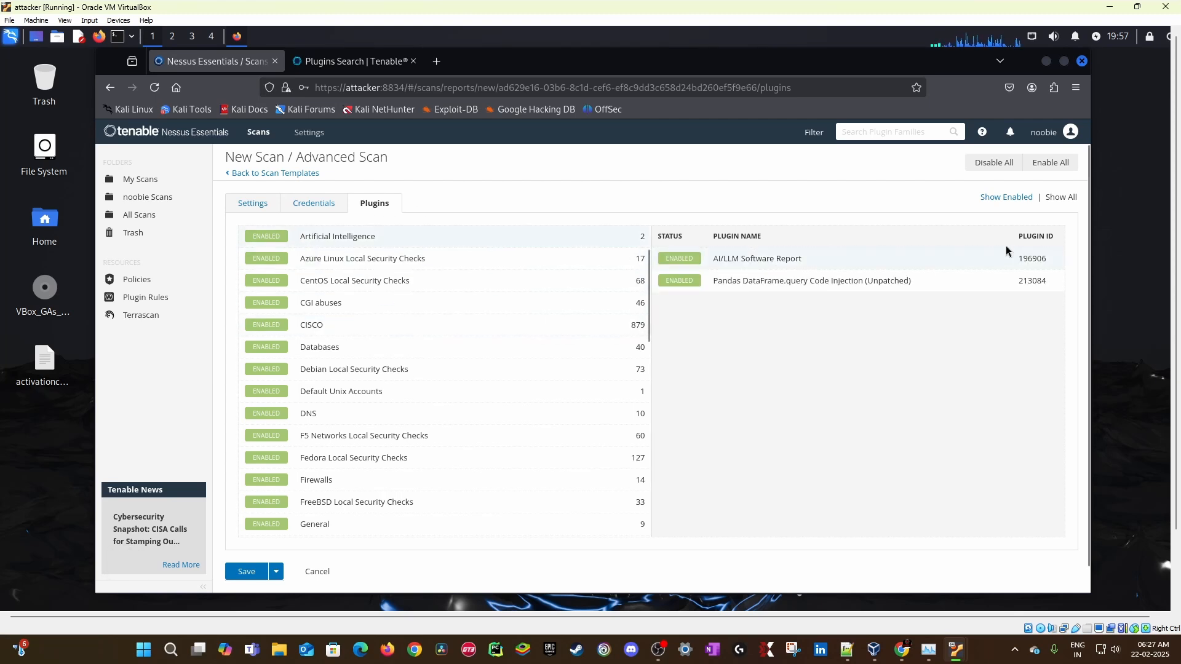
scroll(676, 330, down, 1)
scroll(656, 316, up, 1)
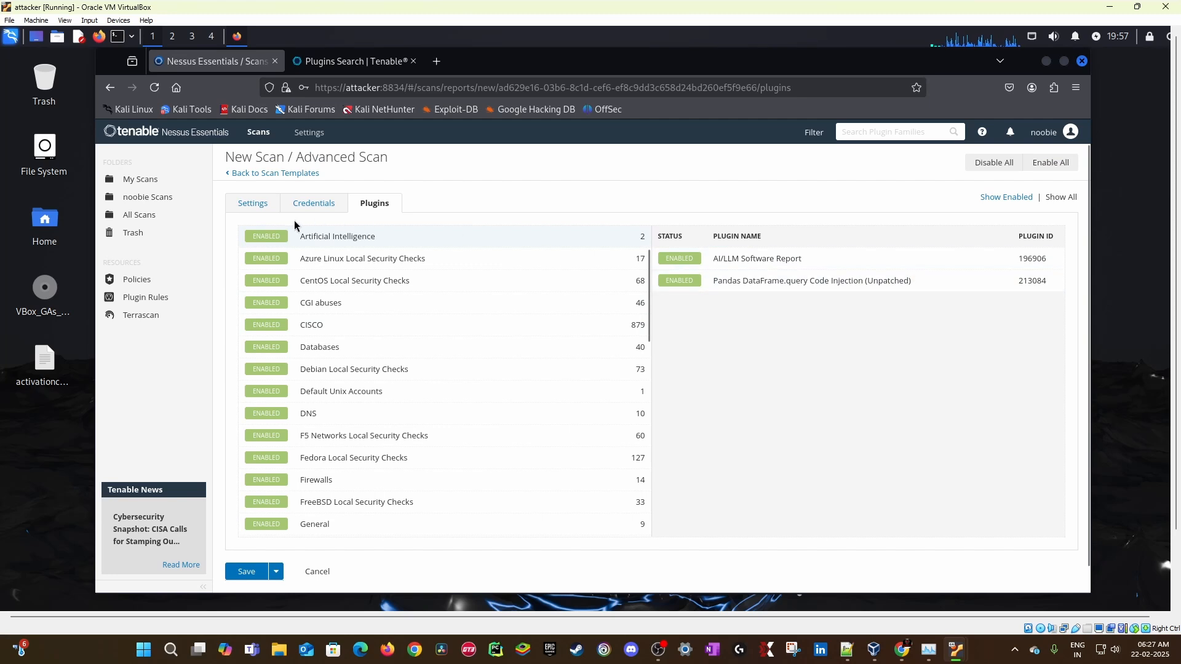
Step: Return to the Advanced Scan's settings and save the scan
click(311, 204)
click(258, 205)
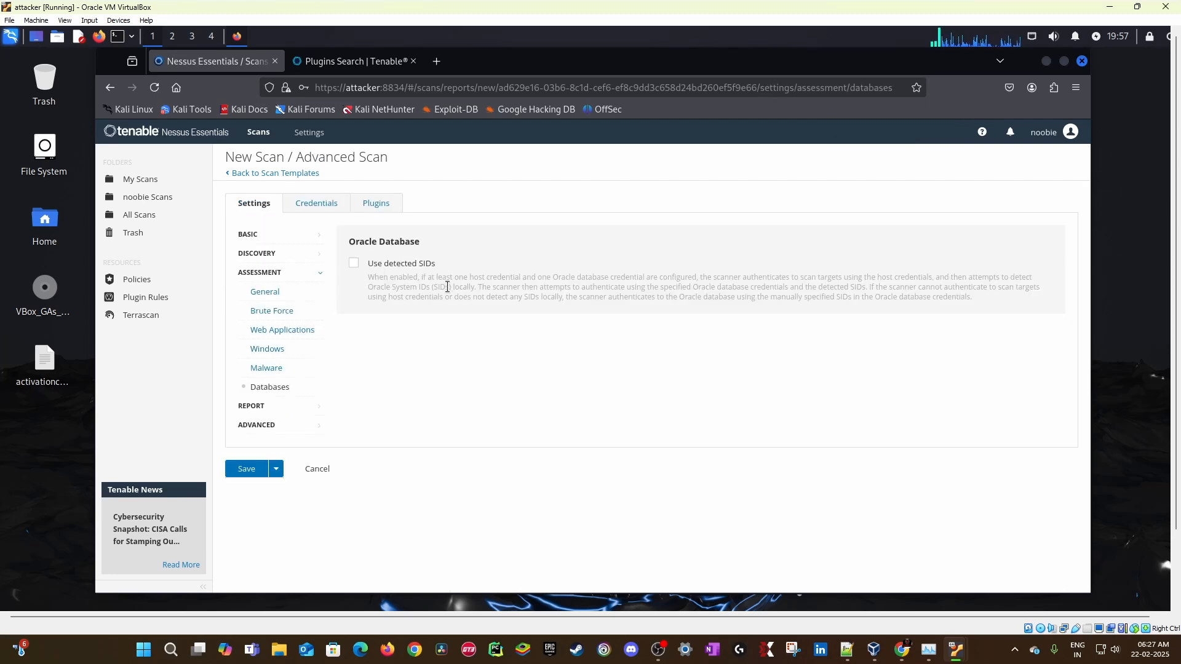
click(252, 470)
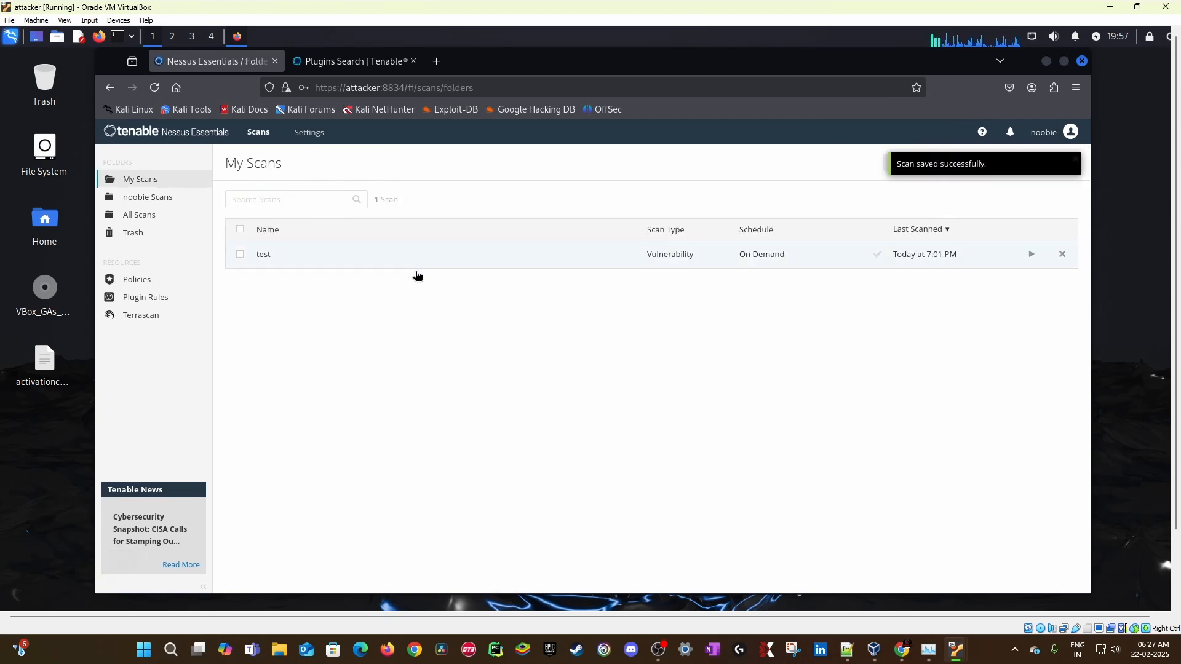
Step: Review the report sections and configuration of My first network scan 01 in noobie Scans, and view the templates for a new policy
click(137, 279)
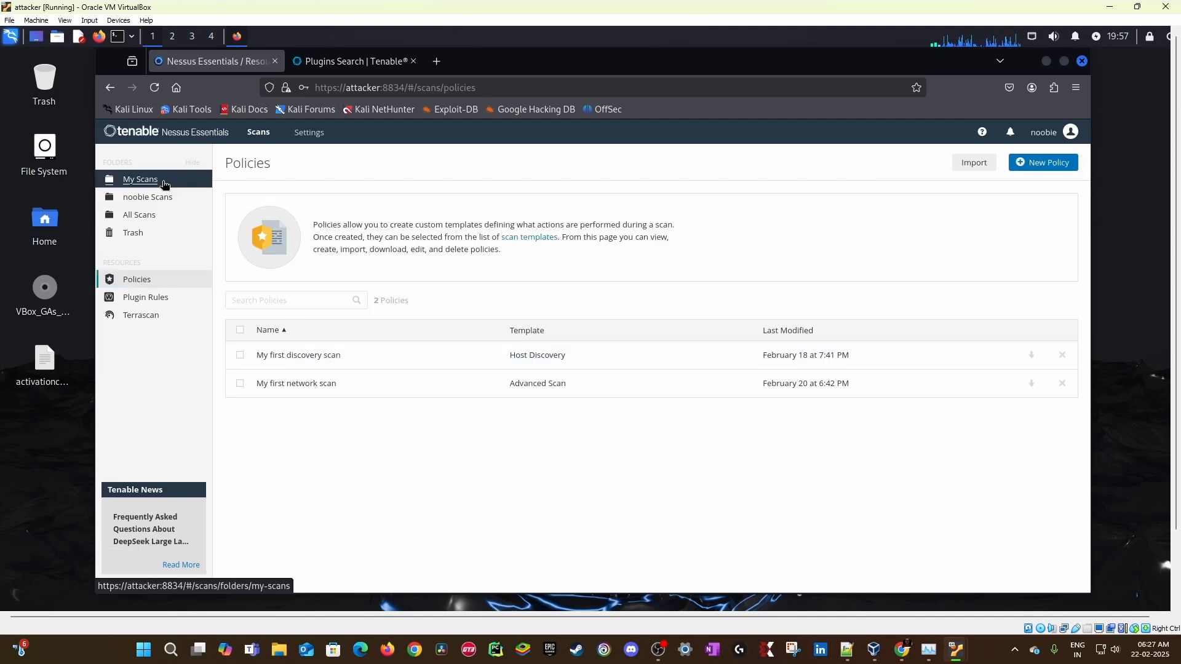
click(141, 179)
click(148, 197)
click(276, 307)
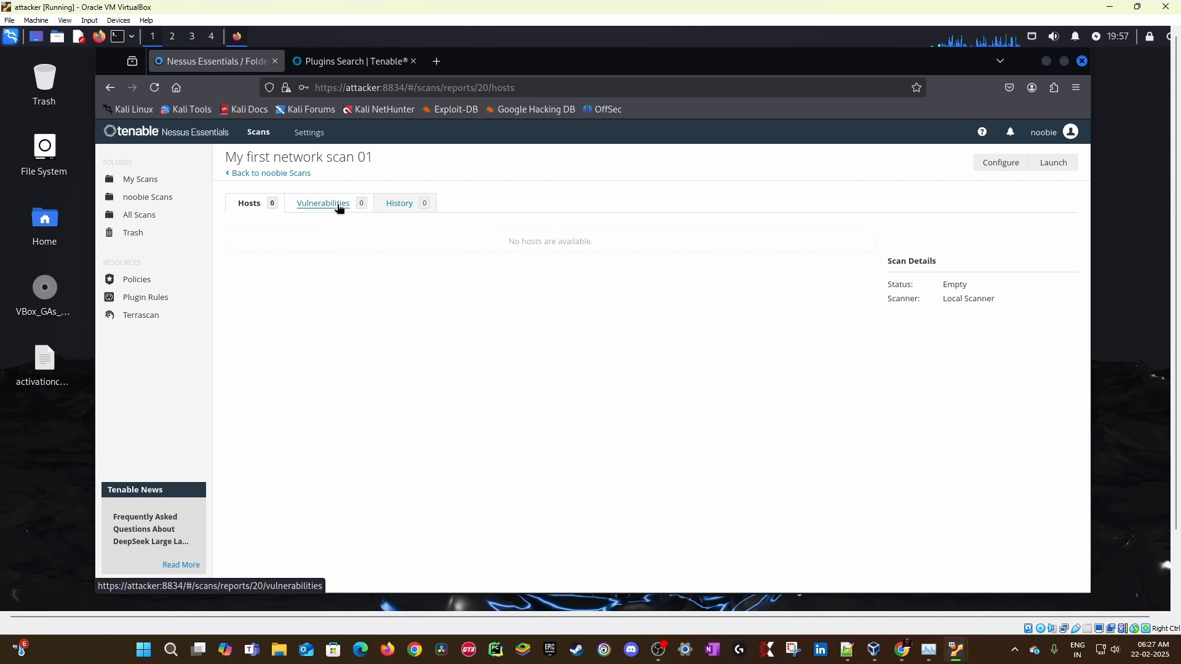
click(332, 206)
click(280, 212)
click(399, 203)
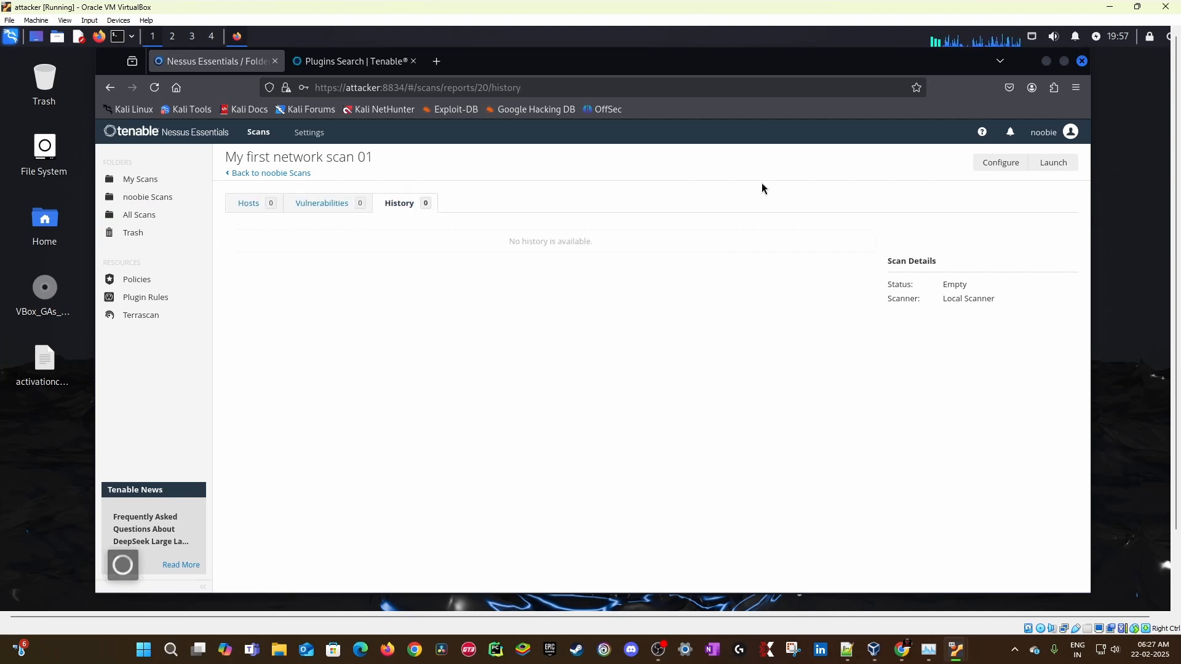
click(1002, 164)
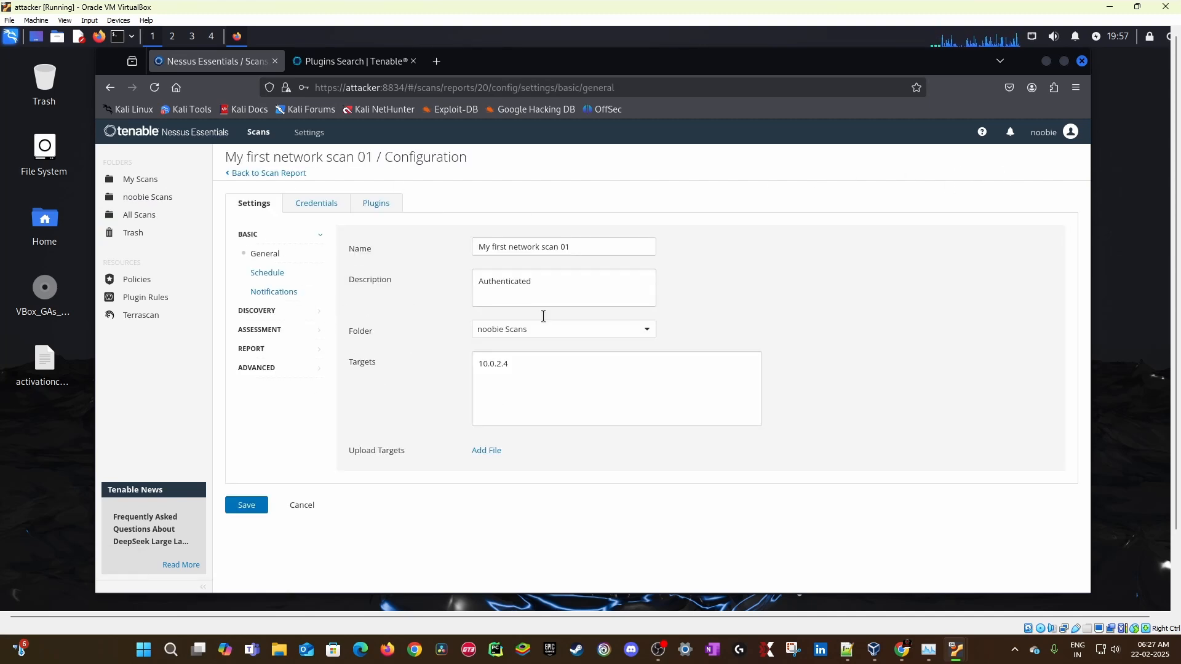
click(176, 278)
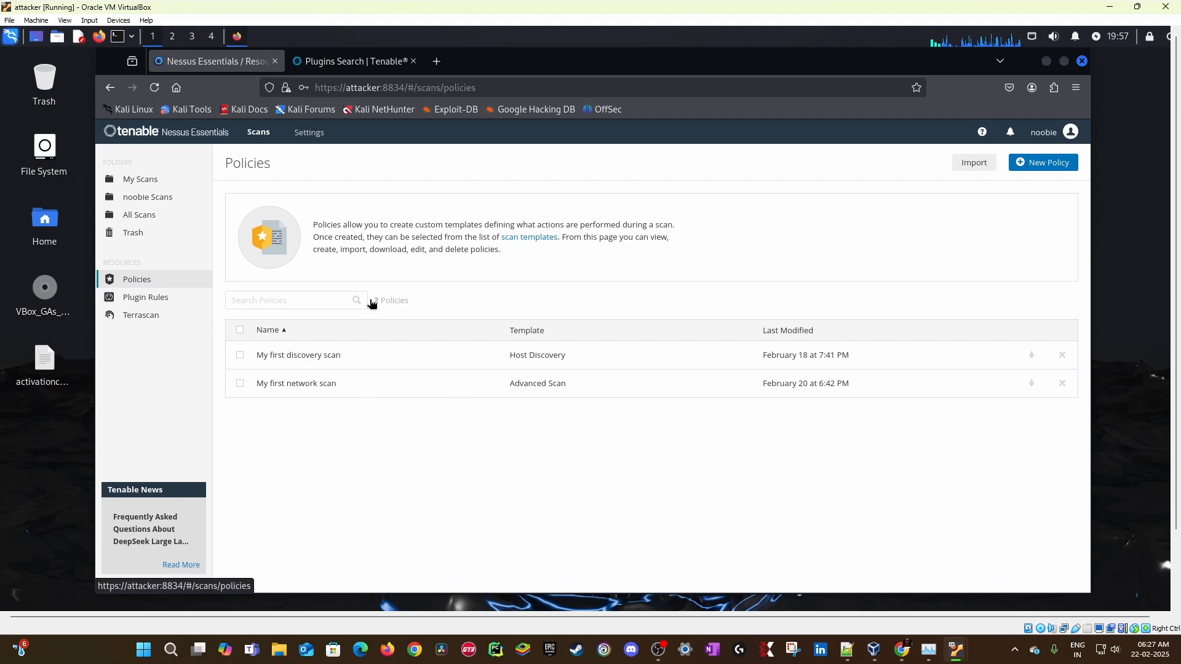
click(1026, 163)
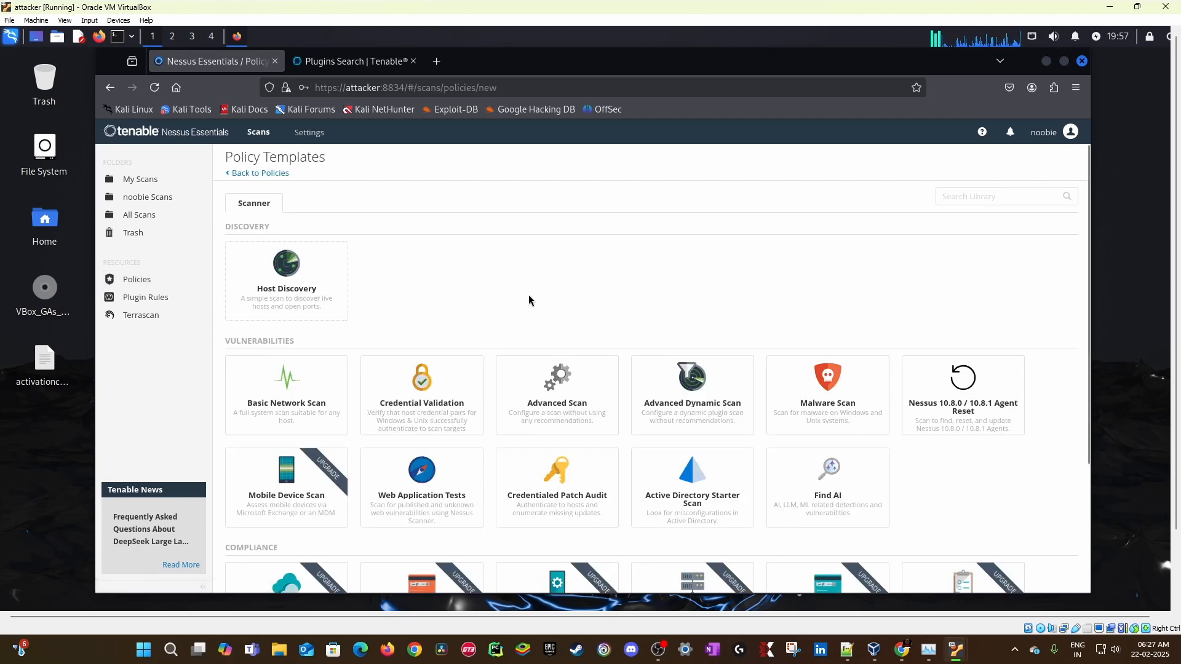
Step: Launch My first network scan 01 from the noobie Scans folder
click(145, 200)
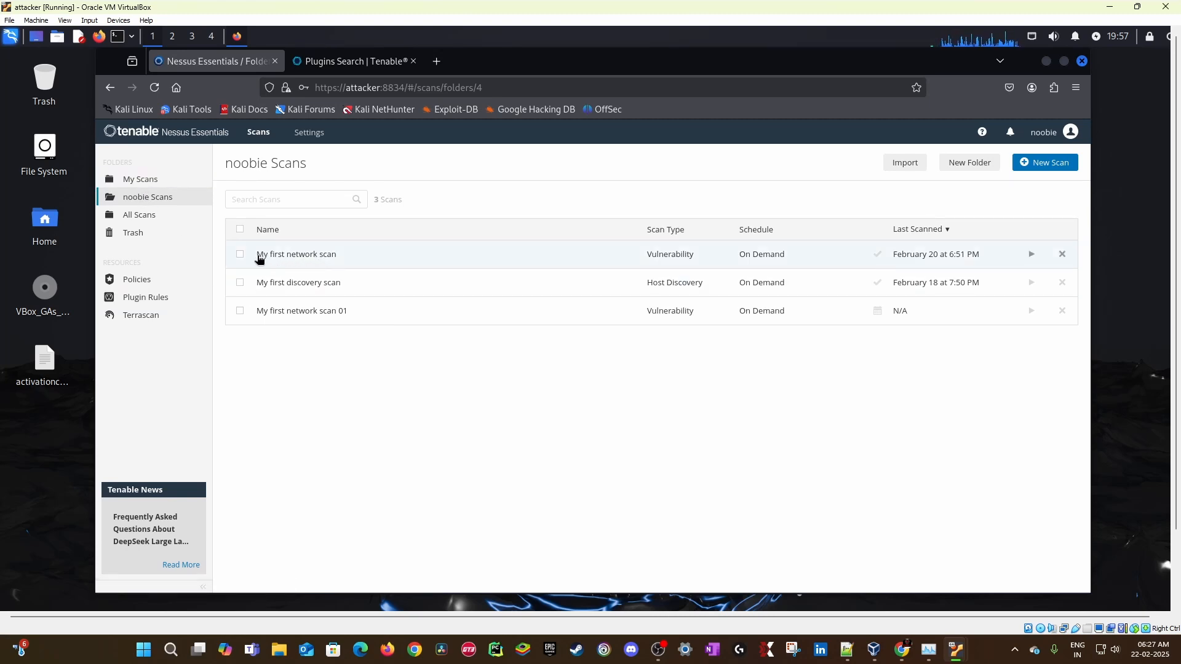
click(241, 312)
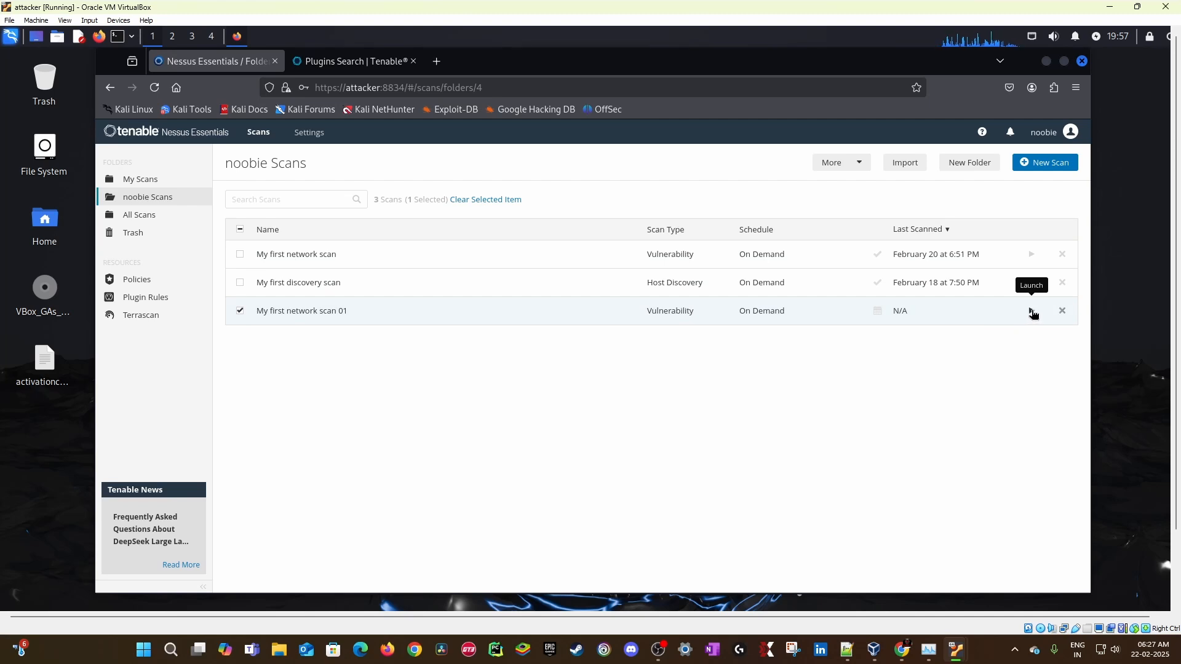
click(1032, 311)
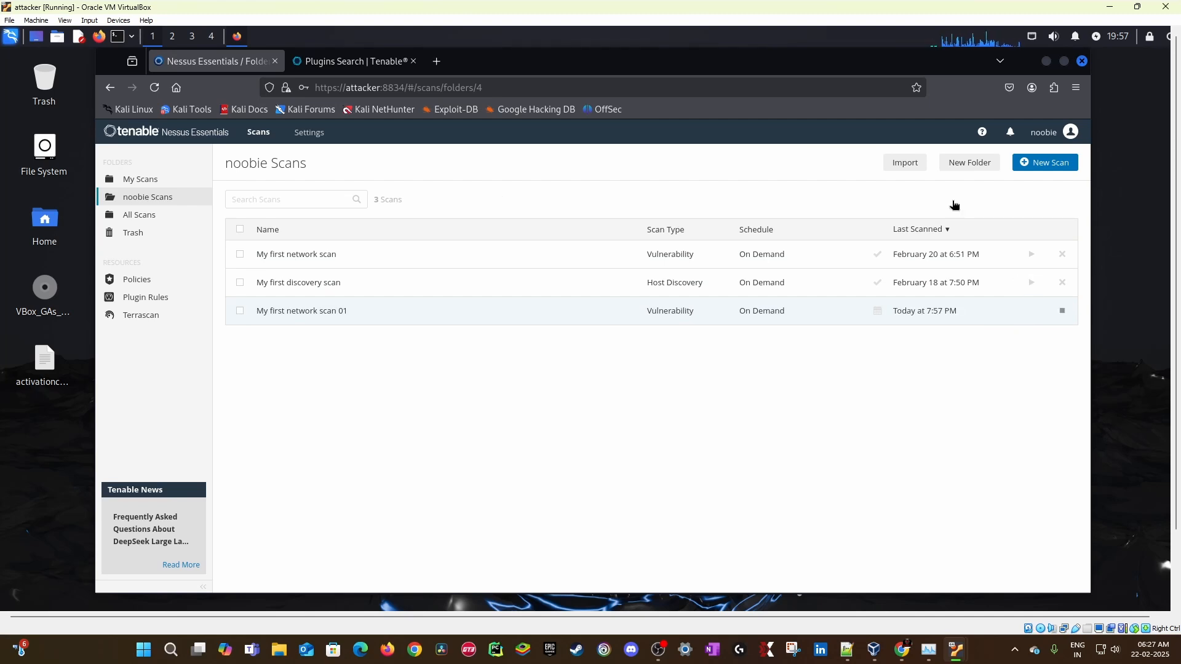
Step: Compare the new-policy templates with the scanner and user-defined templates for a new scan, and return to the policies list
drag(806, 69, 775, 66)
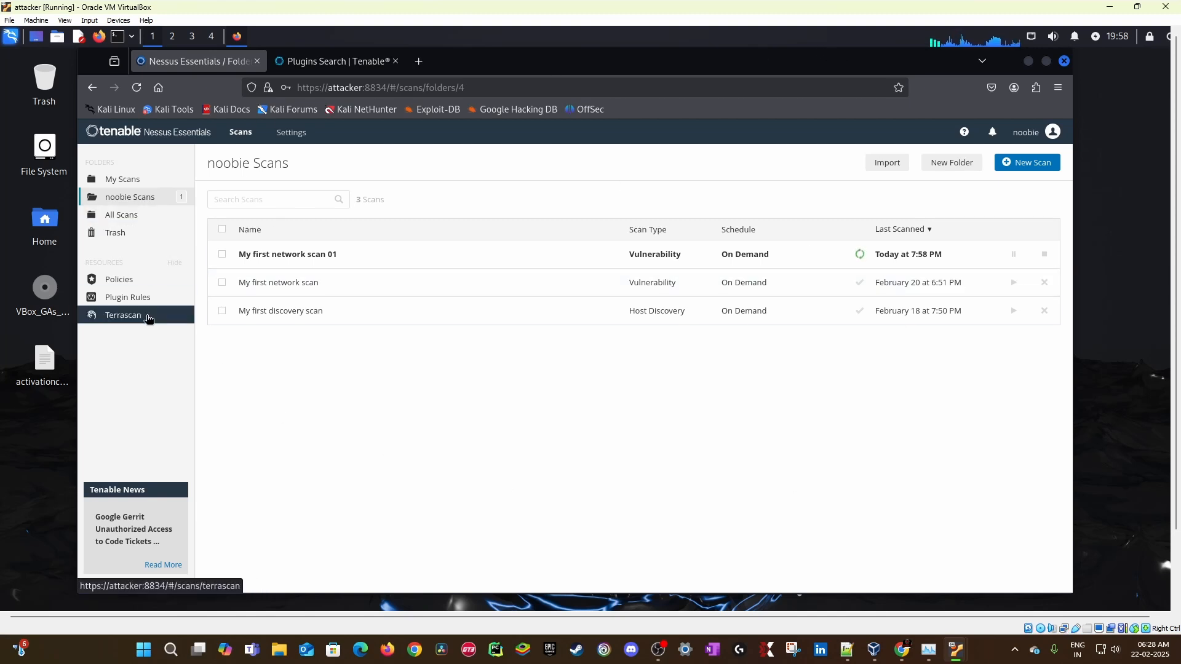
click(120, 279)
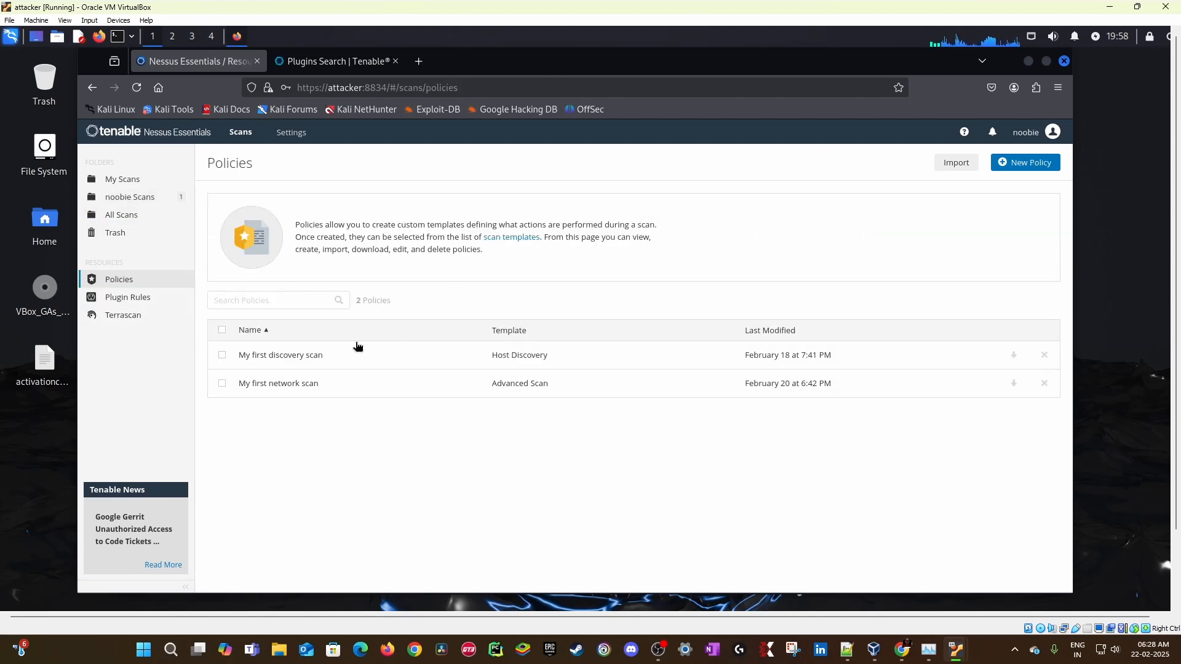
click(1043, 162)
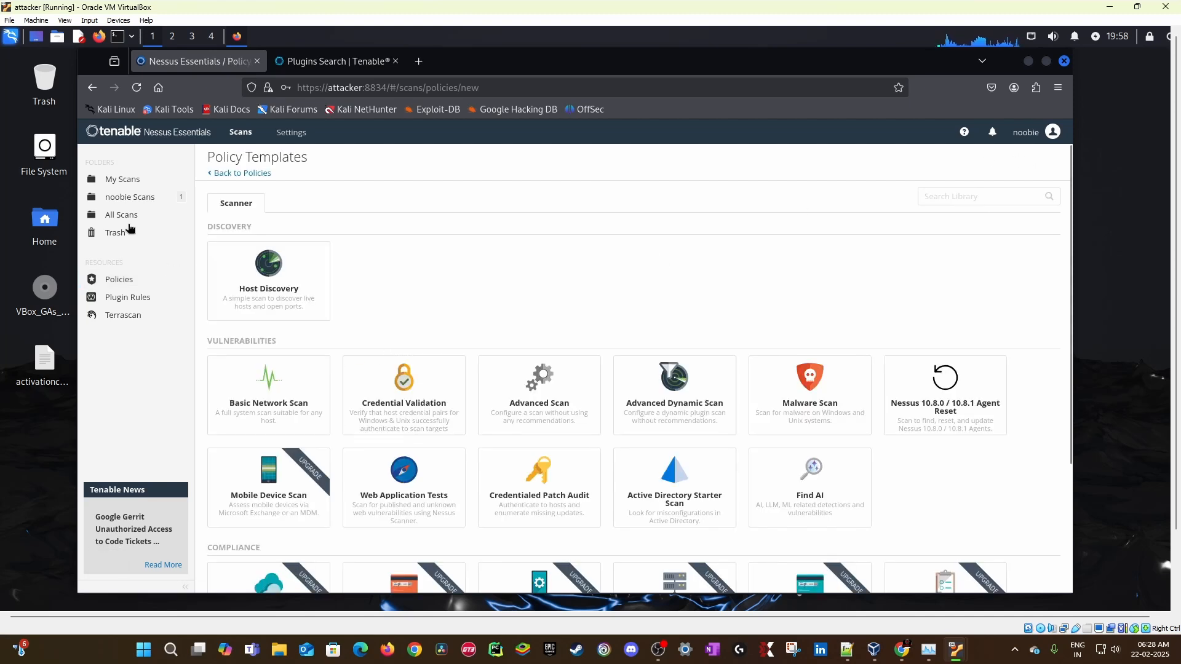
click(139, 201)
click(1044, 162)
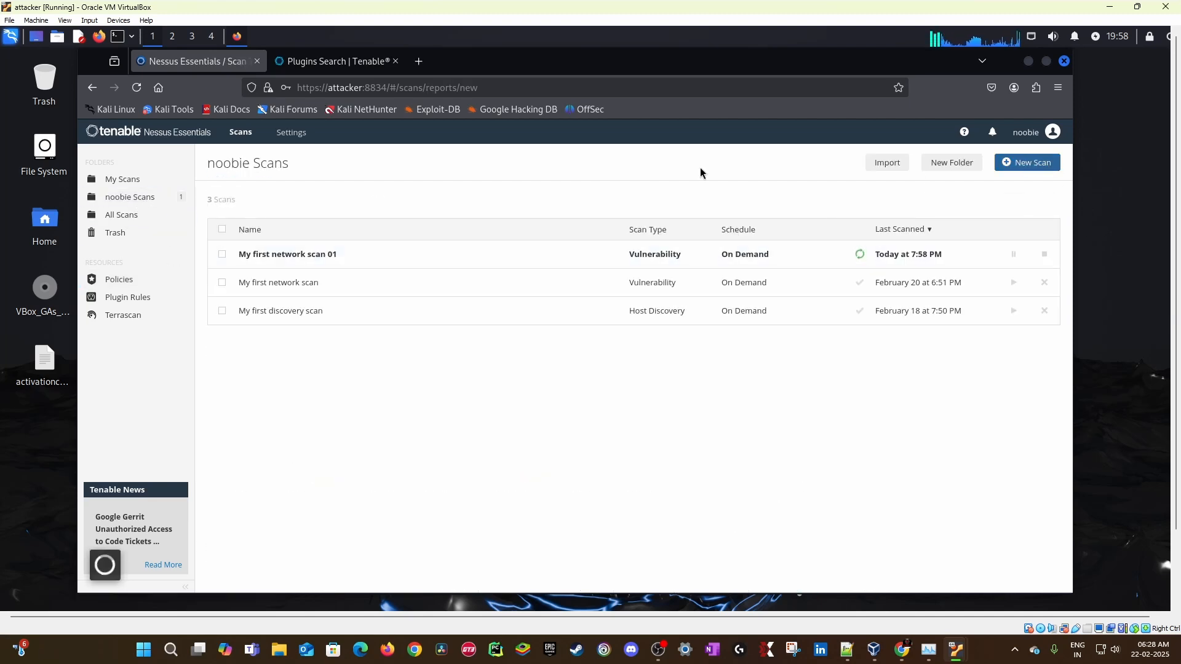
click(290, 210)
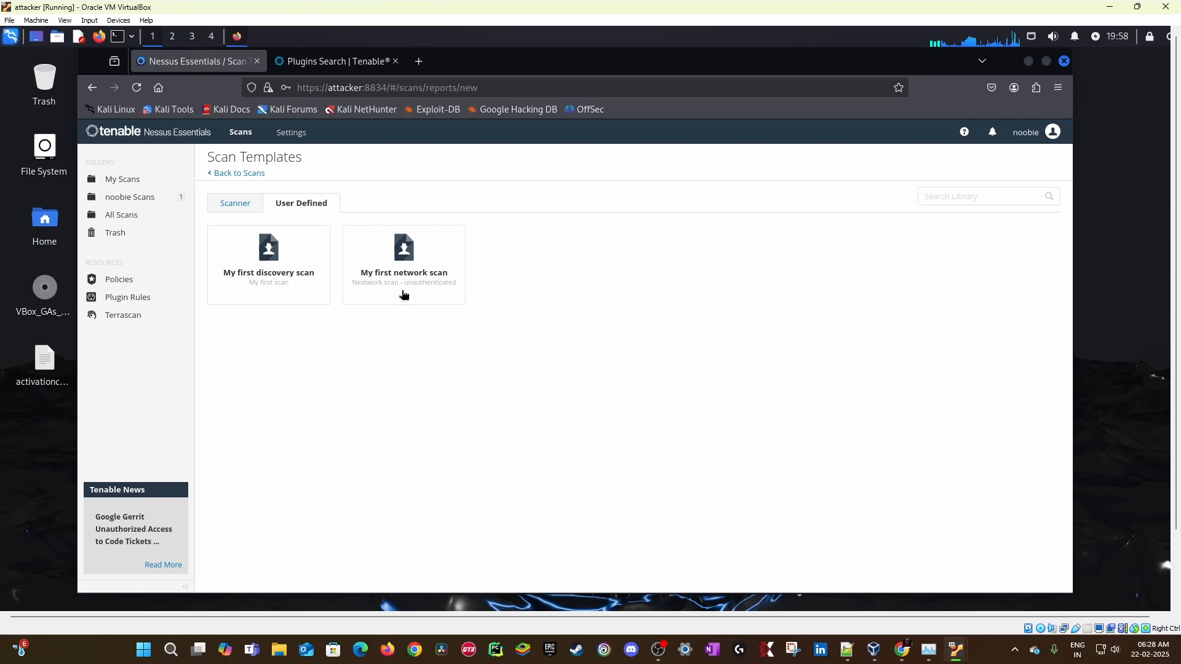
click(243, 208)
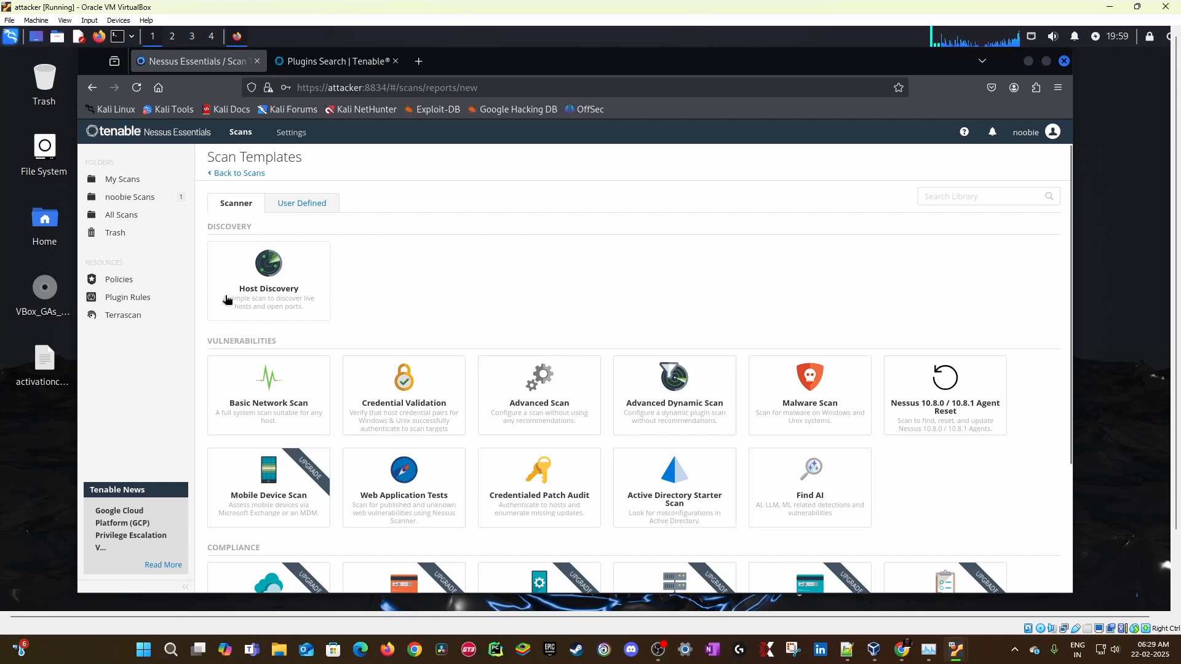
click(119, 279)
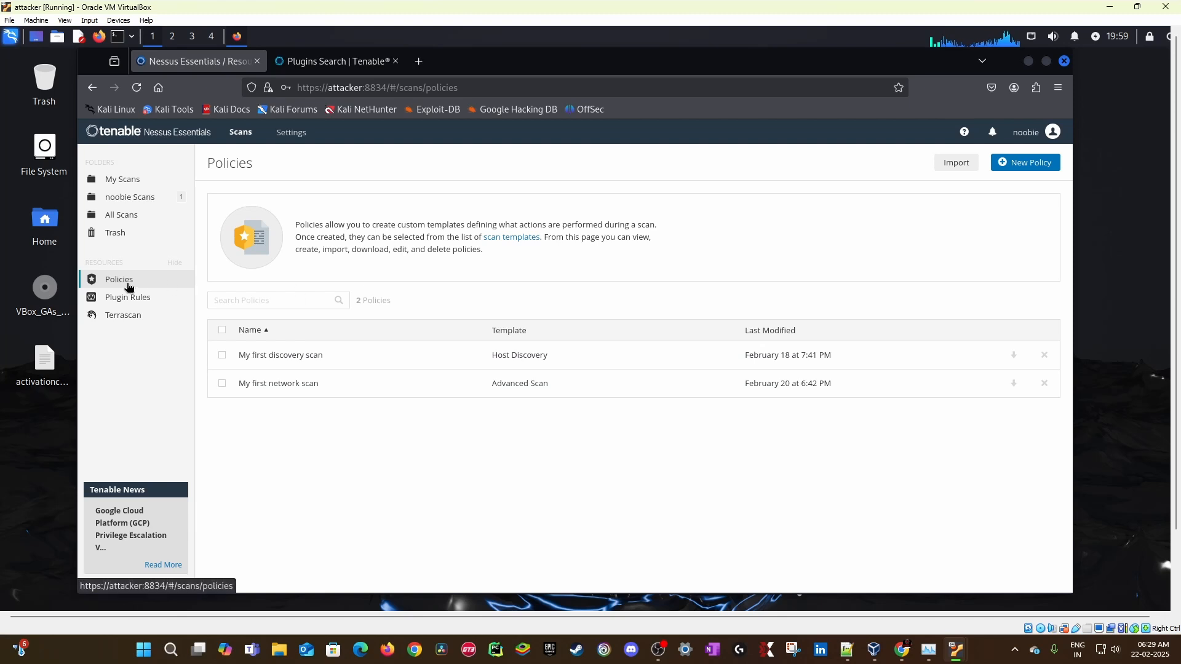
Step: View the templates available for a new policy and return to the noobie Scans folder
click(1018, 168)
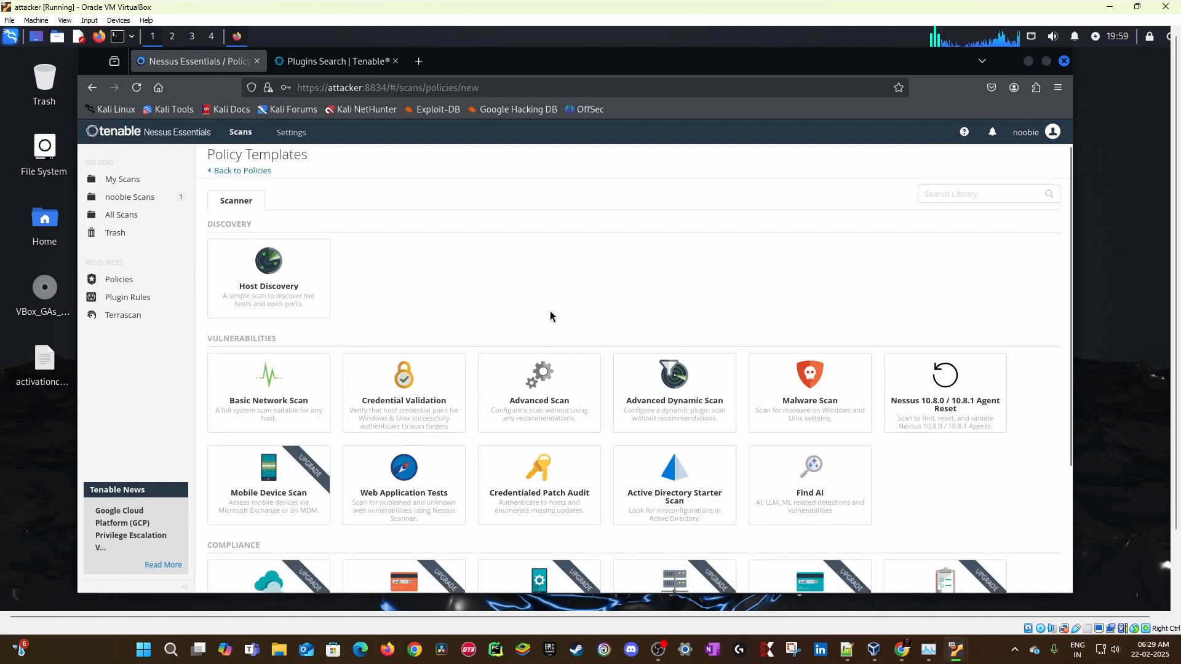
scroll(551, 316, down, 3)
scroll(554, 449, up, 3)
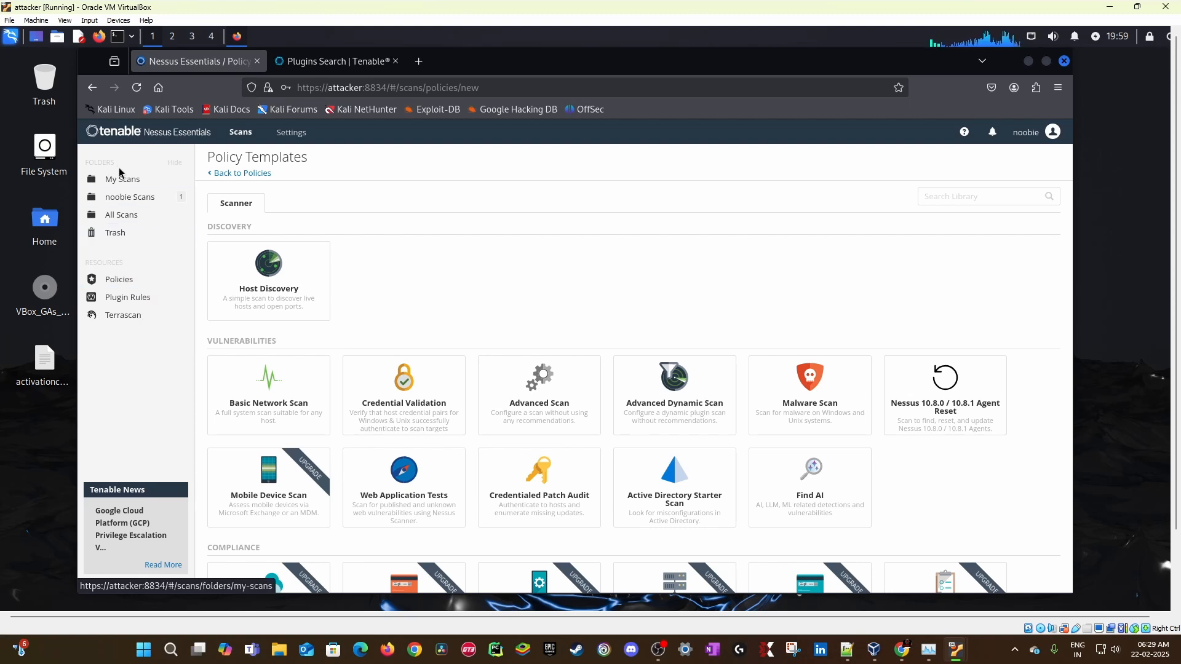
click(140, 197)
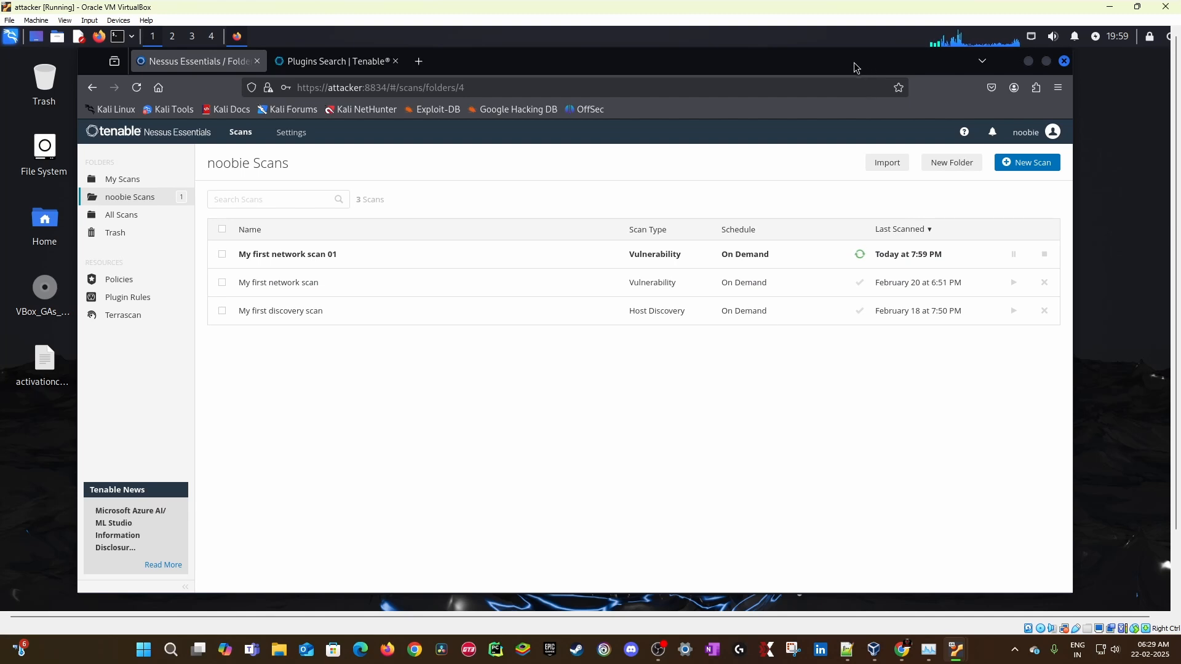
drag(857, 58, 890, 58)
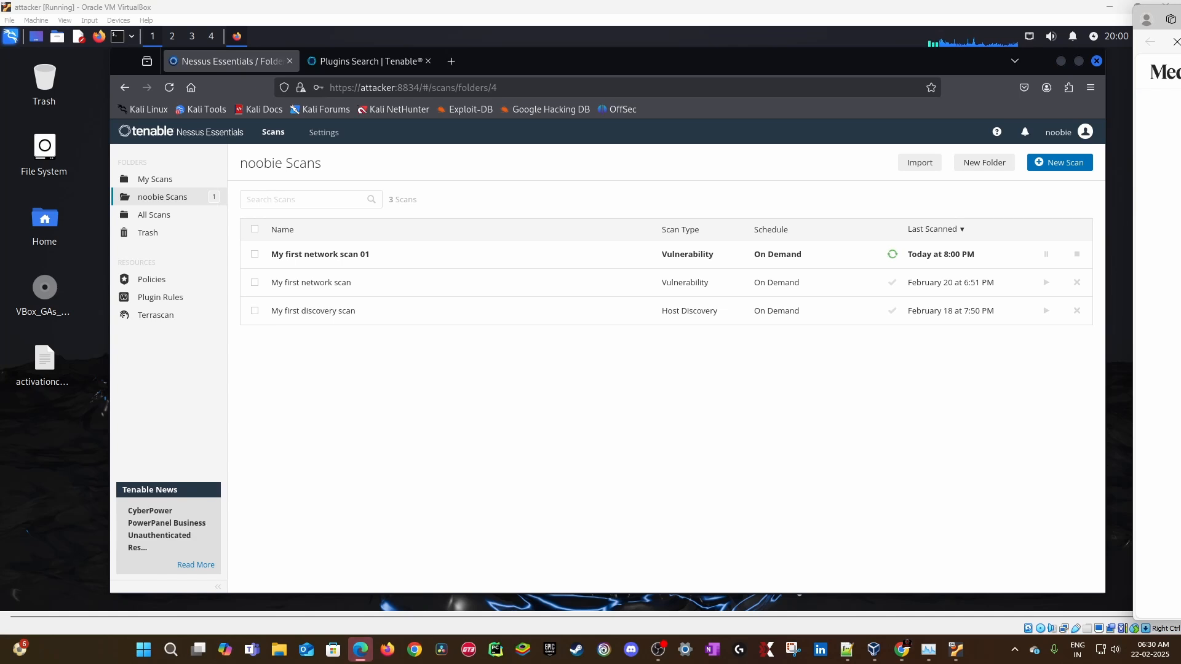
Step: Switch to the Edge window with the Medium blog, skim its Table — Of — Contents post, and return to the Nessus scan list
drag(1180, 19, 923, 121)
drag(1180, 121, 933, 2)
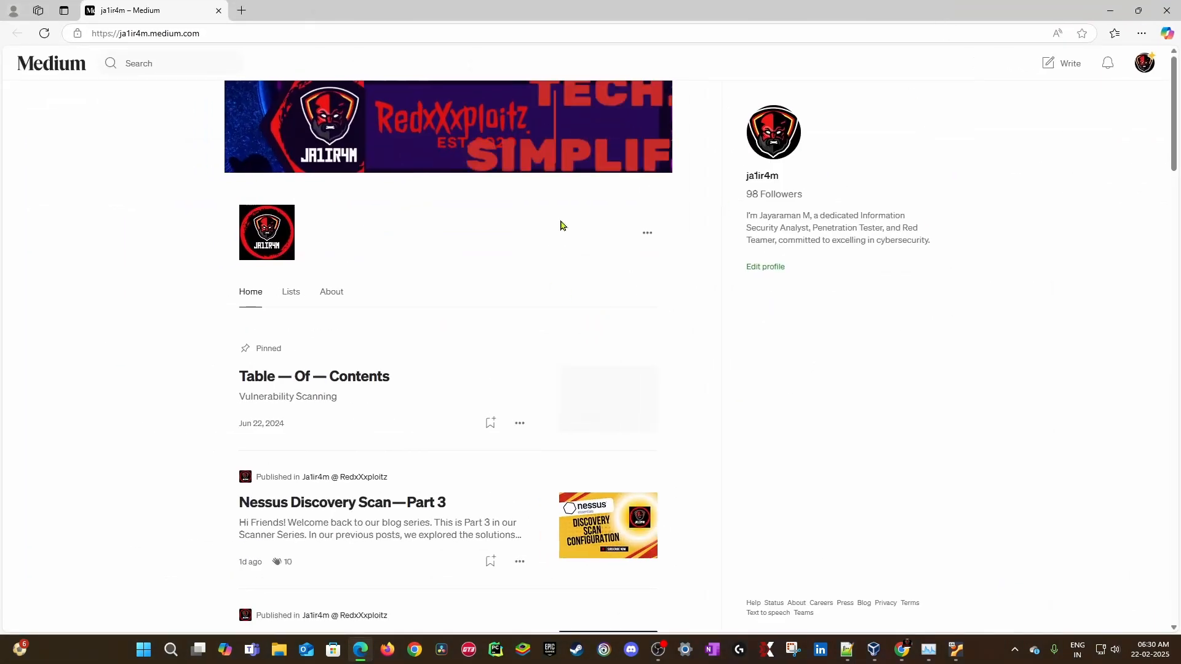
drag(796, 178, 725, 178)
click(617, 345)
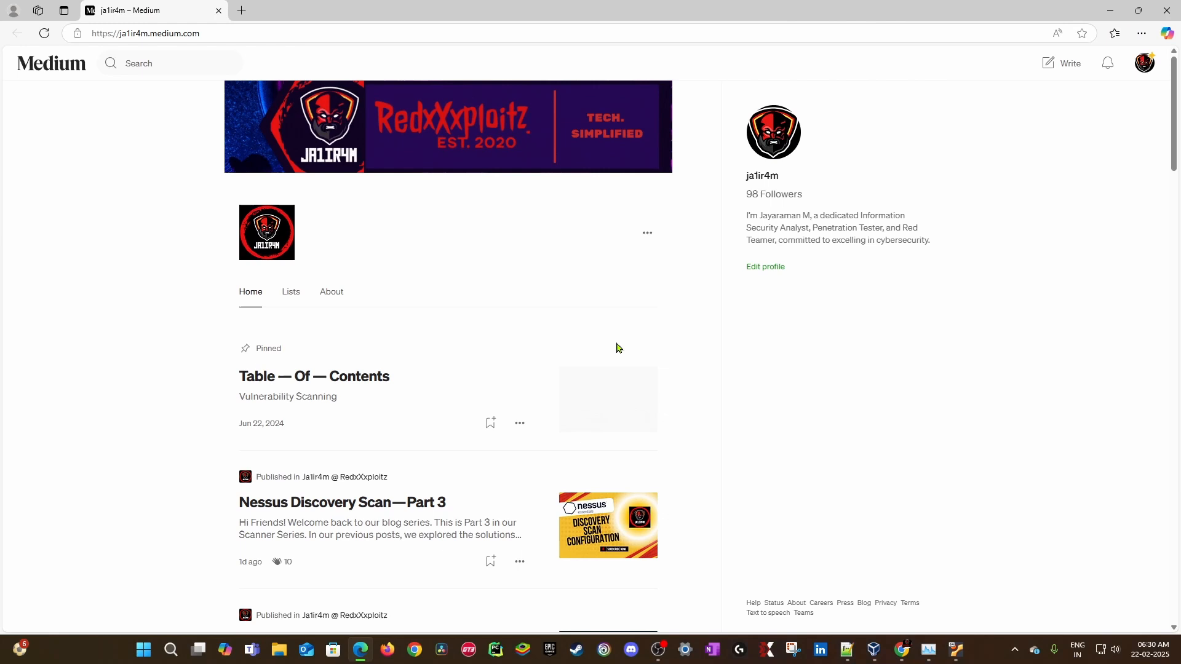
scroll(343, 330, down, 1)
click(350, 315)
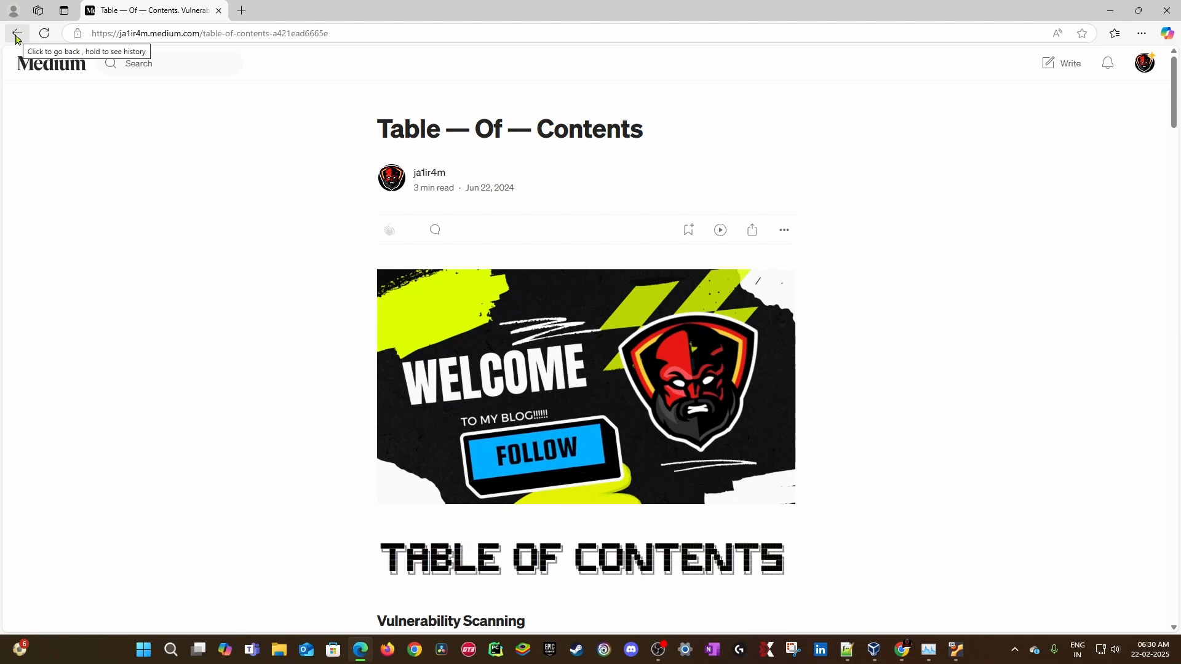
scroll(388, 324, down, 10)
scroll(387, 324, down, 20)
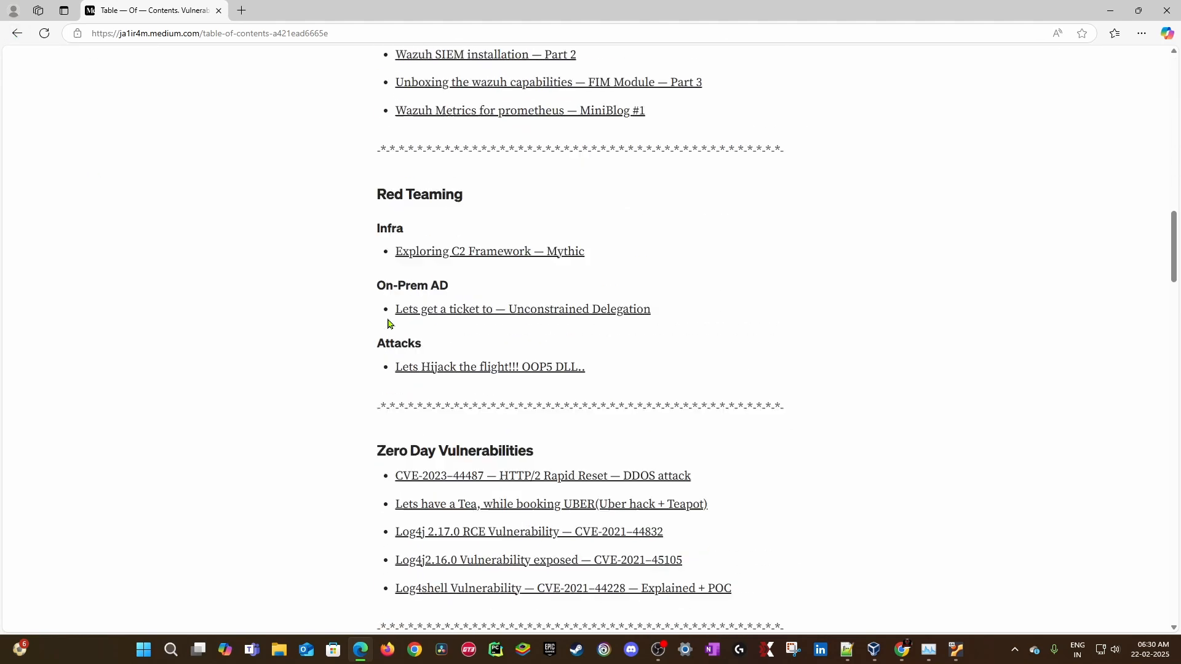
click(17, 39)
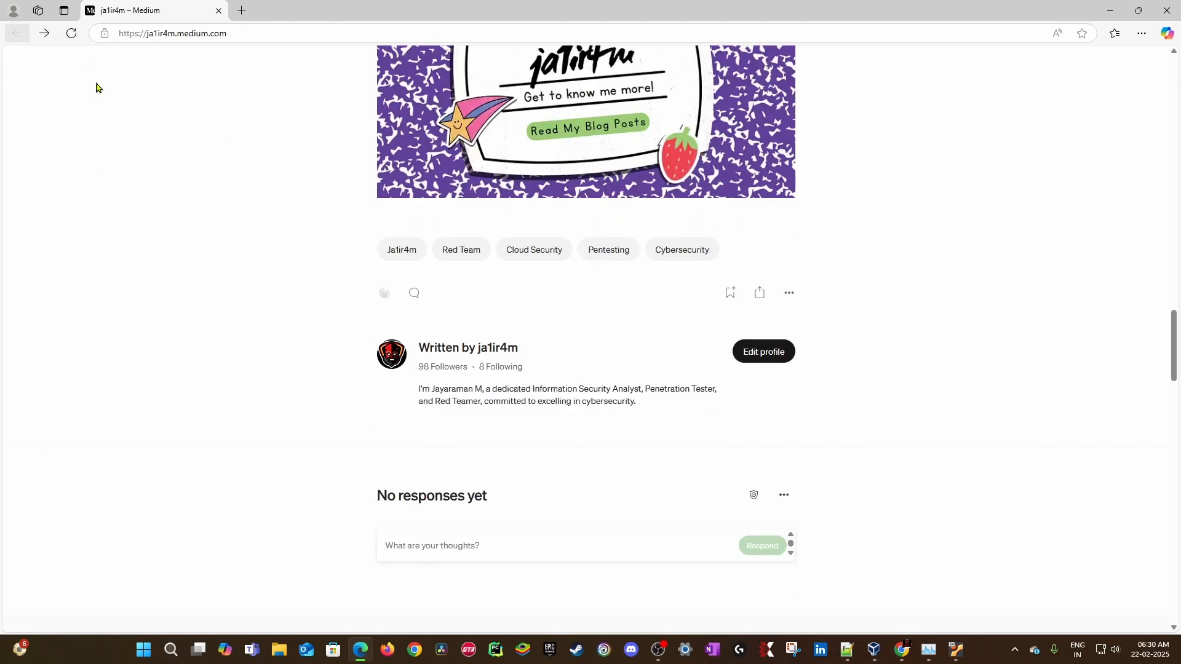
click(1102, 17)
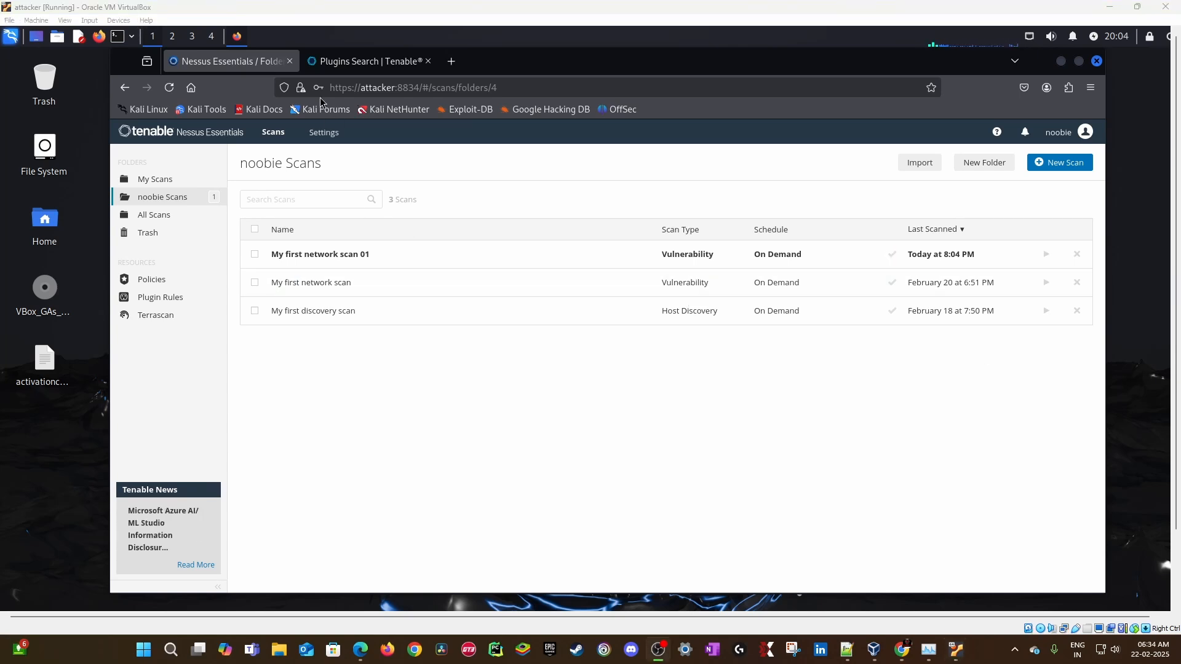
Step: Open the results of My first network scan 01 and examine the severity breakdown for host 10.0.2.4
click(511, 256)
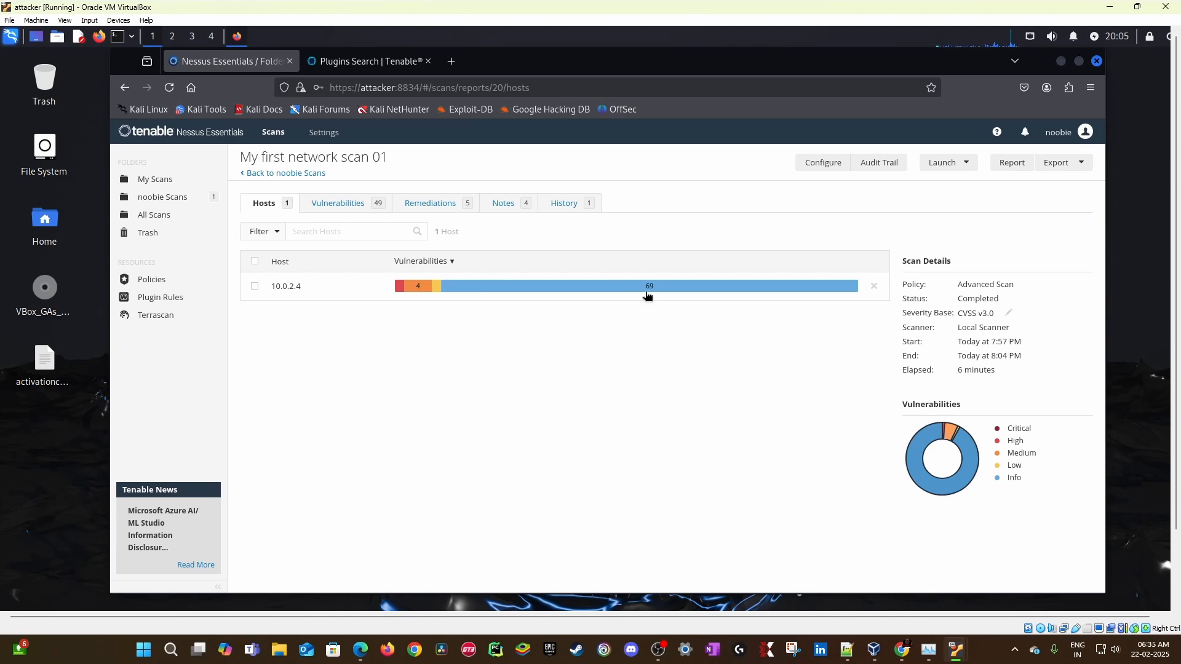
mouse_move(399, 292)
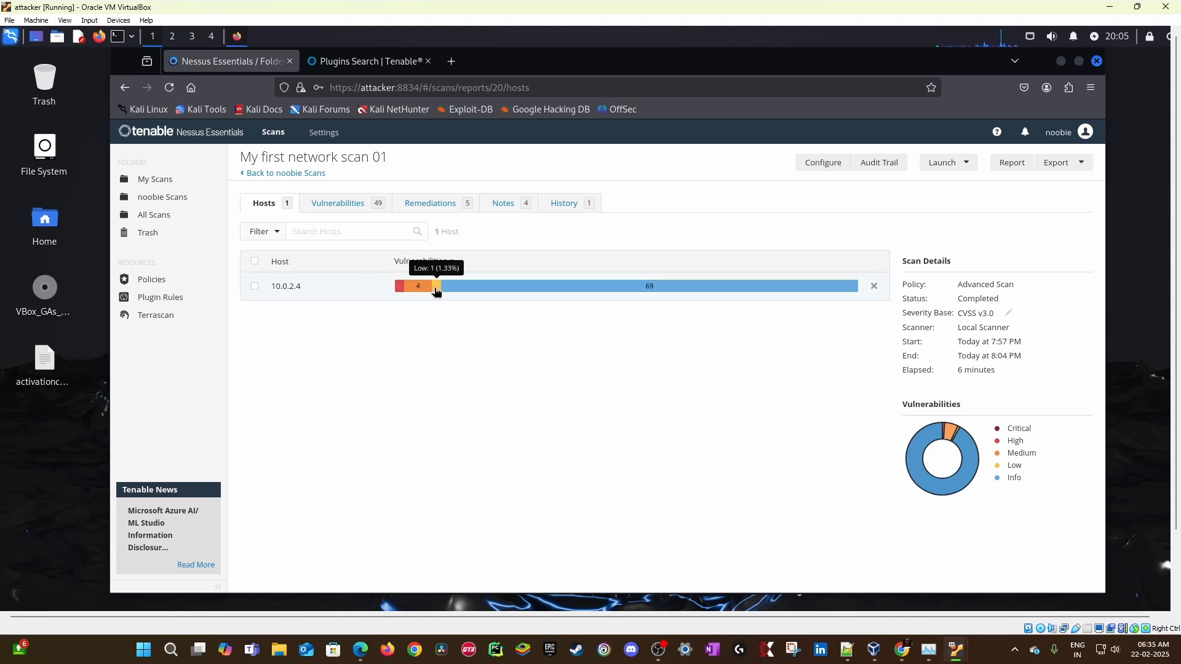
mouse_move(489, 291)
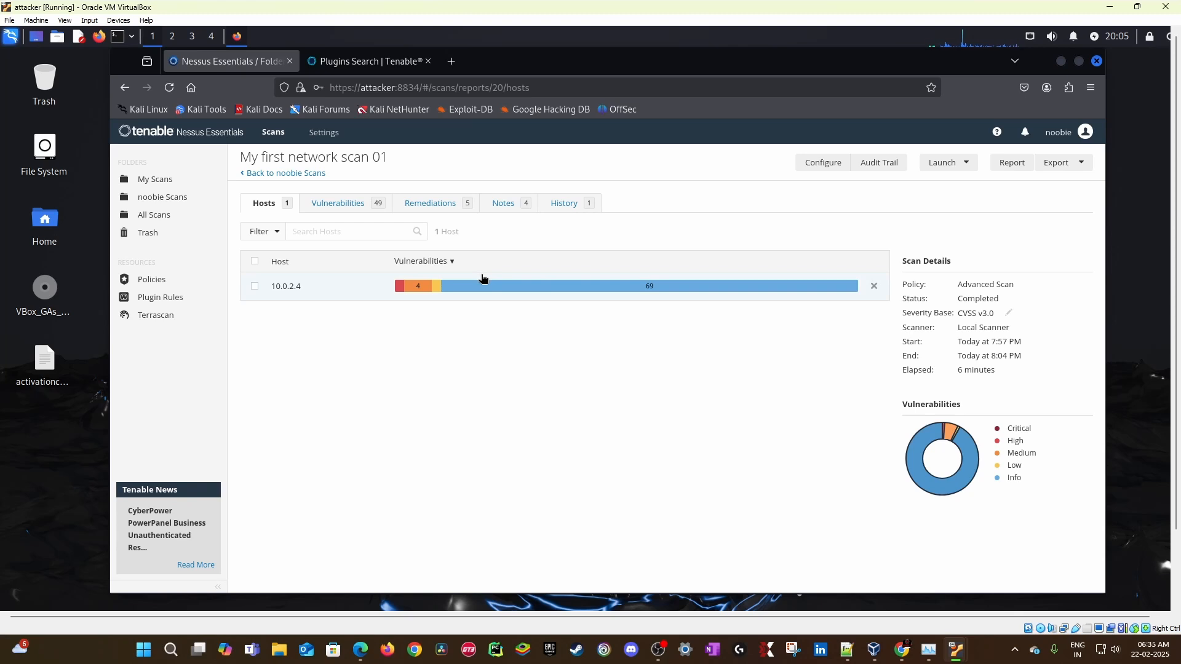
Step: Search the Tenable plugins site for "scan information" and select the ID of the Nessus Scan Information plugin
click(353, 65)
double_click(350, 299)
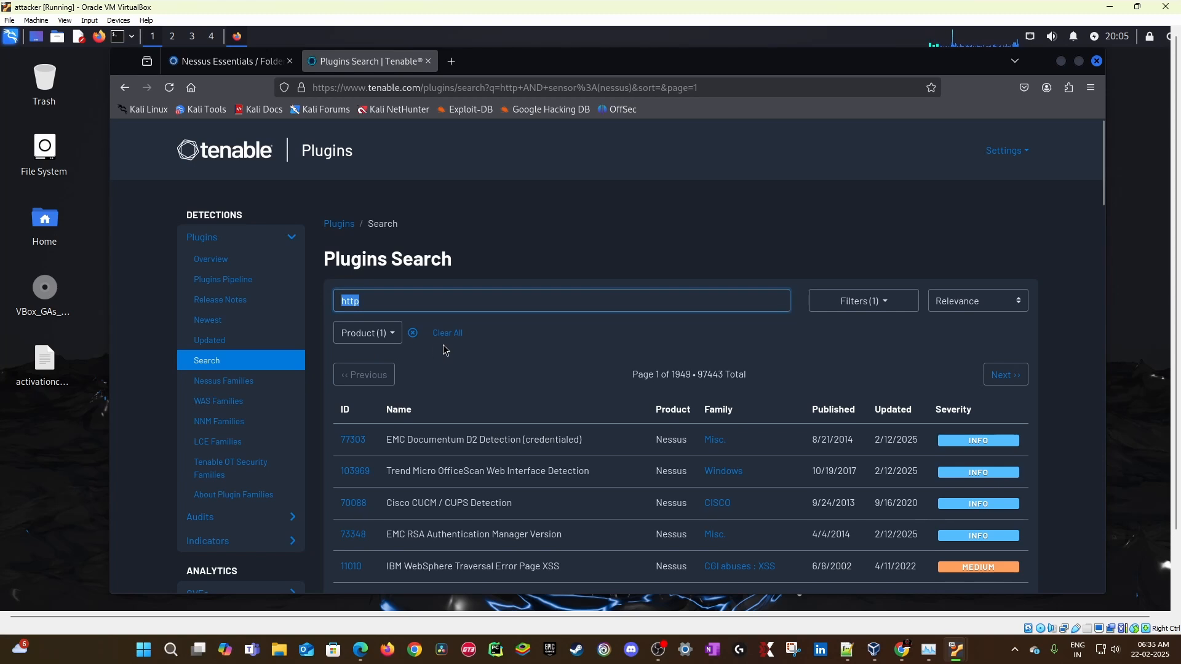
text(scan)
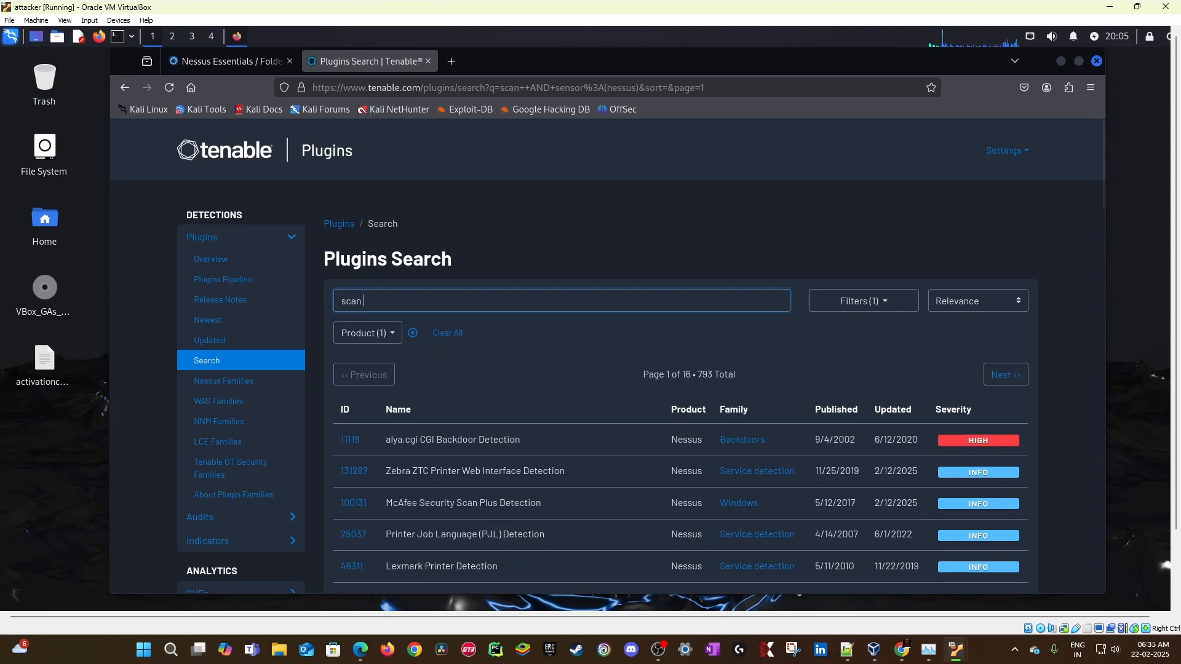
text( information)
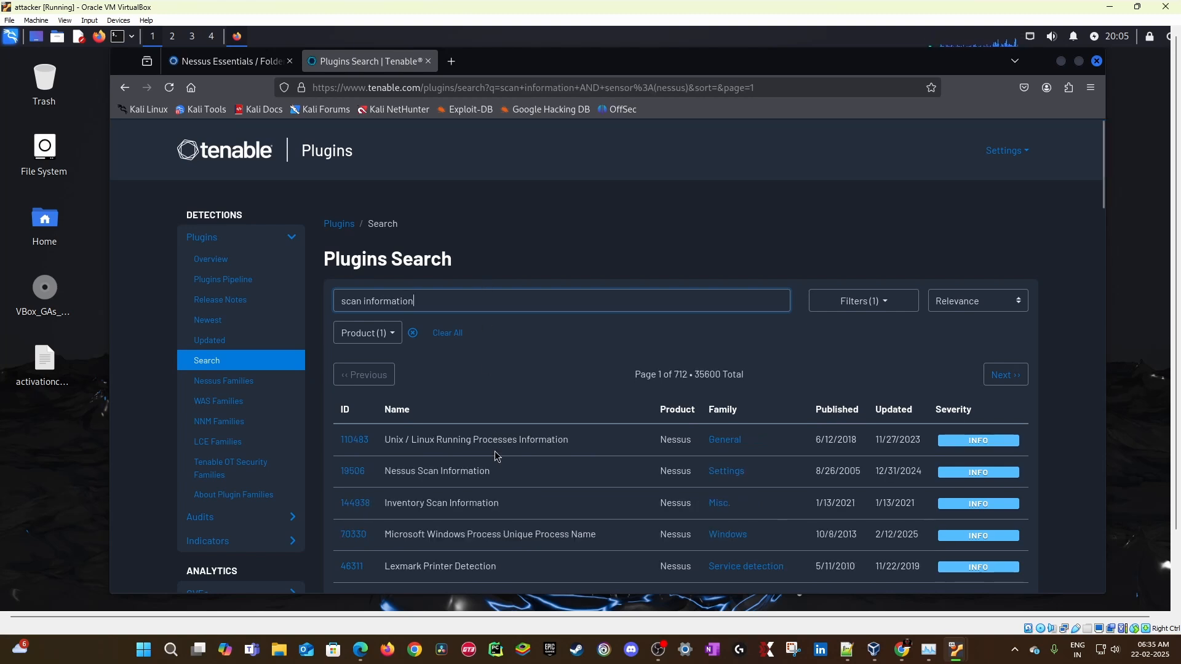
double_click(353, 471)
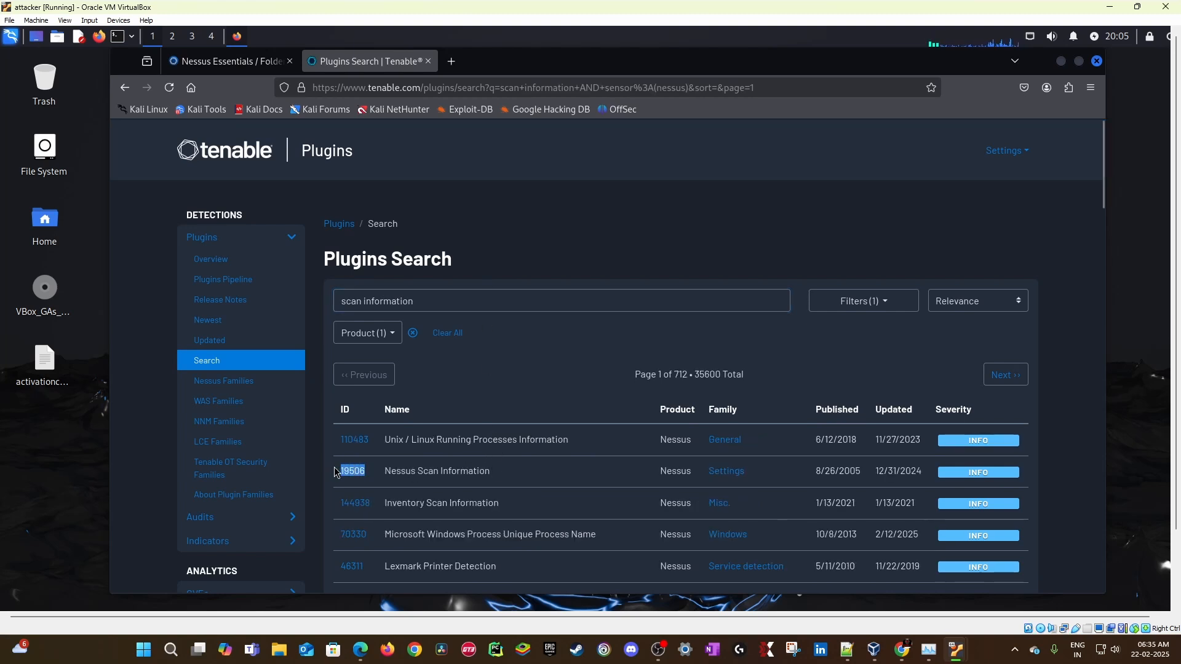
Step: Filter the vulnerabilities of My first network scan 01 to those whose Plugin ID is equal to 19506
click(227, 61)
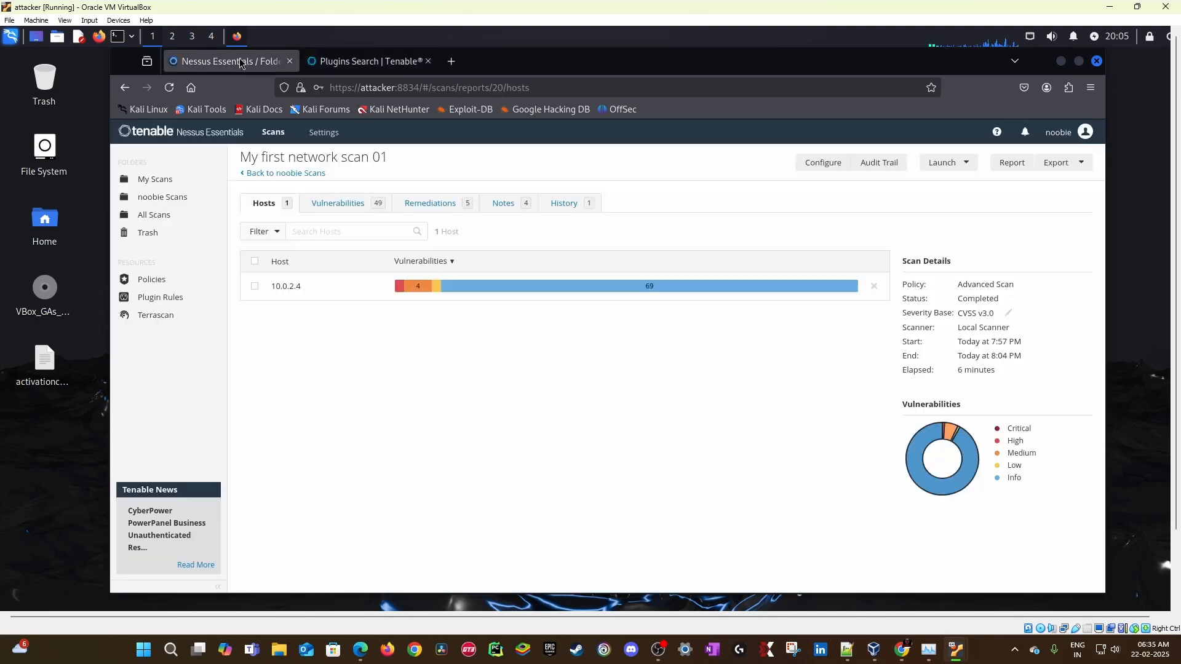
click(338, 204)
click(264, 232)
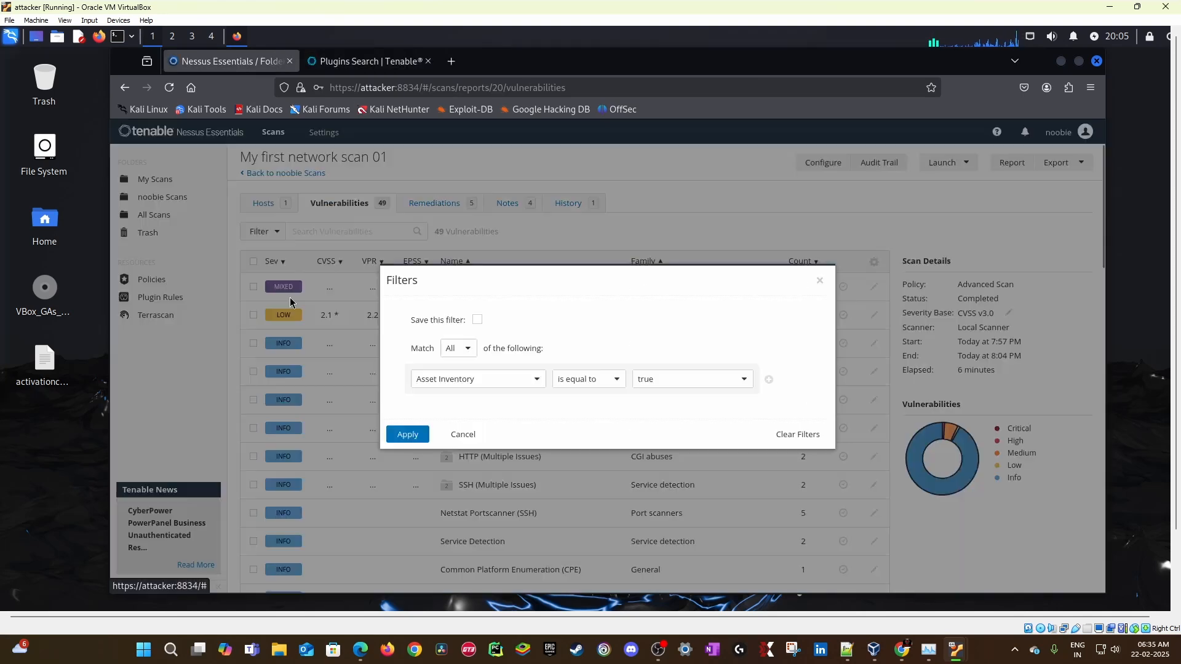
click(445, 380)
text(plugin)
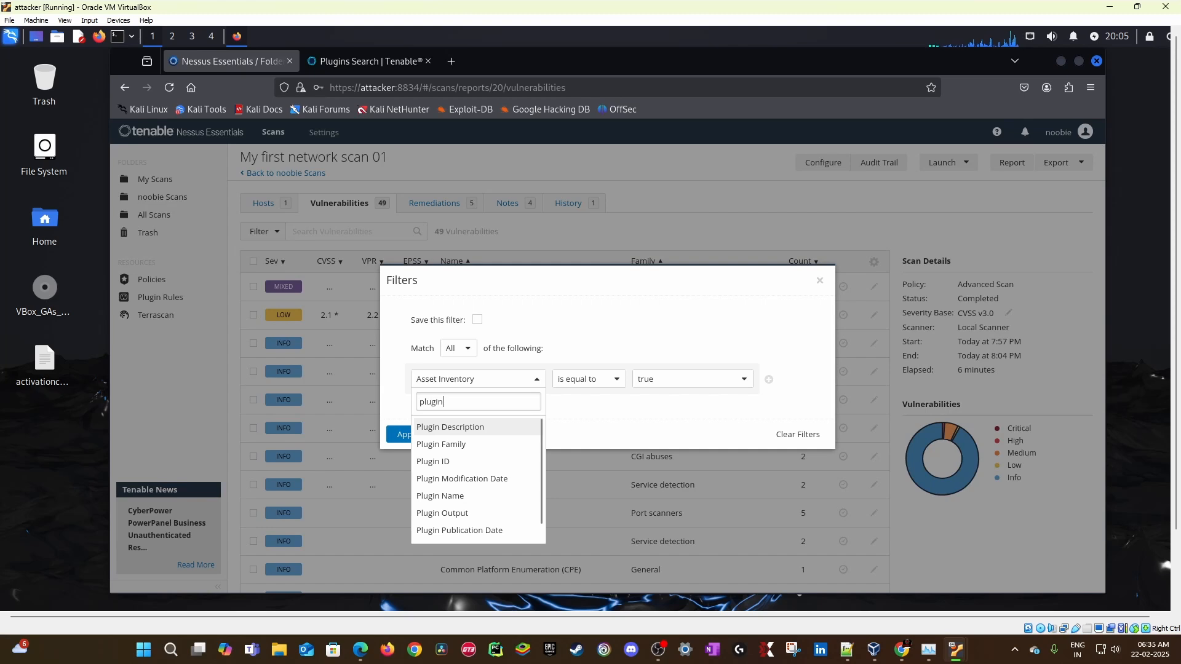
click(442, 461)
click(614, 380)
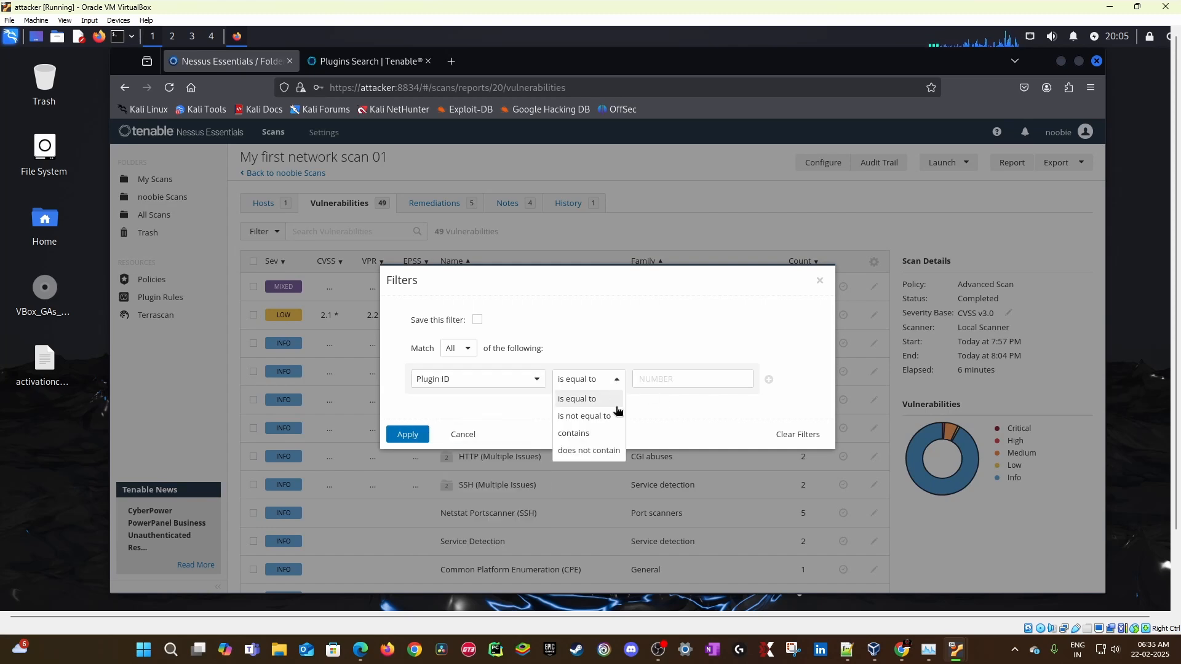
click(673, 382)
text(19506)
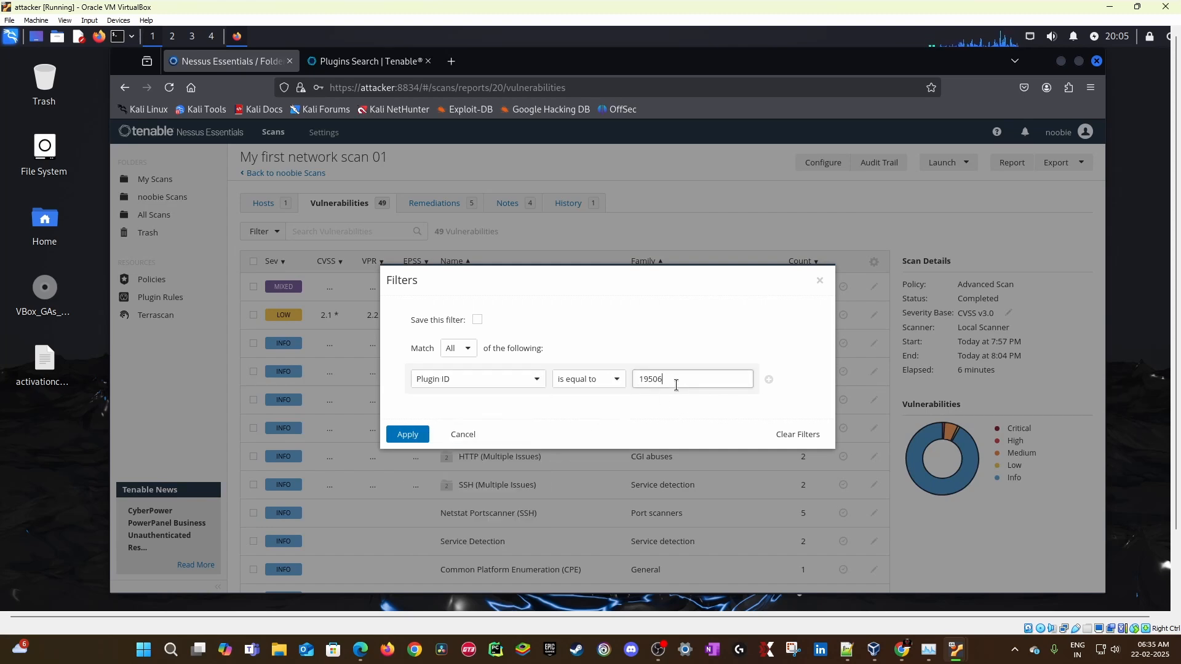
click(424, 437)
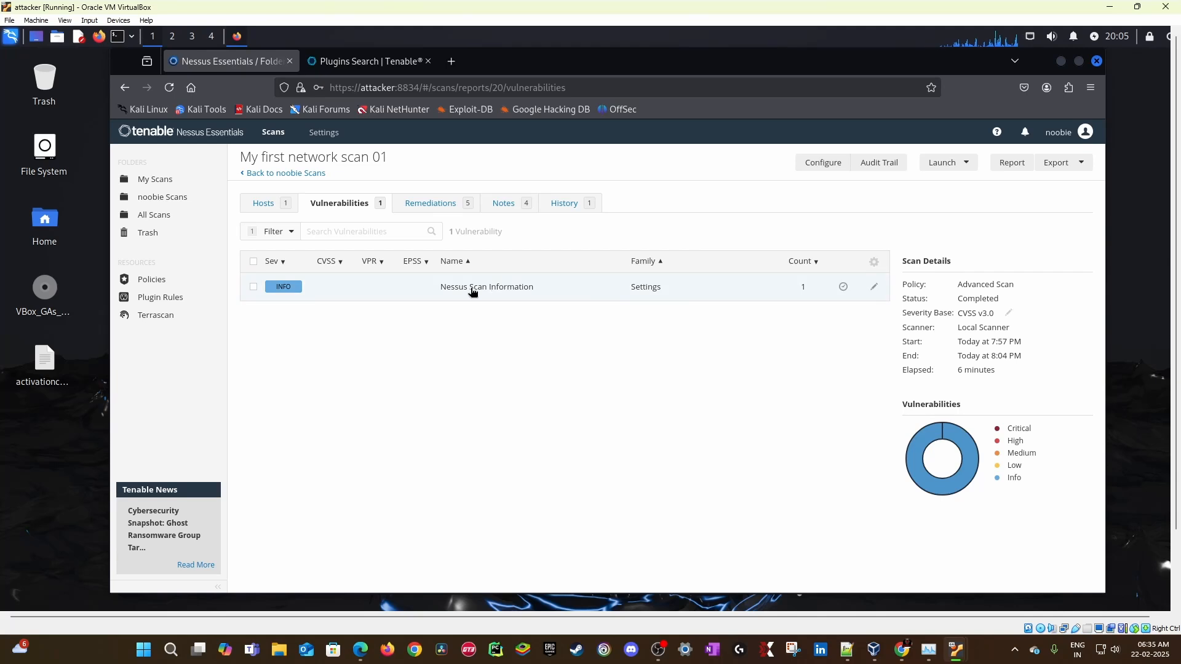
Step: Open the Nessus Scan Information finding, read its description and expand the full plugin output
click(472, 289)
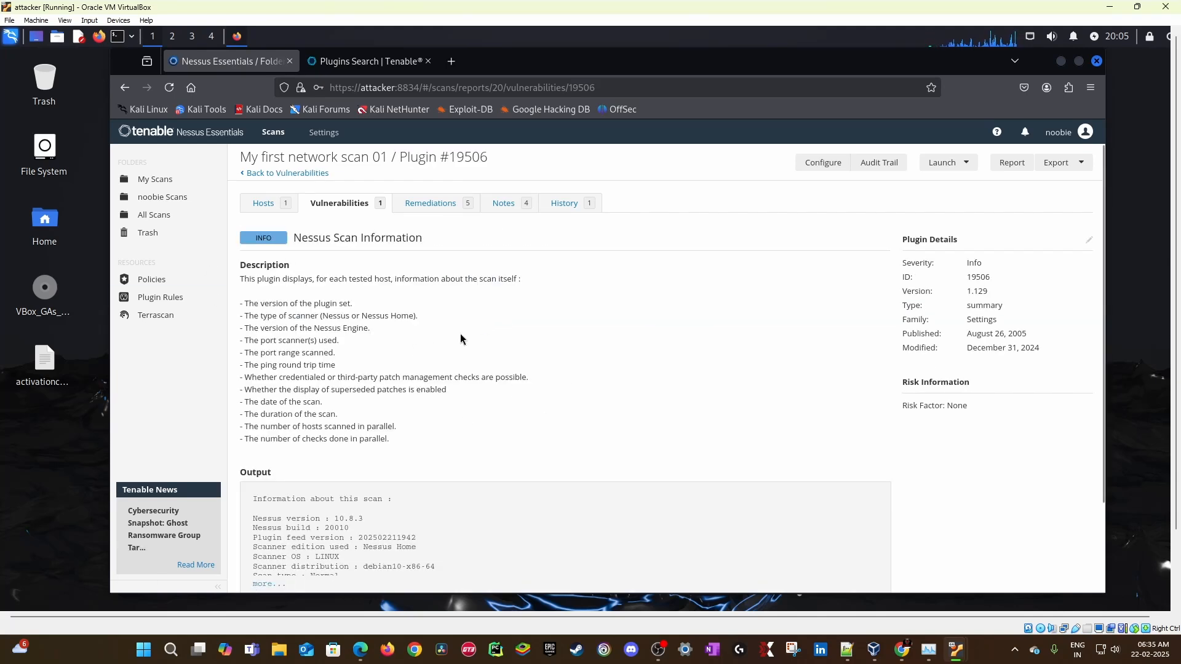
drag(298, 238, 431, 240)
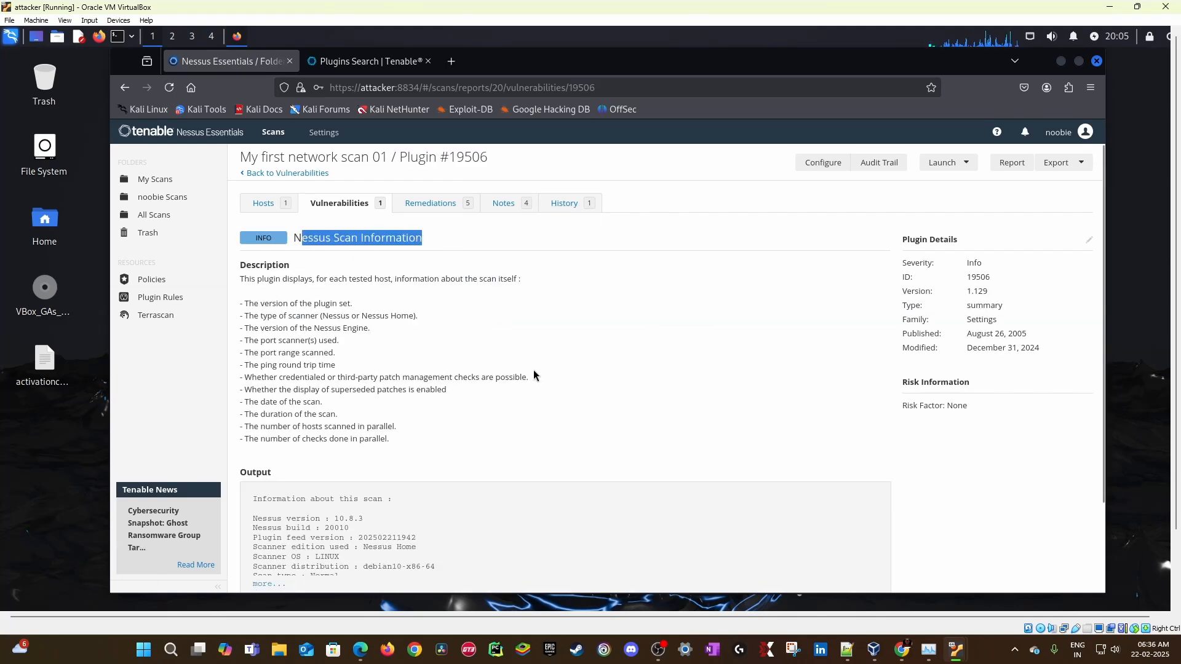
click(548, 363)
scroll(549, 368, down, 2)
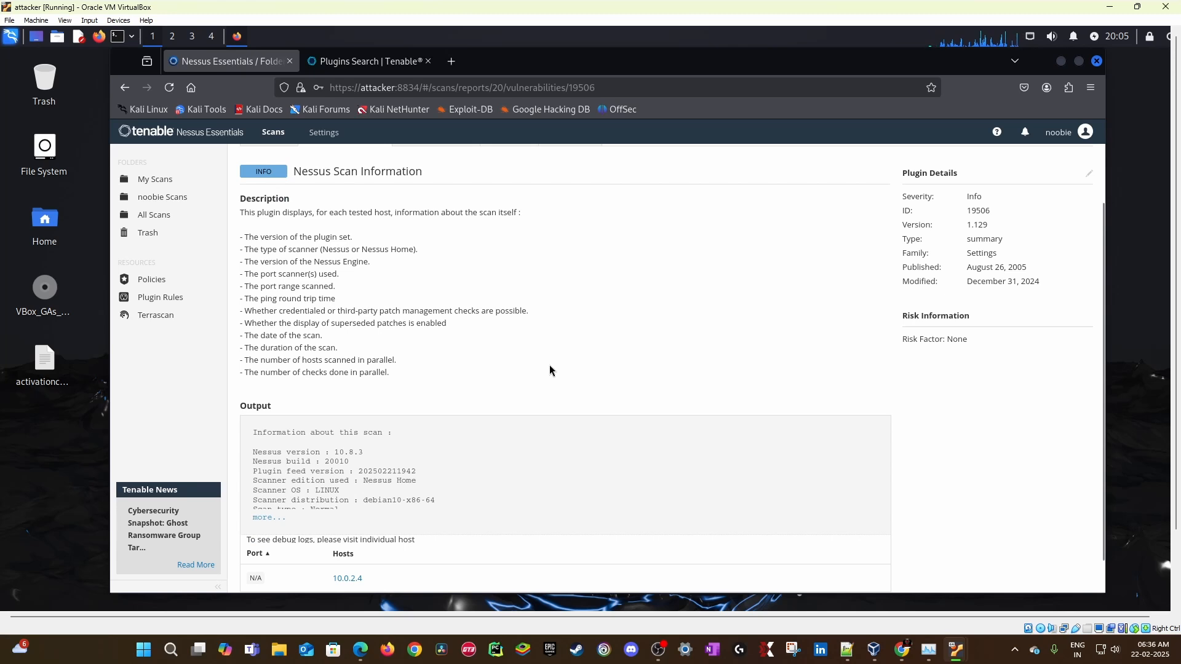
scroll(550, 367, down, 1)
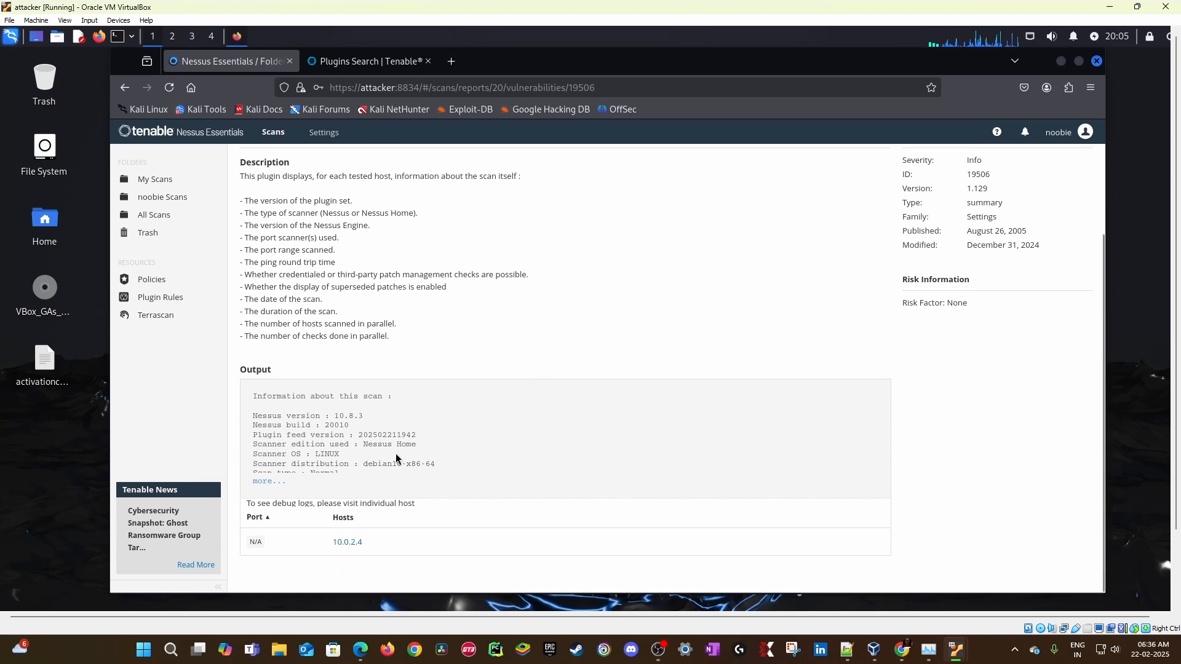
click(270, 481)
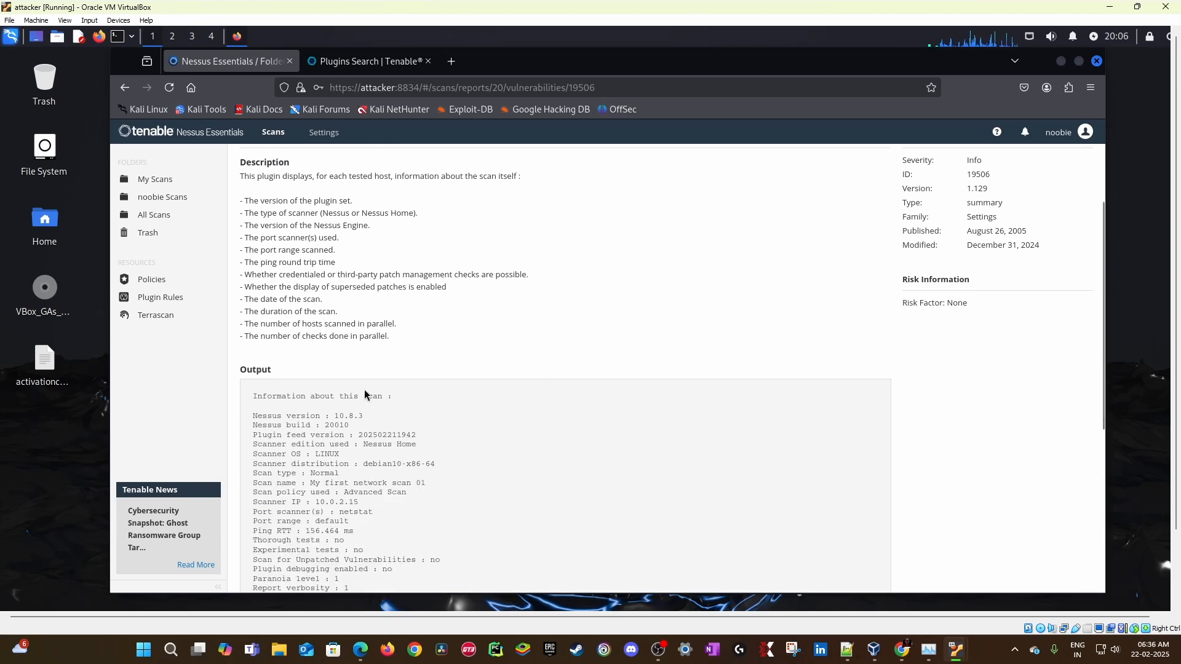
Step: Examine the general scan details in the plugin output, including the Nessus version, scan name and scan policy used
drag(263, 398, 380, 569)
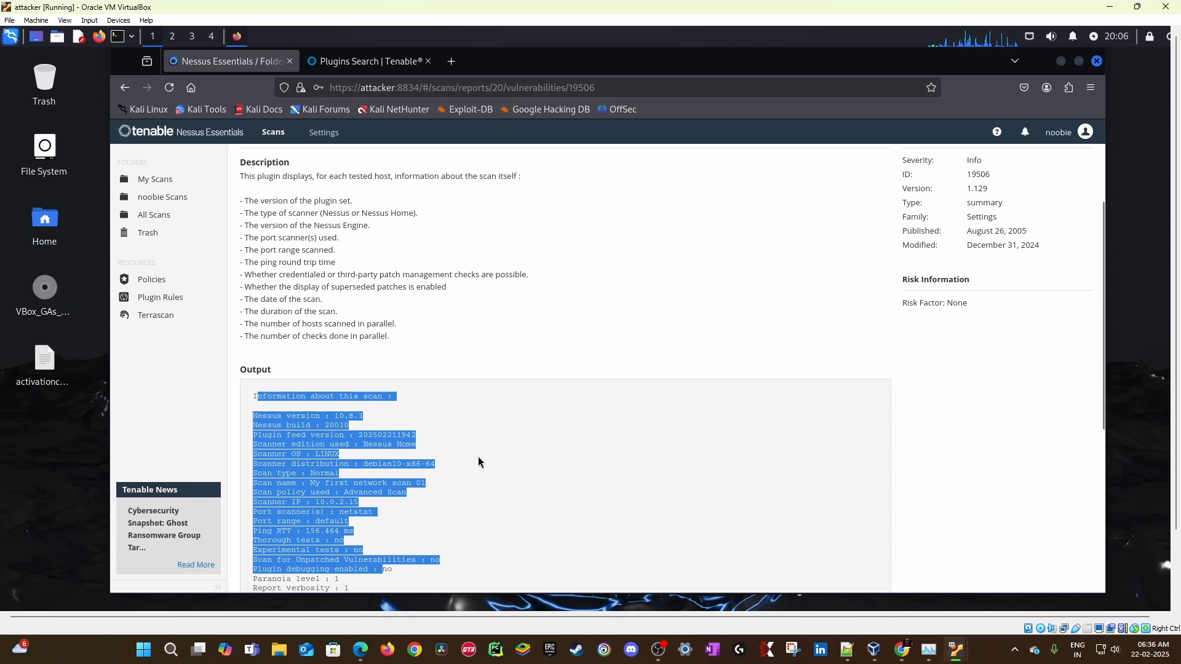
click(338, 466)
scroll(338, 466, down, 2)
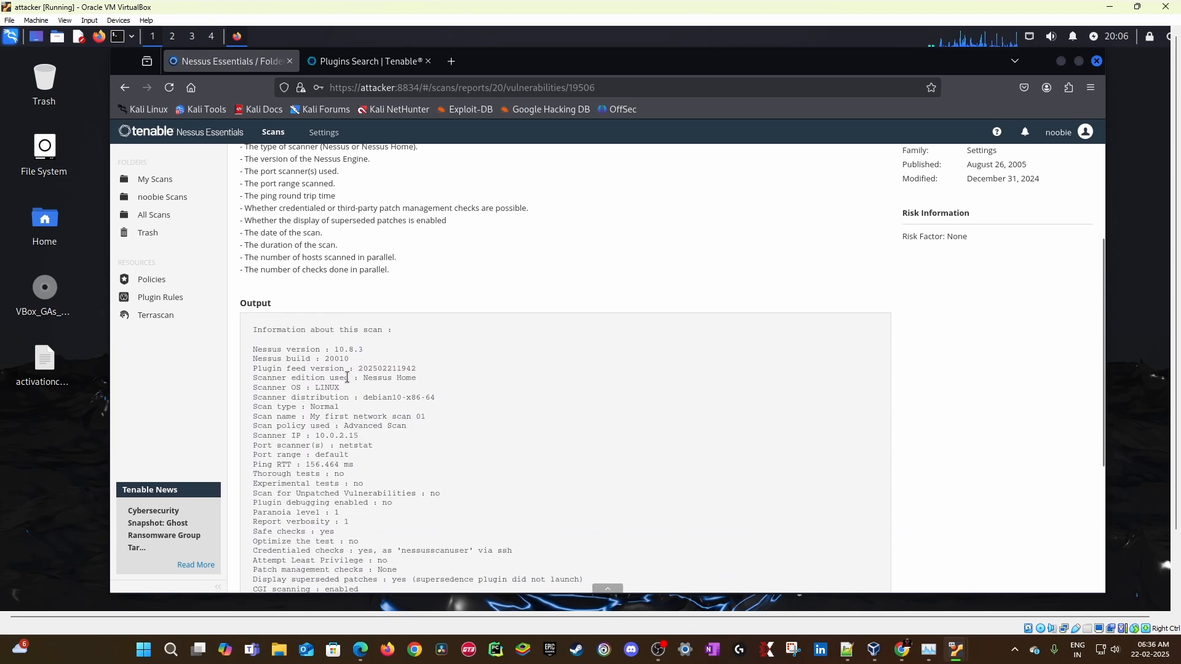
drag(338, 350, 364, 351)
drag(311, 435, 389, 427)
drag(315, 417, 430, 417)
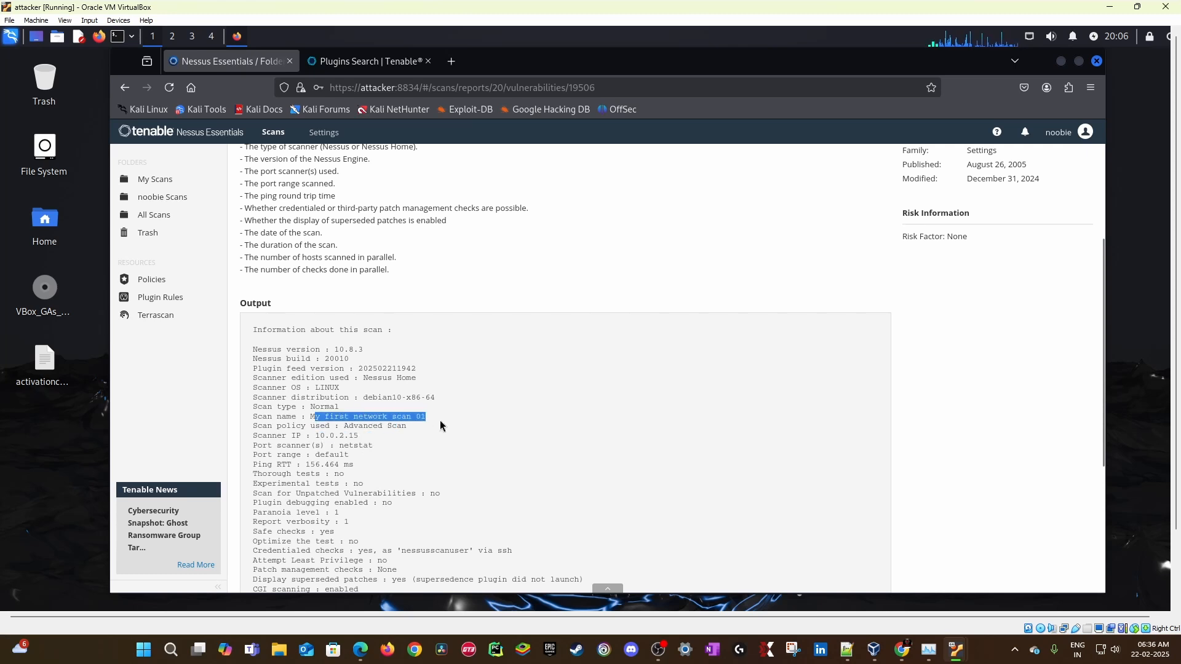
Step: Check the Credentialed checks line for the login status, account and protocol, and review the remaining plugin output
scroll(373, 437, down, 2)
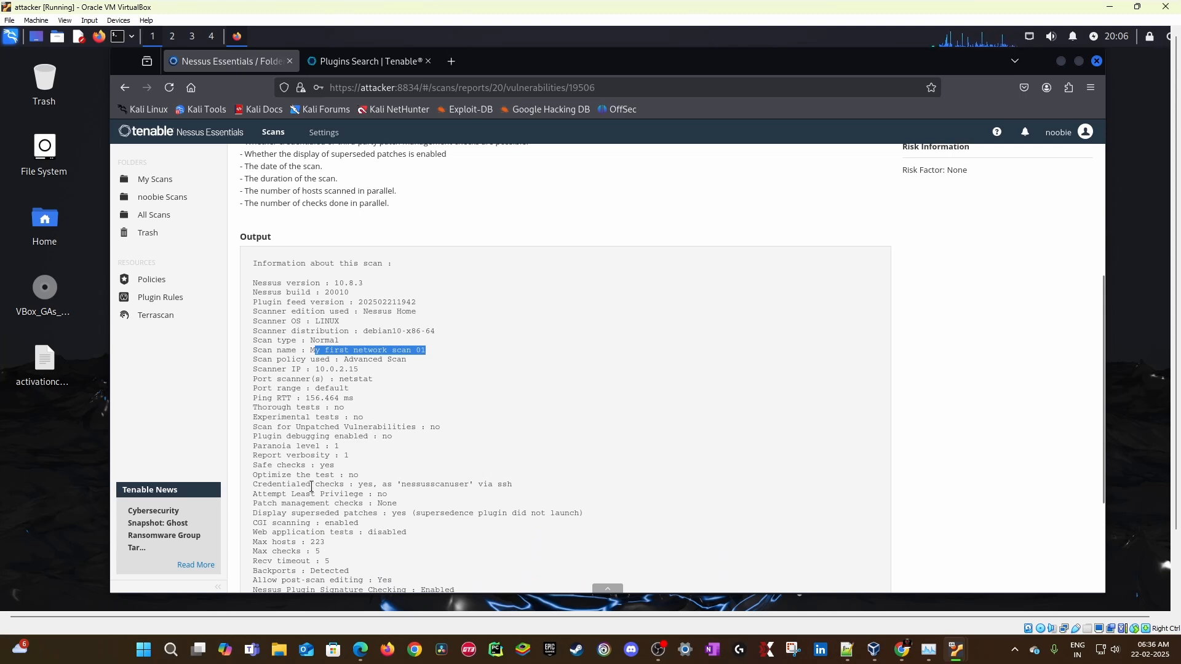
double_click(369, 486)
drag(257, 485, 495, 486)
drag(401, 486, 538, 487)
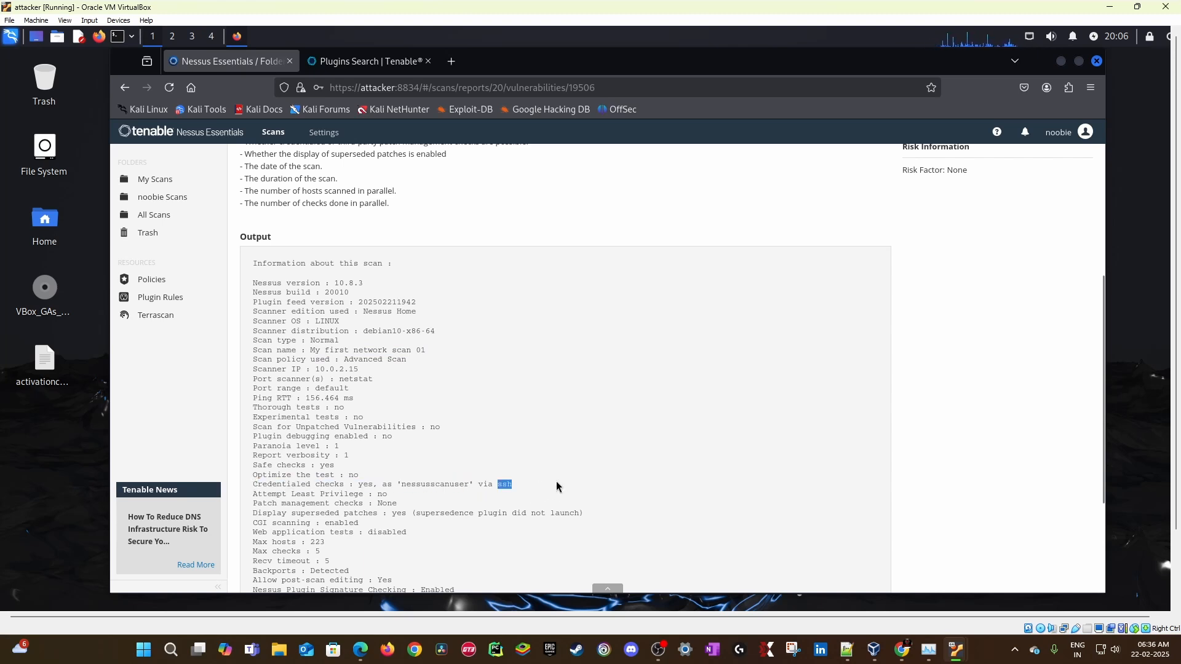
scroll(541, 470, down, 2)
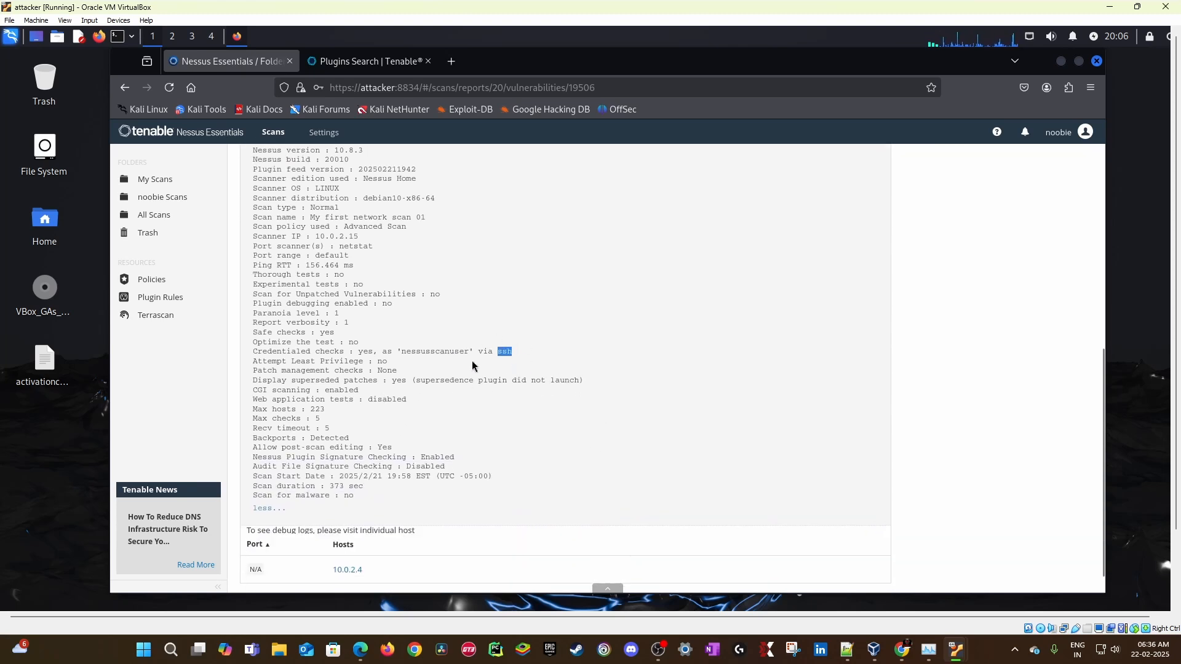
scroll(412, 353, up, 1)
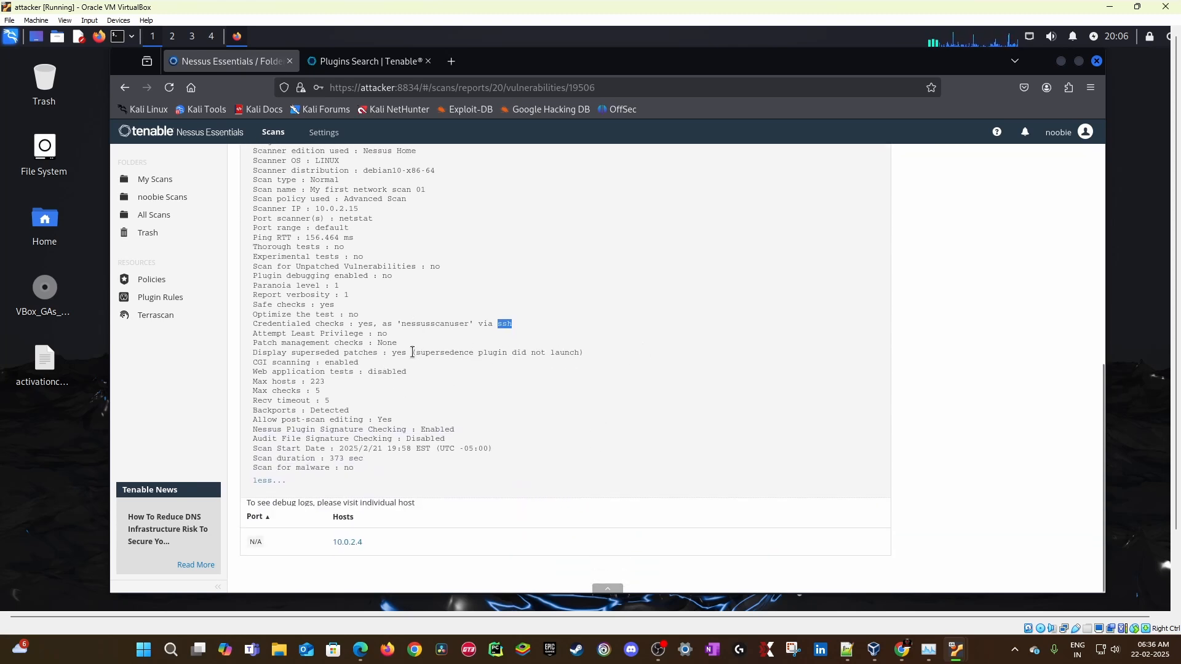
Step: Search Tenable's online plugin database for "credential" and look through the matching plugins
click(367, 53)
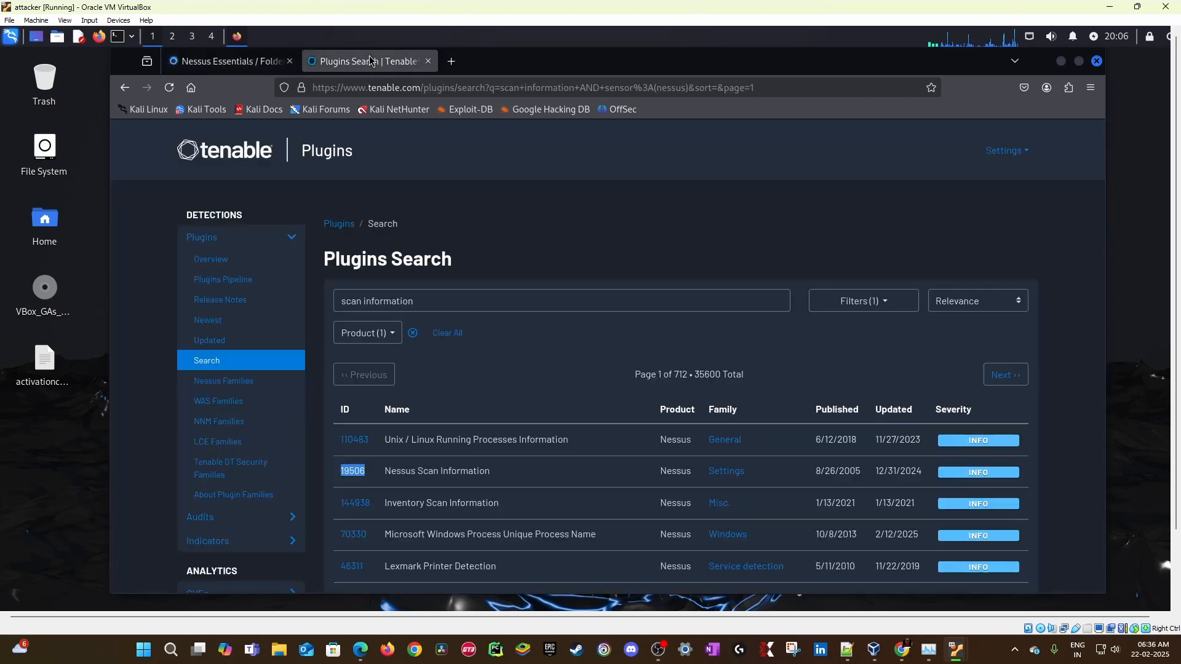
drag(426, 301, 308, 298)
text(credential)
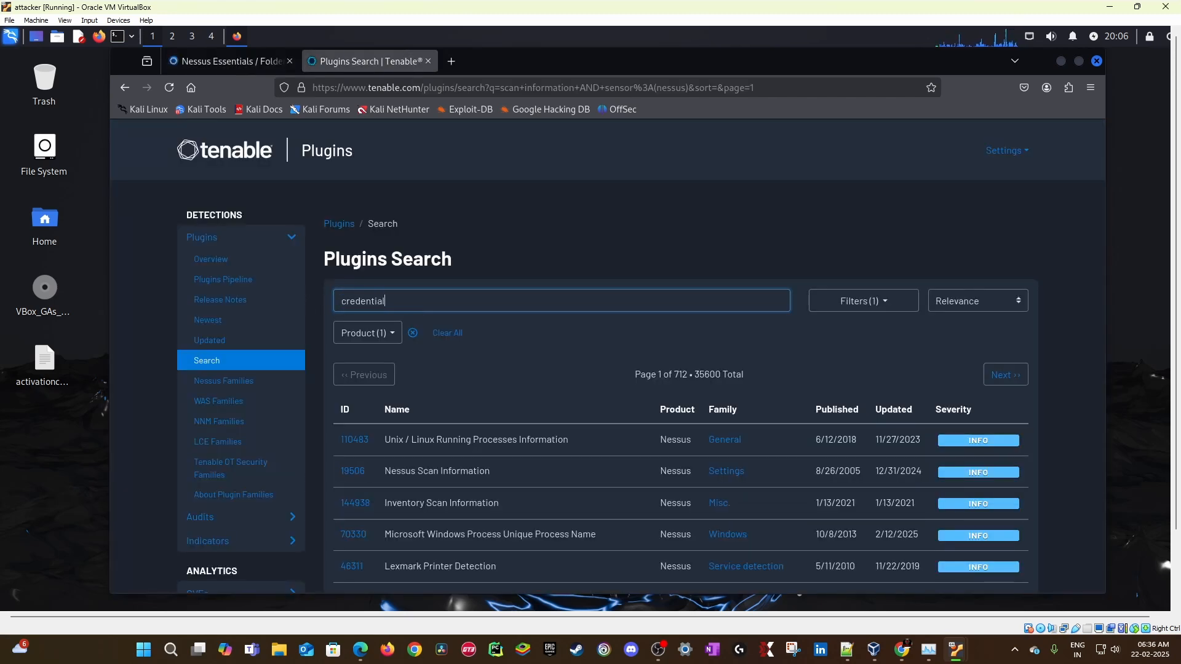
key(Return)
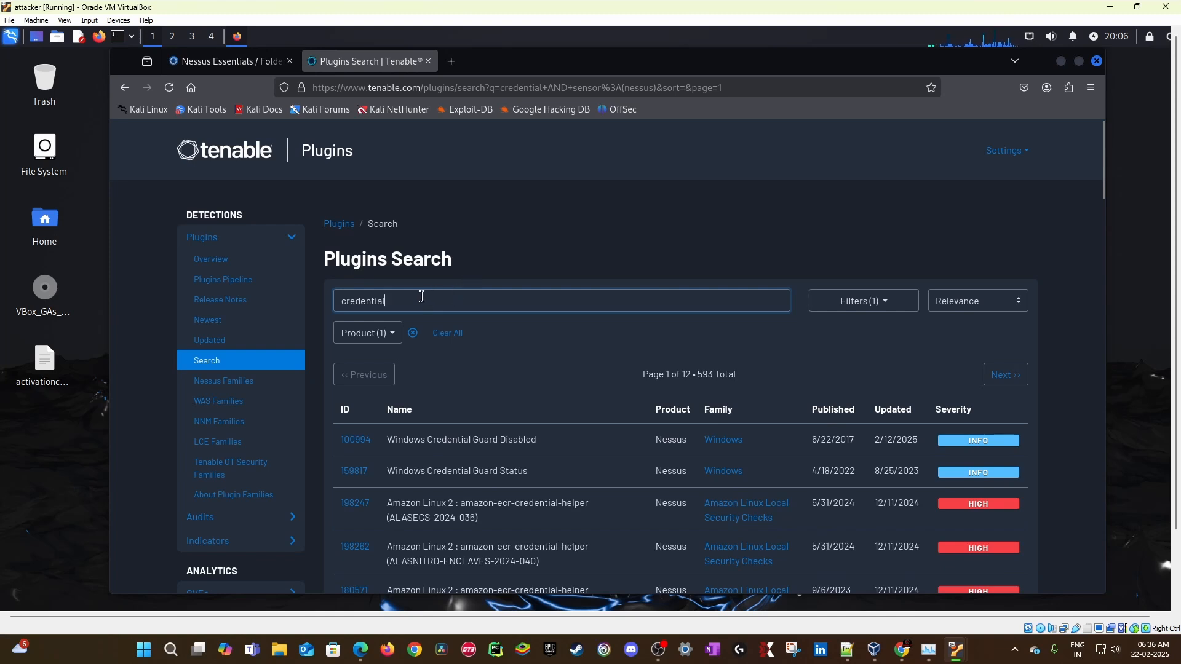
scroll(444, 326, down, 3)
scroll(445, 326, down, 2)
scroll(446, 326, up, 5)
Step: Search the Tenable plugin database for "authentication" and look through the first page of matching plugins
drag(404, 305, 308, 286)
text(autrhe)
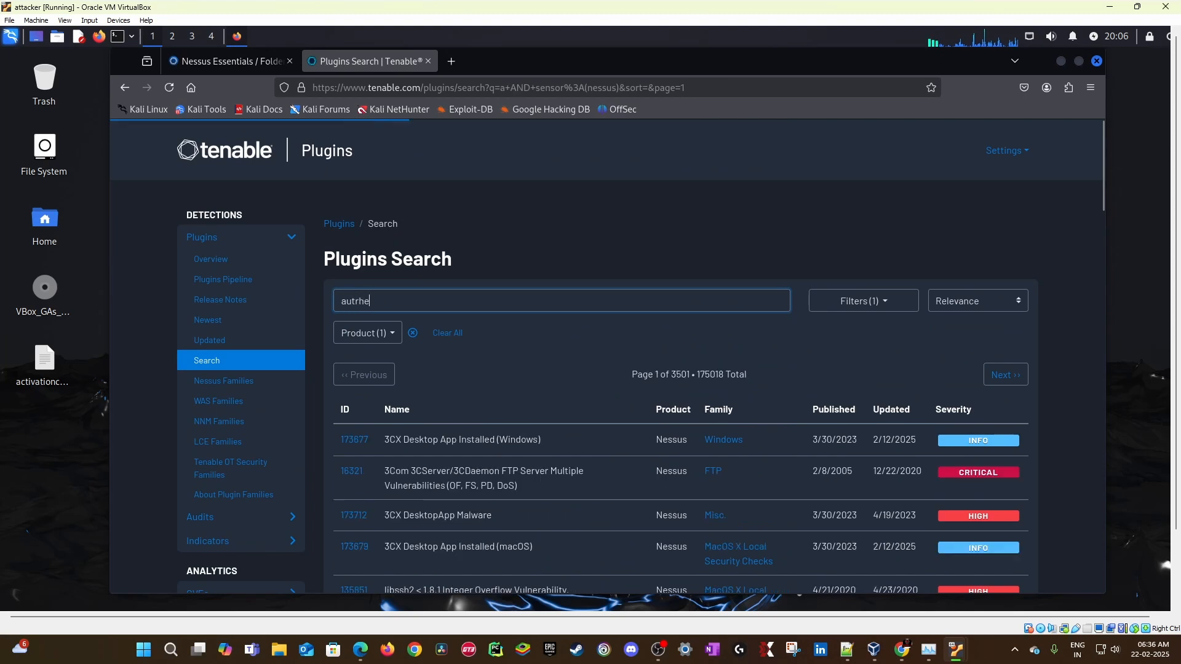
text(ntication)
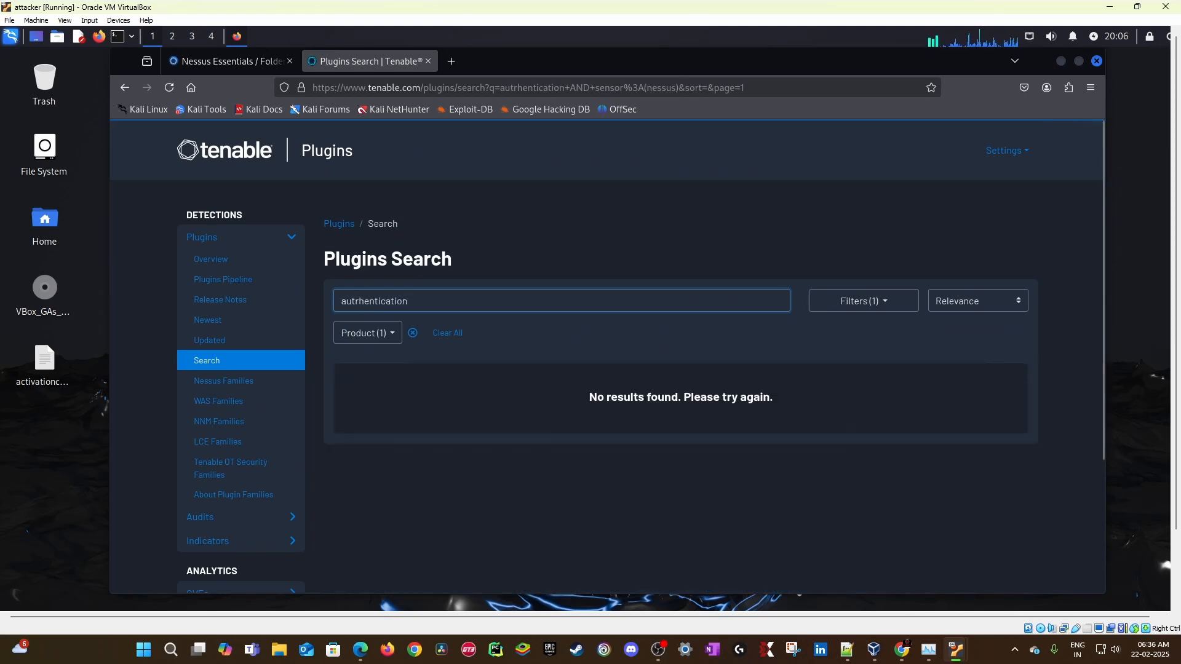
drag(295, 291, 277, 294)
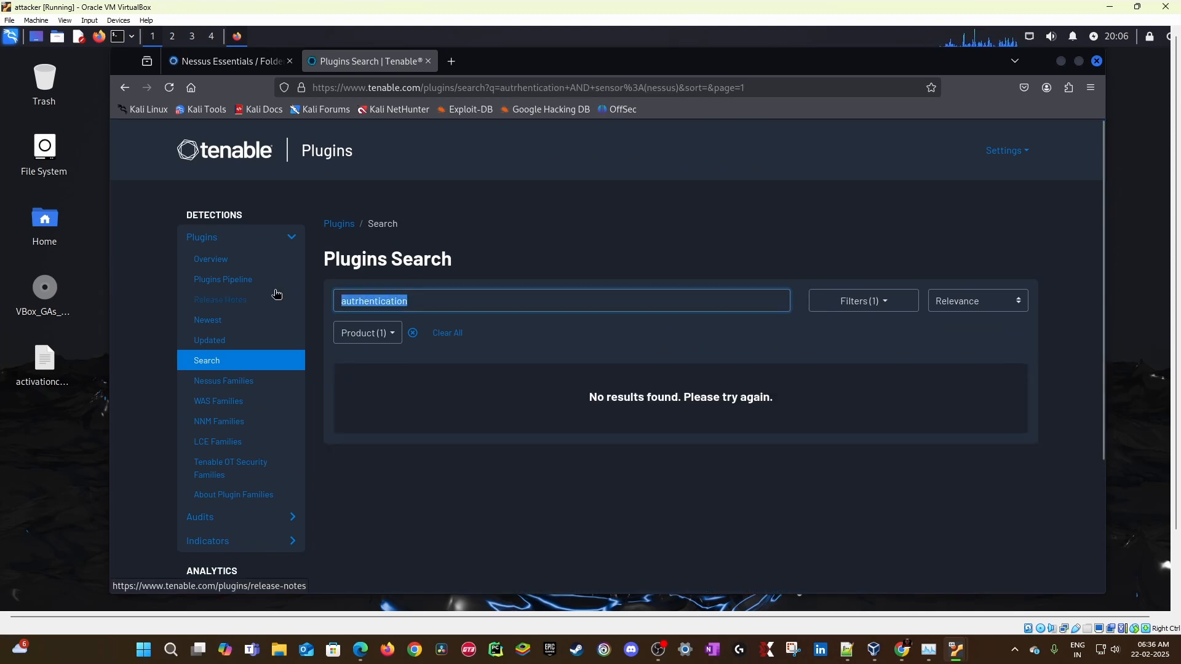
click(360, 297)
key(BackSpace)
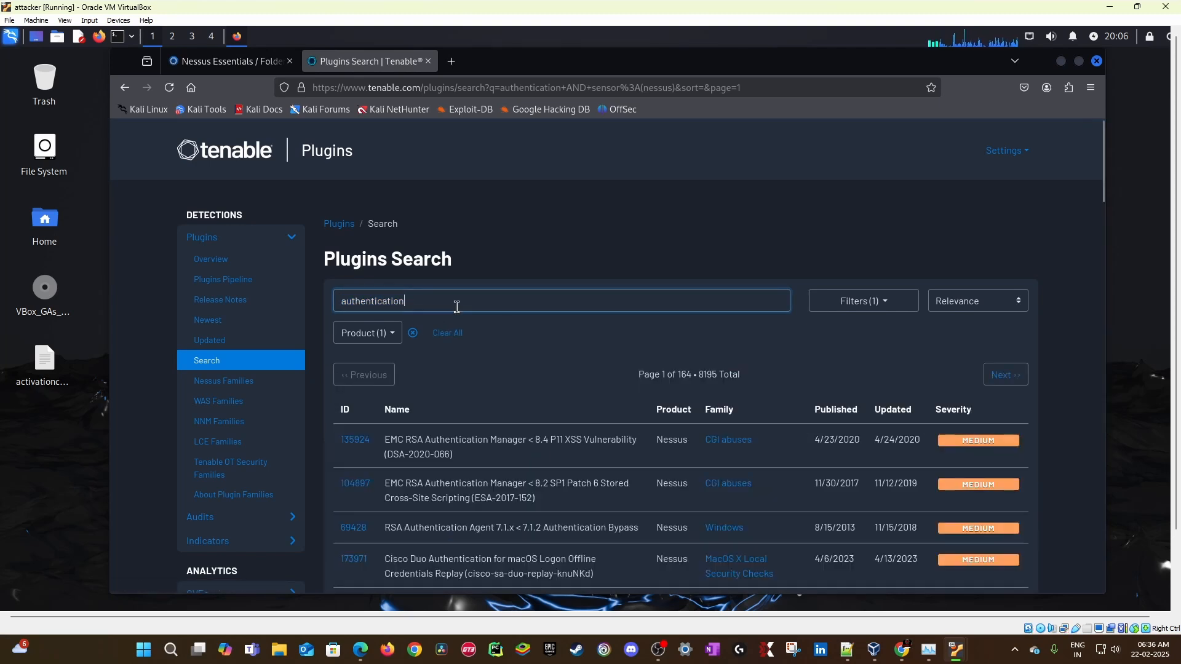
scroll(456, 308, down, 3)
scroll(455, 320, up, 3)
scroll(606, 399, down, 5)
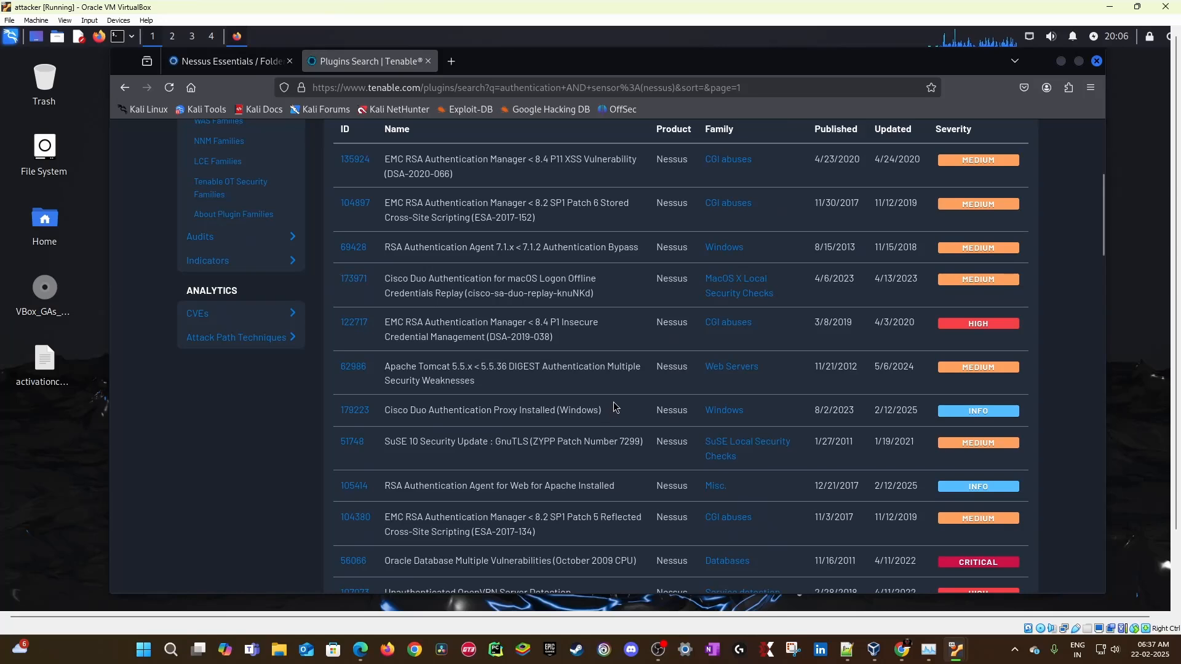
scroll(615, 406, down, 3)
scroll(615, 406, down, 10)
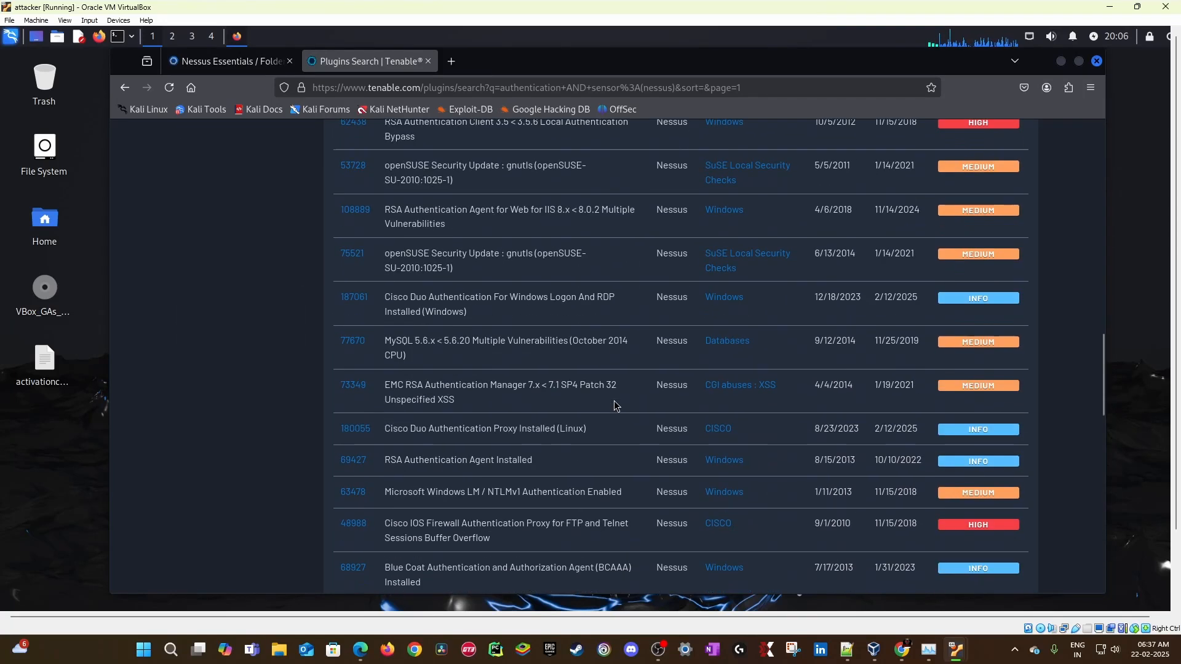
scroll(615, 406, down, 5)
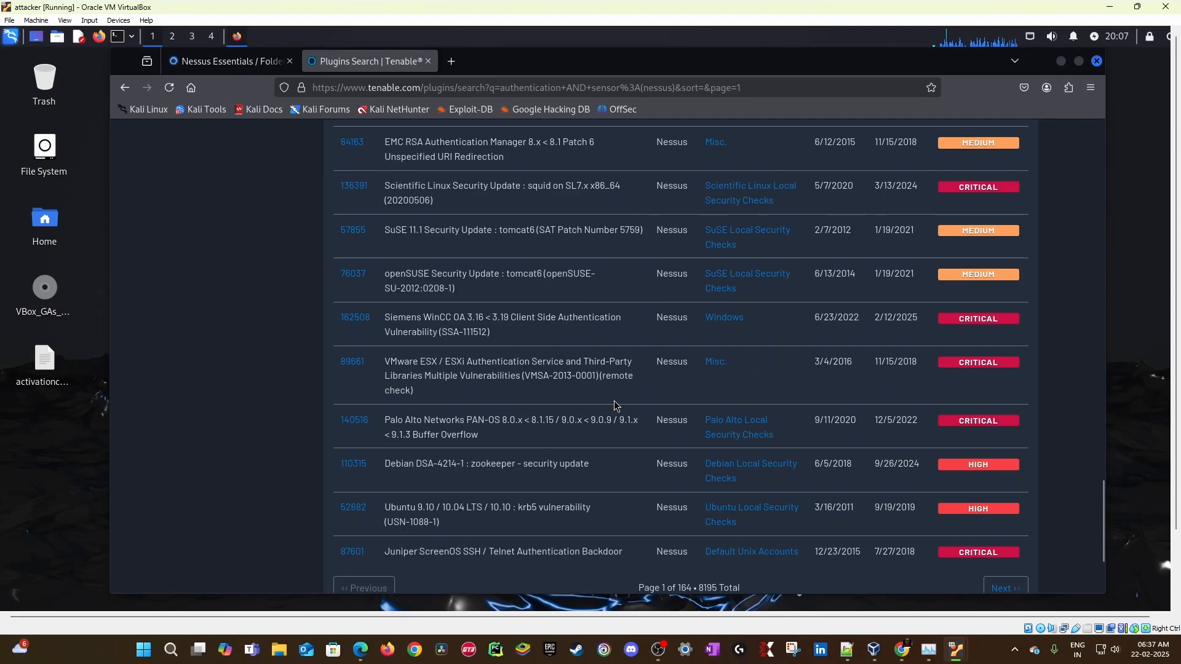
scroll(615, 406, down, 3)
scroll(393, 233, up, 9)
Step: Return to the vulnerabilities of My first network scan 01 and filter them to those whose Plugin Name contains "authentication"
click(225, 61)
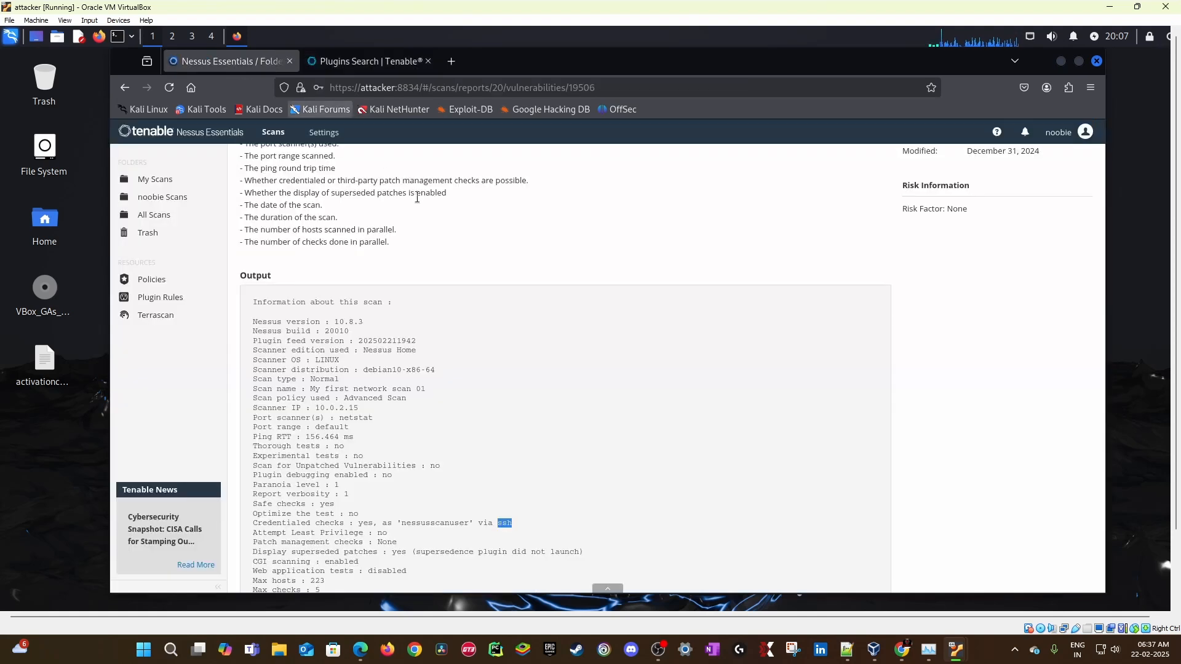
scroll(344, 234, up, 3)
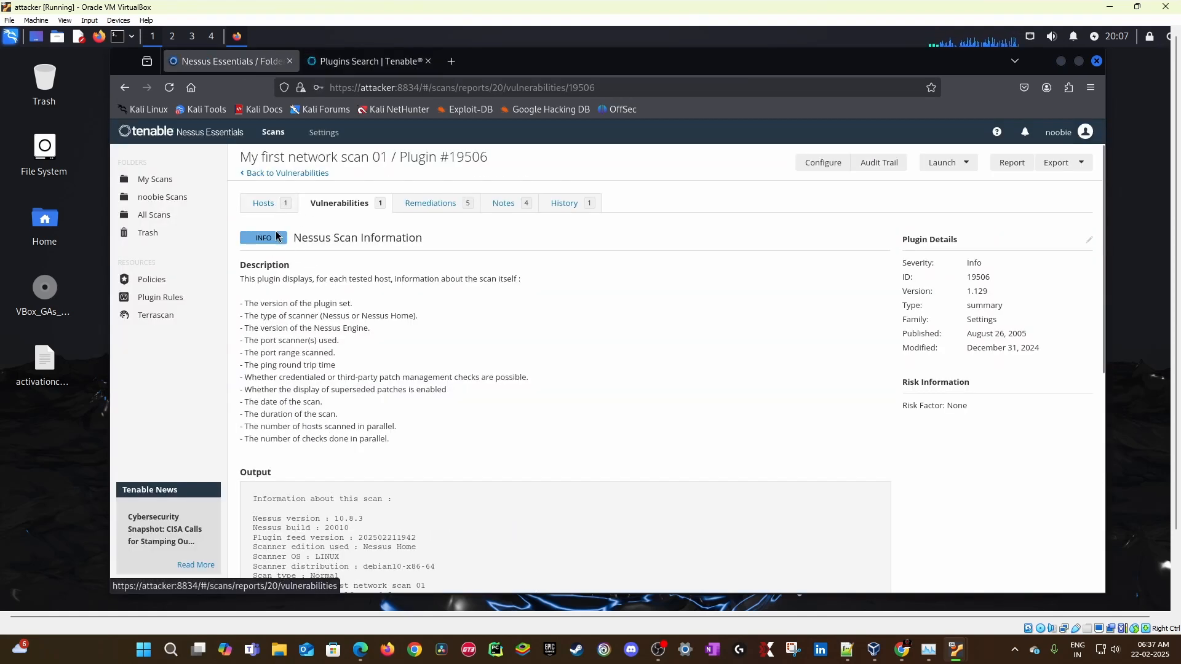
click(283, 173)
click(277, 232)
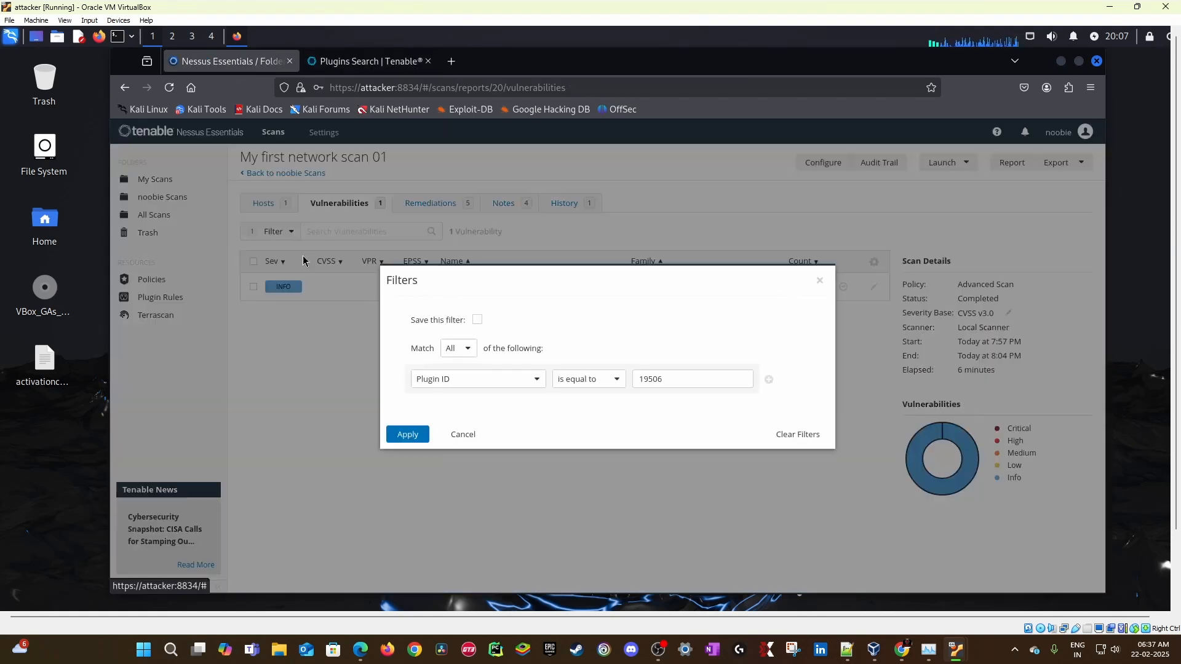
click(540, 380)
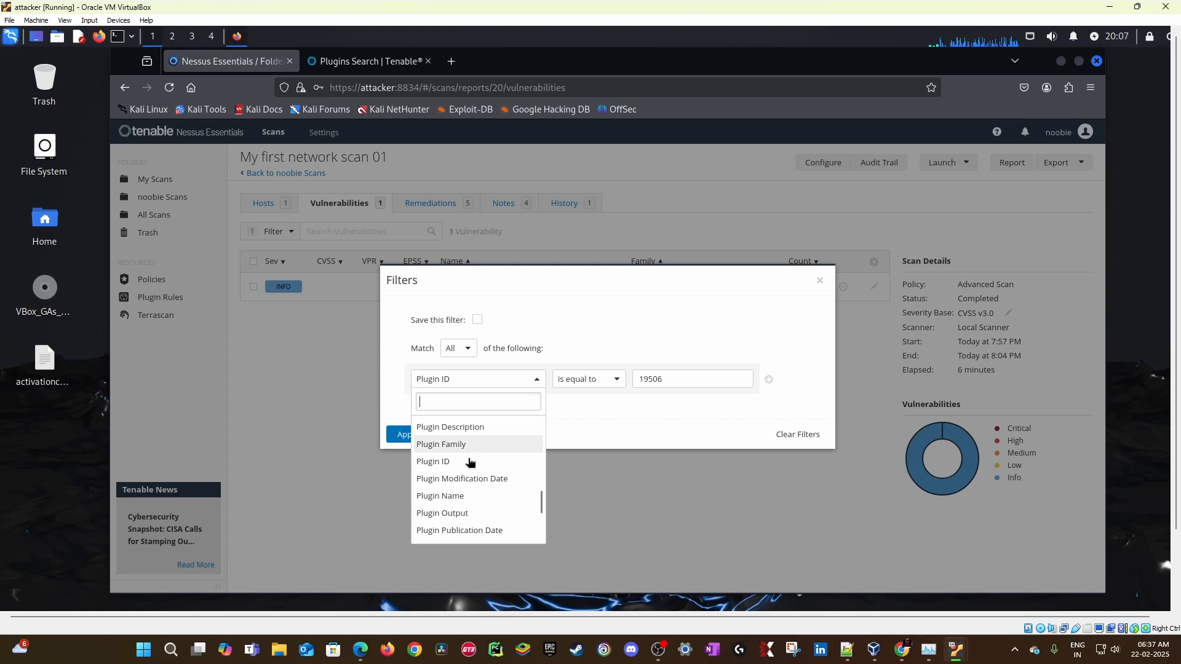
click(463, 496)
click(569, 384)
click(575, 434)
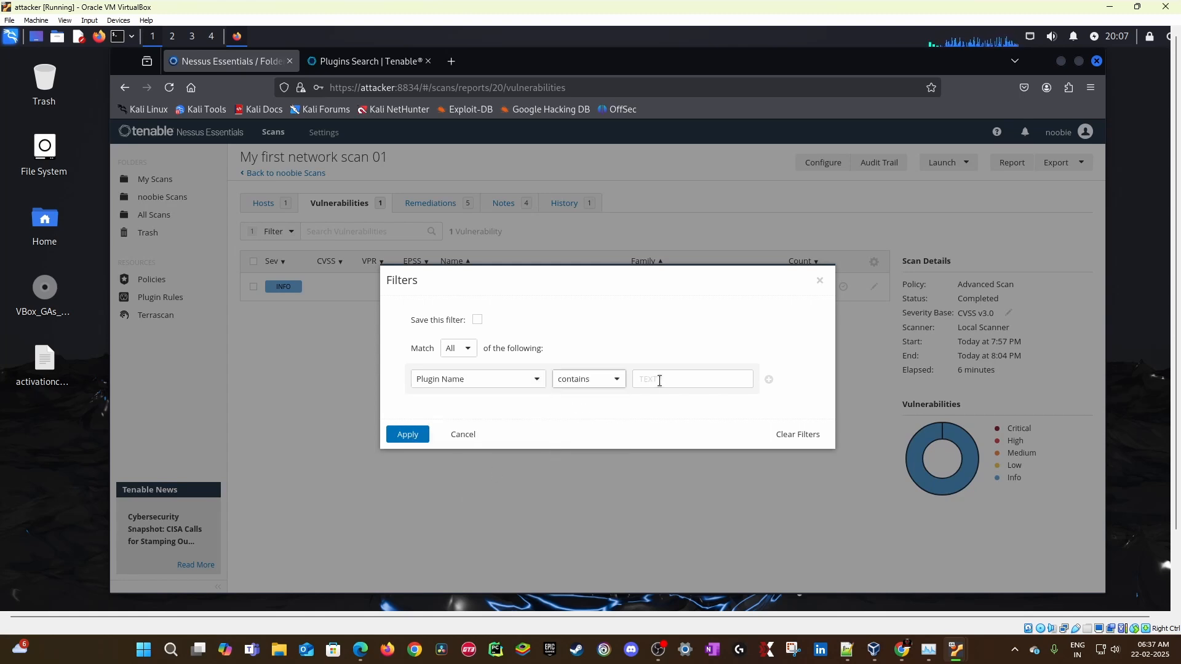
click(660, 381)
text(cation)
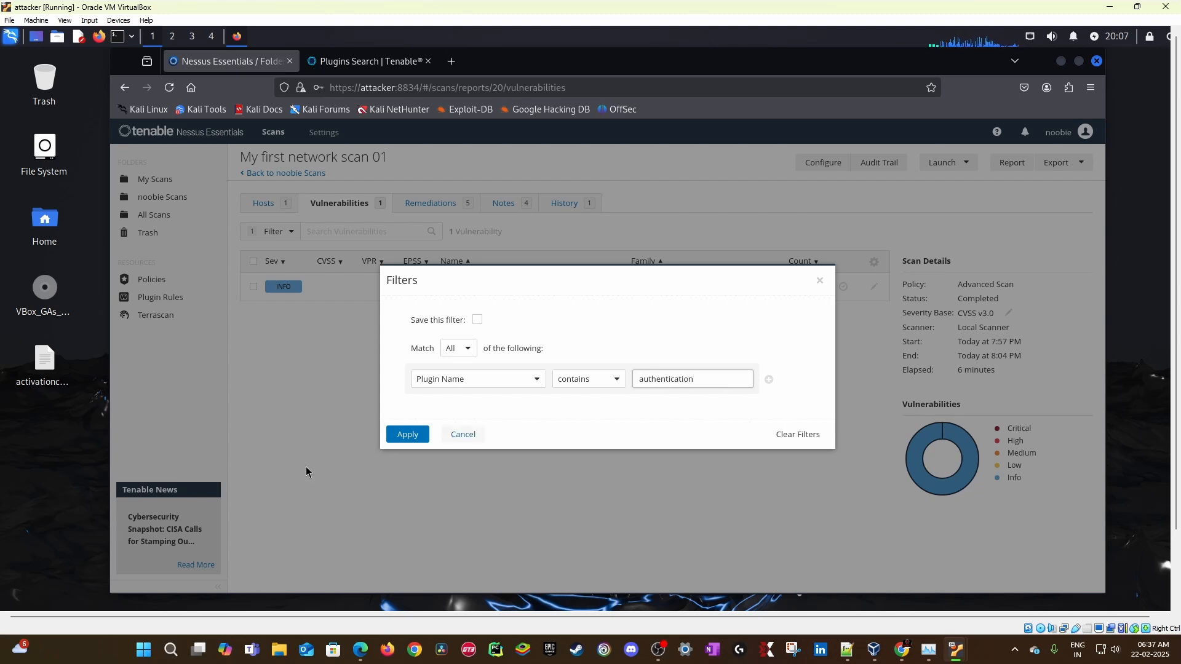
click(409, 433)
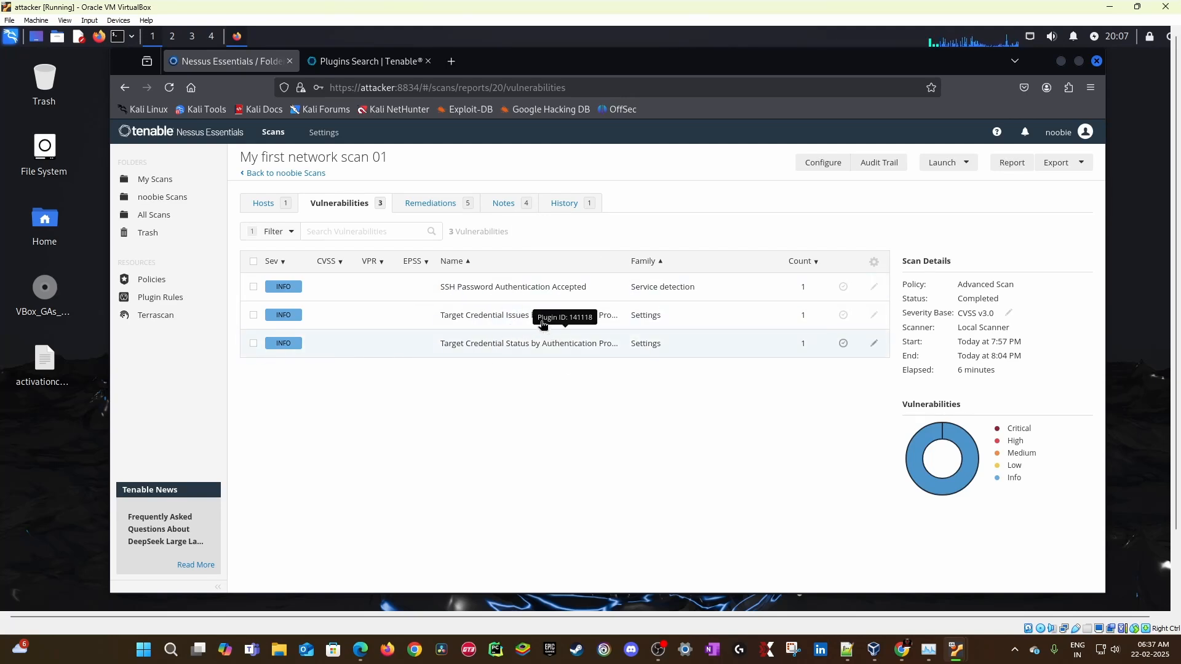
Step: Open the Target Credential Status by Authentication Protocol finding and examine its title and plugin ID
click(496, 352)
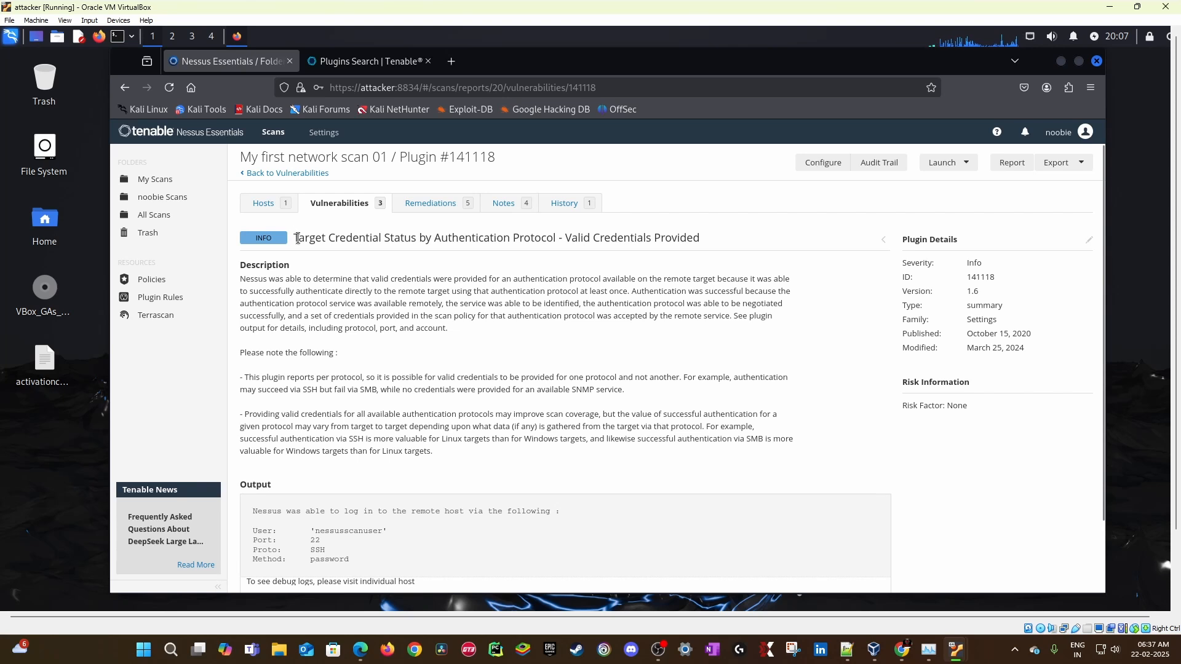
drag(297, 238, 429, 244)
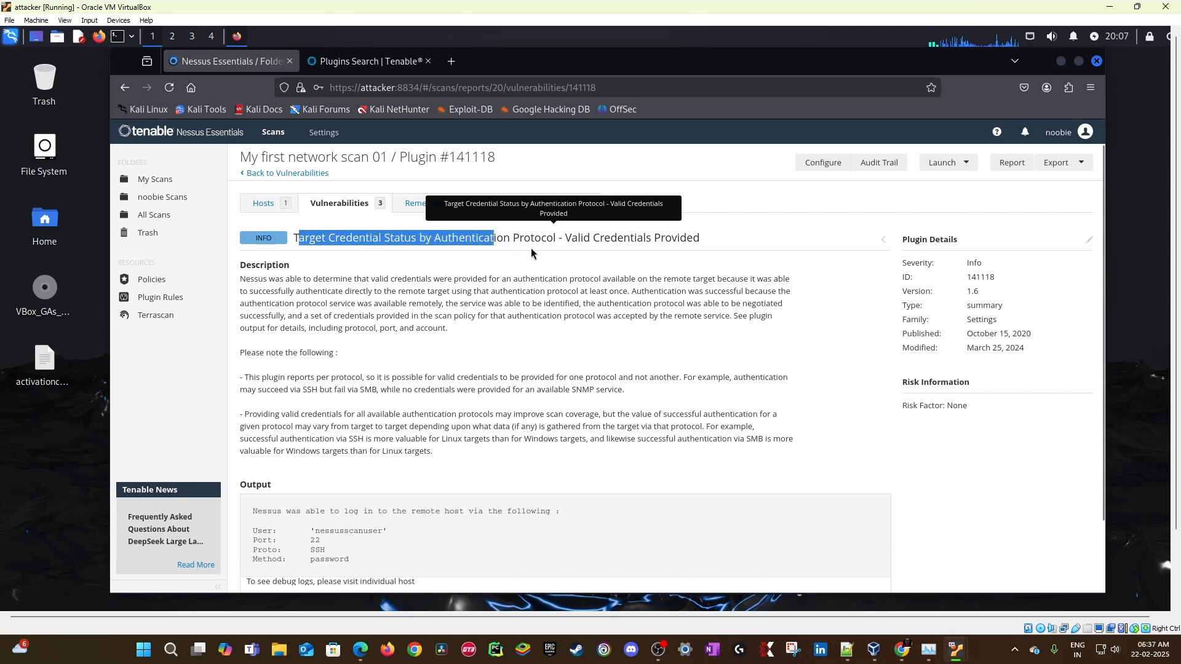
drag(565, 239, 708, 246)
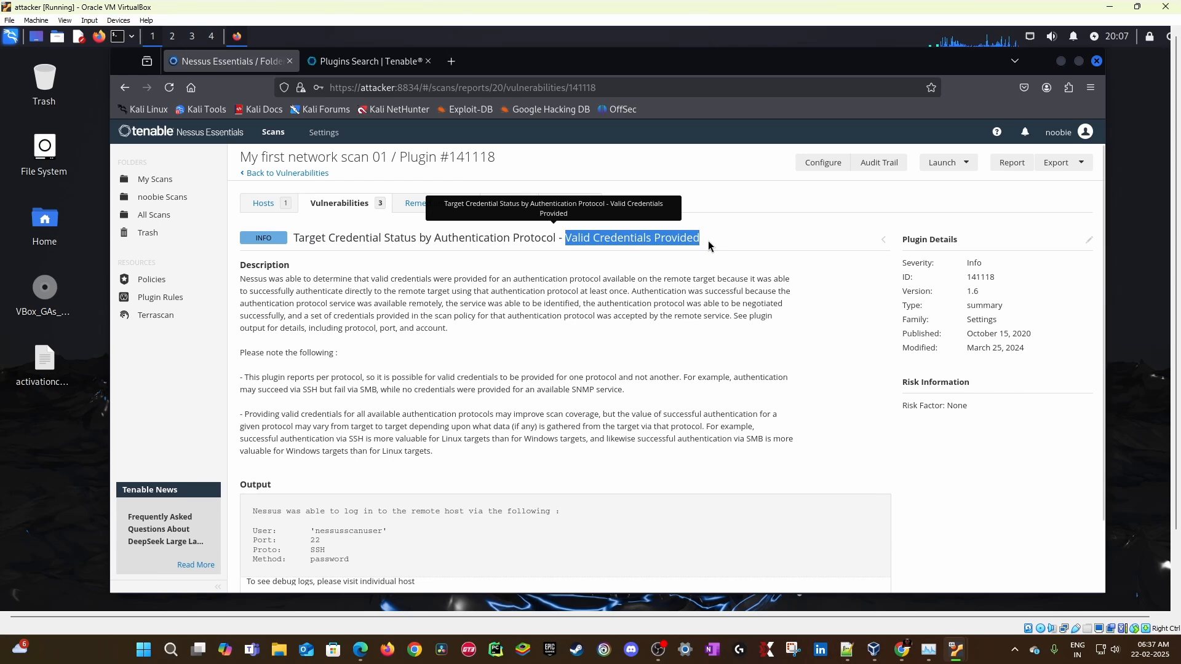
drag(965, 278, 1000, 279)
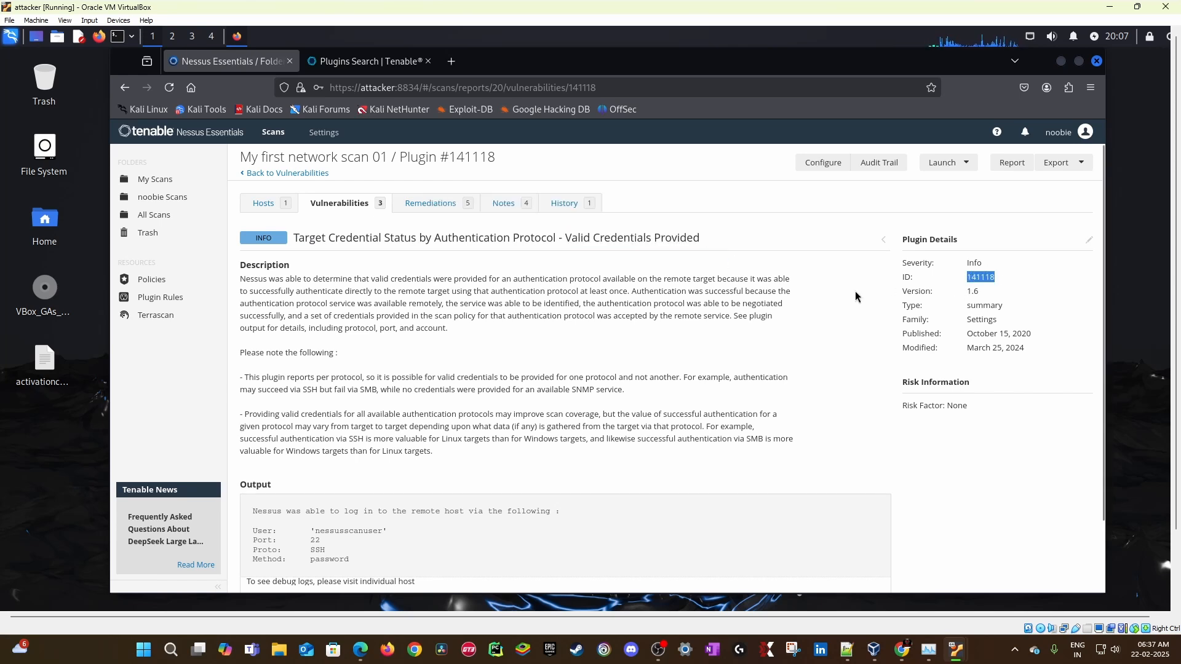
click(446, 274)
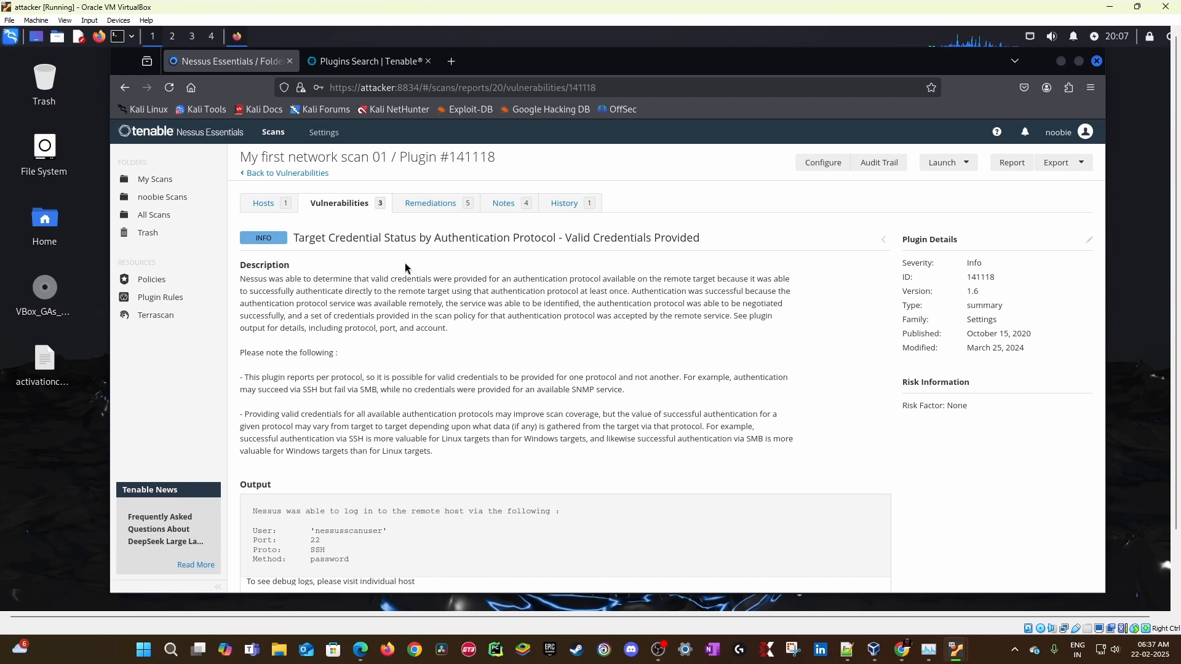
drag(299, 239, 315, 240)
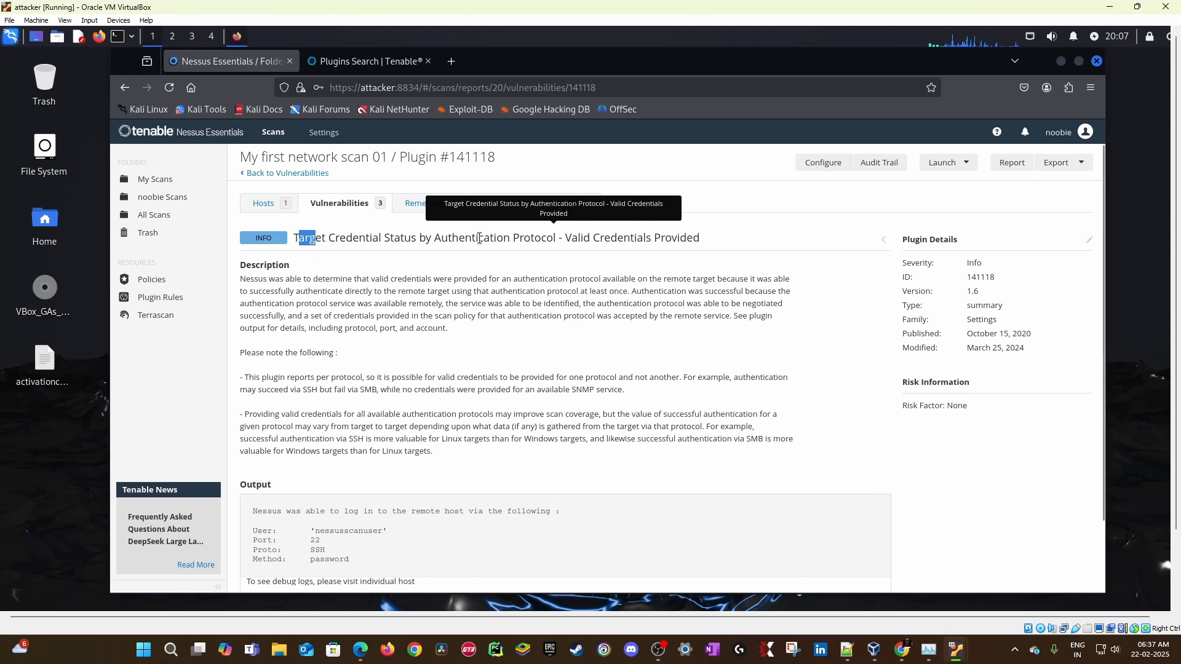
drag(479, 238, 704, 239)
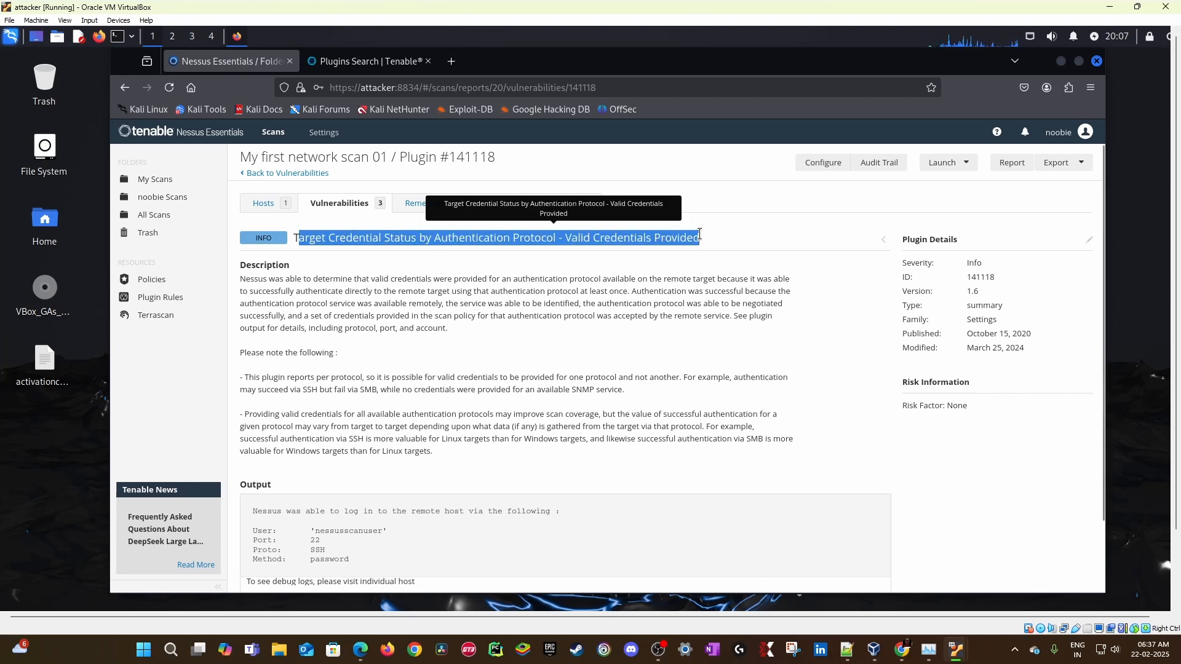
Step: Read the Target Credential Status finding's output for the login result, user, port, protocol and method
click(781, 365)
scroll(676, 385, down, 3)
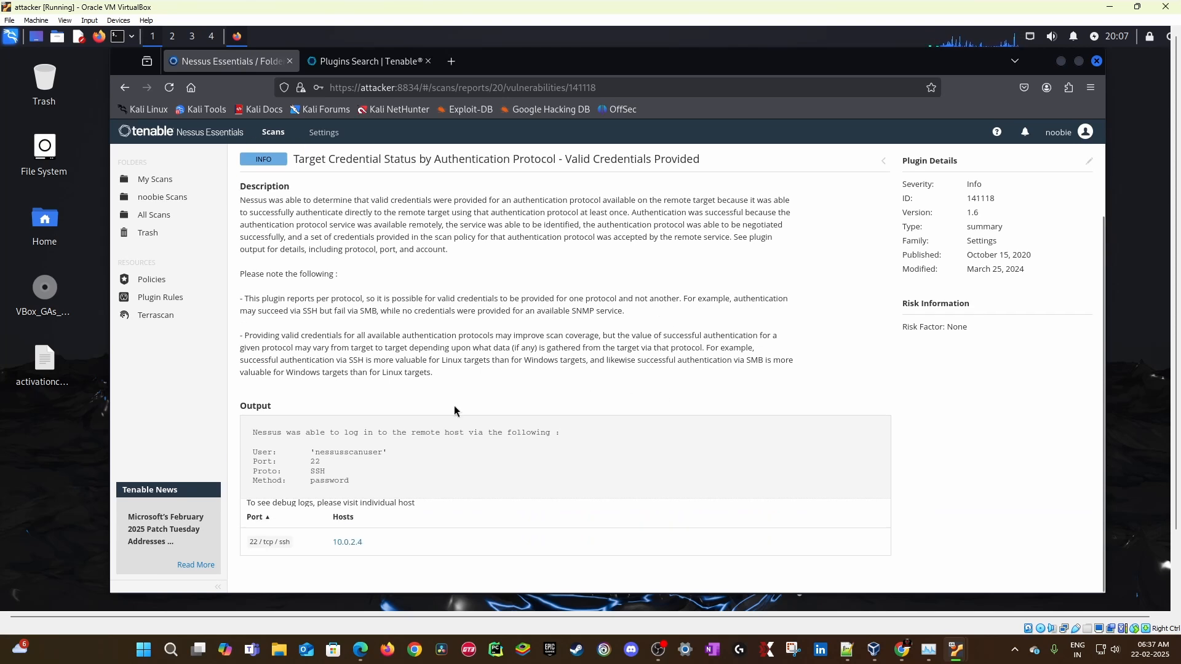
drag(253, 432, 549, 437)
click(509, 458)
drag(315, 471, 420, 476)
scroll(391, 468, up, 2)
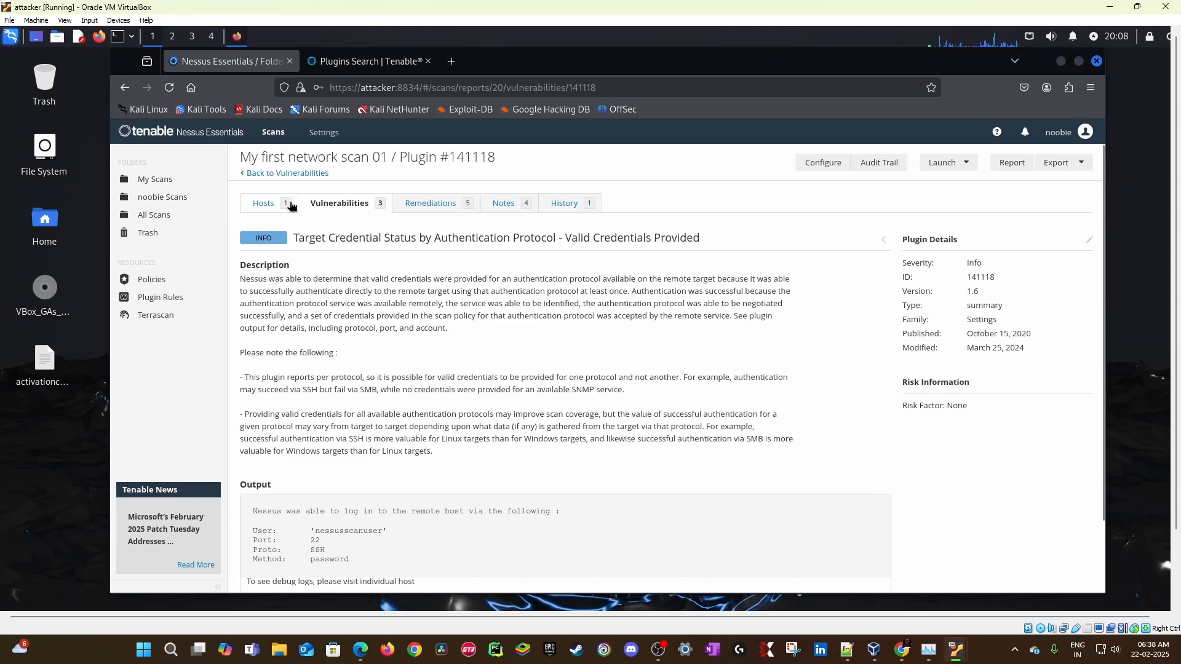
Step: Go back to the filtered vulnerabilities, open the SSH Password Authentication Accepted finding and read its details
click(303, 174)
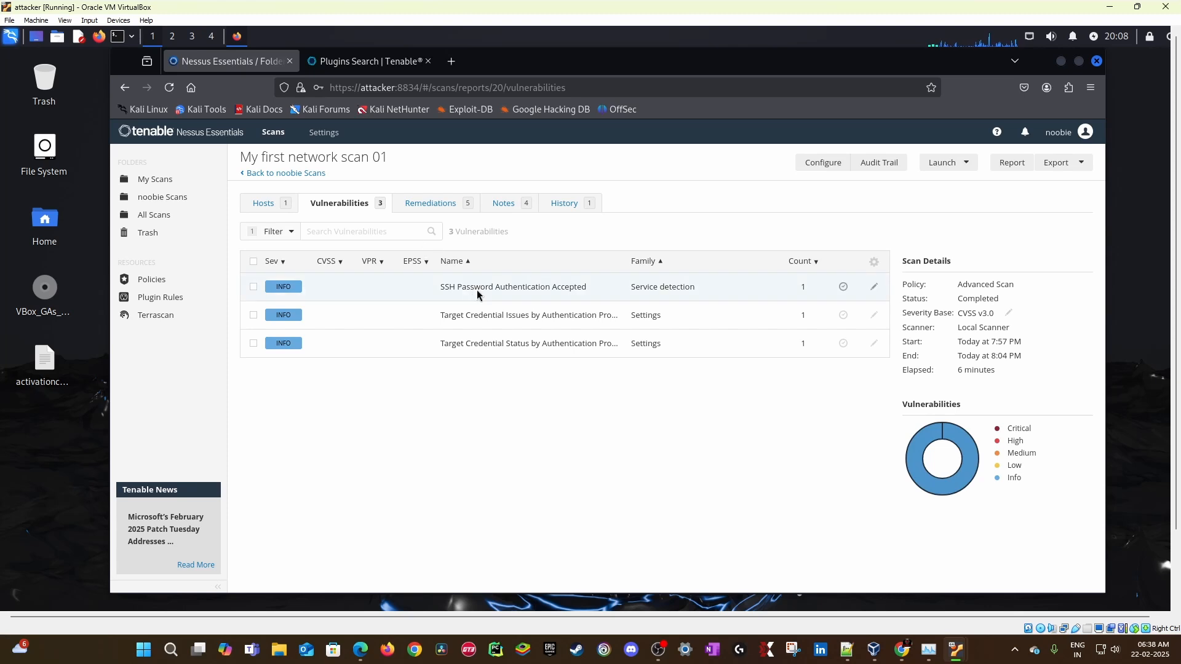
click(712, 298)
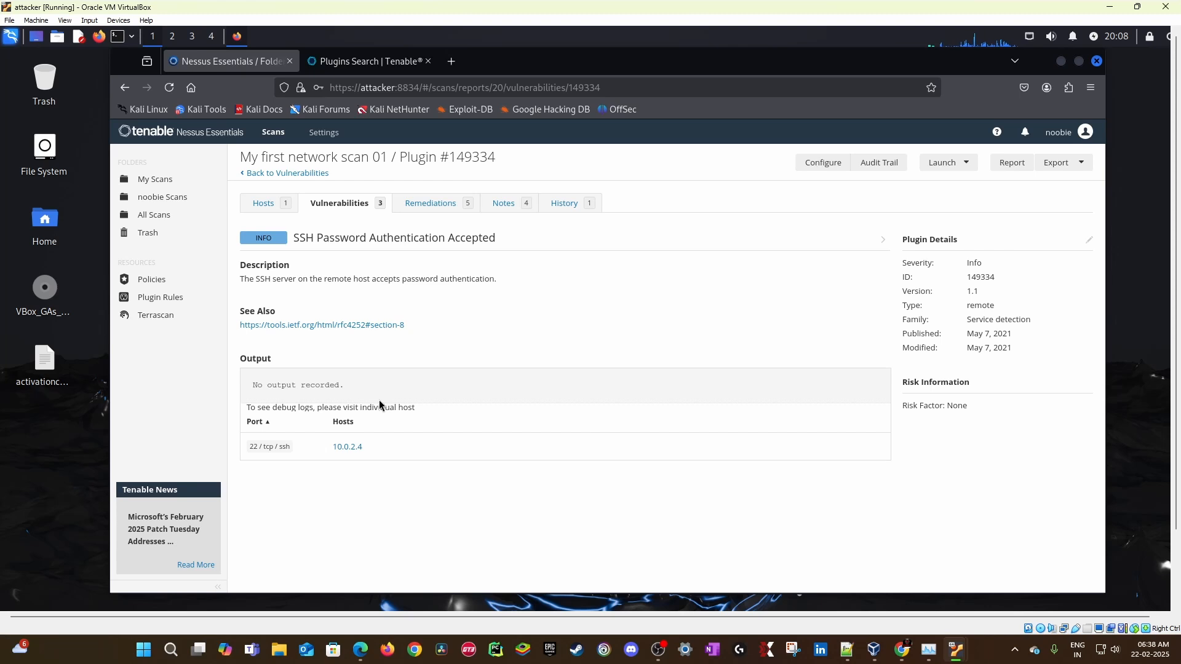
drag(305, 237, 543, 241)
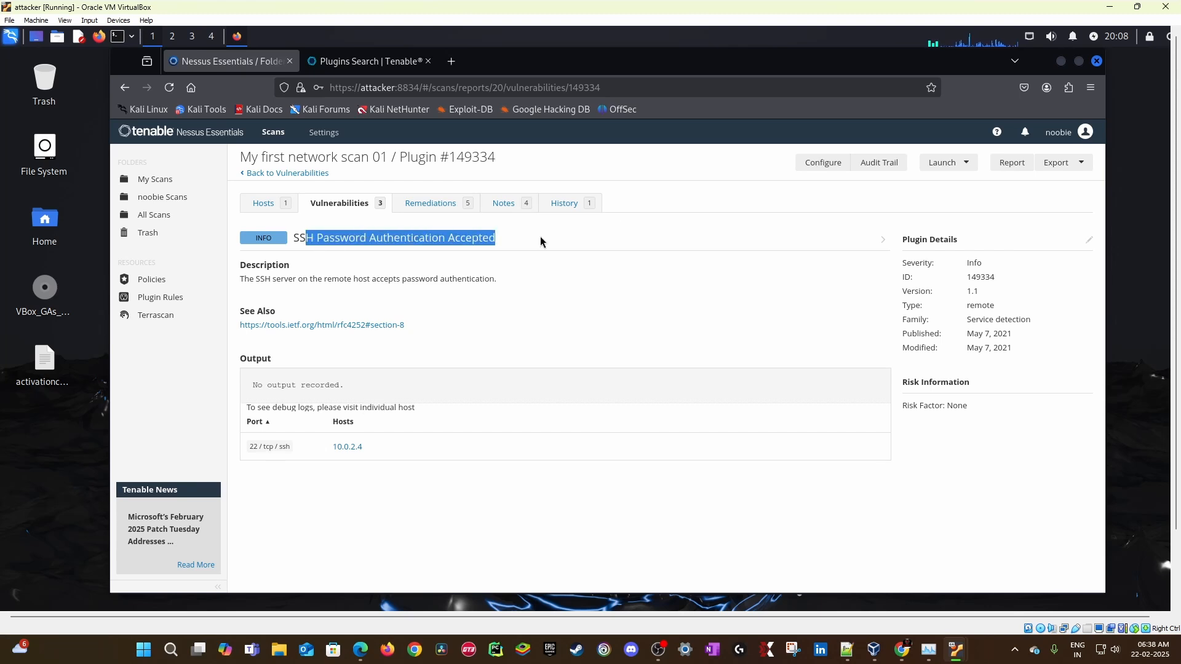
click(563, 288)
Step: Return to the scan's vulnerability list and clear the Plugin Name filter
click(269, 176)
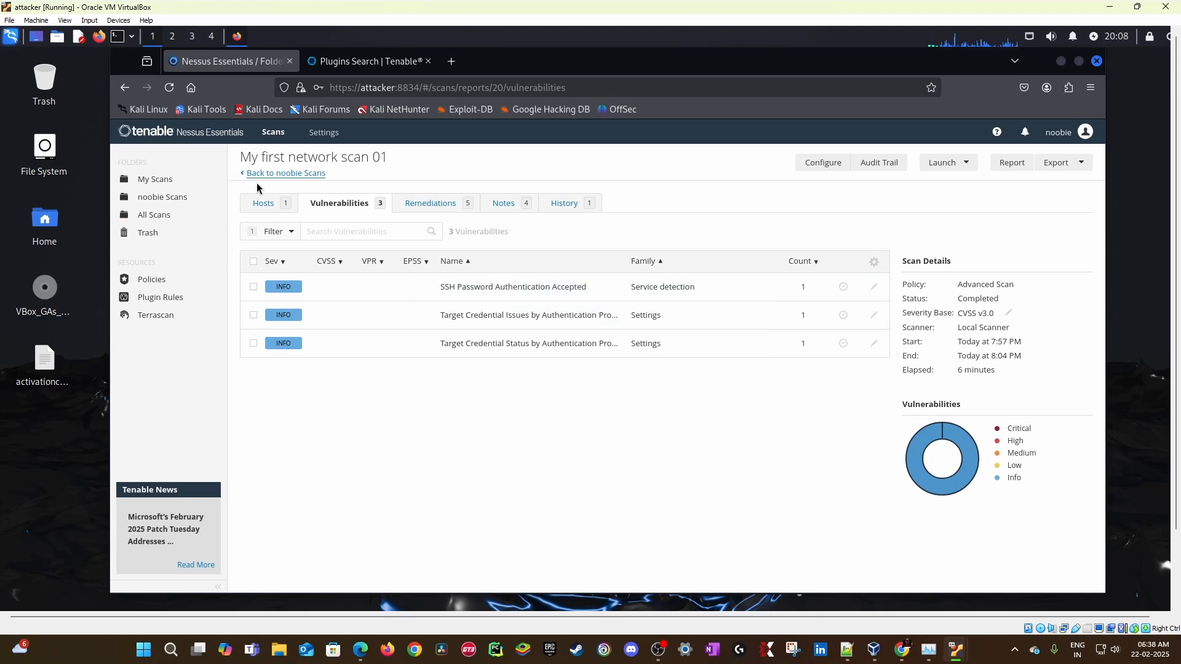
click(275, 231)
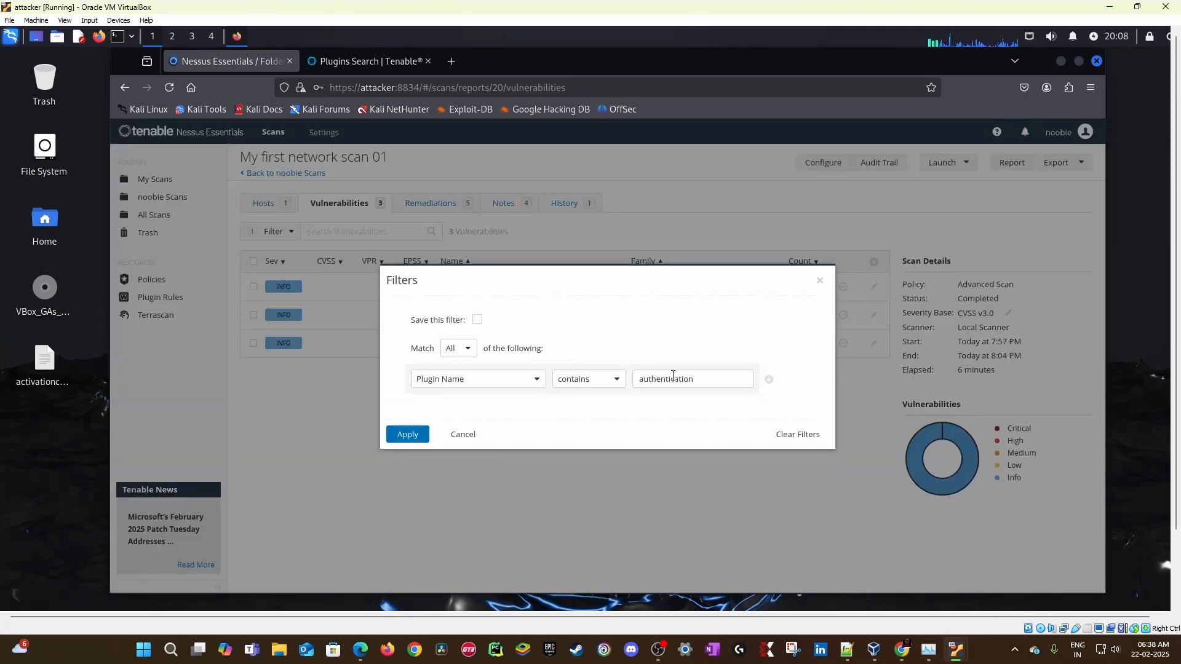
click(793, 434)
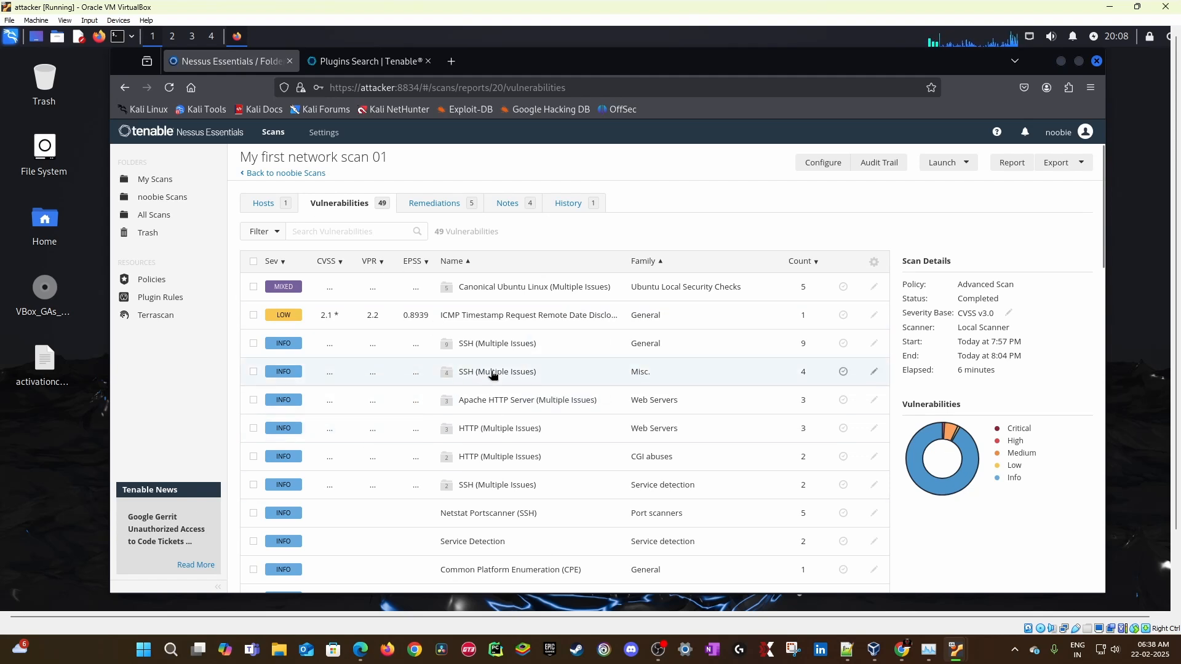
Step: Open the ICMP Timestamp Request Remote Date Disclosure finding and examine its title and description
scroll(493, 363, down, 5)
scroll(492, 409, up, 5)
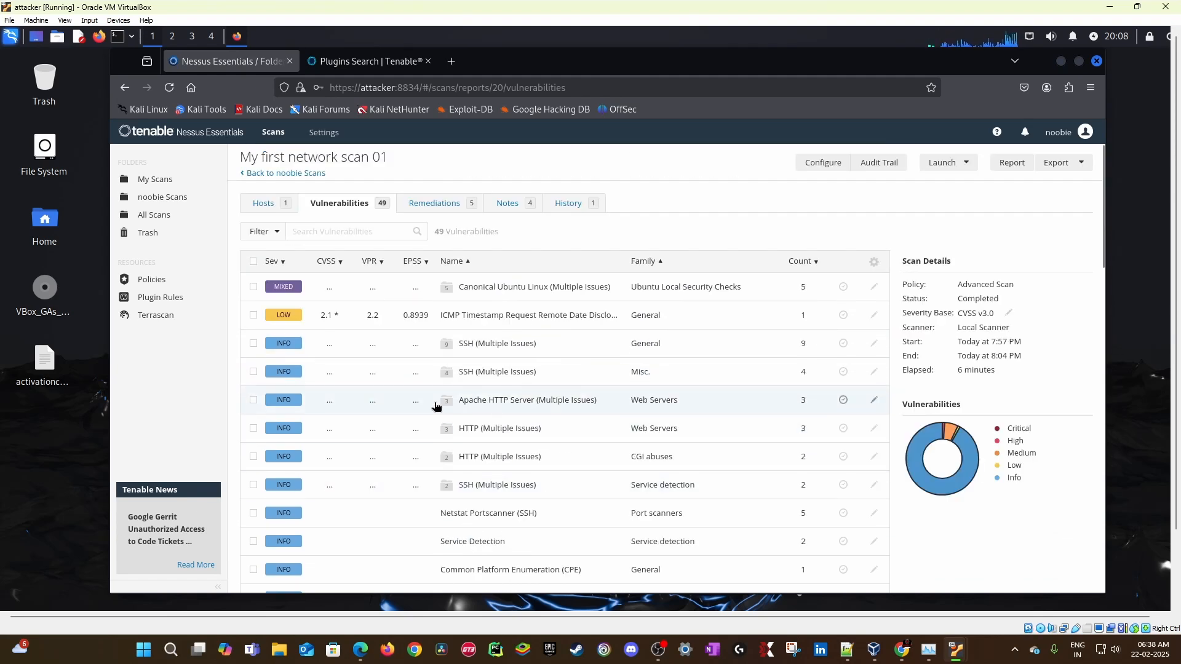
click(505, 323)
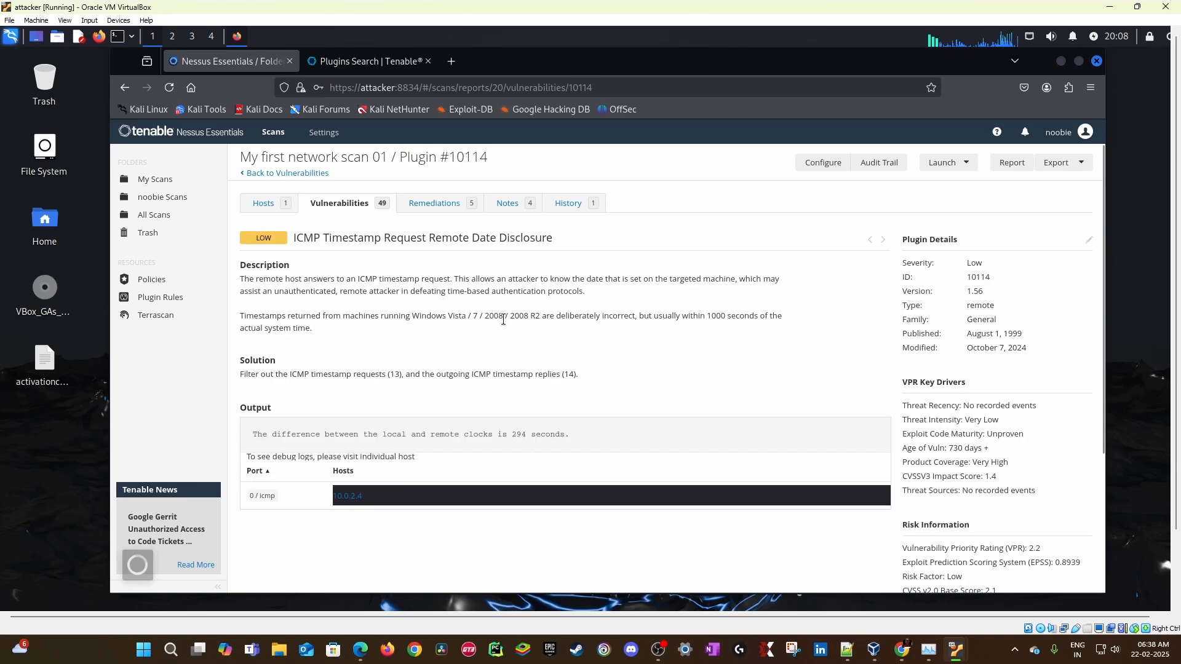
drag(294, 238, 557, 249)
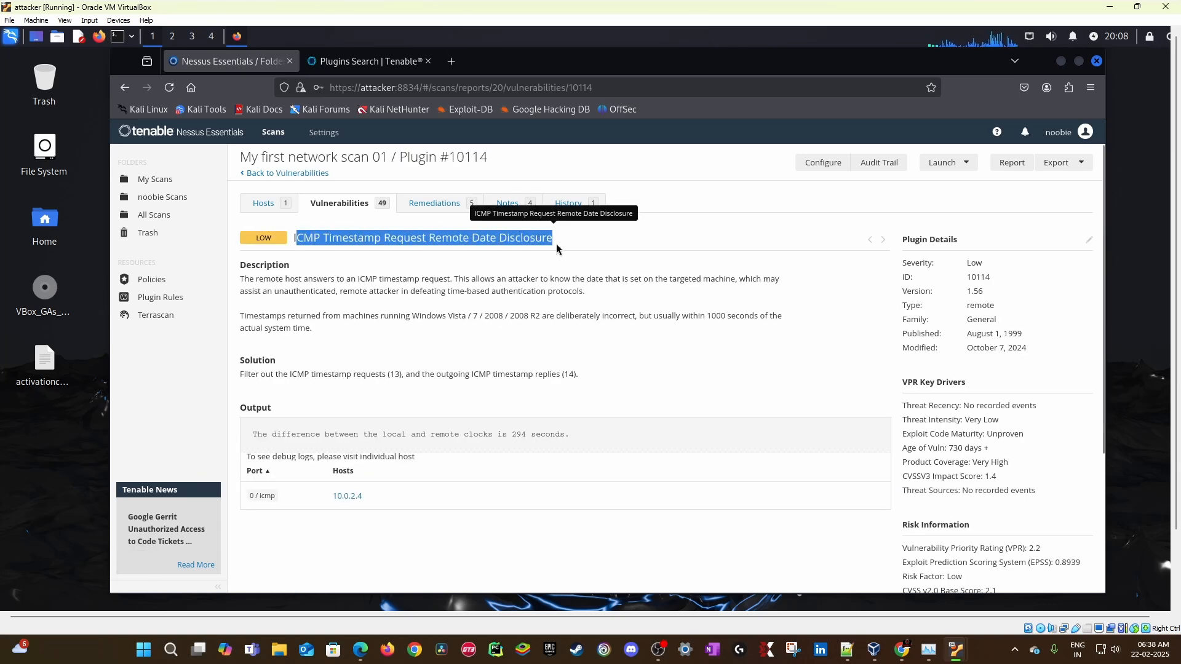
click(278, 187)
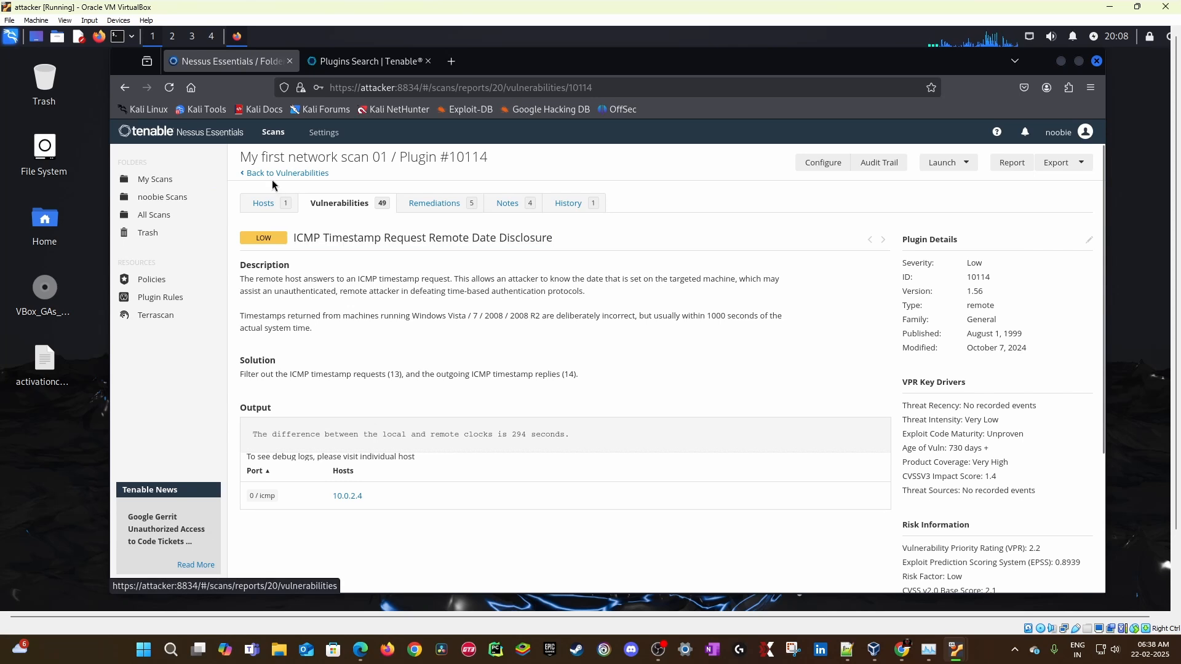
Step: Return to the scan's vulnerability list and open the Canonical Ubuntu Linux (Multiple Issues) group to view its findings
click(289, 173)
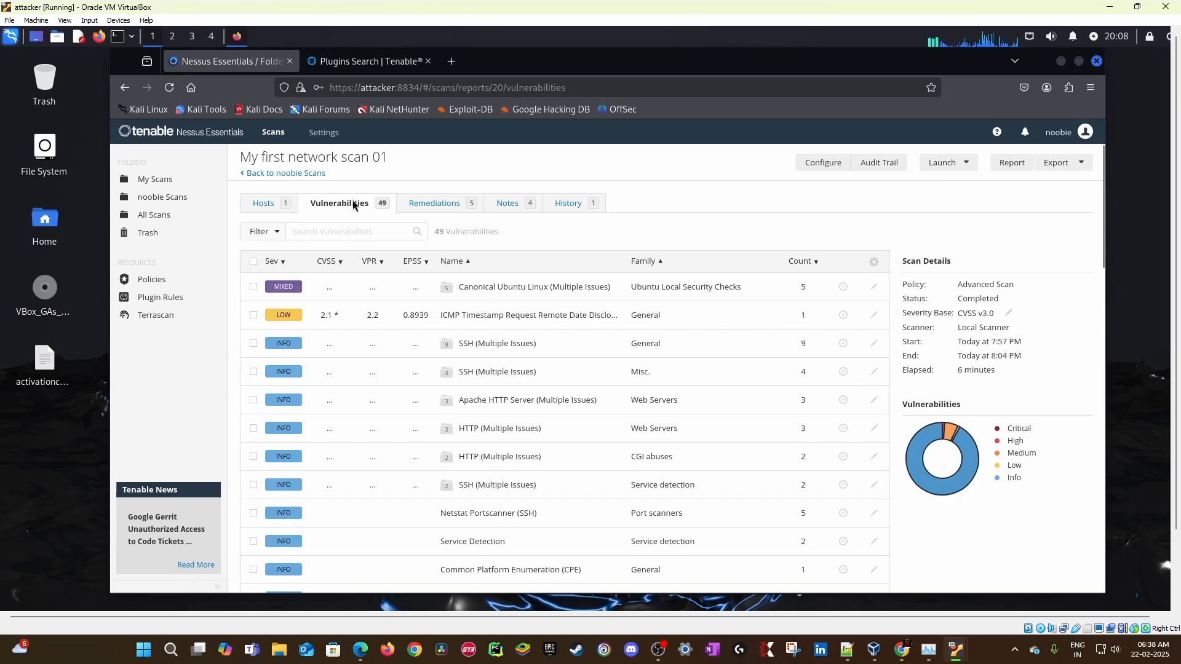
click(496, 291)
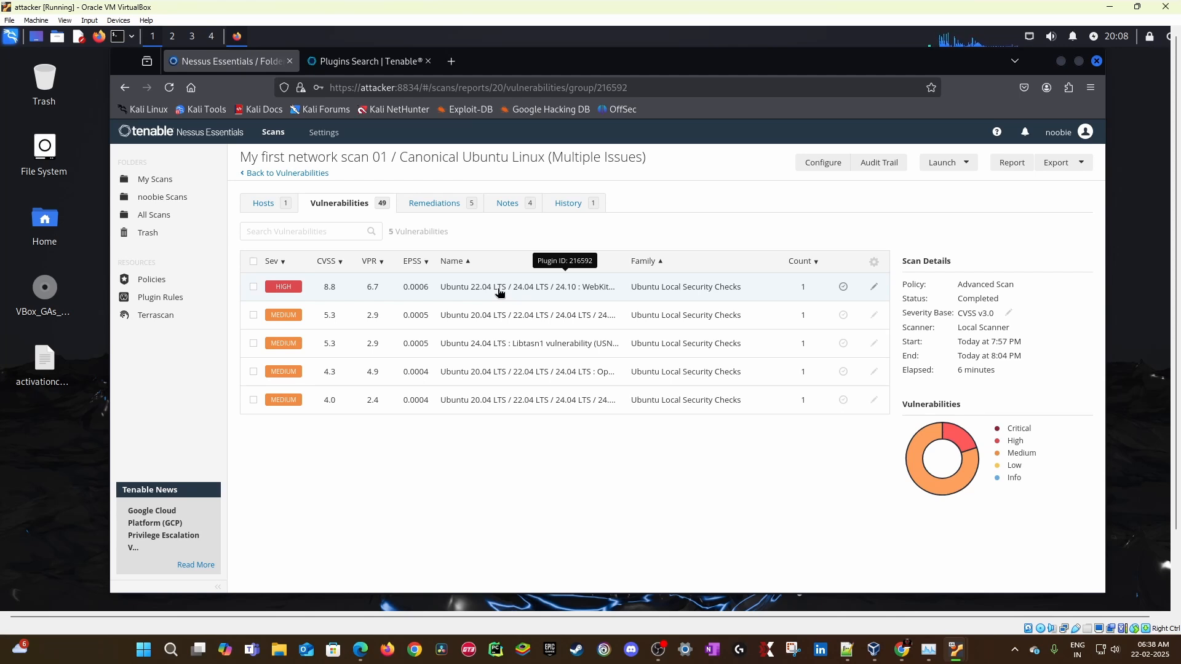
Step: Generate a PDF report for host 10.0.2.4 with the Complete List of Vulnerabilities by Host template and open the downloaded file
click(264, 203)
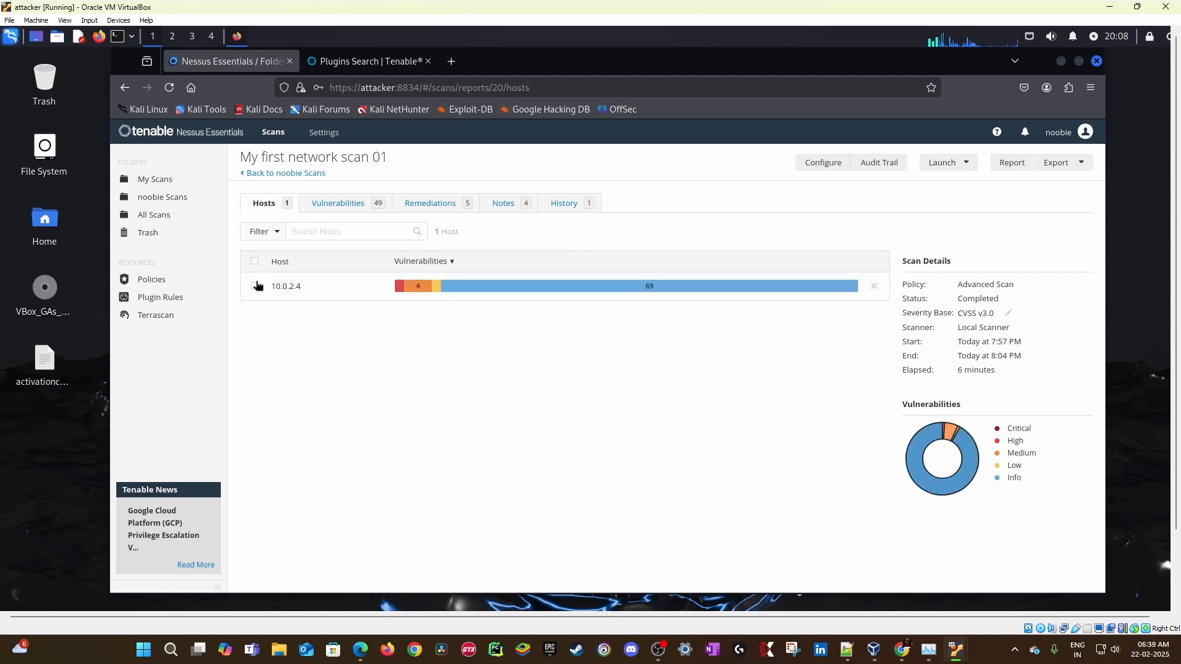
click(254, 287)
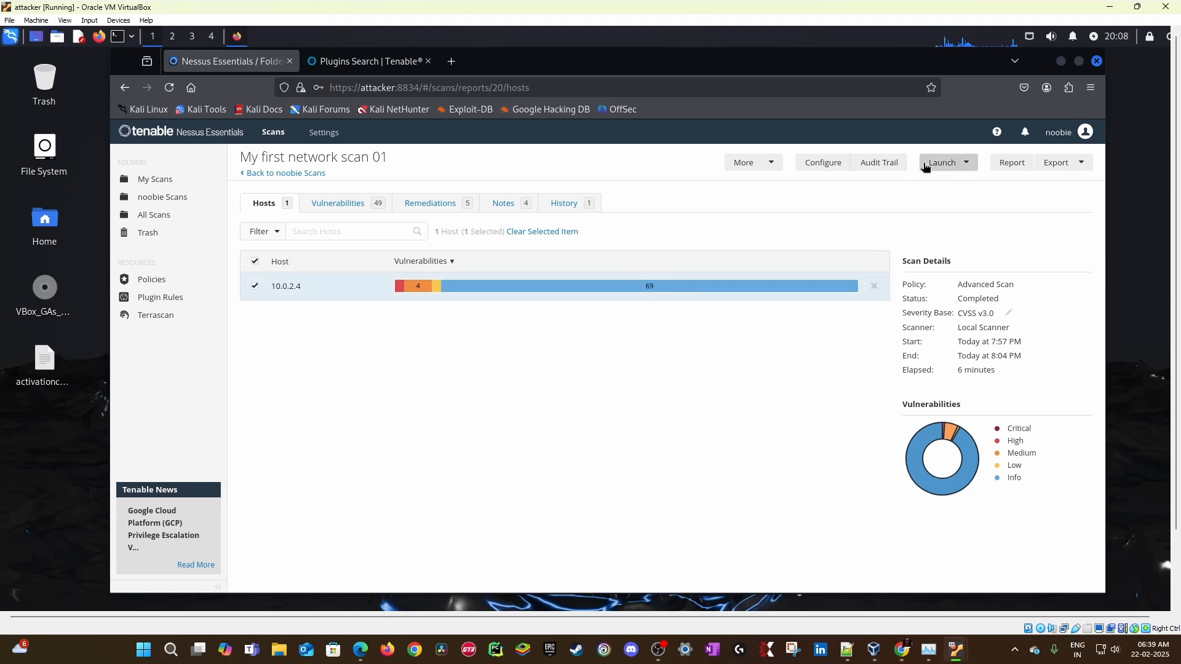
click(1010, 163)
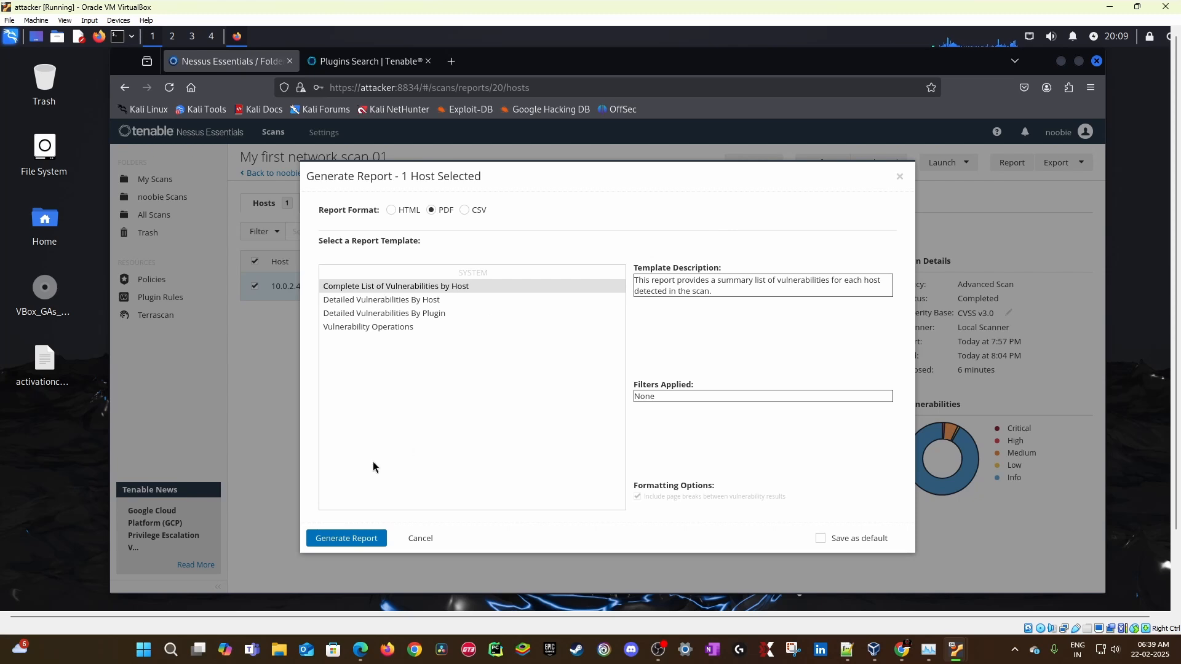
click(343, 539)
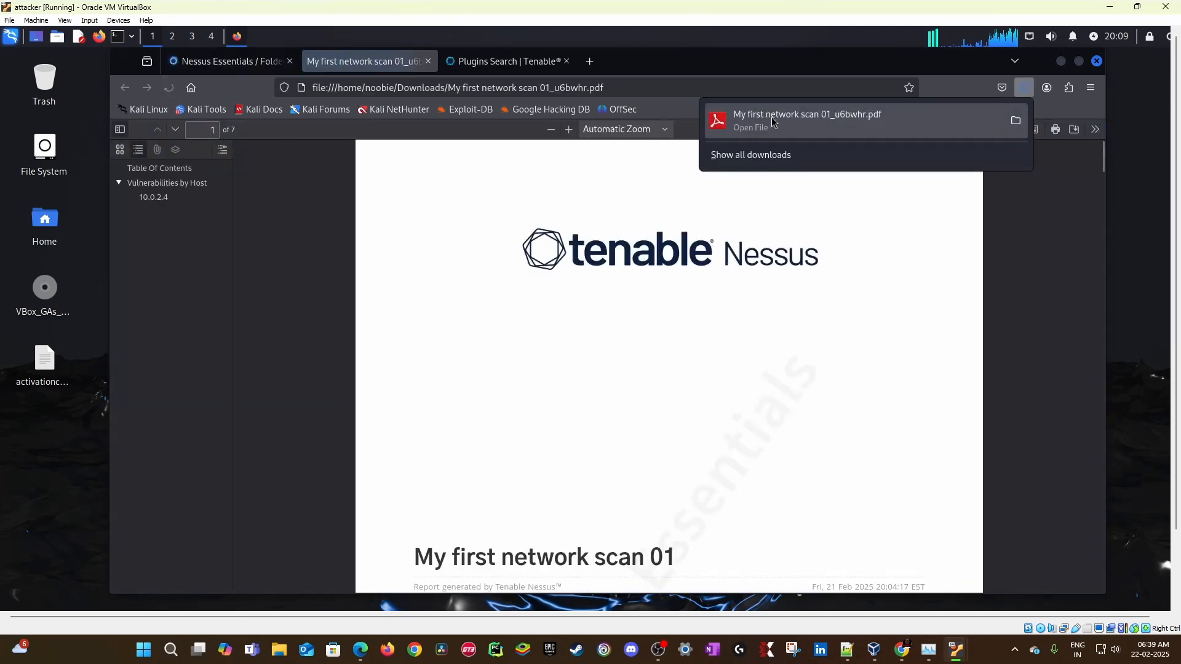
click(773, 119)
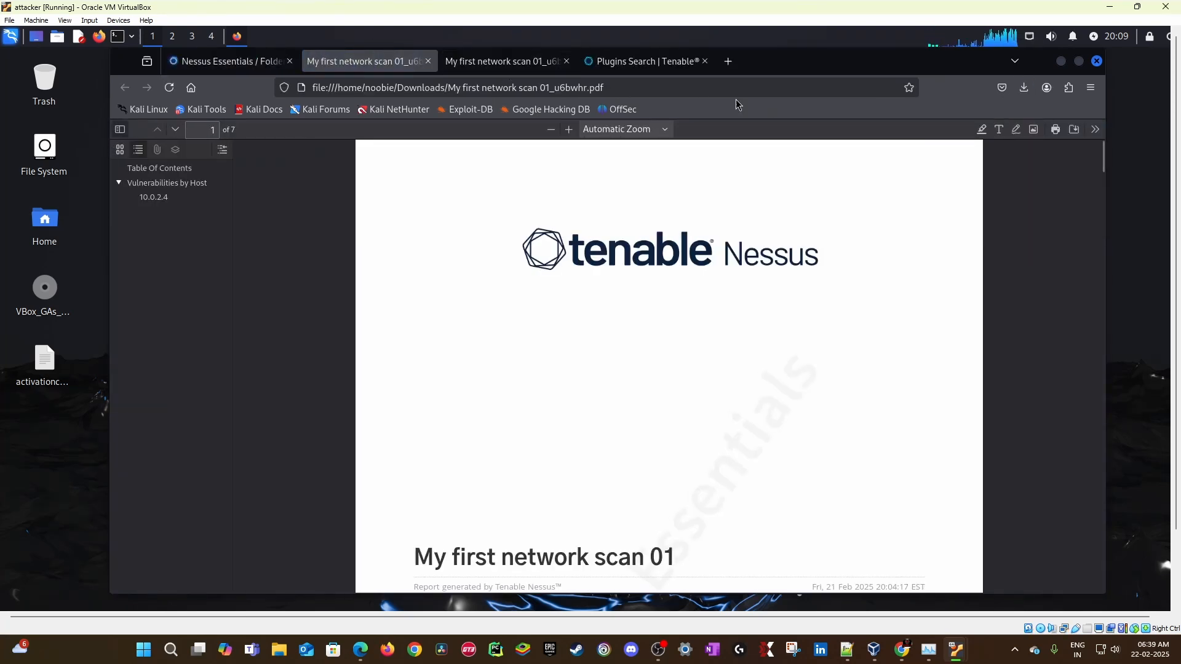
Step: Show the downloaded report in its folder, open the earlier report My first network scan_qdxwxb.pdf and maximize its window
click(1024, 87)
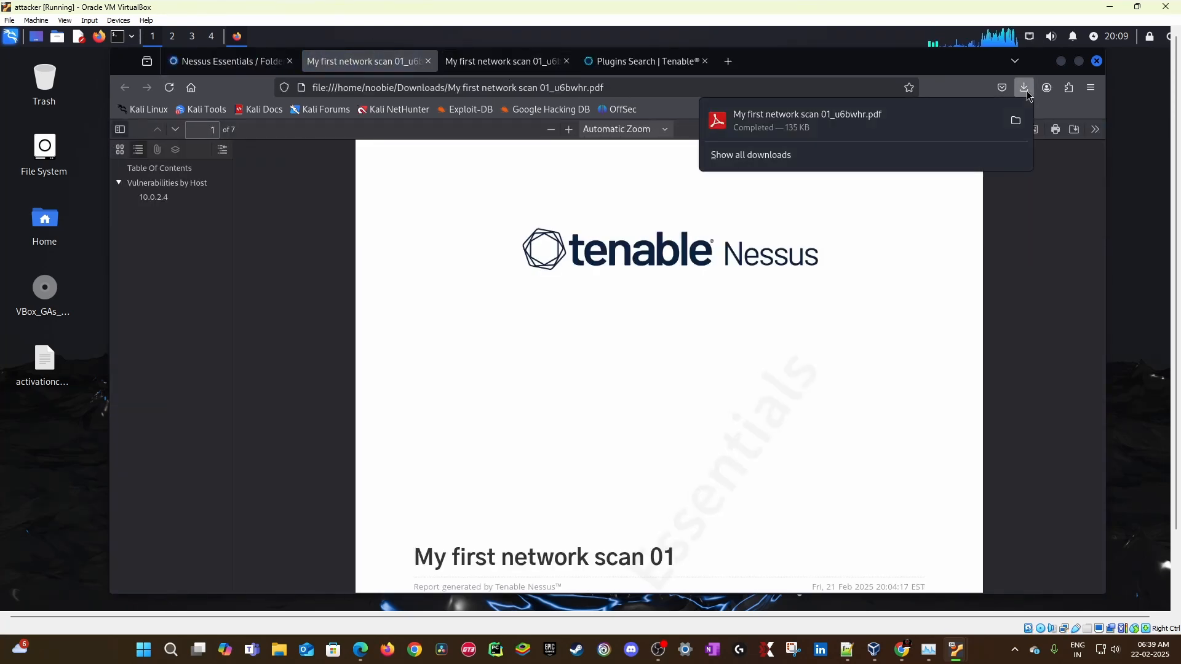
click(1015, 121)
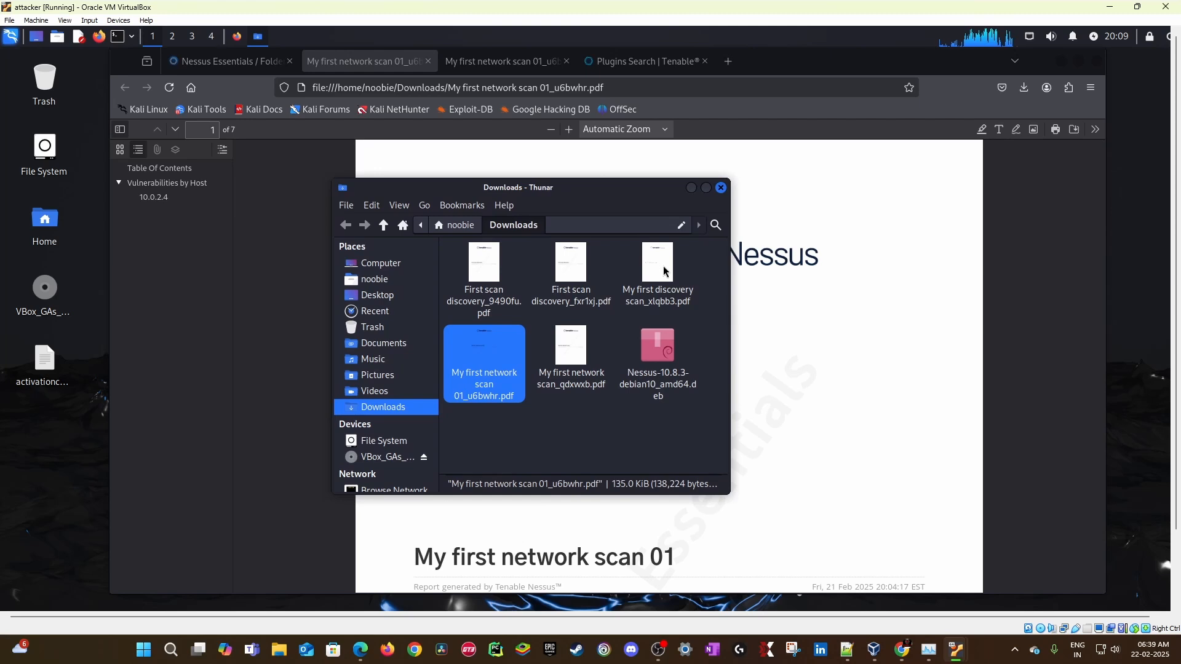
click(569, 363)
double_click(577, 367)
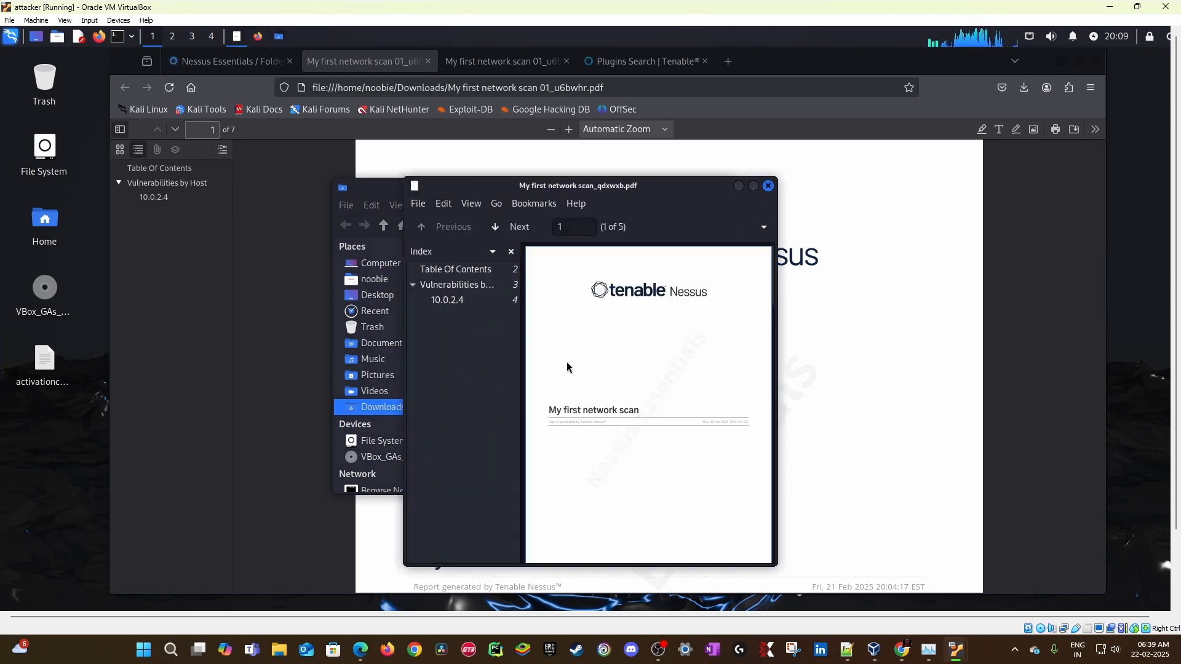
click(754, 185)
Step: Go to the 10.0.2.4 section of the earlier report and examine its vulnerability counts by severity
scroll(599, 312, down, 5)
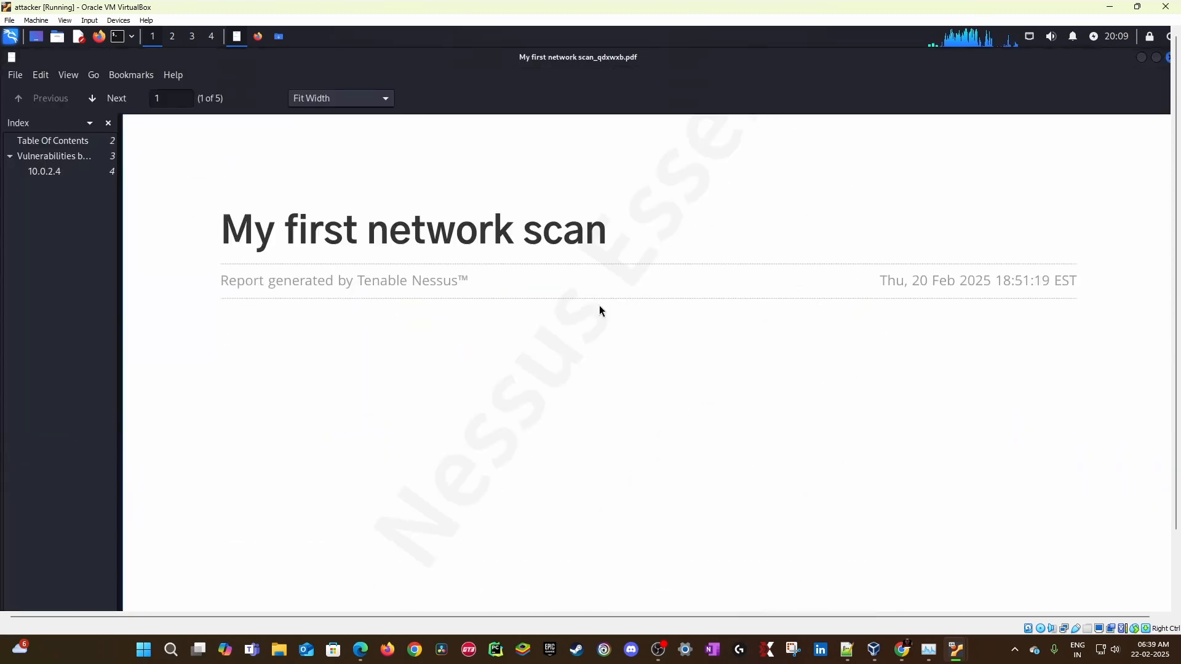
scroll(600, 311, down, 1)
scroll(598, 303, down, 15)
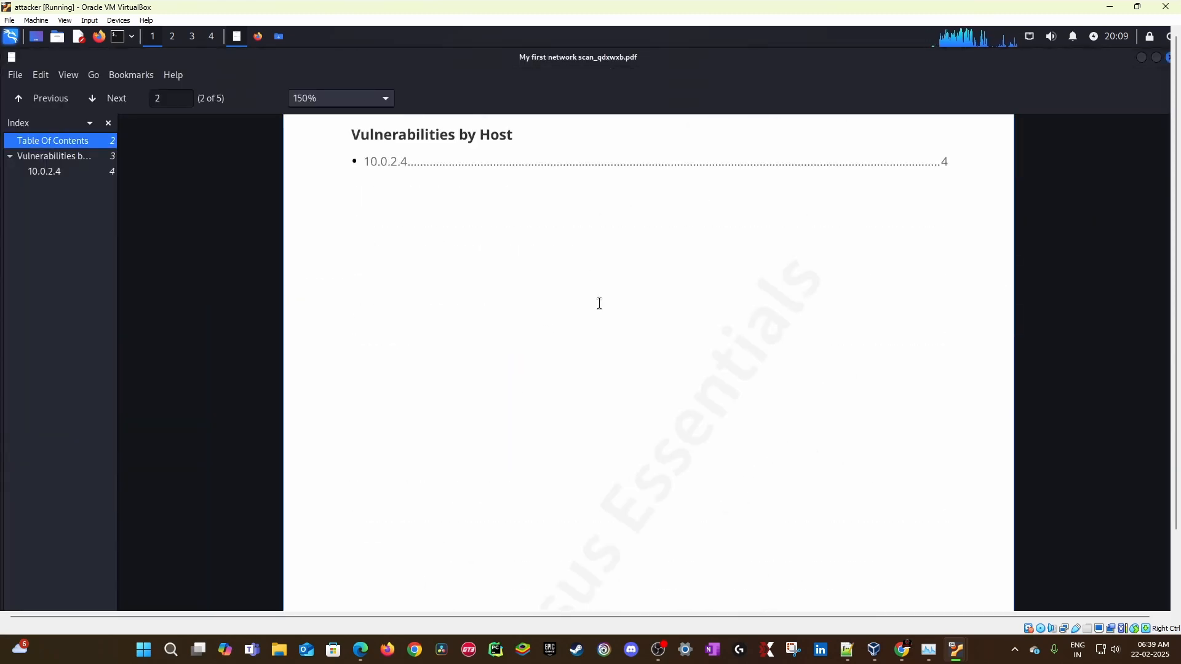
scroll(598, 306, down, 8)
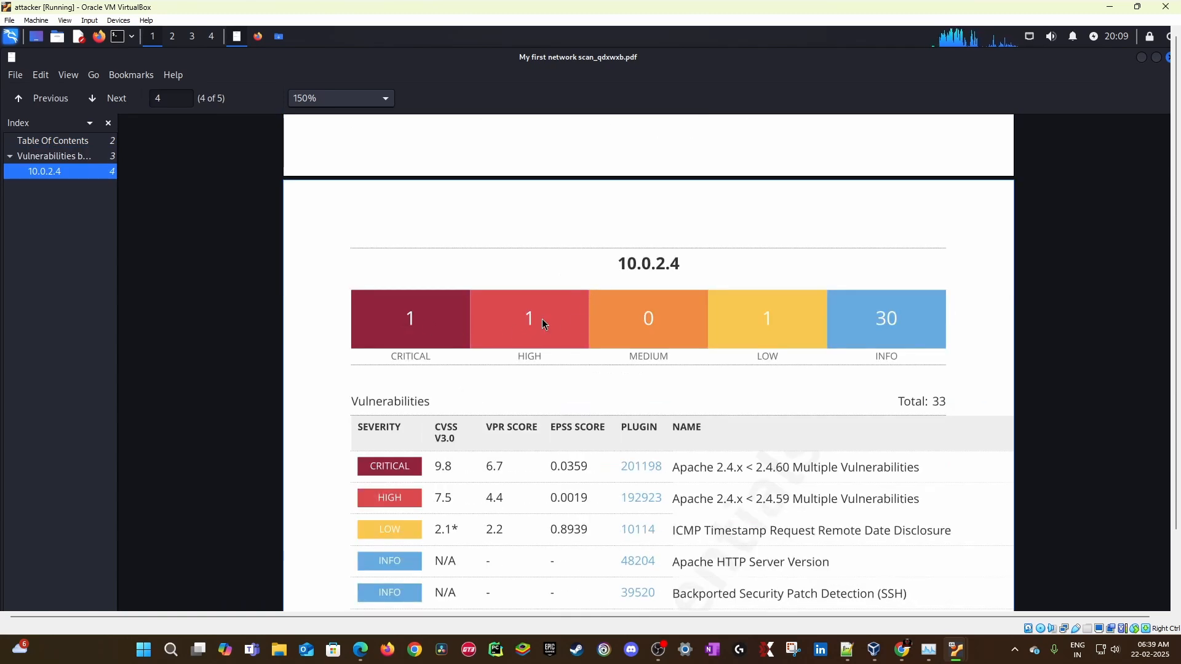
double_click(890, 326)
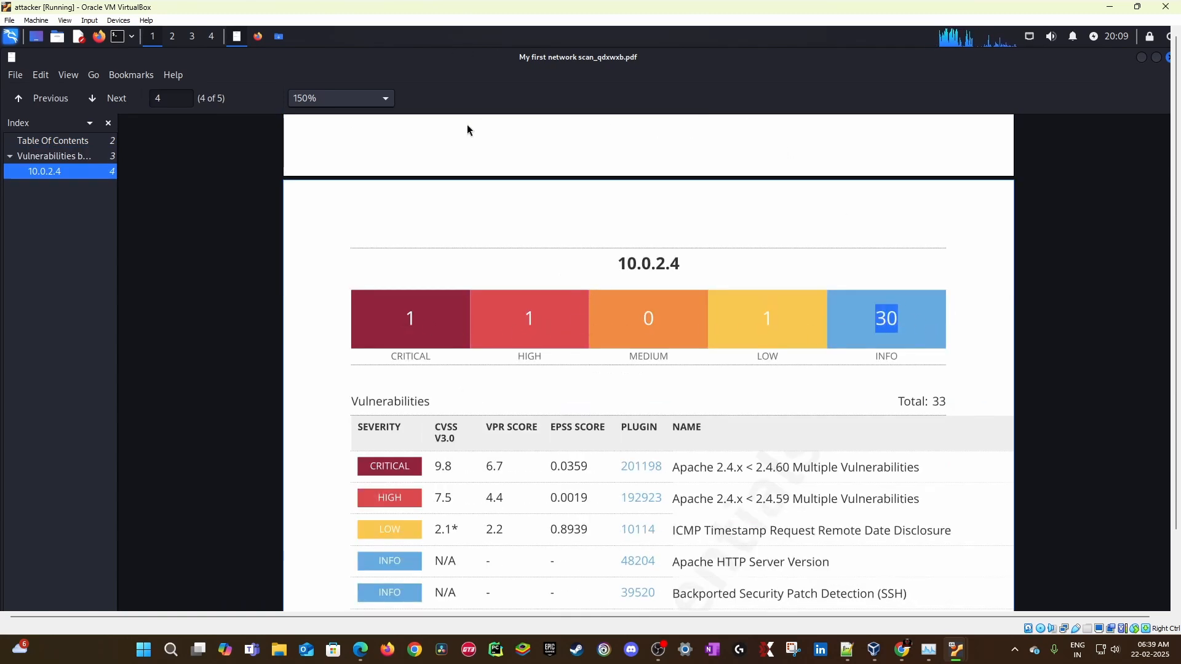
Step: Switch back to the browser and close the duplicate copy of the new scan report
click(259, 38)
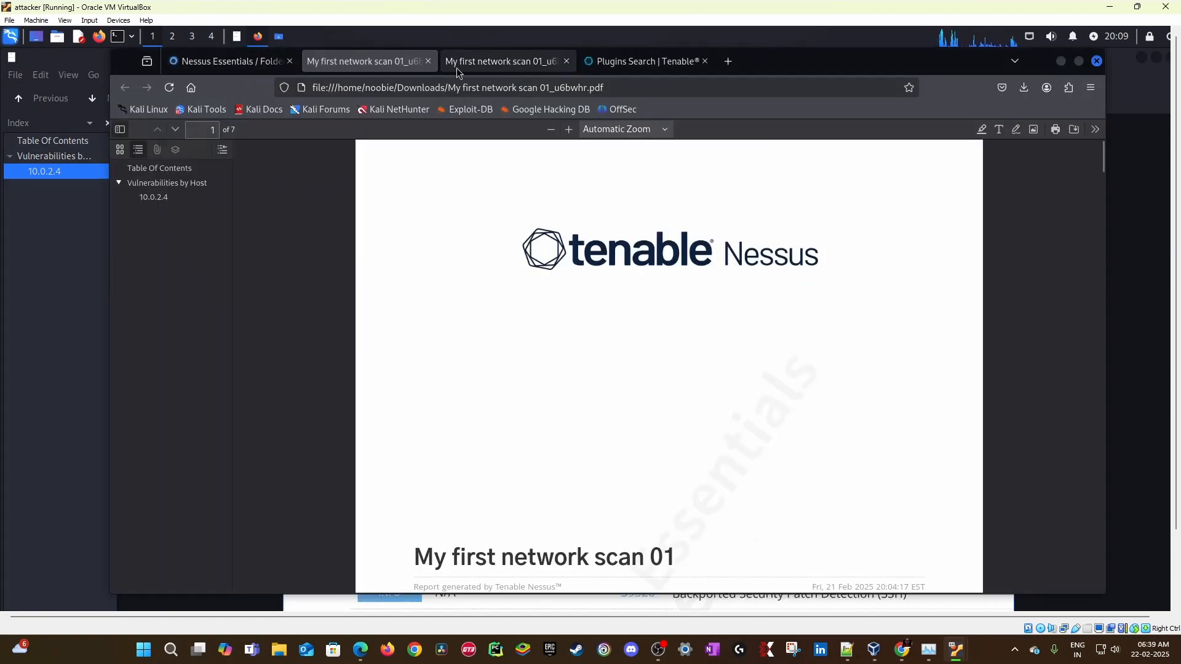
click(559, 67)
click(566, 61)
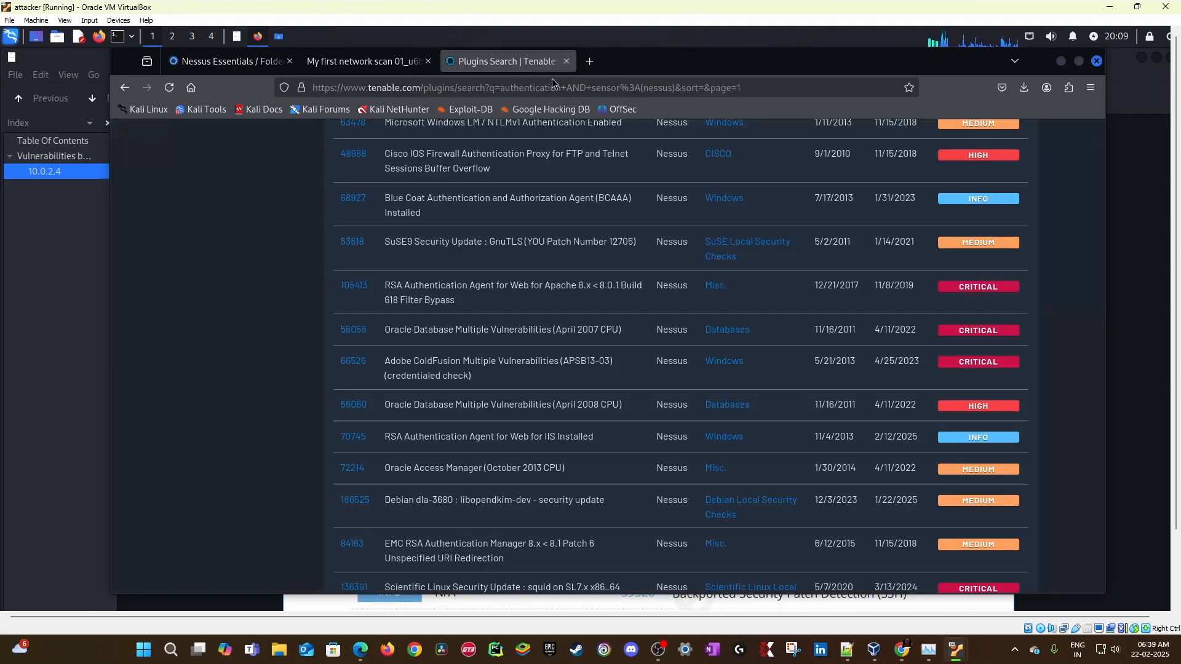
Step: Go to the 10.0.2.4 section of the new report and examine its Critical and High vulnerability counts
click(362, 61)
scroll(791, 353, down, 10)
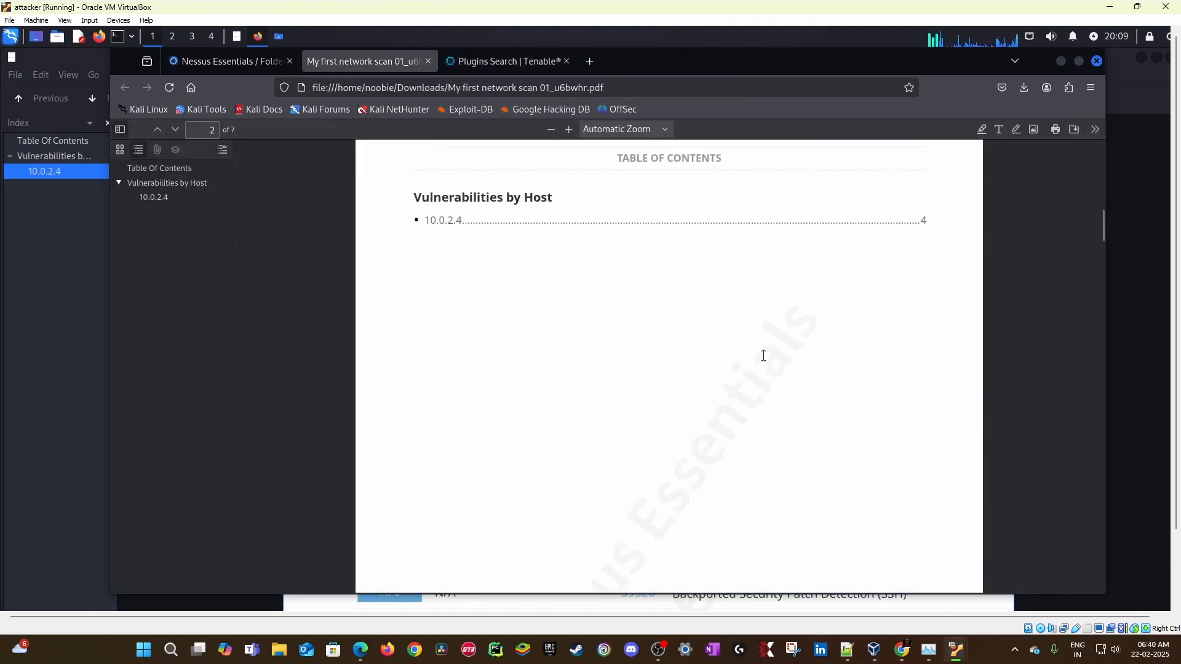
scroll(764, 356, down, 15)
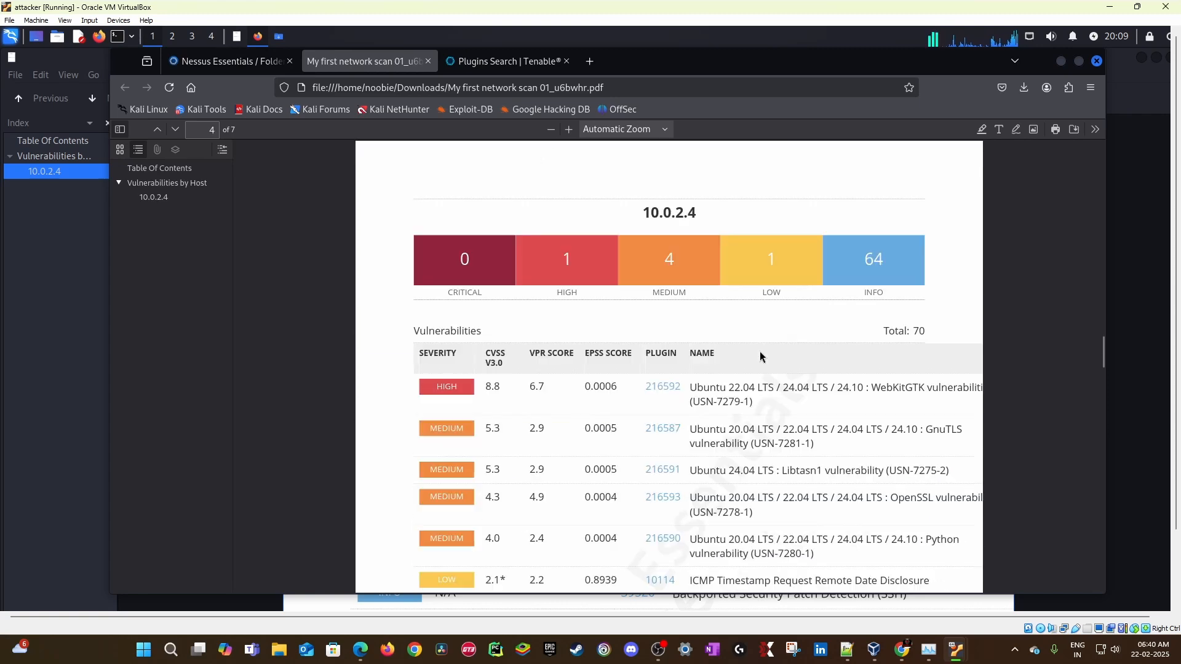
scroll(761, 353, down, 2)
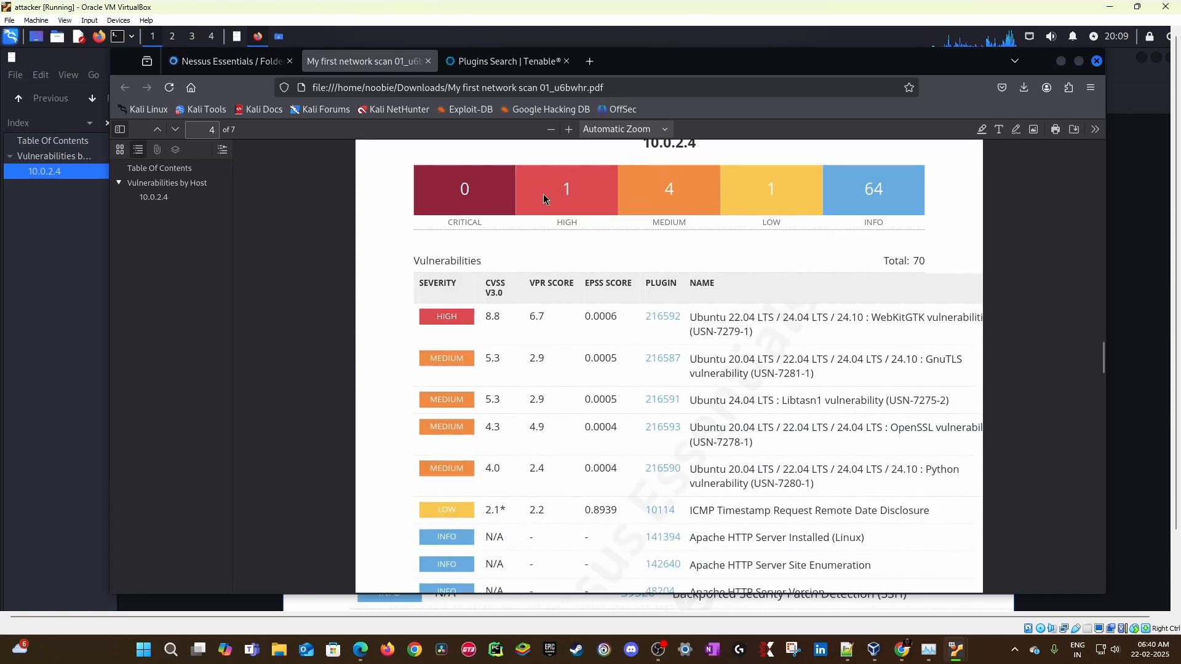
drag(546, 197, 578, 199)
click(518, 200)
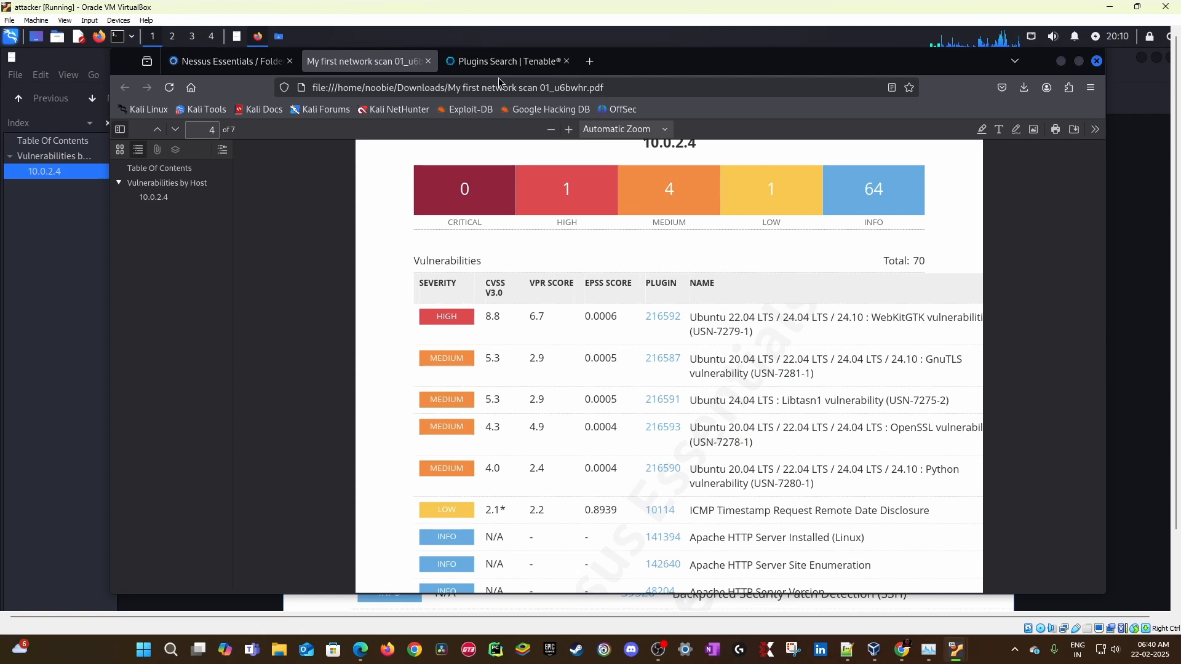
key(alt)
key(alt)
drag(449, 191, 566, 191)
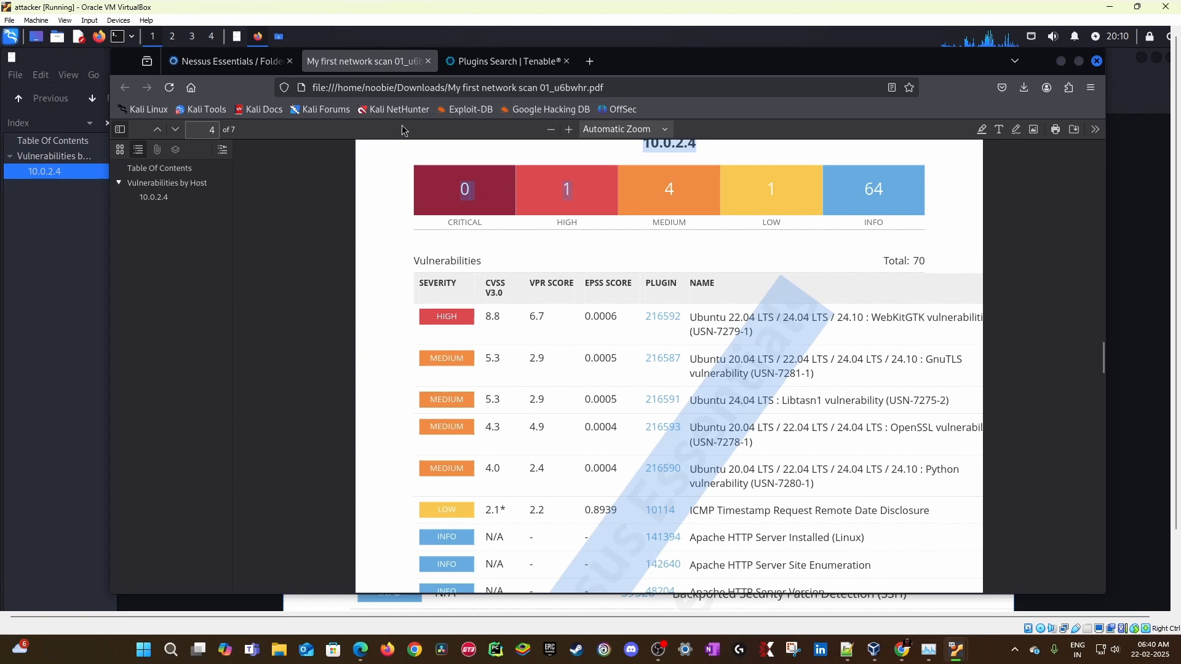
click(573, 210)
Step: Alternate between the earlier and new reports to compare their severity counts, highlighting the earlier report's Apache 2.4.x < 2.4.59 finding
key(alt+Tab)
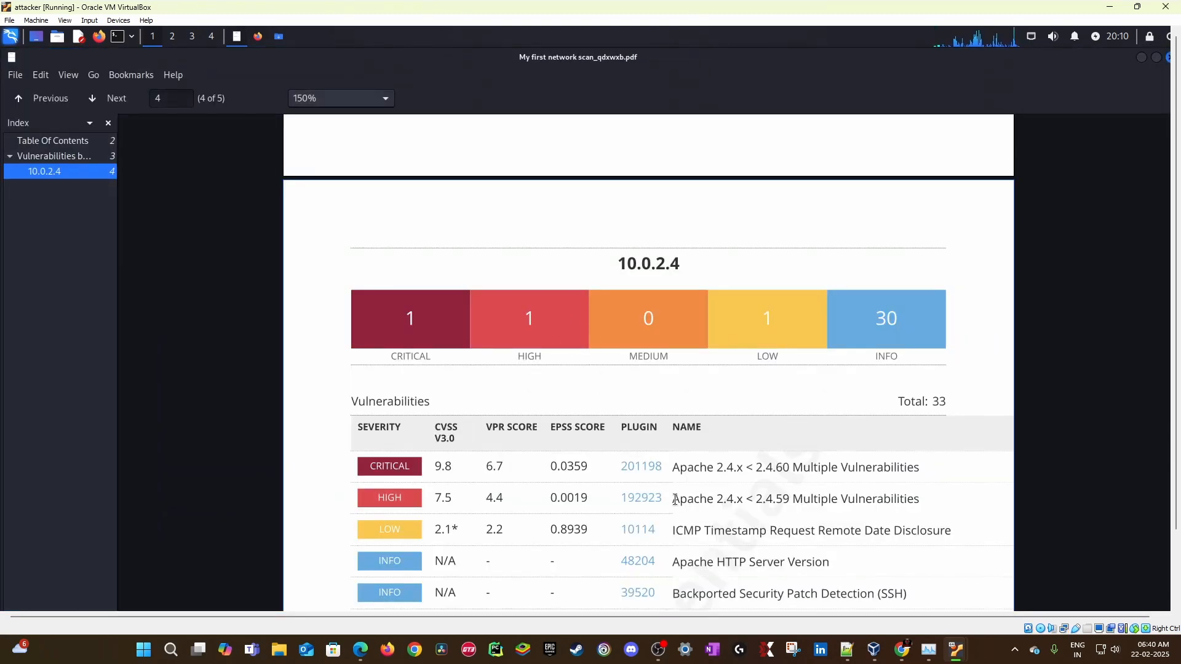
drag(673, 500, 918, 500)
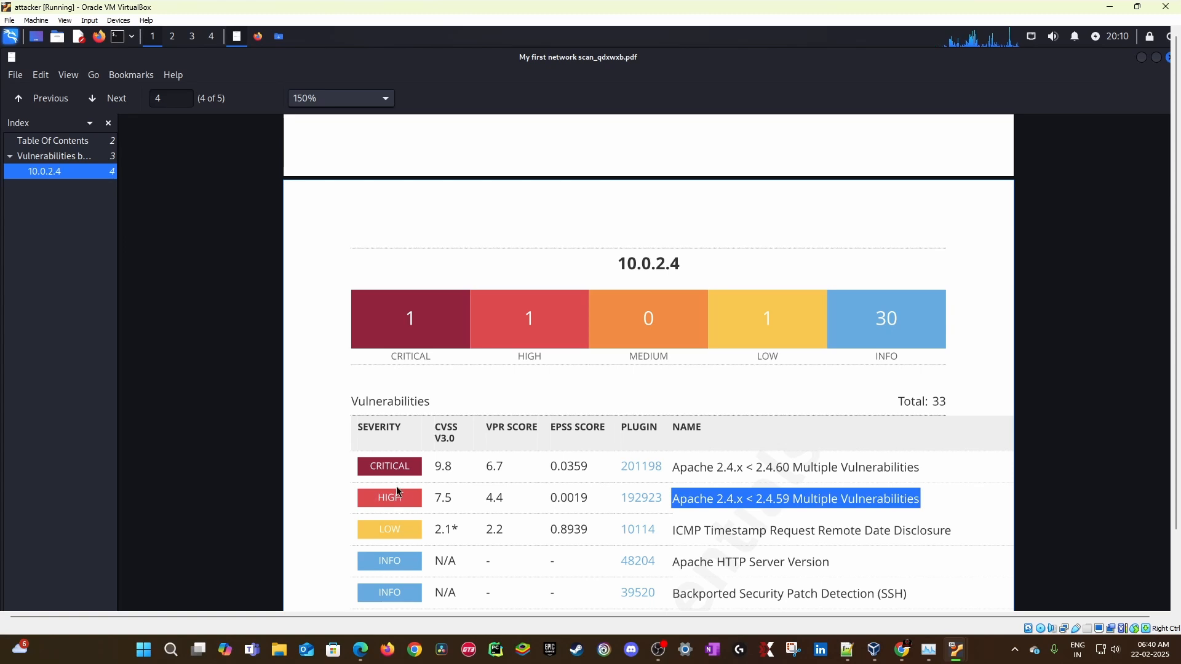
key(alt+Tab)
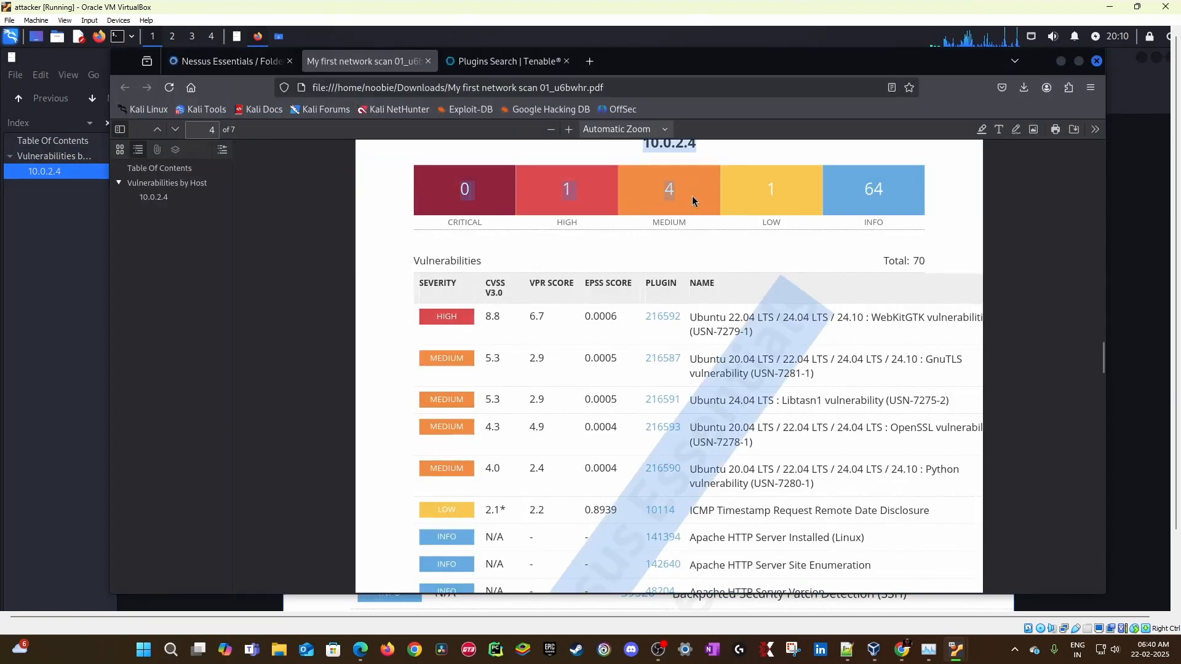
key(alt+Tab)
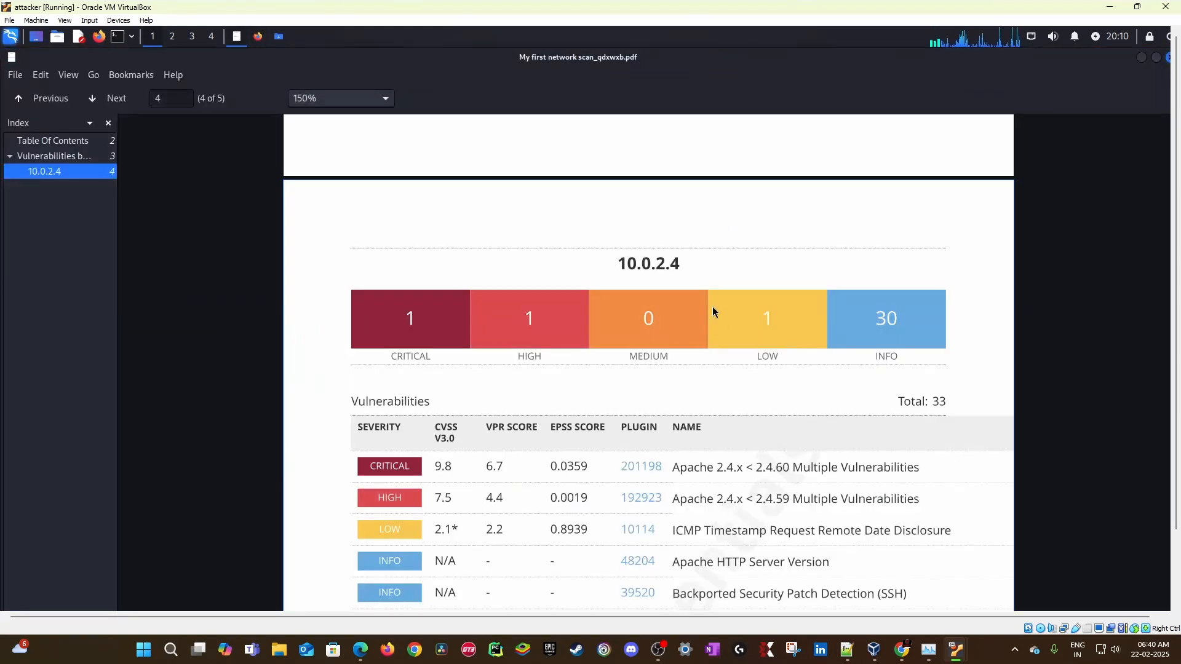
key(alt+Tab)
key(alt+Tab)
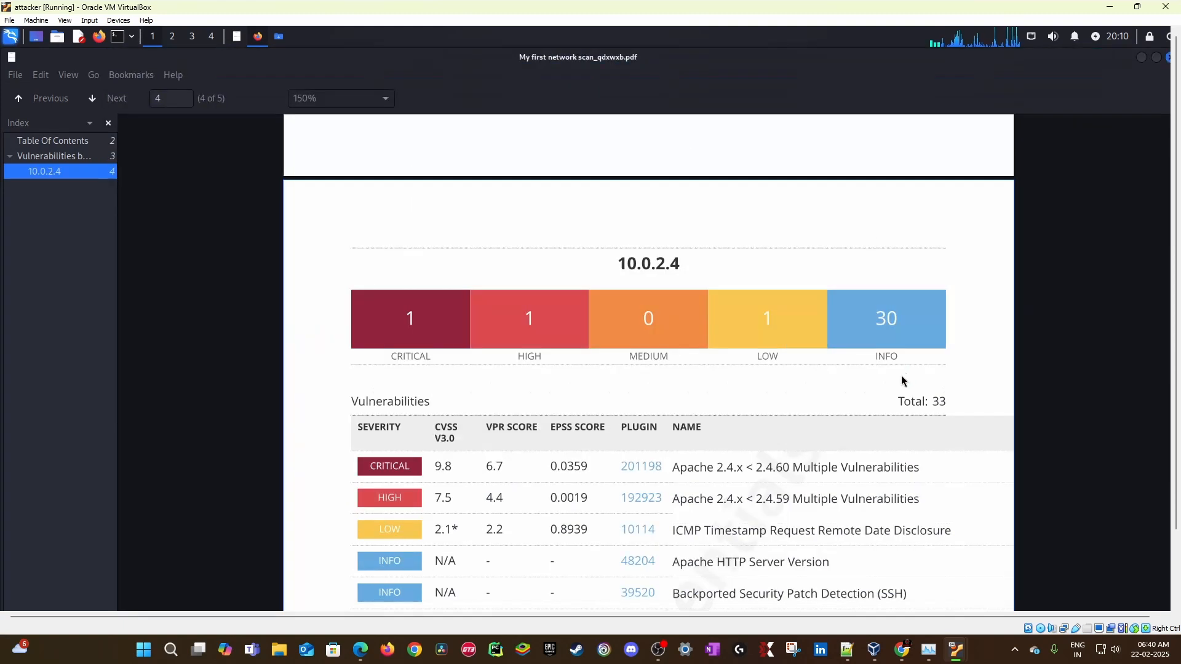
Step: Highlight the Info count and the Apache 2.4.x findings in the earlier report for comparison
drag(872, 333, 914, 332)
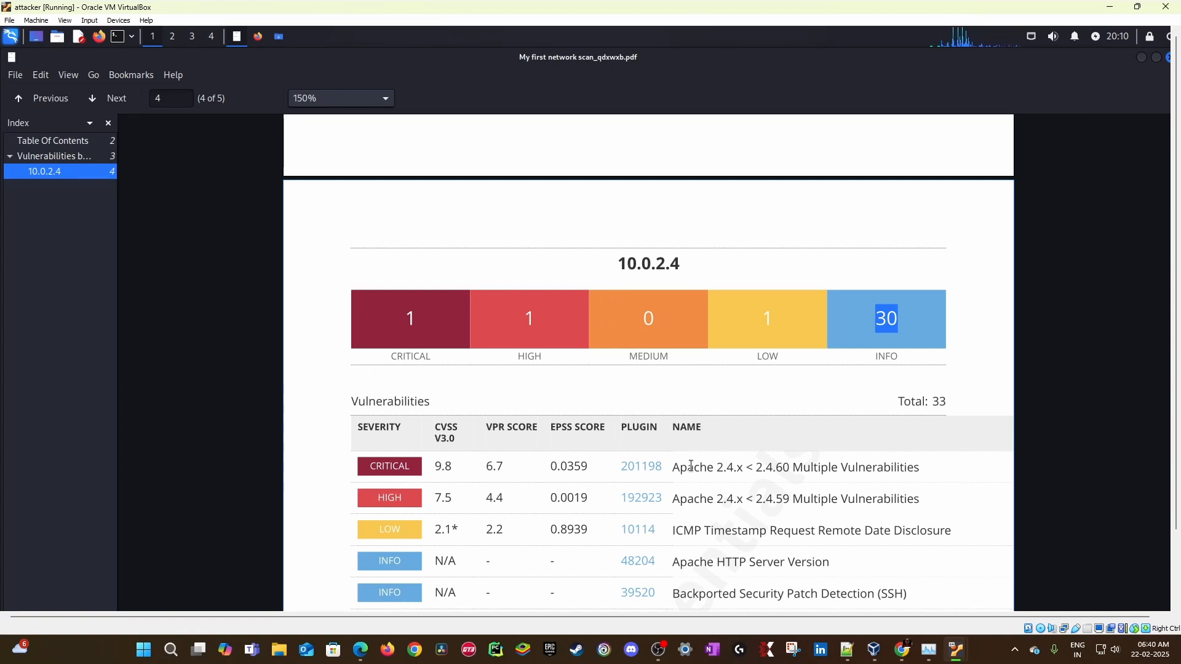
drag(680, 481, 804, 492)
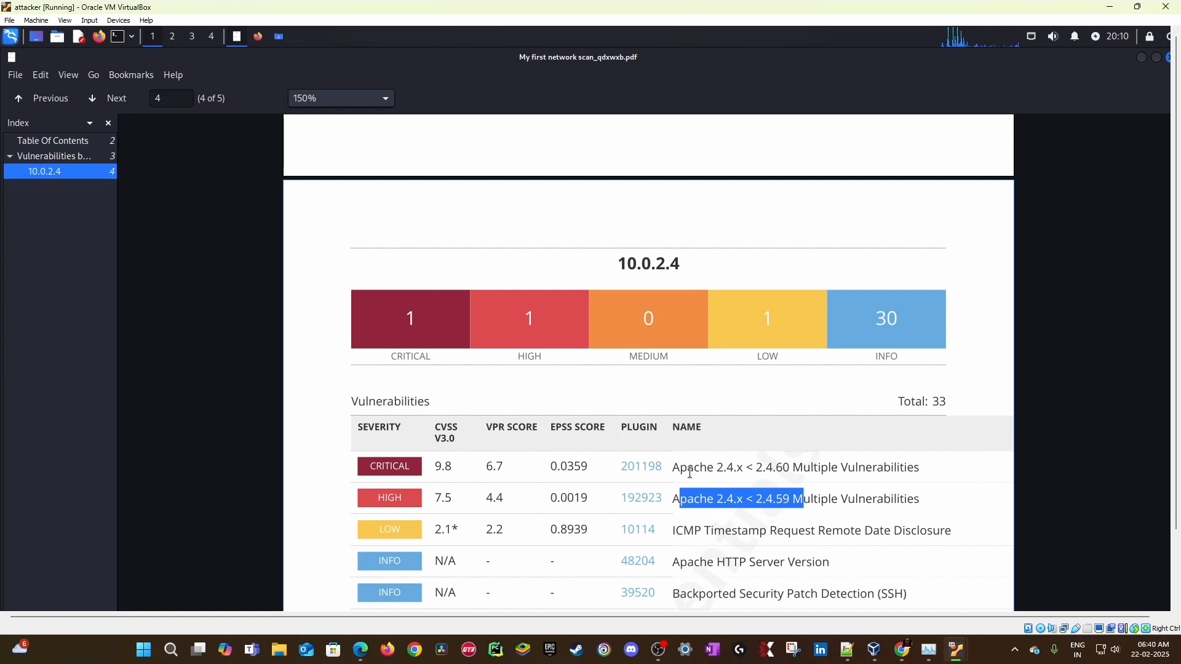
drag(693, 474, 830, 491)
Step: Switch to the new report, search it for "apache" and examine the matching findings
key(alt+Tab)
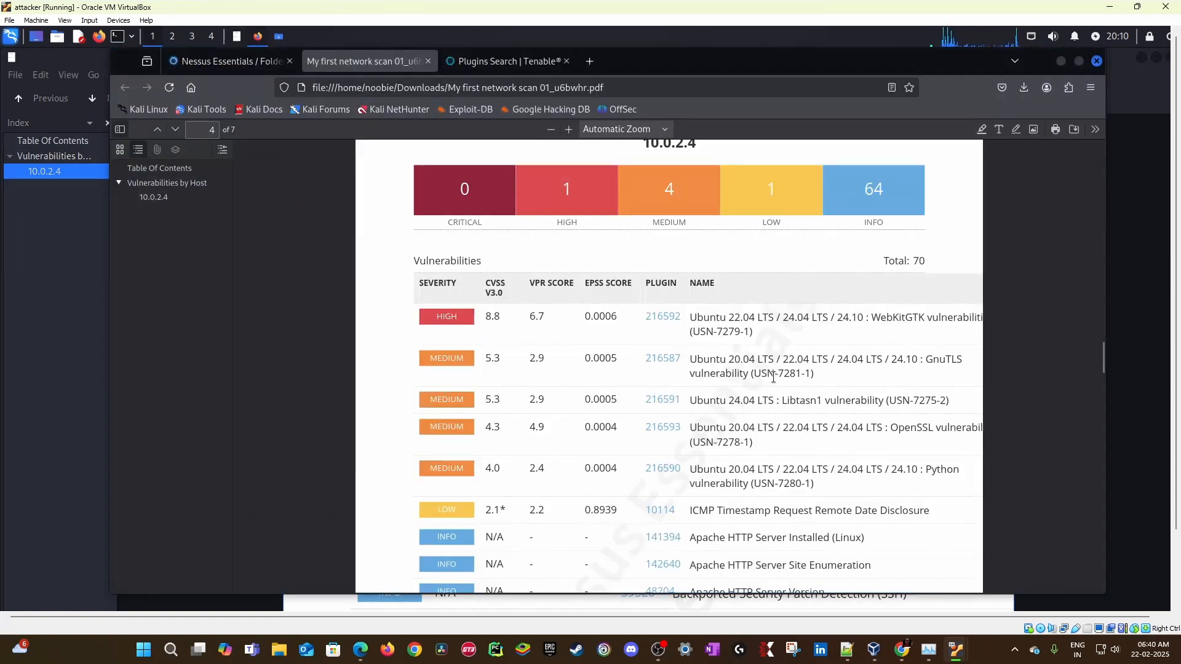
key(ctrl+f)
text(apache)
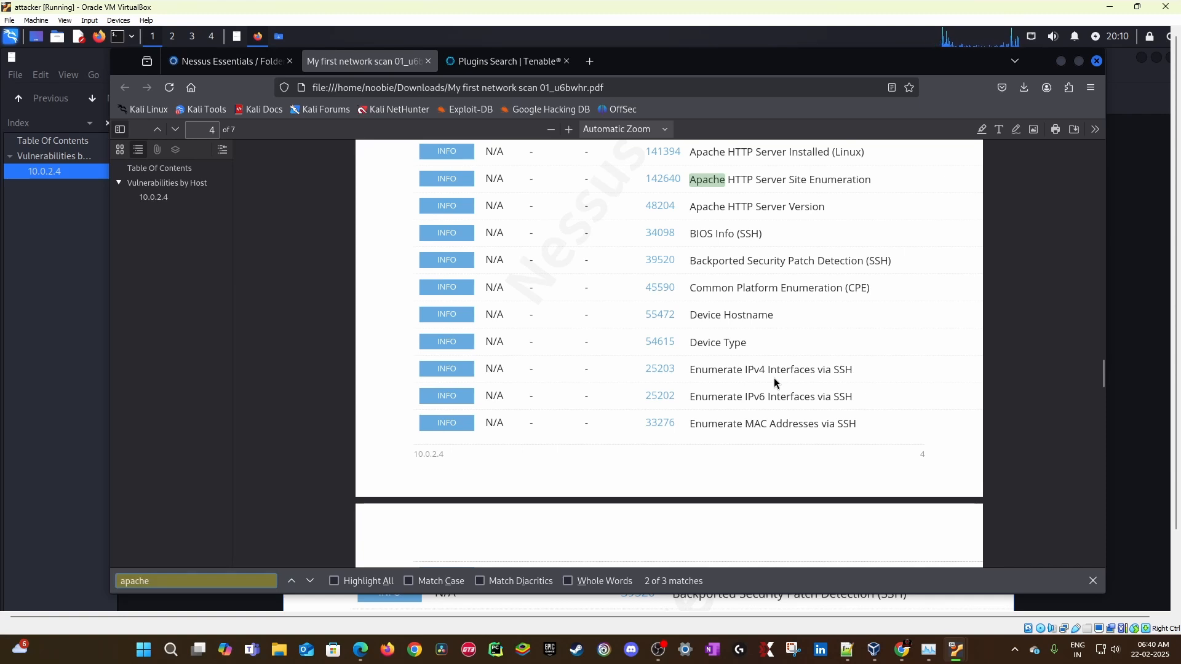
scroll(823, 277, up, 2)
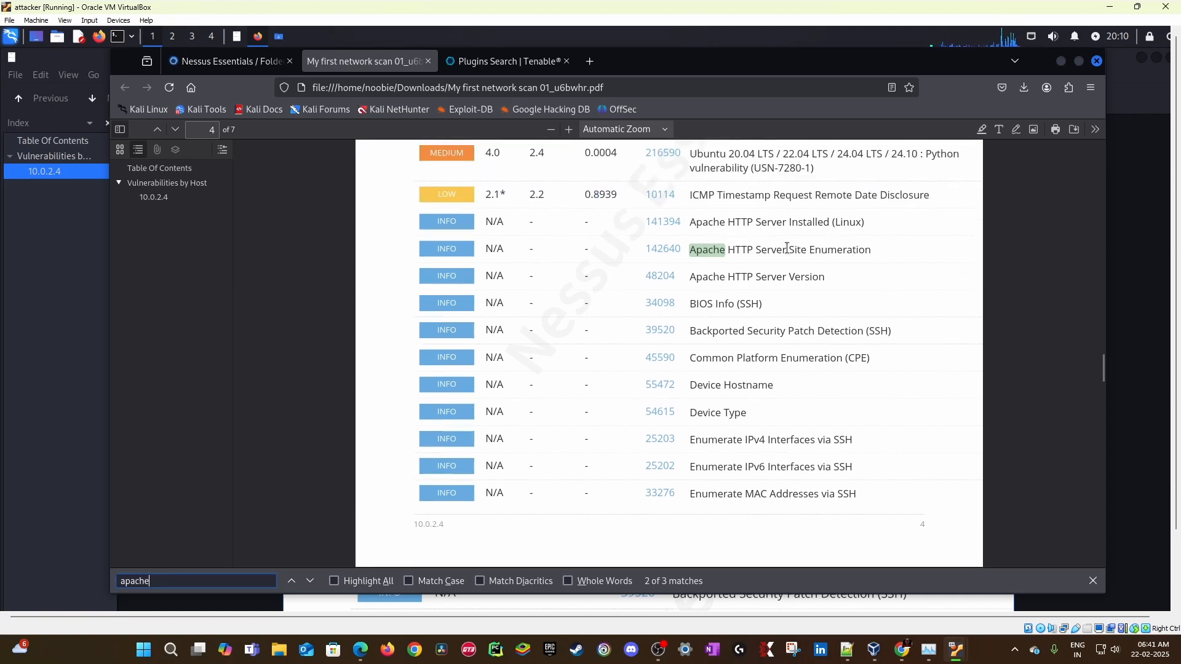
Step: Cycle through the "apache" search matches in the new report and examine the Apache HTTP Server findings
key(Return)
key(Return)
key(Return)
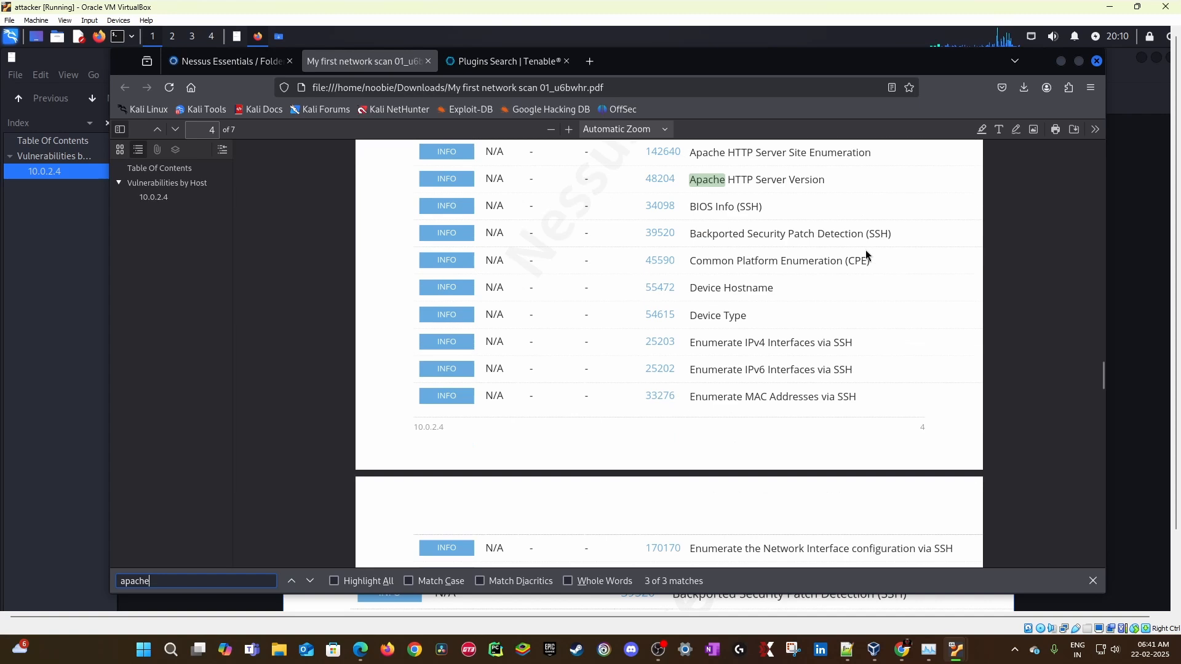
key(Return)
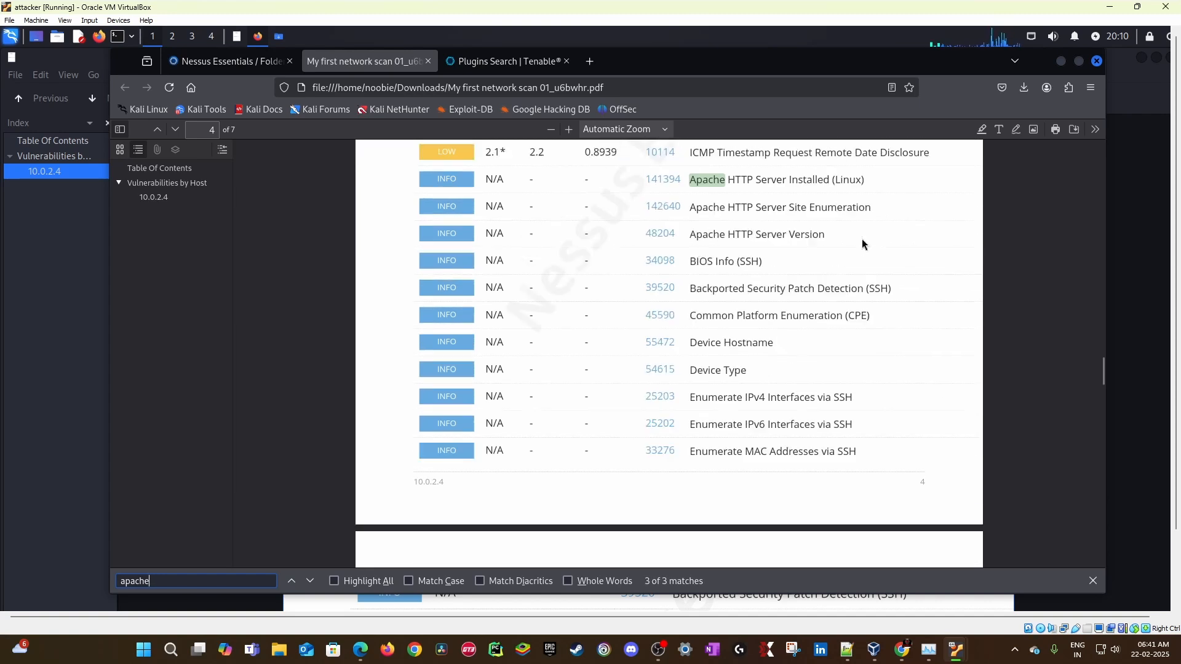
Step: Return to the 10.0.2.4 severity summary and highlight the High WebKitGTK finding and the first Medium findings below it
scroll(720, 308, up, 5)
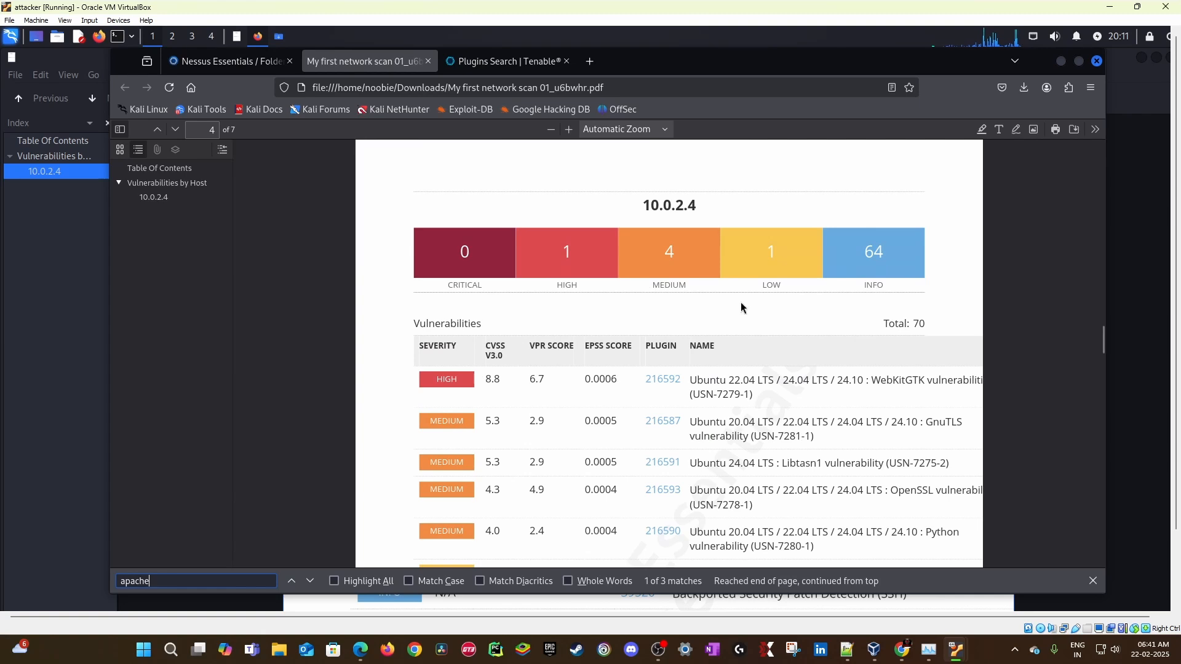
scroll(709, 294, down, 1)
drag(767, 327, 711, 316)
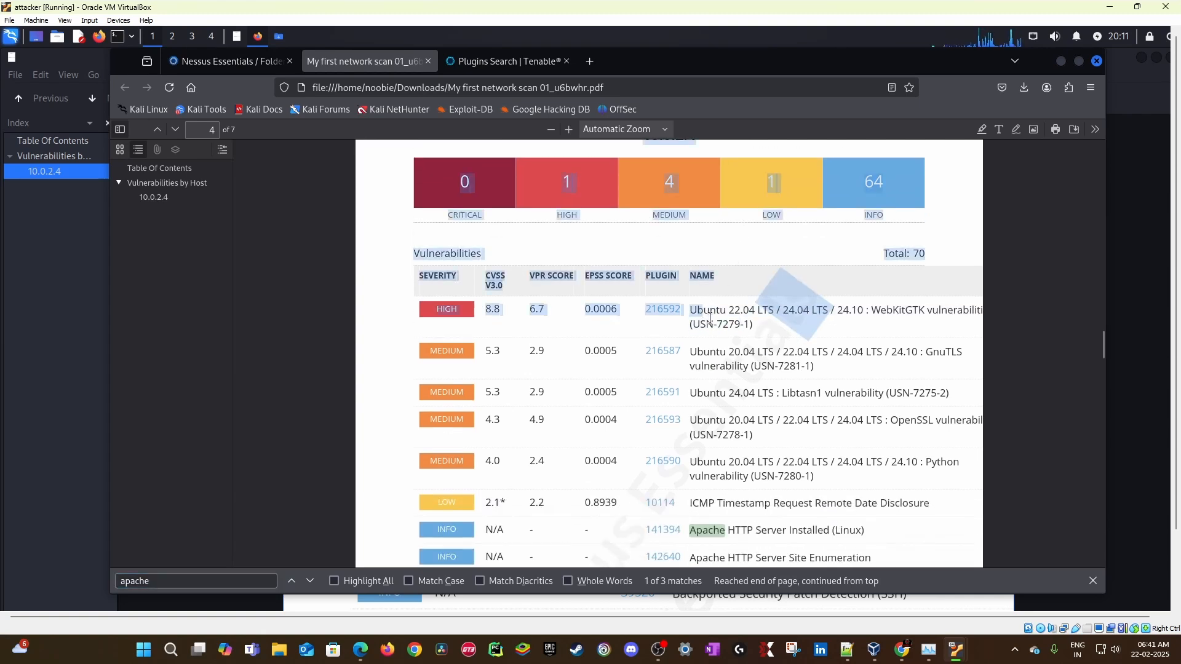
click(710, 317)
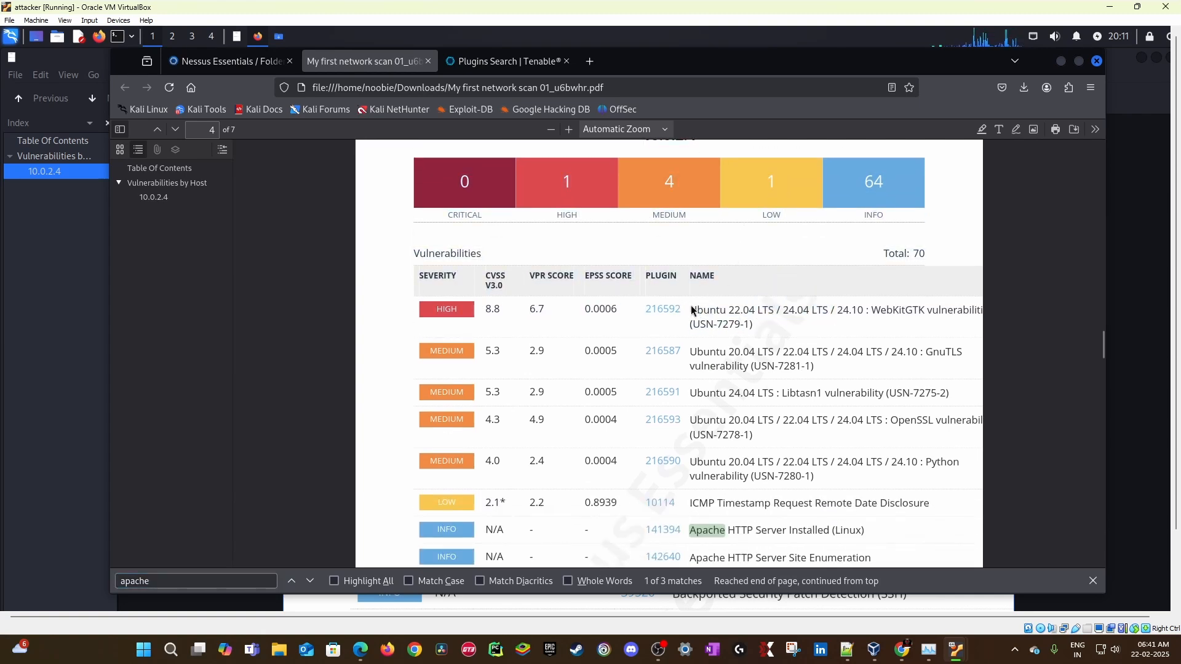
drag(757, 327, 736, 383)
click(723, 354)
click(746, 401)
drag(761, 323, 690, 309)
click(594, 320)
Step: Highlight the WebKitGTK name and the listed Ubuntu versions in the High finding, and examine the Medium Ubuntu findings
drag(858, 311, 972, 311)
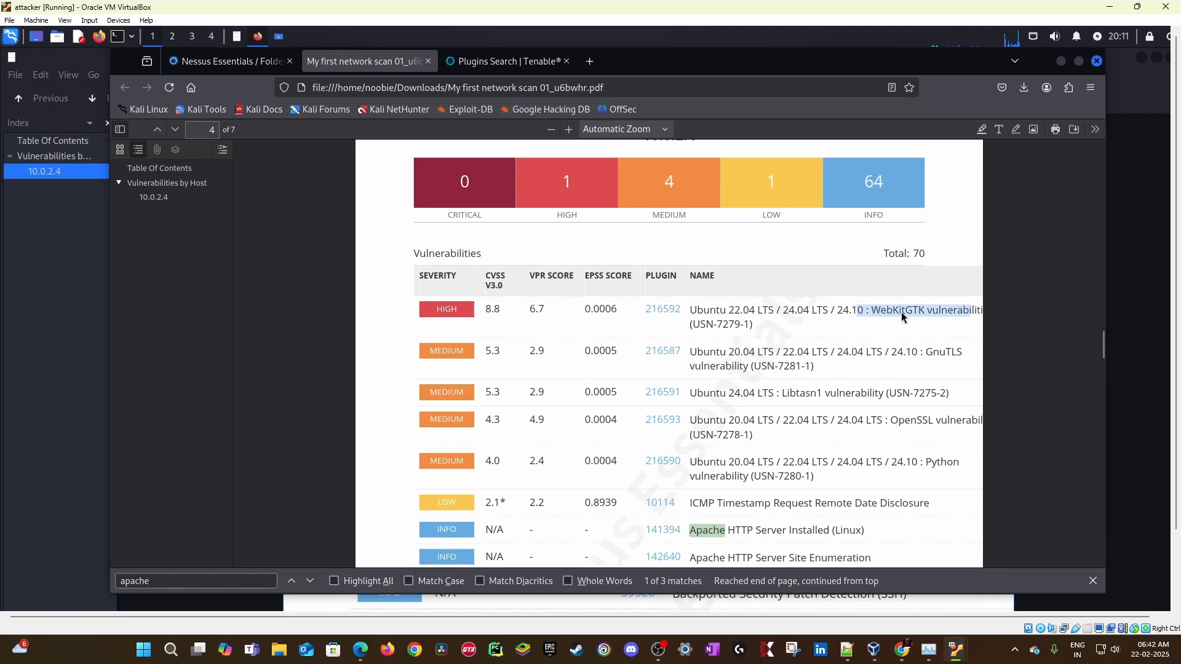
drag(728, 311, 800, 311)
click(739, 321)
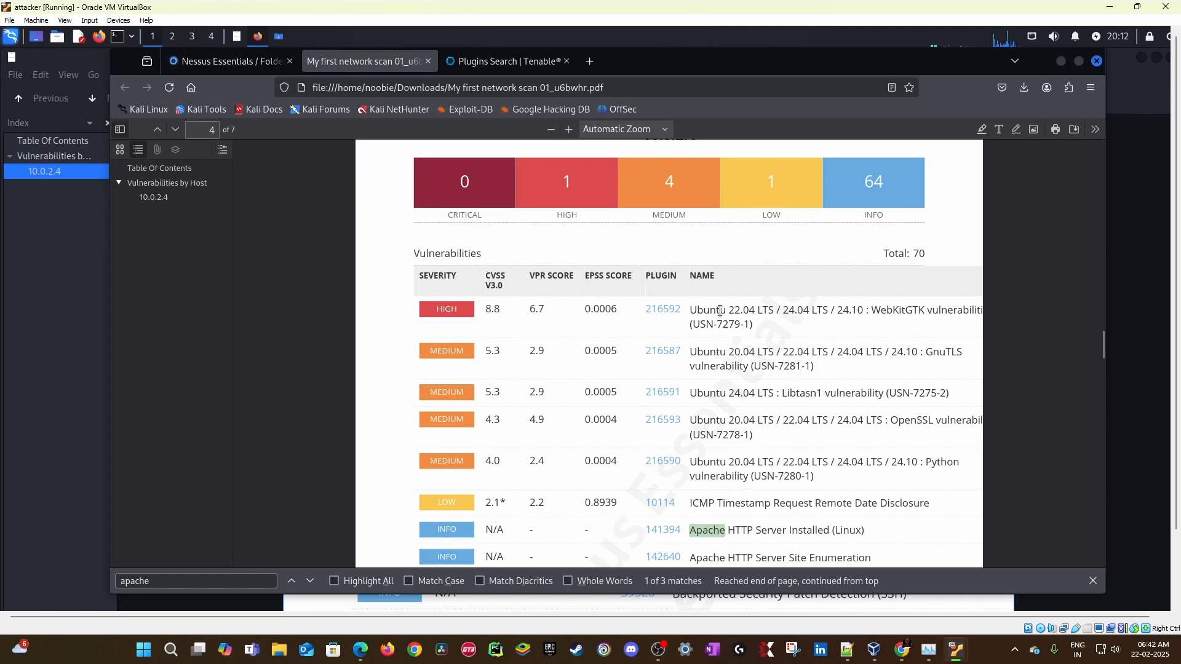
drag(720, 310, 809, 312)
click(734, 325)
drag(699, 310, 801, 307)
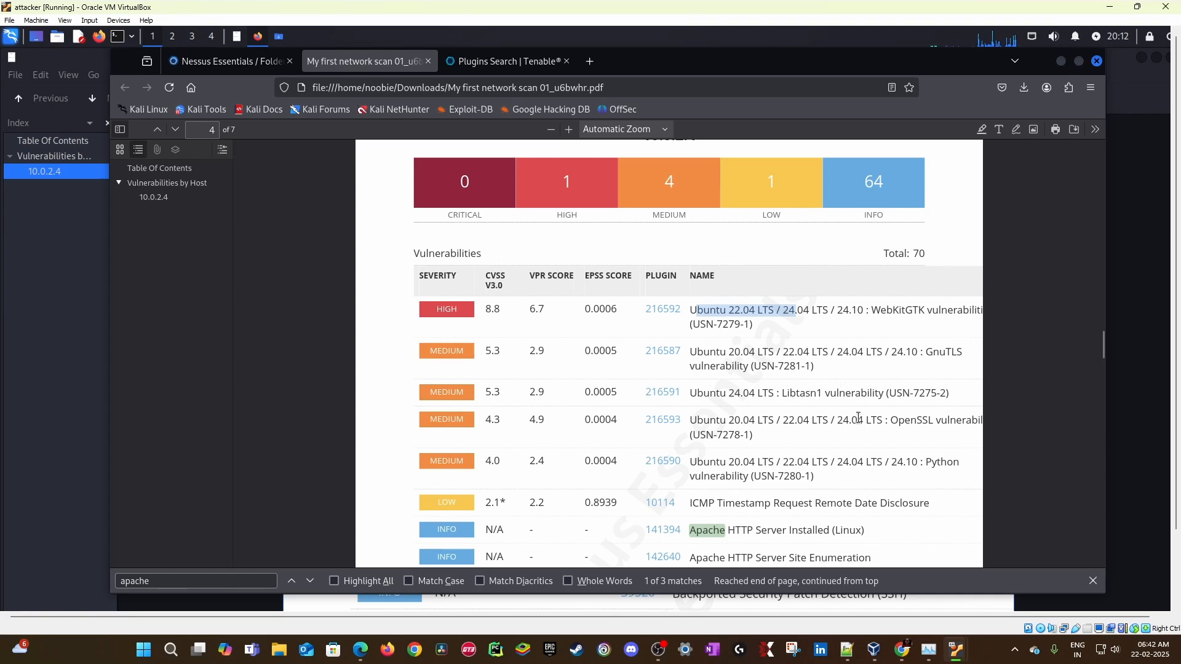
drag(745, 410, 697, 366)
click(839, 384)
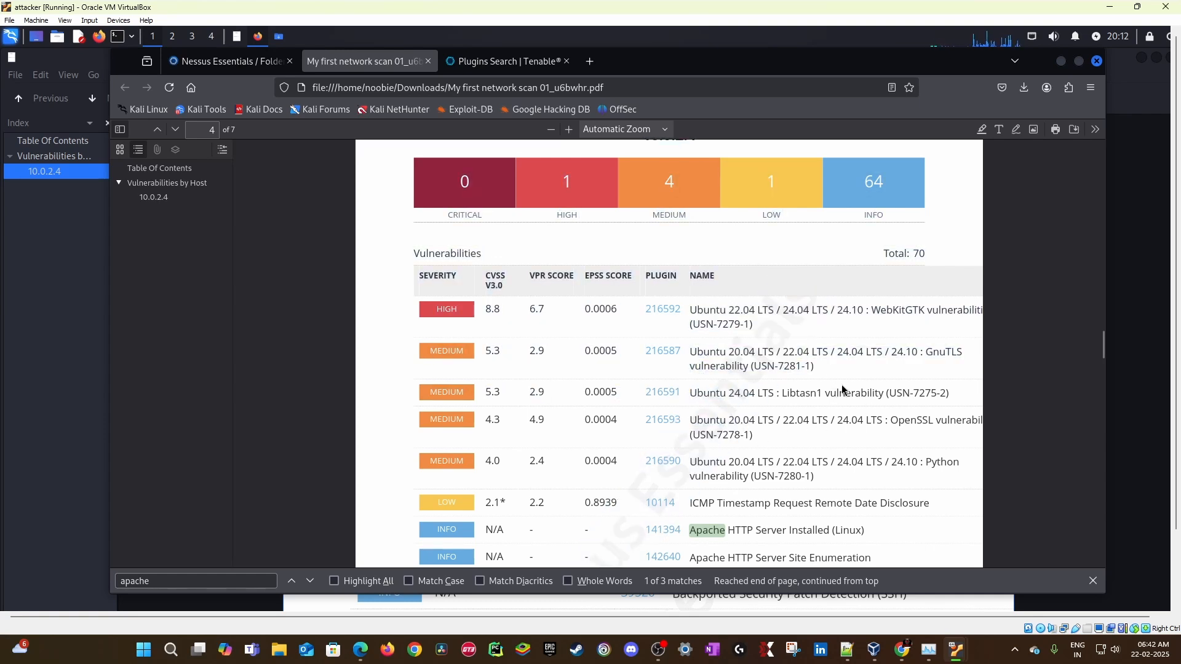
Step: Review the Info findings, highlighting Libgcrypt and Libndp Installed, Linux Mounted Devices, Linux Time Zone Information and Linux User List Enumeration
scroll(839, 384, down, 3)
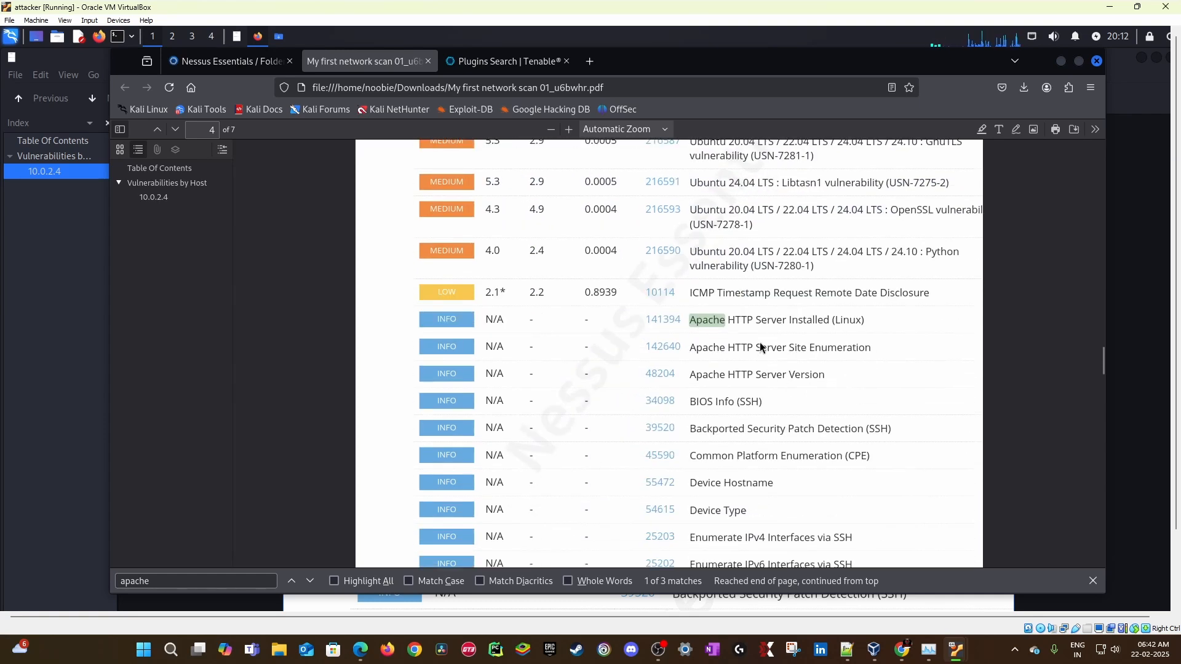
scroll(758, 373, down, 4)
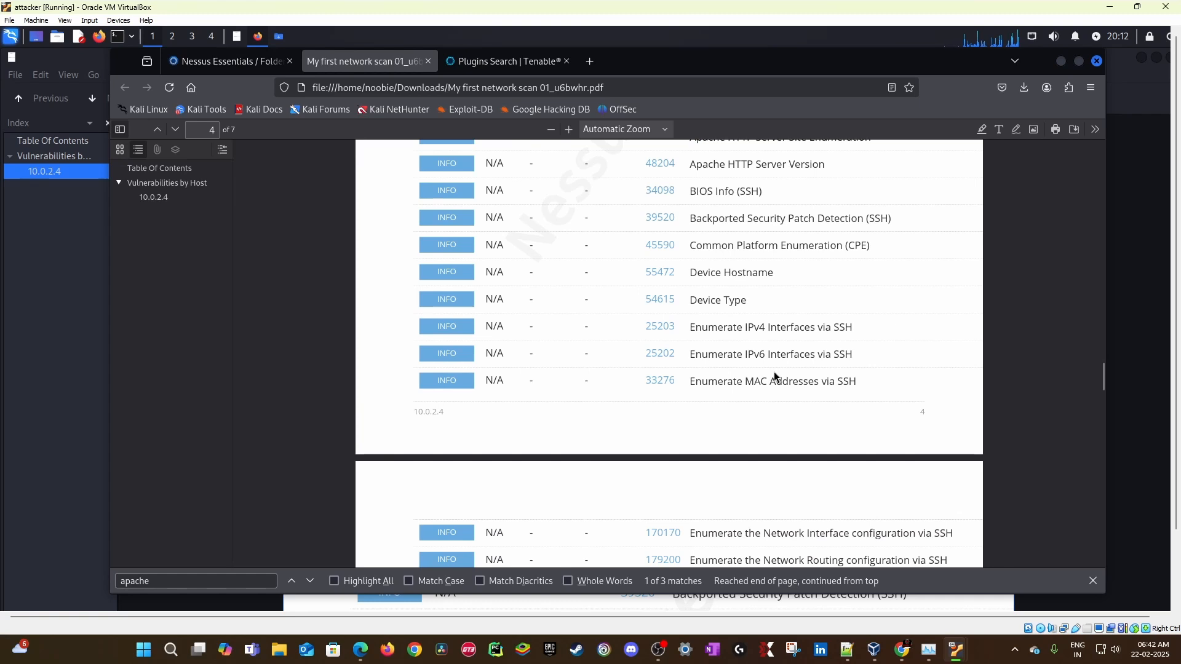
scroll(774, 371, down, 4)
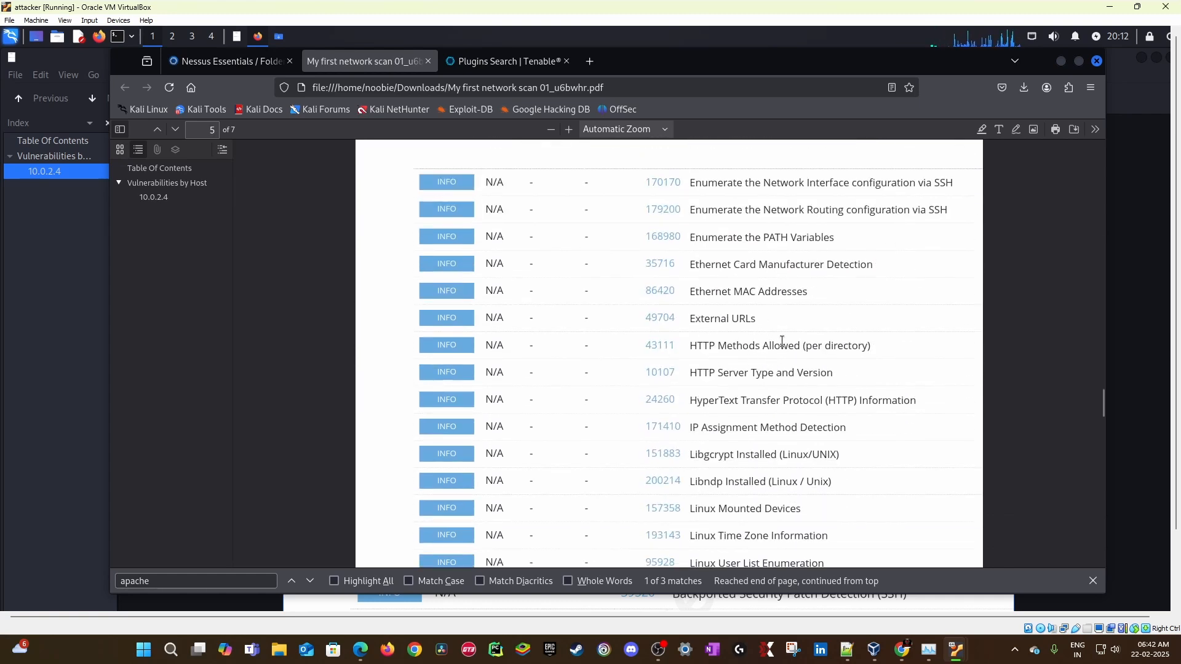
scroll(784, 345, down, 2)
drag(683, 364, 759, 342)
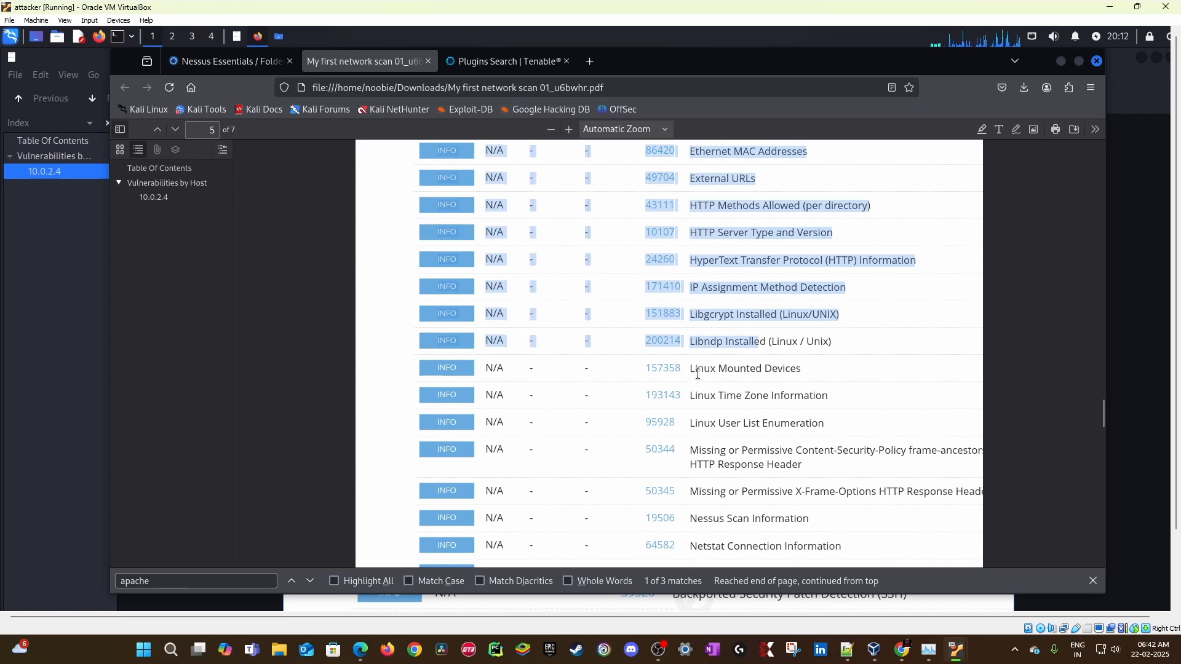
click(698, 374)
drag(703, 314, 779, 344)
drag(705, 373, 769, 390)
drag(698, 401, 803, 401)
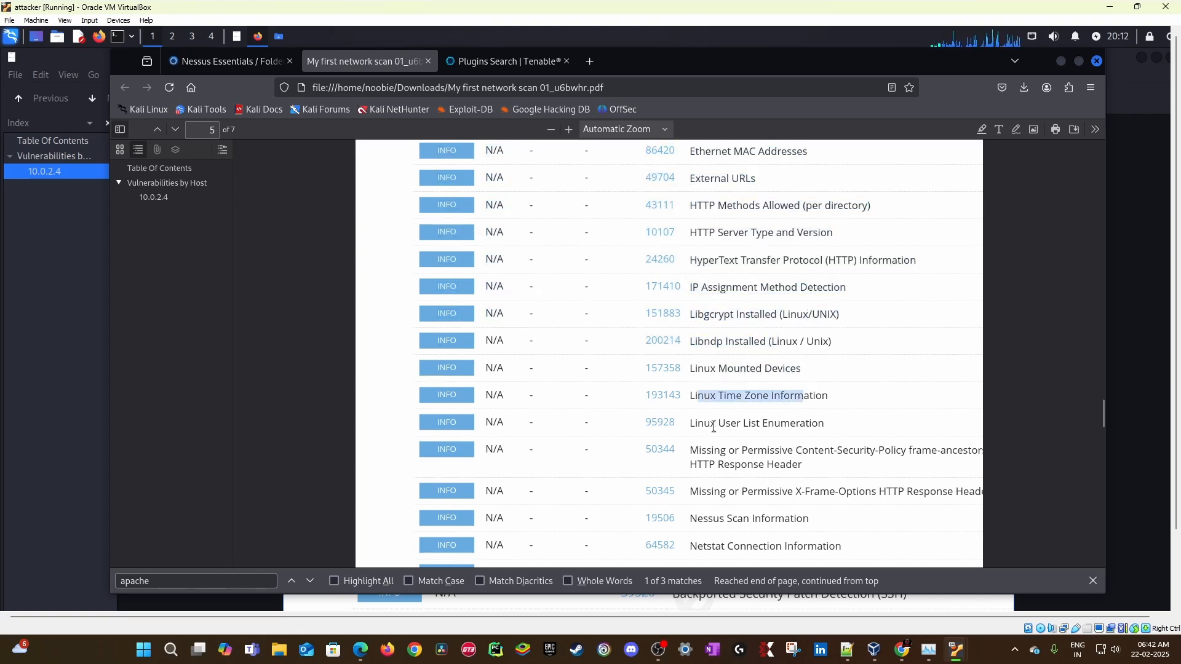
drag(715, 425, 809, 423)
Step: Highlight the OS Identification finding and review the remaining Info findings through the report's last page
scroll(825, 422, down, 2)
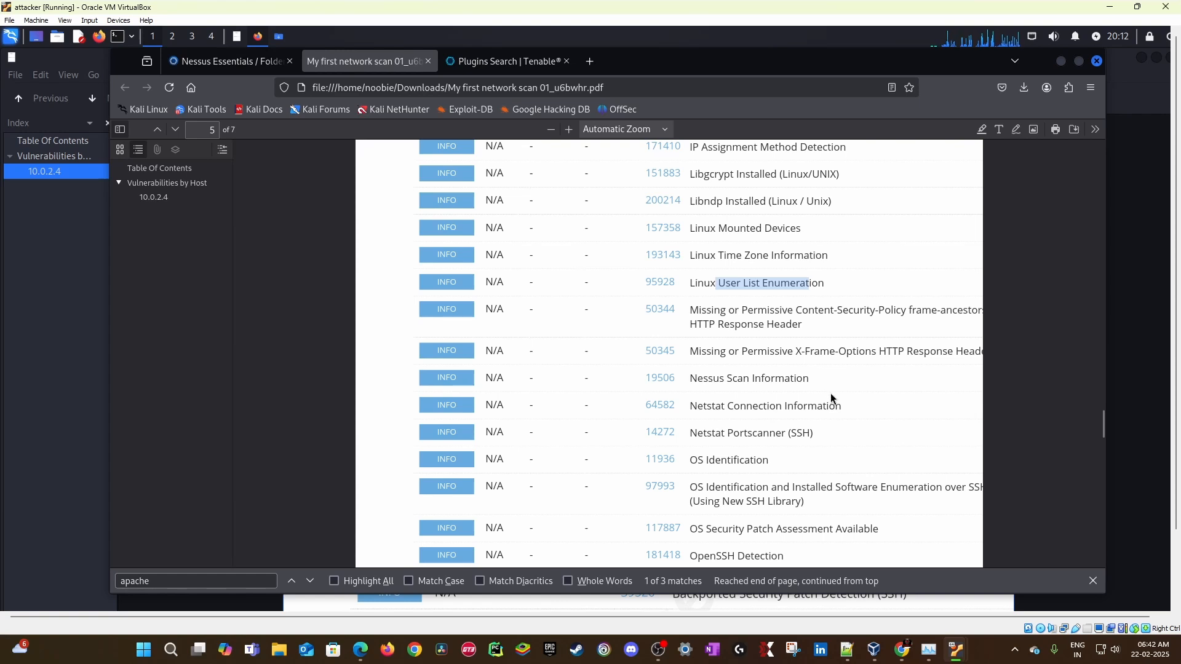
scroll(833, 399, down, 2)
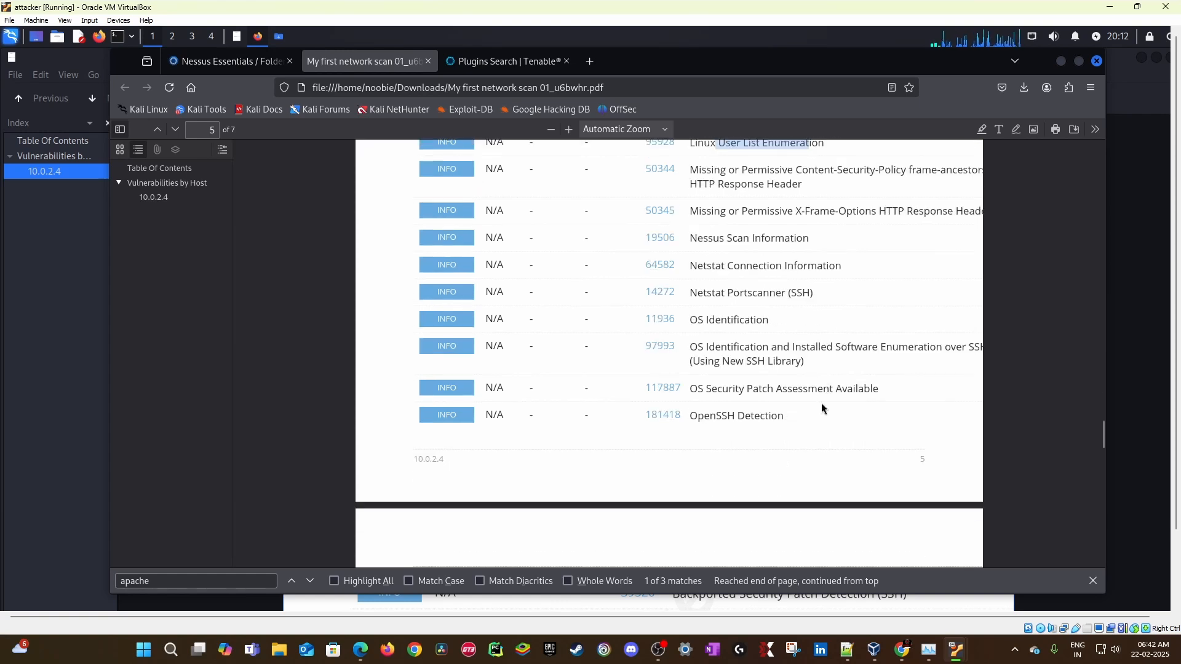
drag(701, 320, 761, 320)
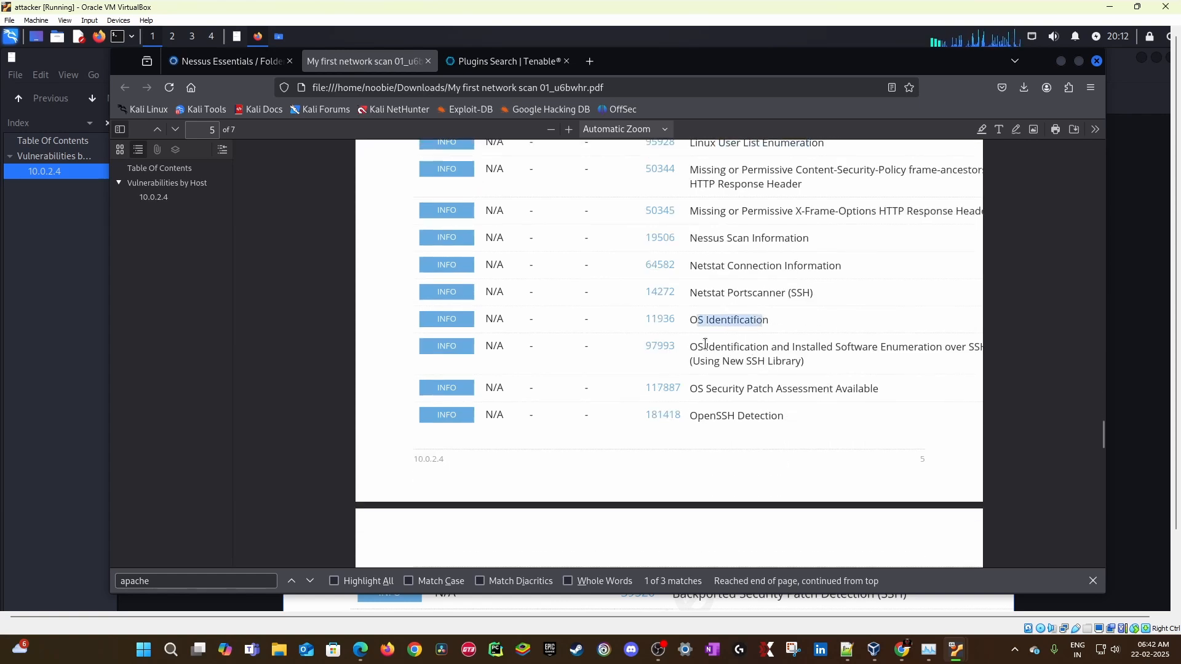
scroll(807, 393, down, 4)
scroll(807, 394, down, 12)
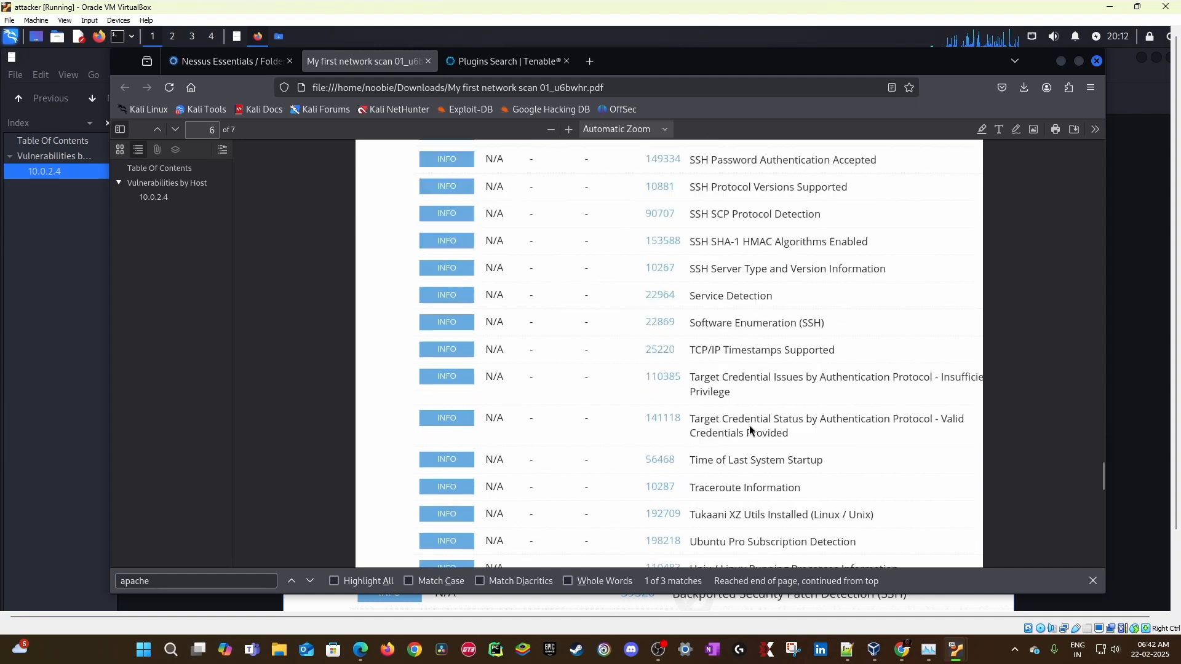
scroll(742, 399, down, 1)
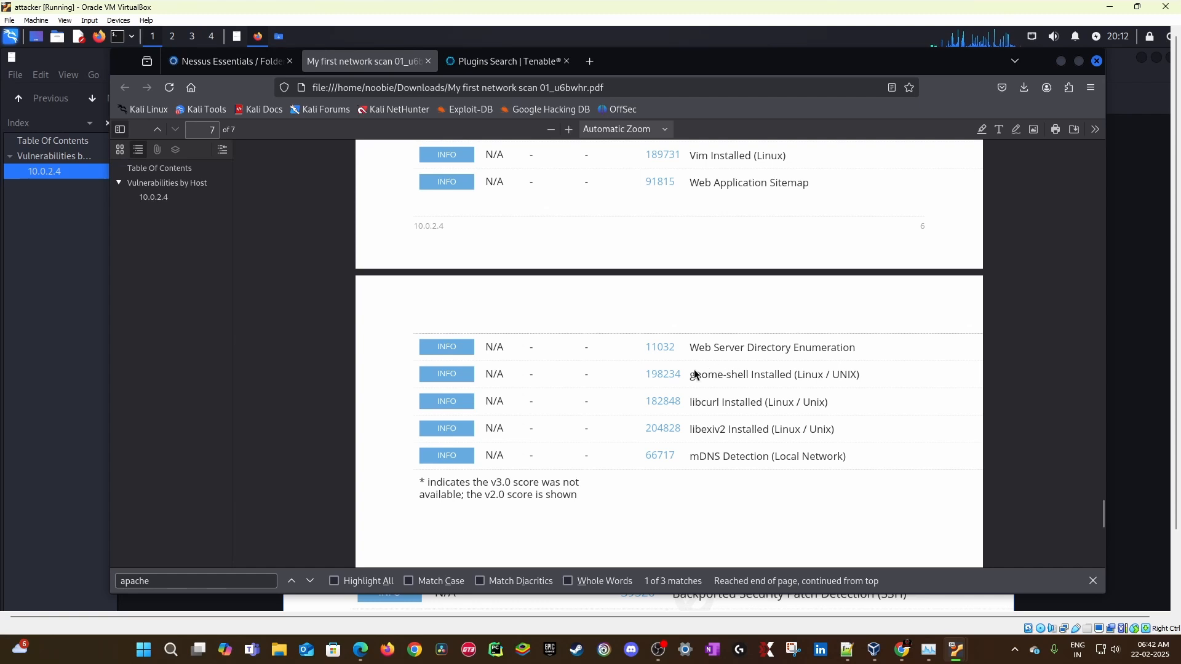
Step: Look back over the report's findings and return to the Hosts results of "My first network scan 01" in Nessus
scroll(683, 379, up, 3)
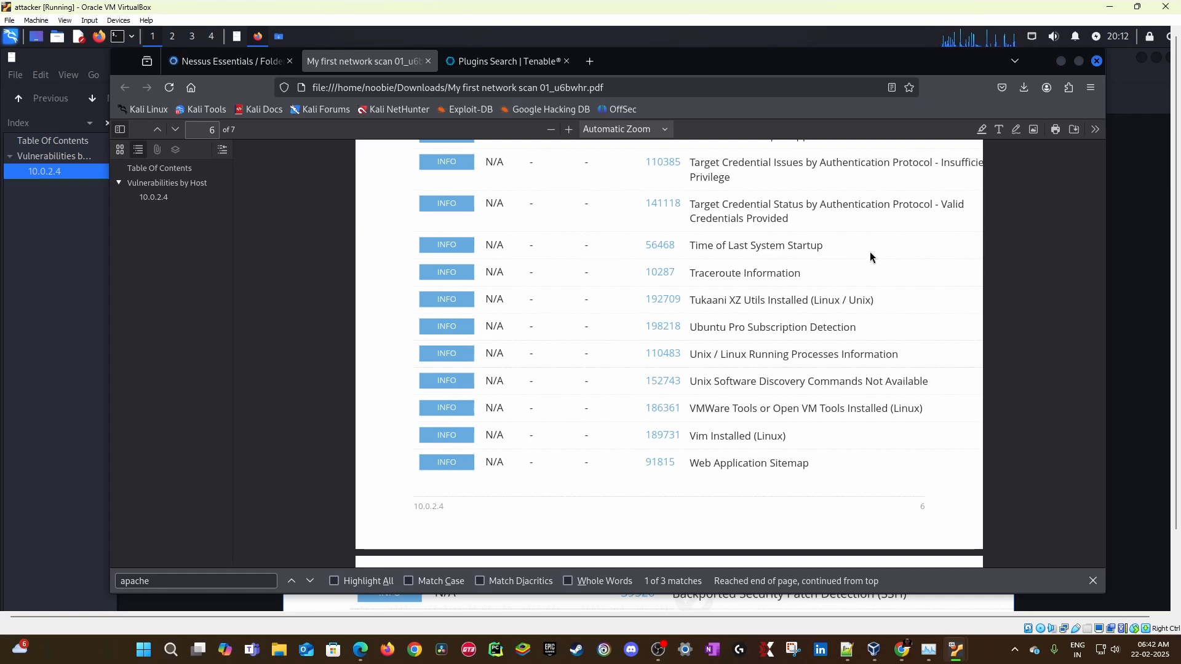
scroll(870, 252, up, 15)
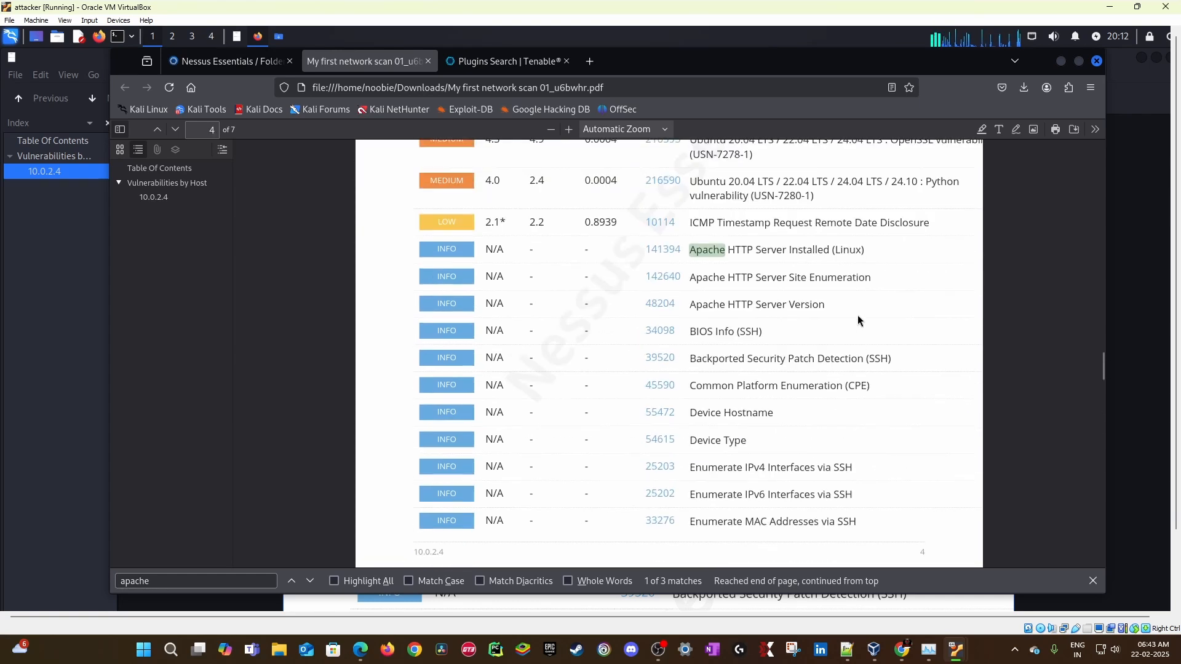
scroll(857, 315, up, 10)
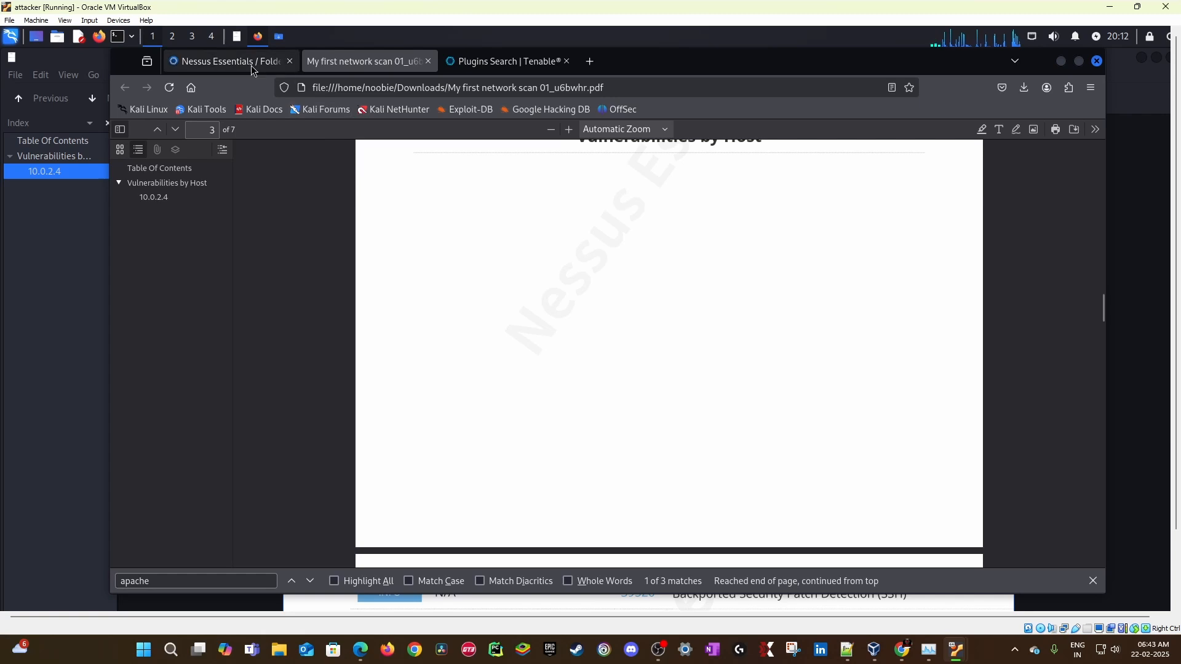
click(251, 66)
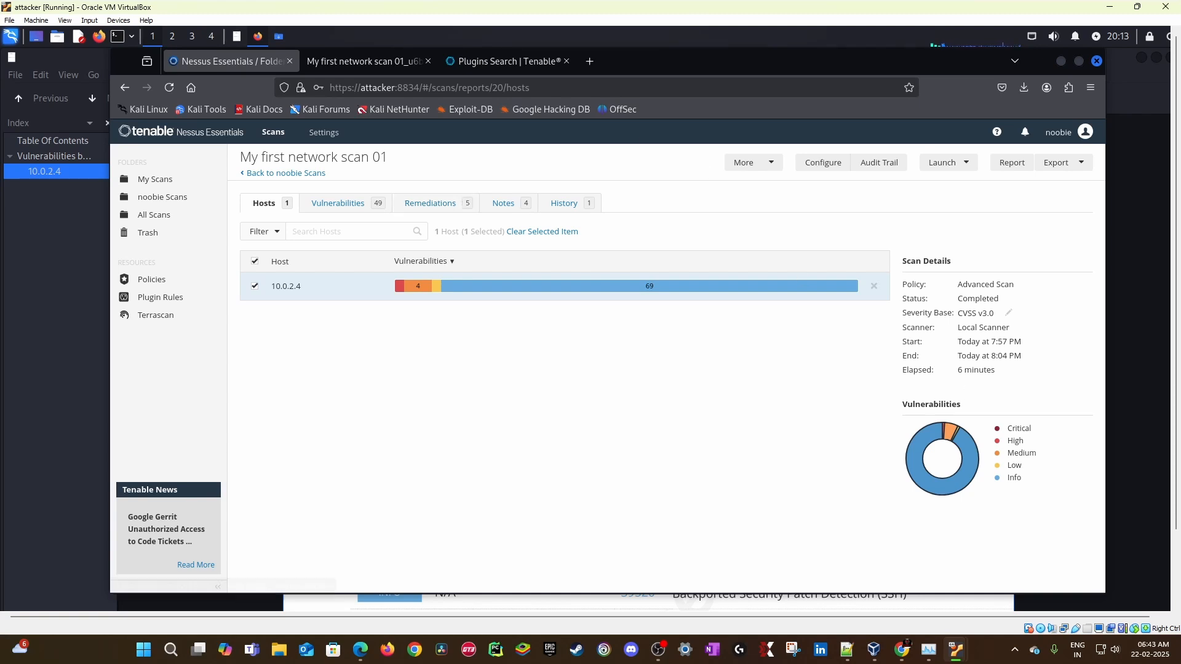
key(alt+Tab)
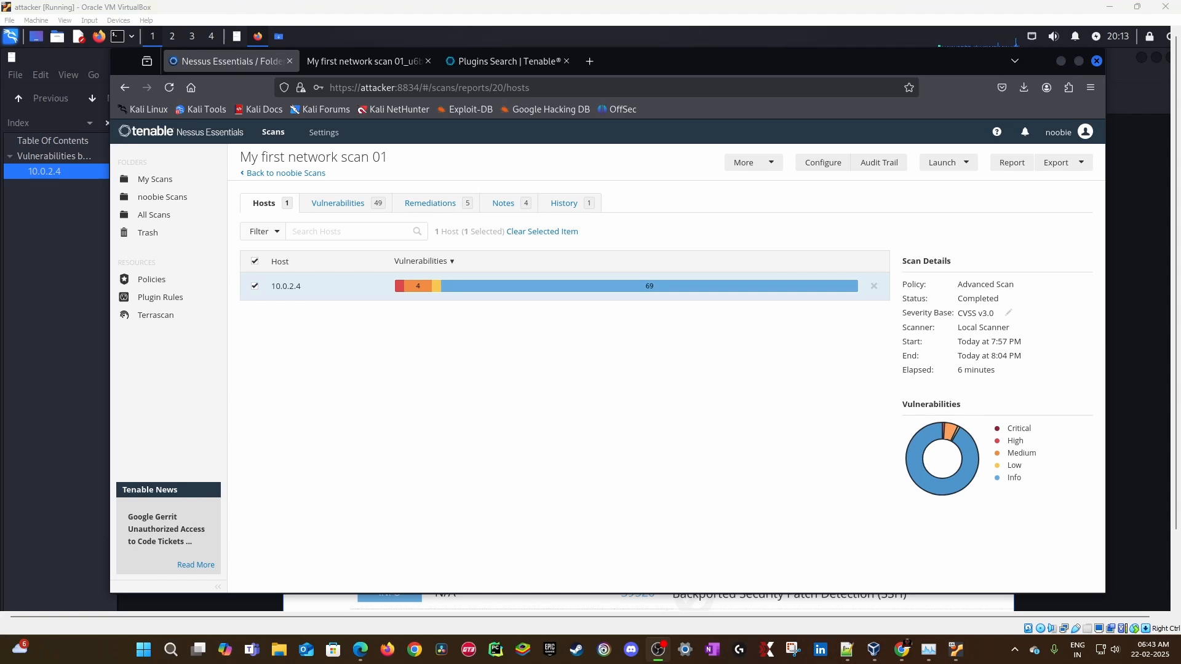